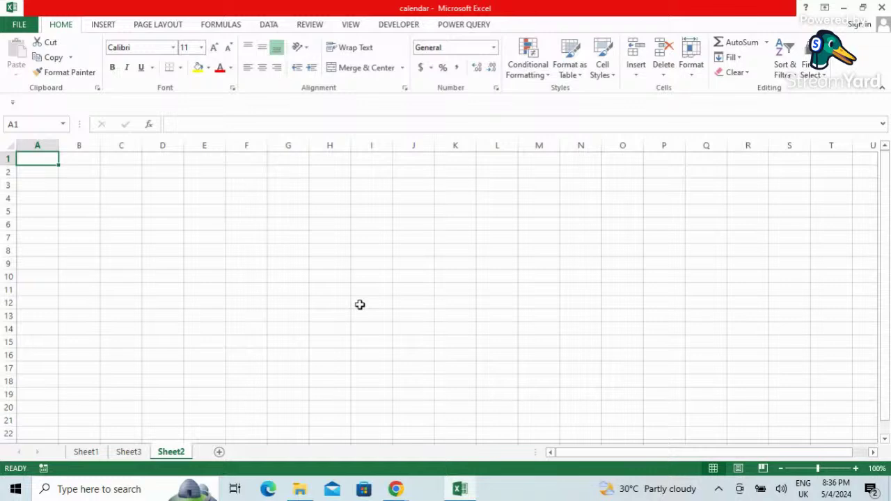
# Switch to the untitled Google Sheets spreadsheet in Chrome and close its data validation rules pane
pyautogui.moveTo(396, 488)
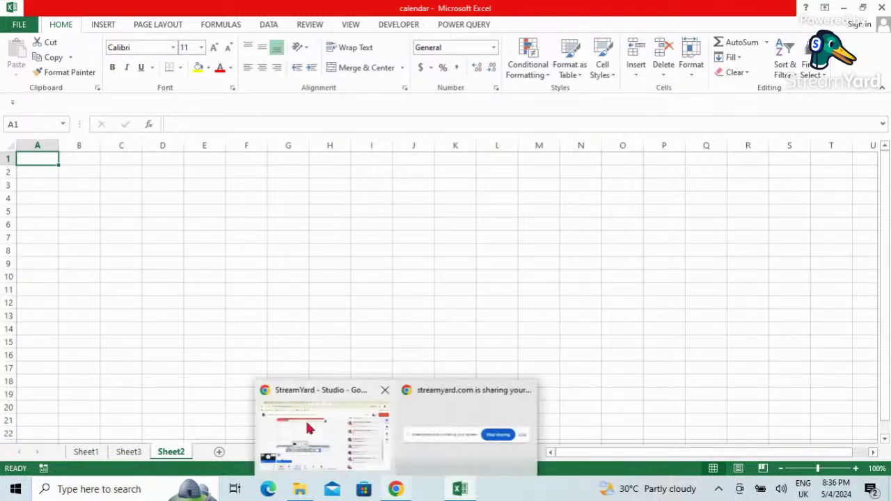
pyautogui.click(327, 431)
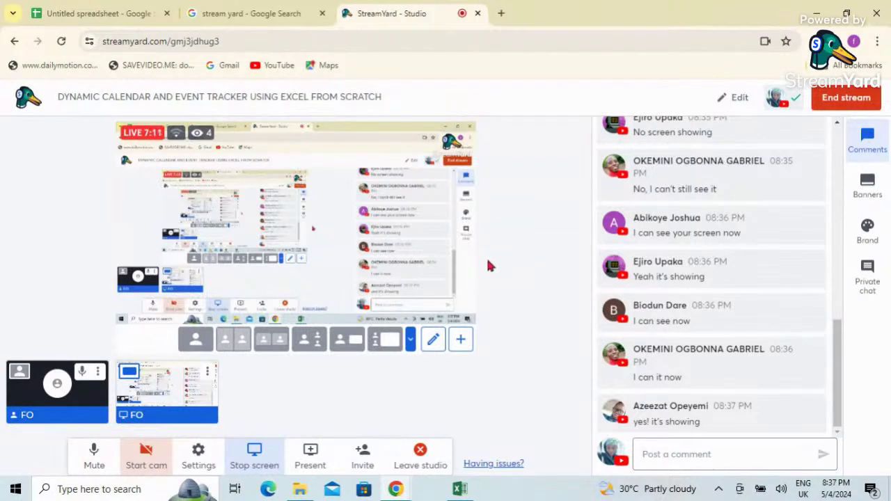
pyautogui.click(88, 15)
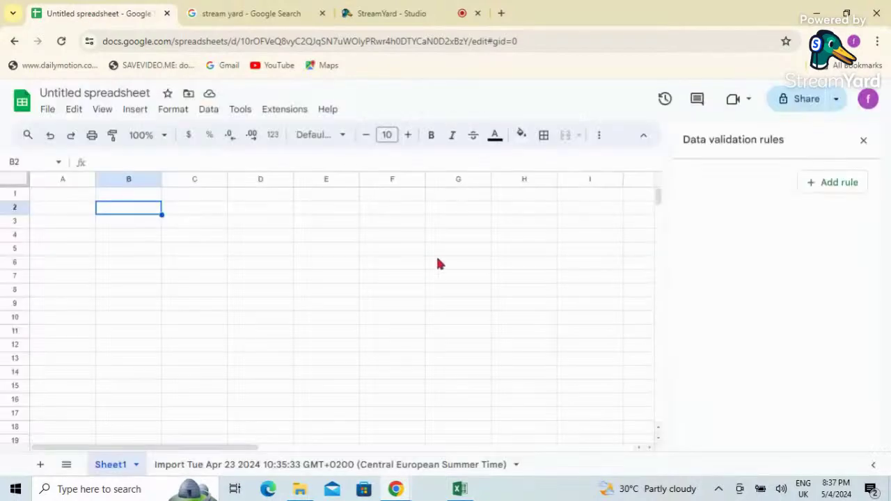
pyautogui.click(864, 141)
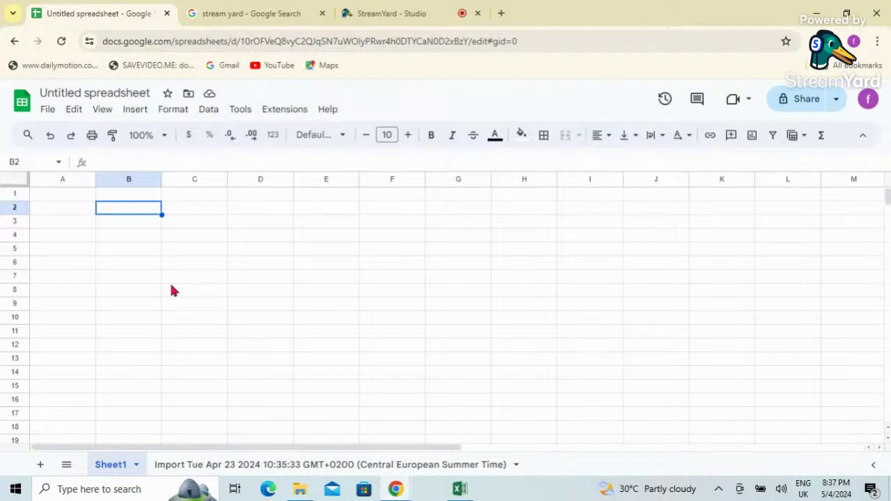
# Try to show the list of Google apps from a new browser tab
pyautogui.click(502, 14)
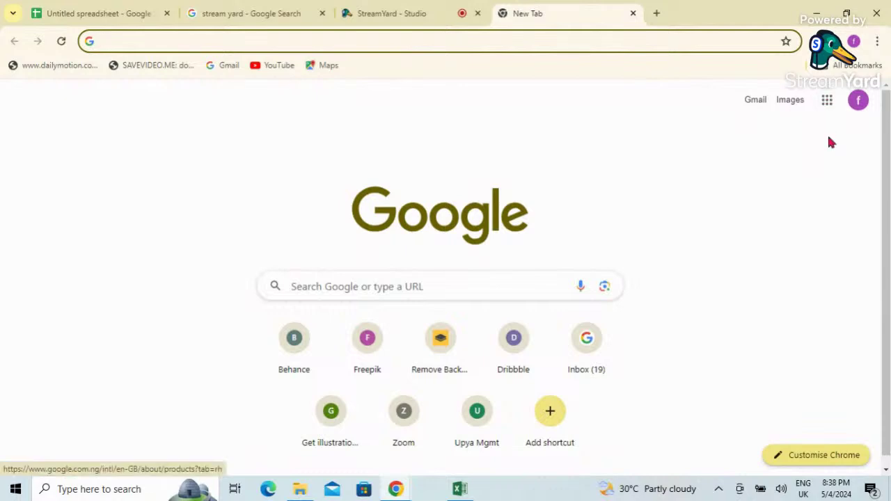
pyautogui.click(827, 103)
pyautogui.click(827, 102)
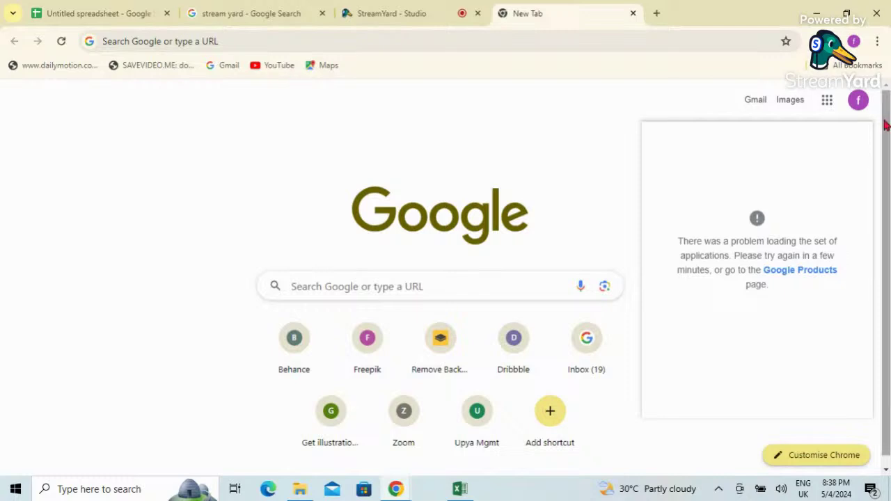
# Return to the untitled spreadsheet and enter the heading DATE in cell B2
pyautogui.click(76, 12)
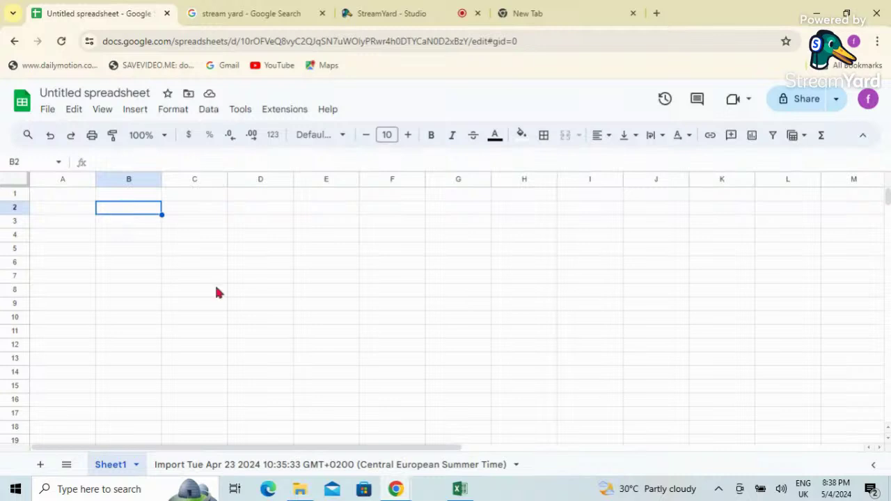
pyautogui.write('DATE')
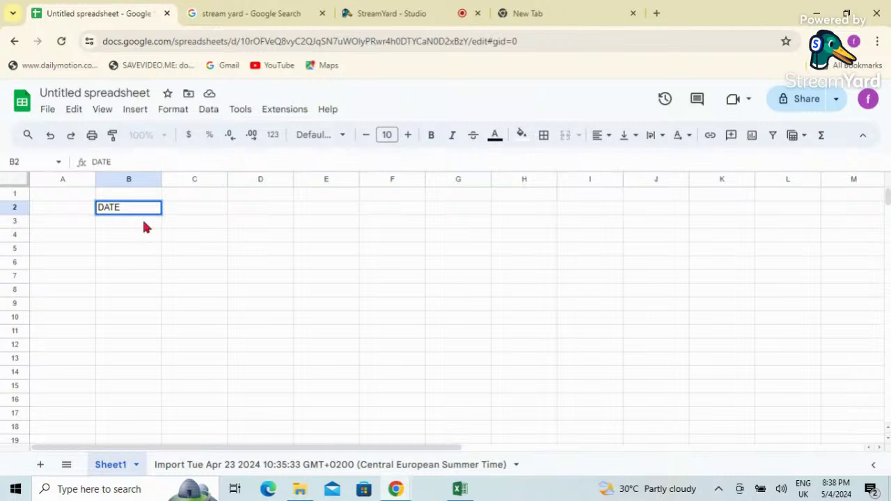
pyautogui.press('Return')
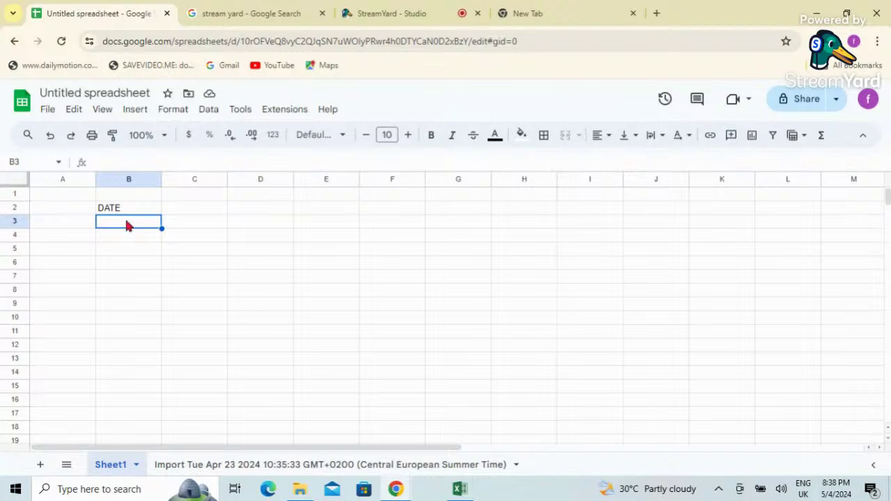
# Add a data validation rule to B3:B10 with the criterion "Is valid date", showing a warning for invalid data
pyautogui.moveTo(127, 259); pyautogui.dragTo(138, 319)
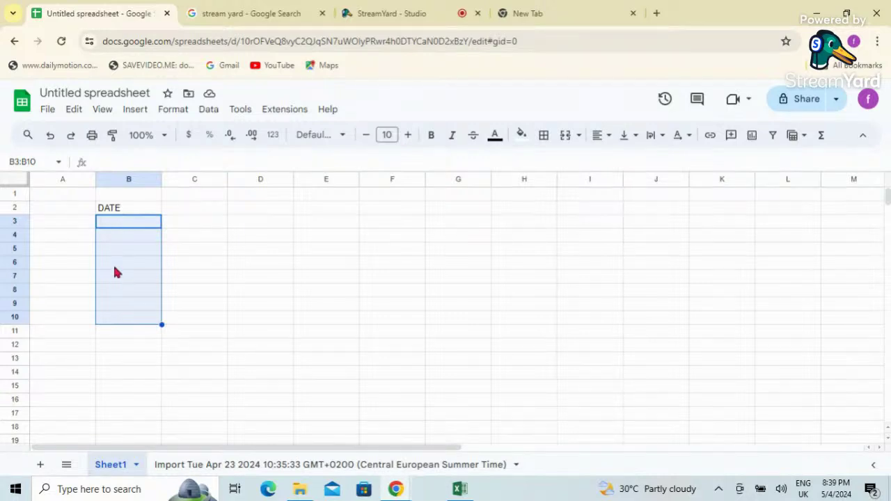
pyautogui.click(208, 113)
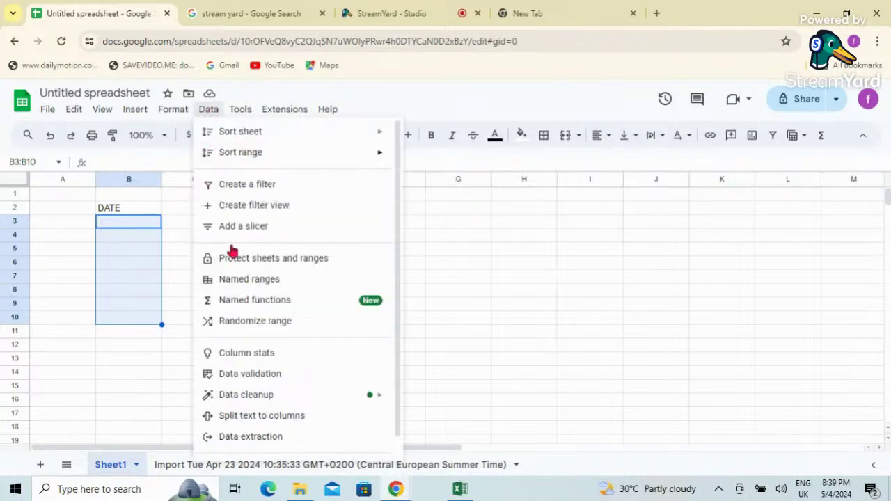
pyautogui.click(244, 376)
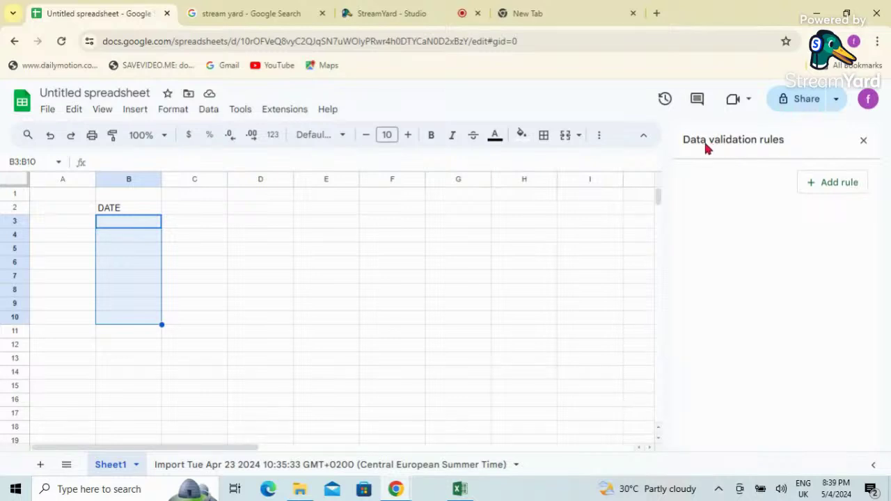
pyautogui.click(831, 184)
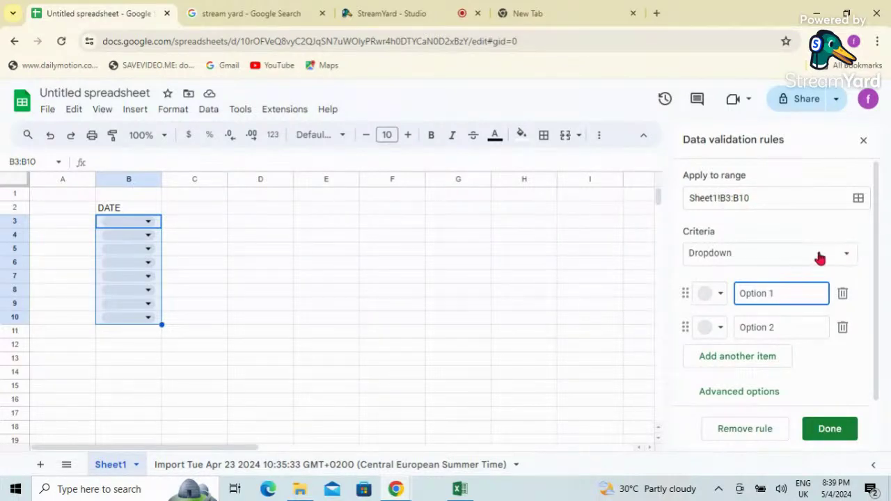
pyautogui.click(848, 259)
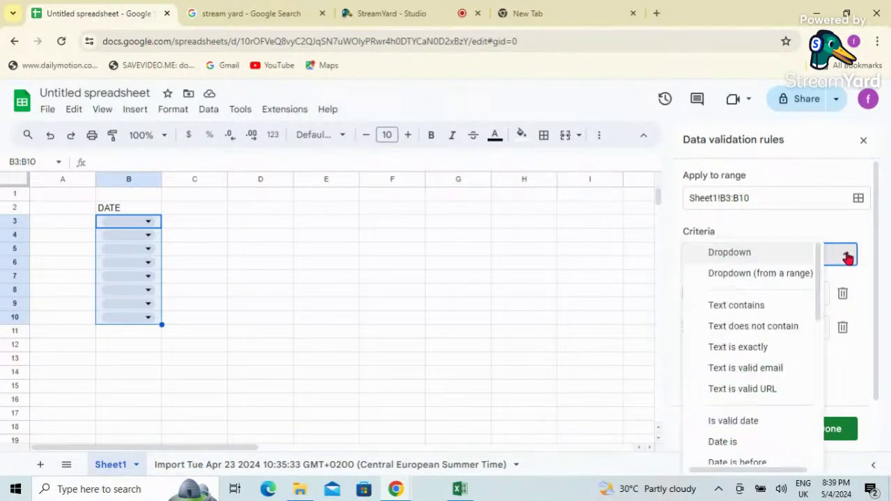
pyautogui.click(743, 422)
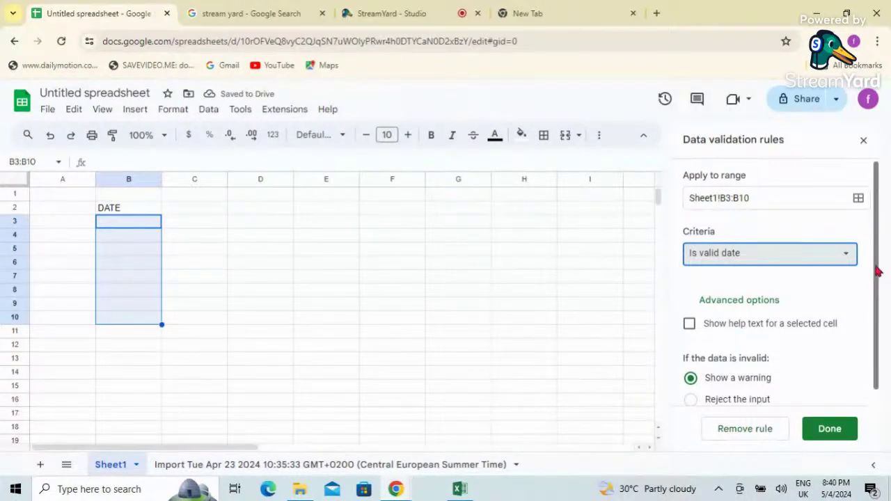
pyautogui.moveTo(879, 271); pyautogui.dragTo(881, 304)
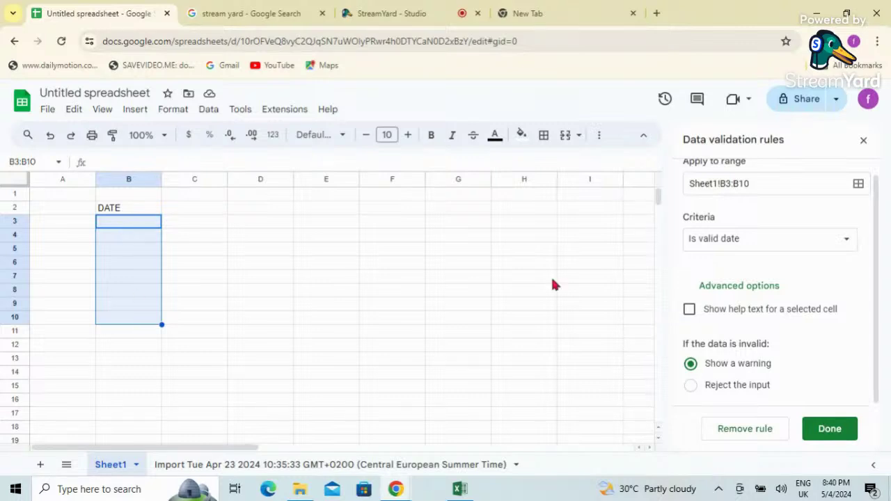
pyautogui.click(851, 245)
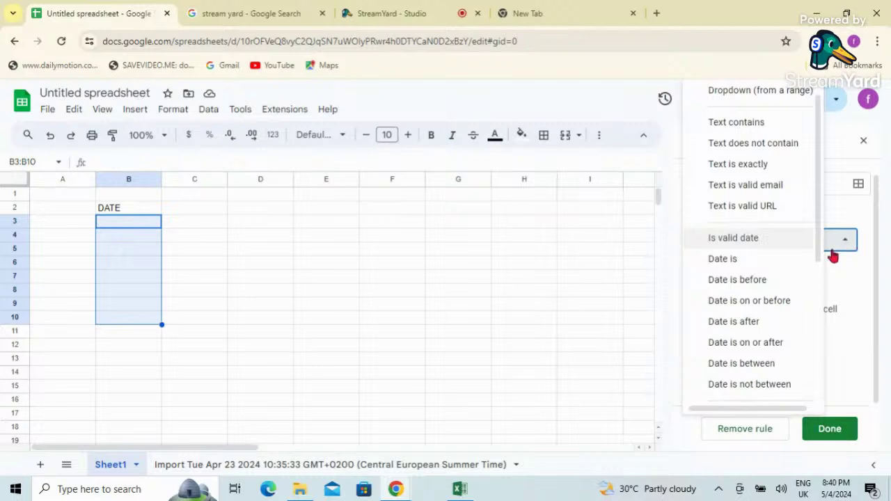
pyautogui.click(761, 242)
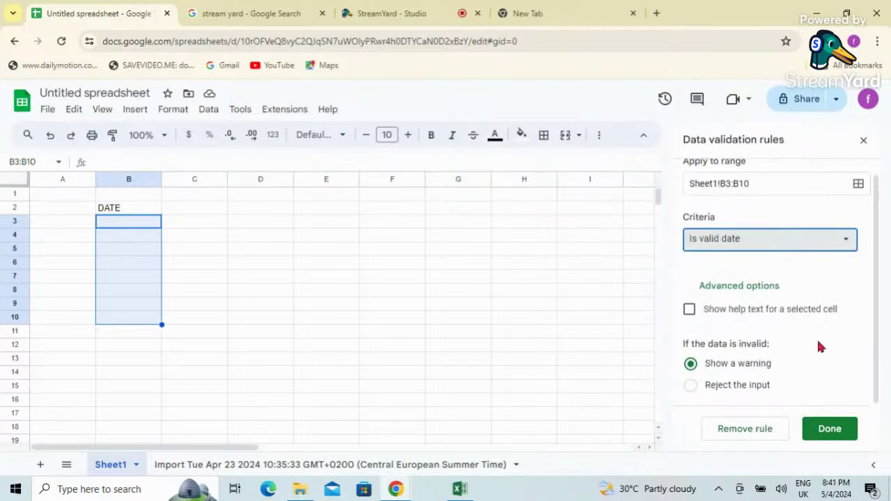
pyautogui.click(833, 430)
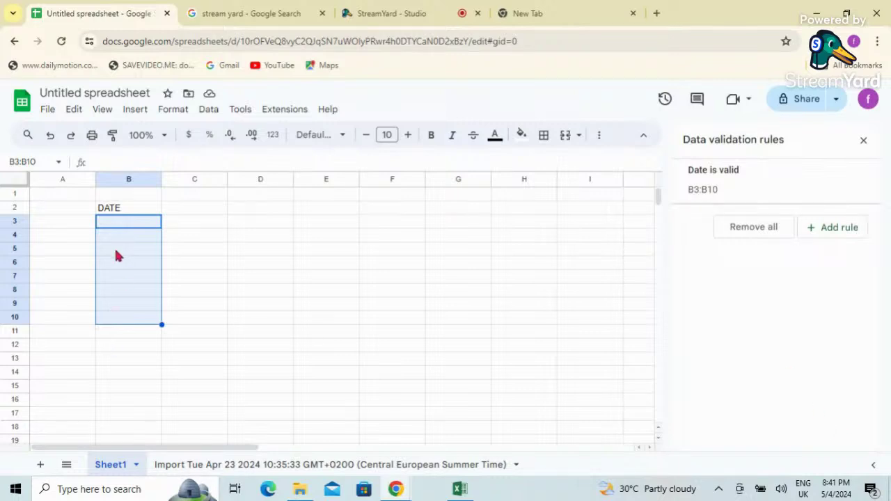
# Choose the date 5/23/2024 for cell B3 from its pop-up calendar
pyautogui.click(120, 228)
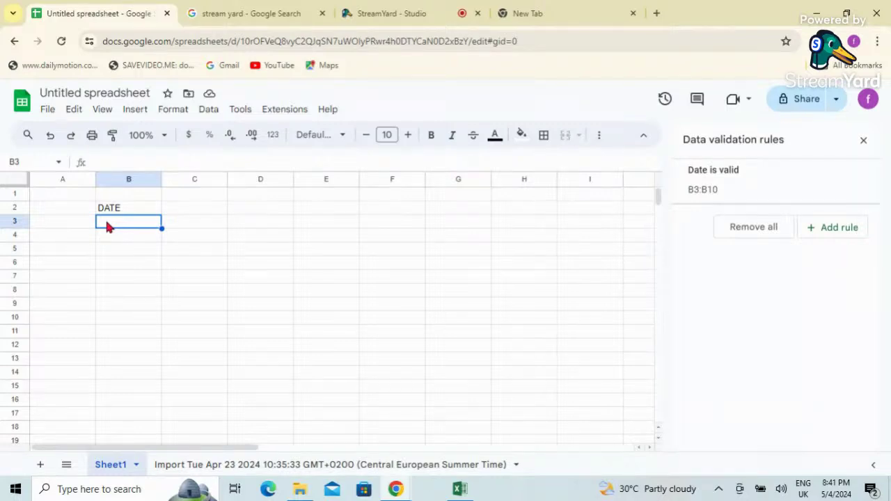
pyautogui.doubleClick(107, 224)
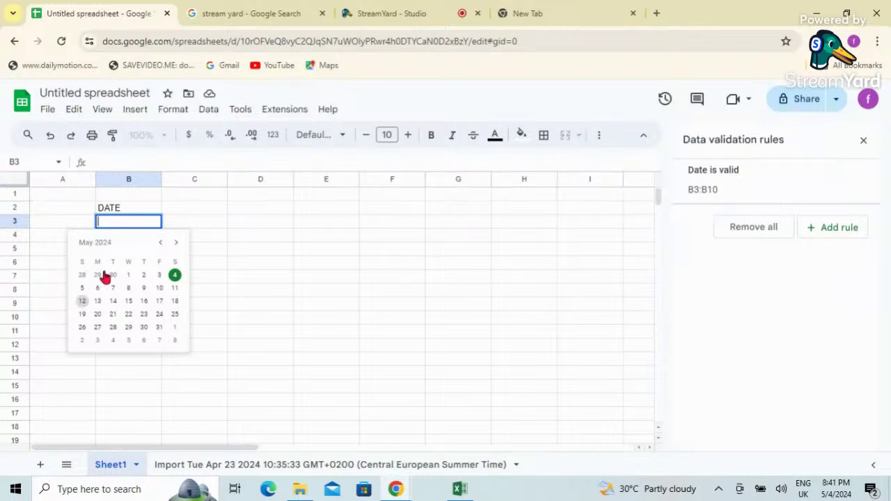
pyautogui.click(144, 317)
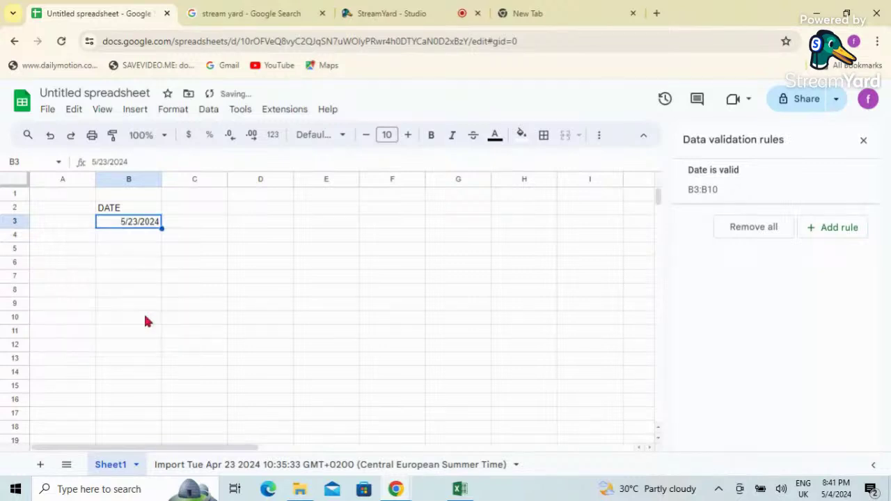
# View the pop-up calendar for cell B4 without choosing a date, and reselect cell B3
pyautogui.doubleClick(125, 235)
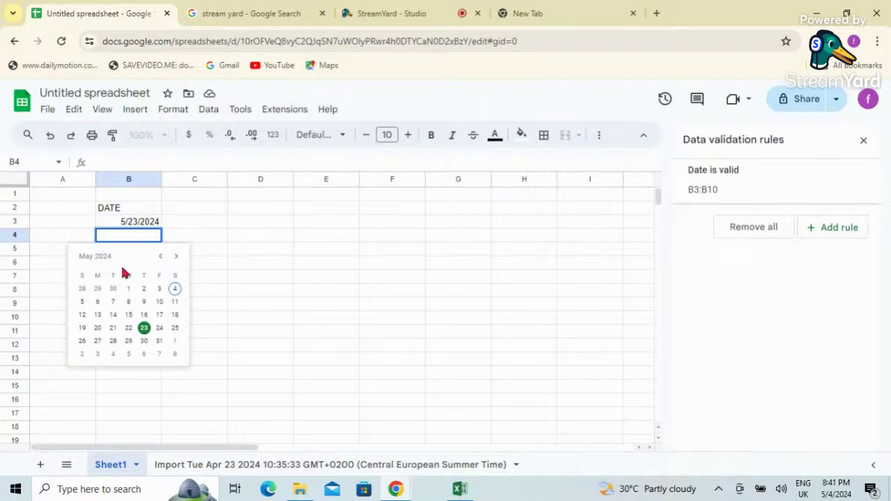
pyautogui.click(177, 224)
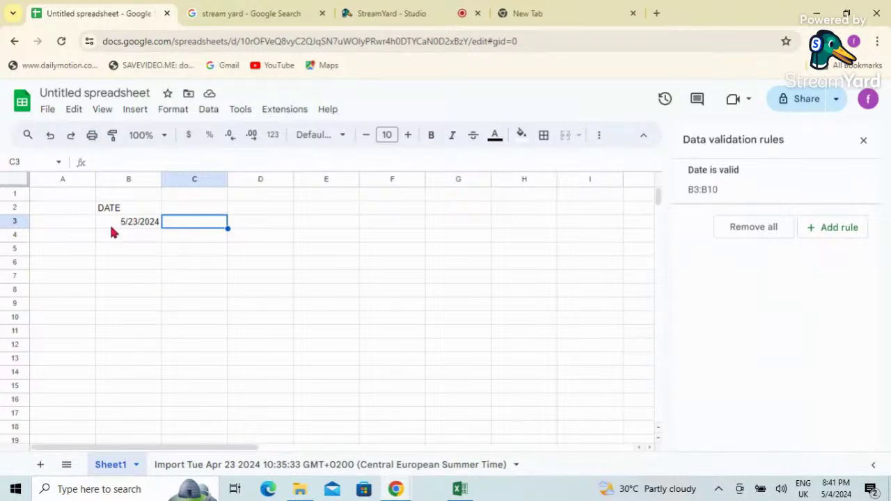
pyautogui.press('Left')
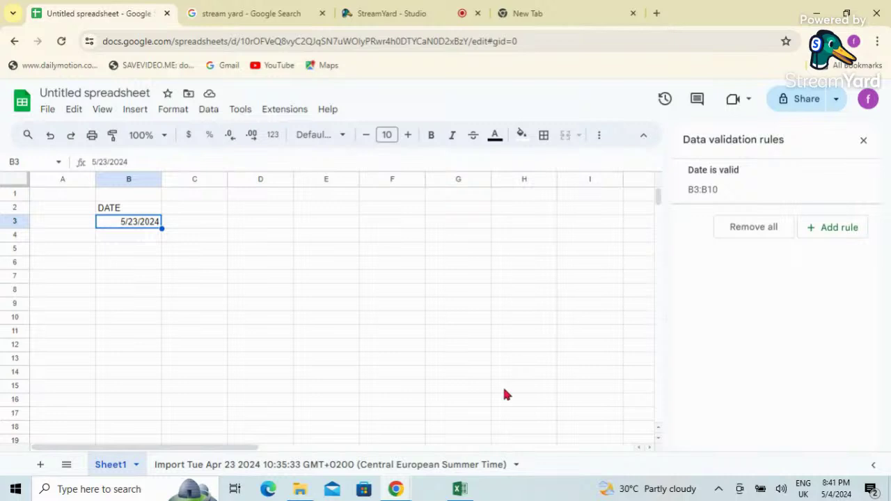
# Look briefly at the calendar workbook in Excel, and check the newest viewer comments in the StreamYard studio in Chrome
pyautogui.moveTo(460, 488)
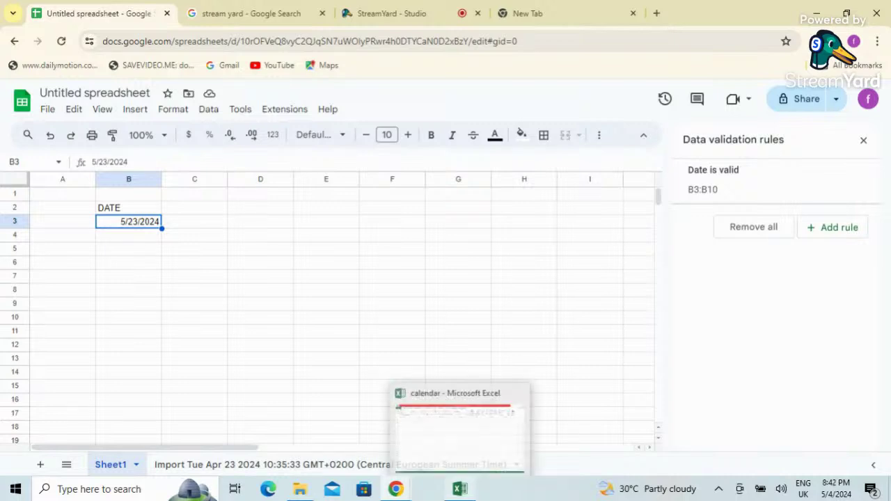
pyautogui.click(438, 432)
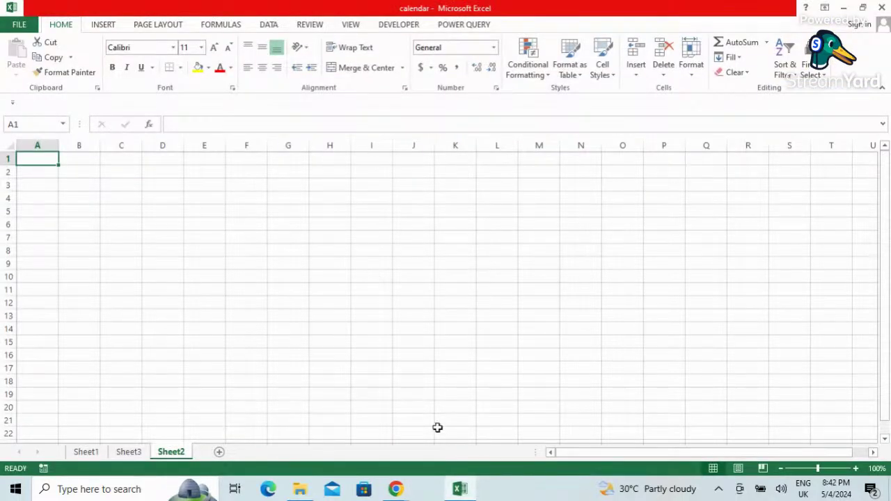
pyautogui.moveTo(397, 487)
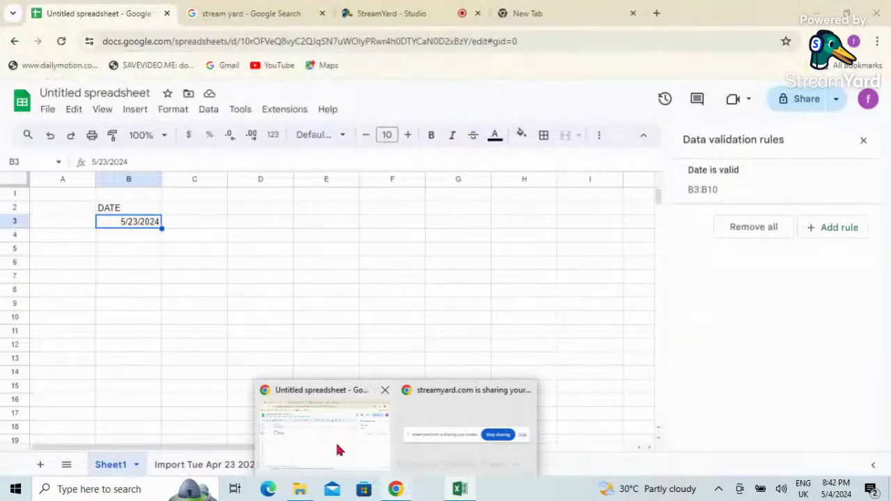
pyautogui.click(338, 450)
pyautogui.click(376, 11)
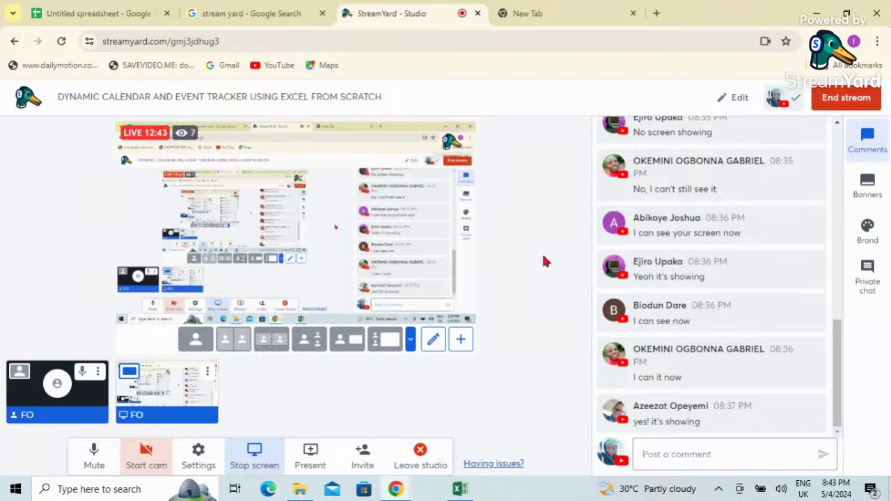
pyautogui.click(838, 435)
pyautogui.click(838, 434)
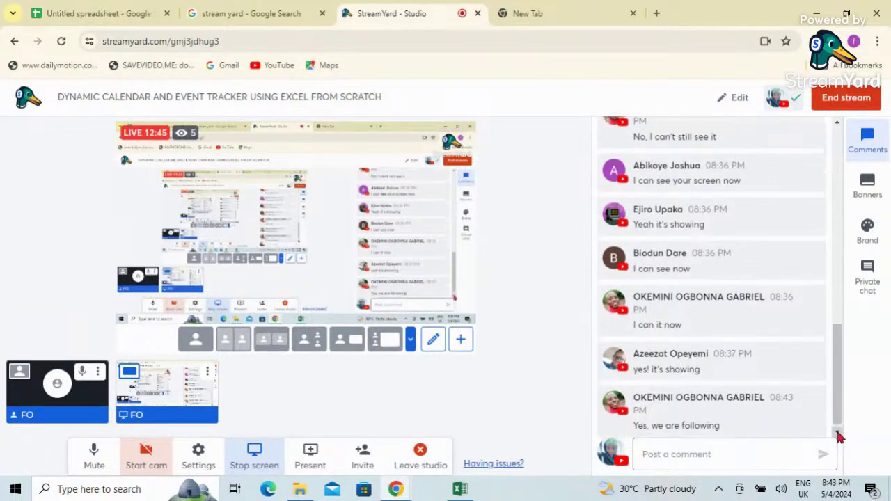
pyautogui.click(839, 434)
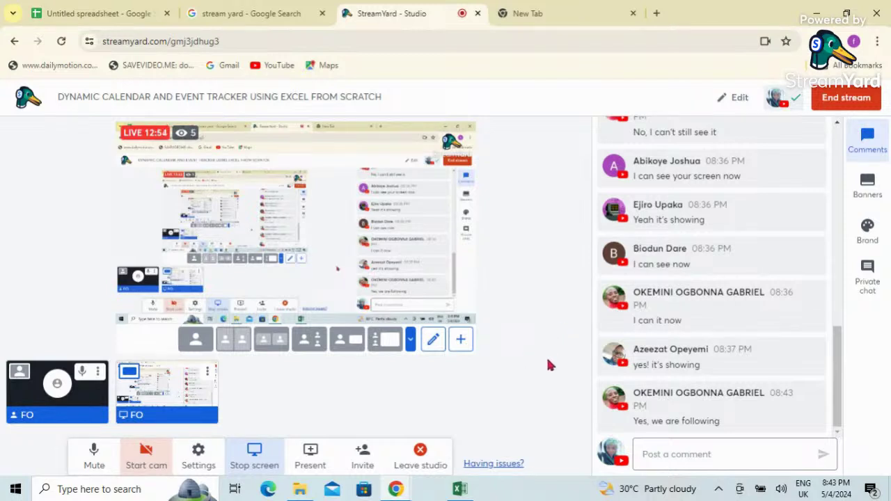
# Switch to the calendar workbook in Excel and enable the Developer tab in the ribbon customization options
pyautogui.moveTo(459, 489)
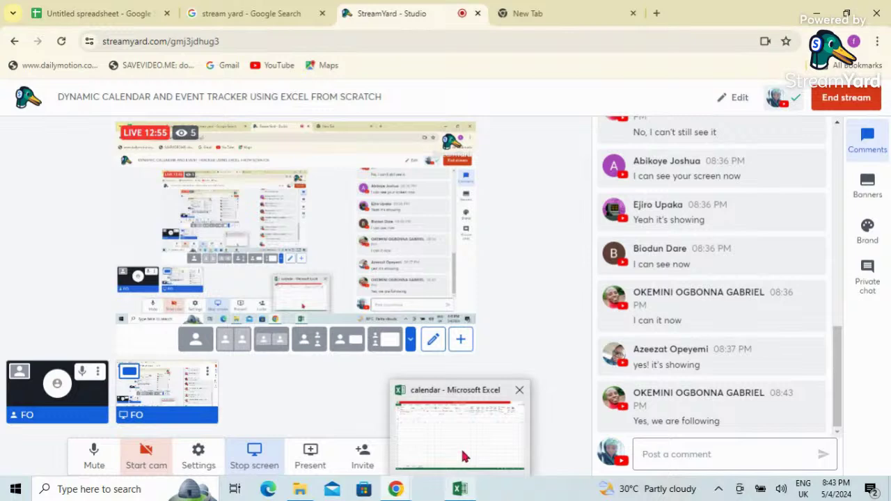
pyautogui.click(461, 438)
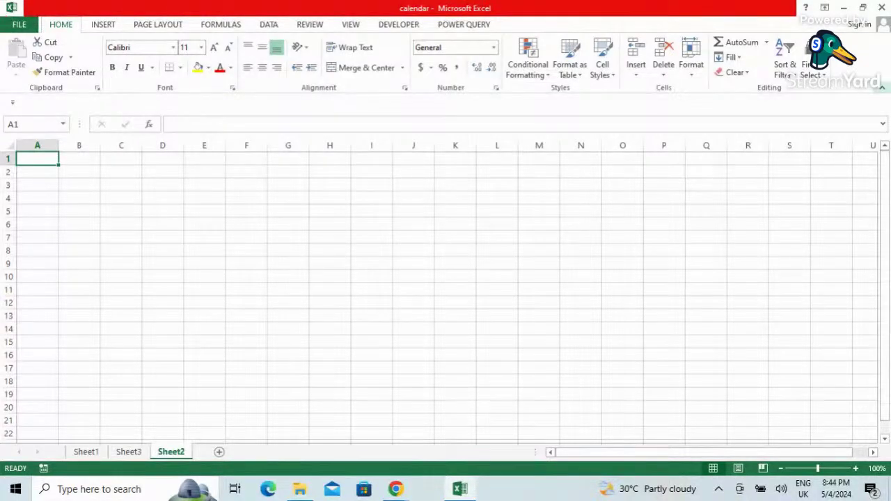
pyautogui.click(19, 26)
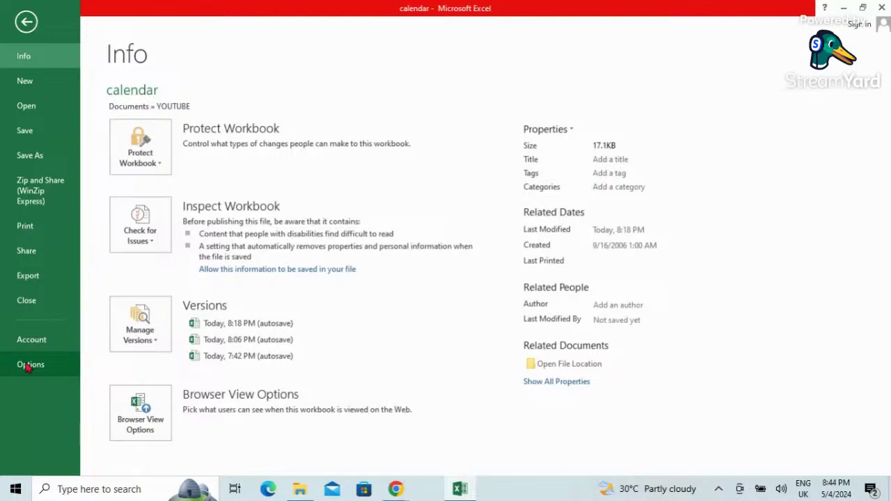
pyautogui.click(30, 365)
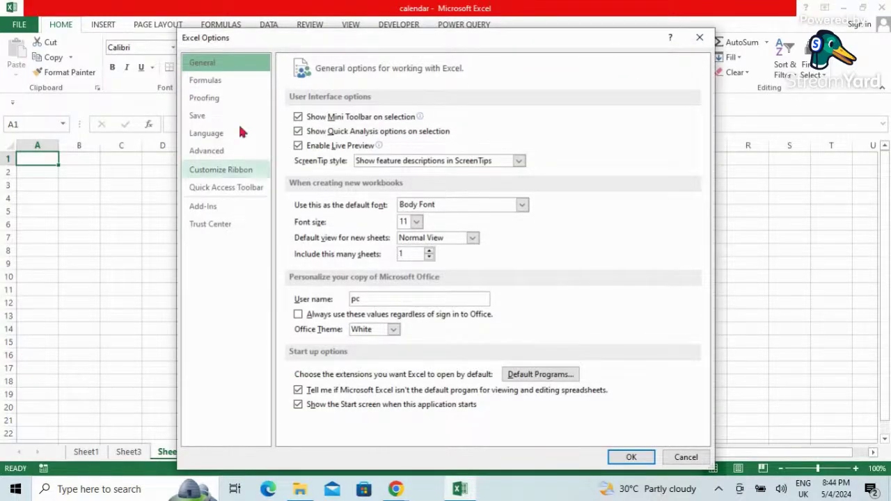
pyautogui.click(207, 174)
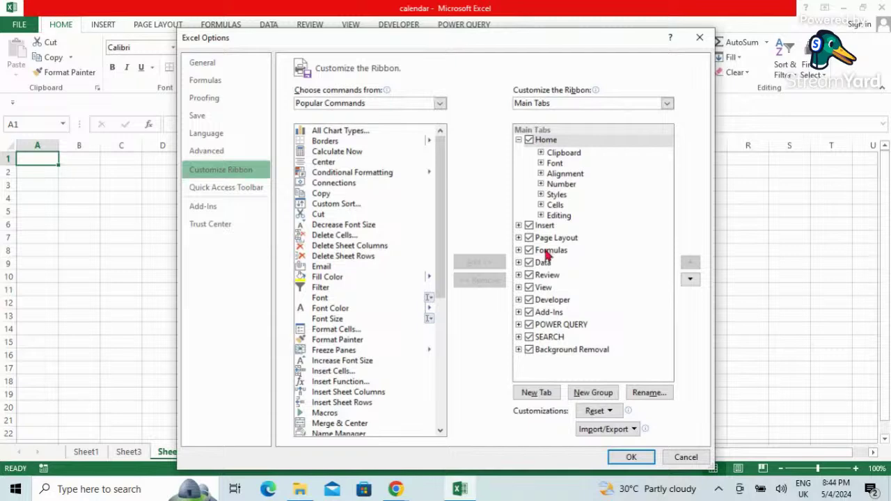
pyautogui.click(529, 300)
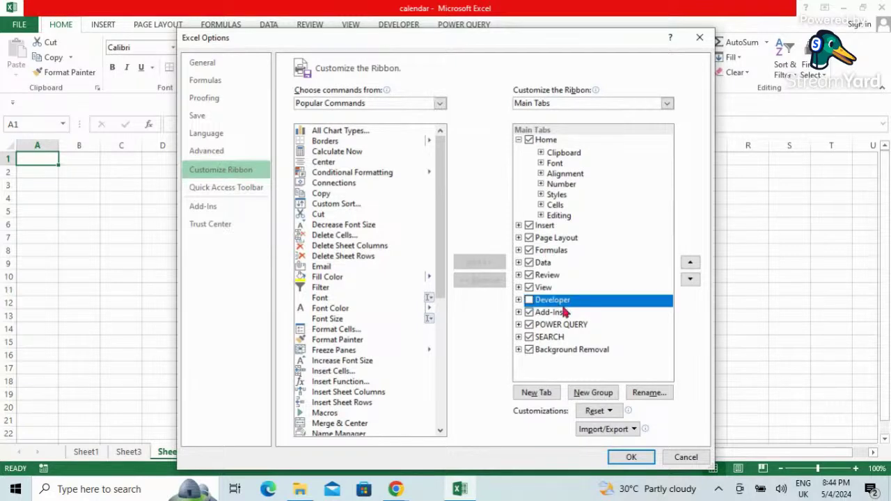
pyautogui.click(529, 300)
pyautogui.click(529, 300)
pyautogui.click(631, 457)
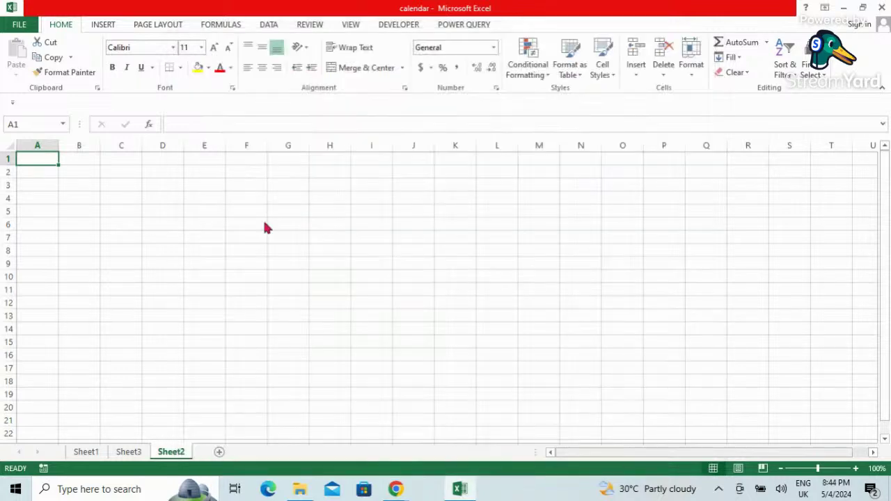
# Examine the list of available Excel add-ins among the developer tools and close it without changes
pyautogui.click(391, 25)
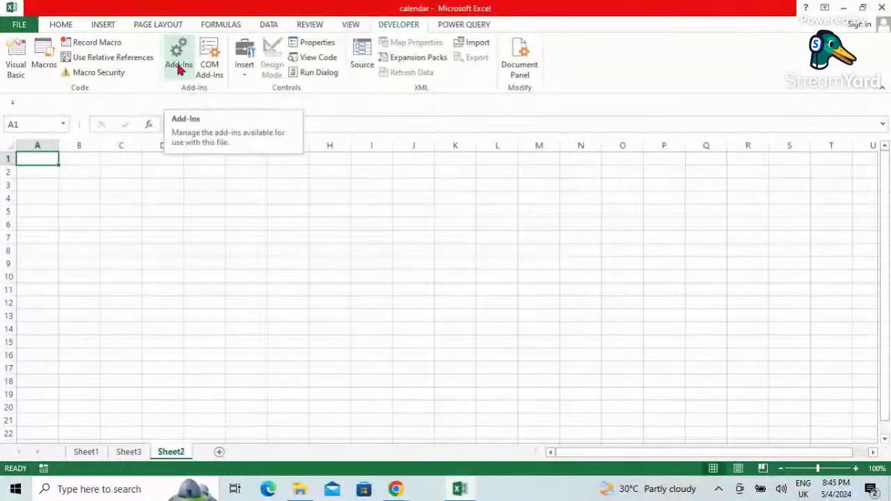
pyautogui.click(179, 66)
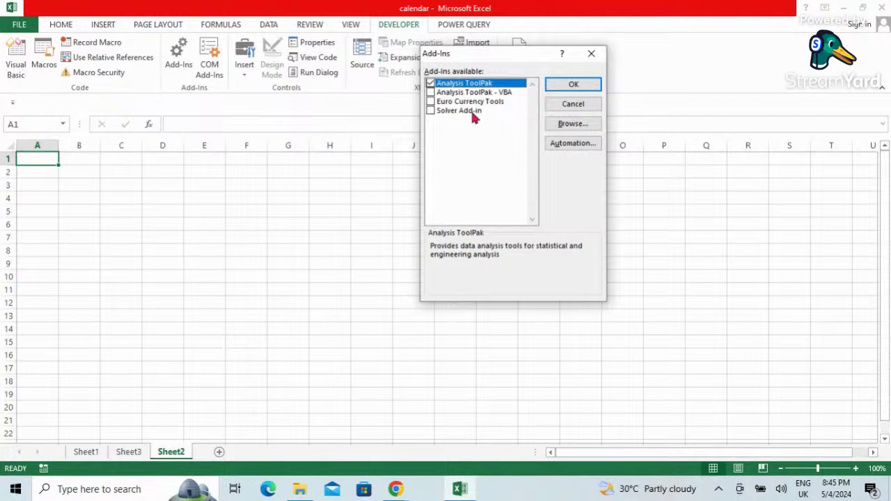
pyautogui.moveTo(508, 58); pyautogui.dragTo(489, 124)
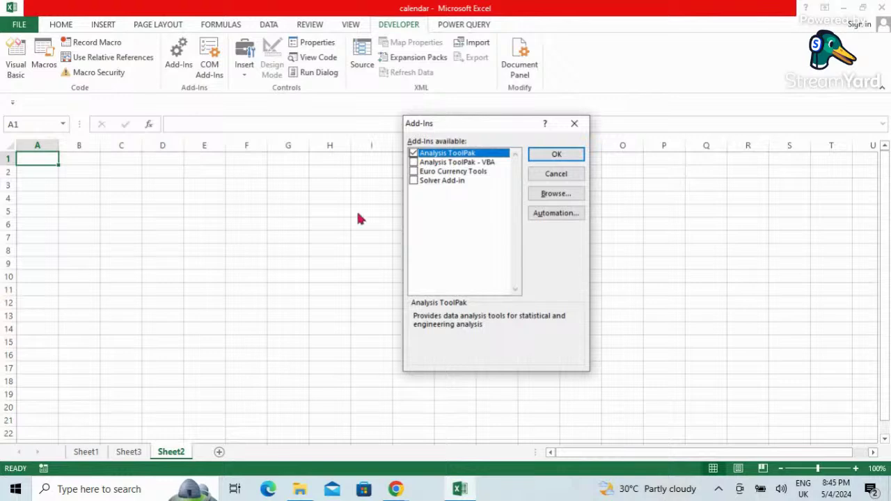
pyautogui.click(575, 124)
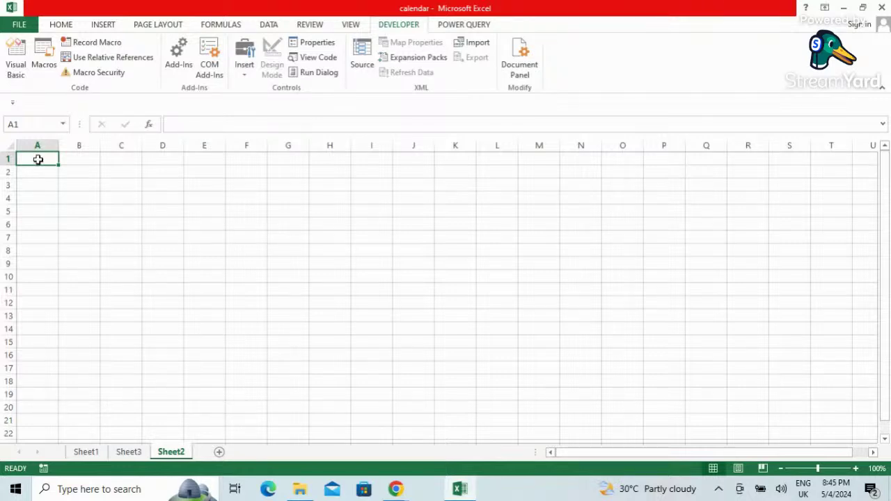
# Merge and center cells G5:N5 on Sheet2, and increase the height of row 5
pyautogui.press('Right')
pyautogui.press('Left')
pyautogui.moveTo(274, 212); pyautogui.dragTo(536, 212)
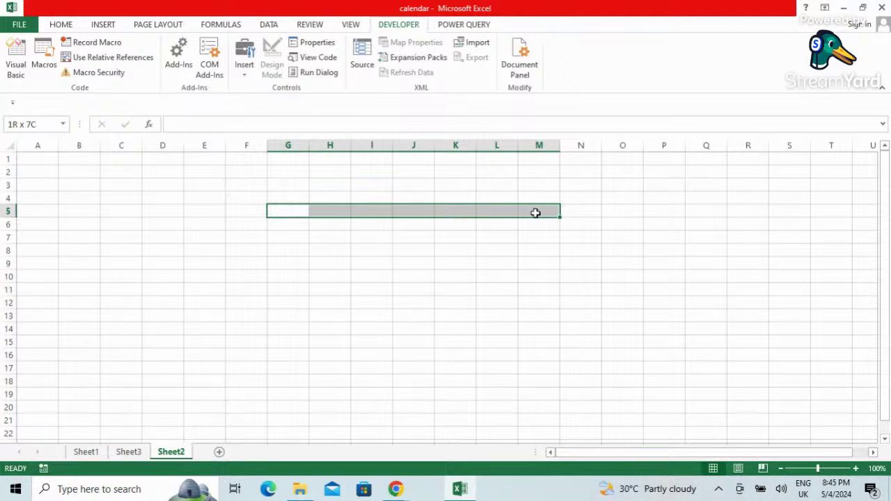
pyautogui.moveTo(536, 212); pyautogui.dragTo(562, 215)
pyautogui.click(562, 215)
pyautogui.moveTo(288, 212); pyautogui.dragTo(581, 212)
pyautogui.click(60, 25)
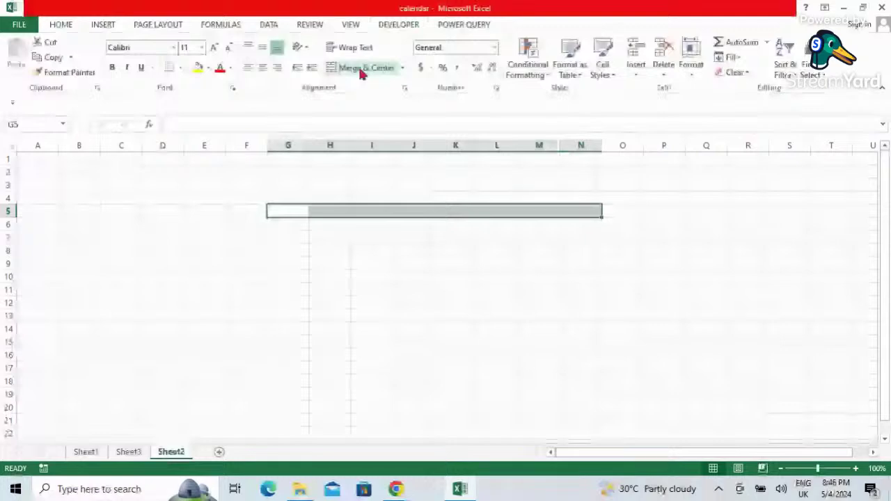
pyautogui.click(363, 68)
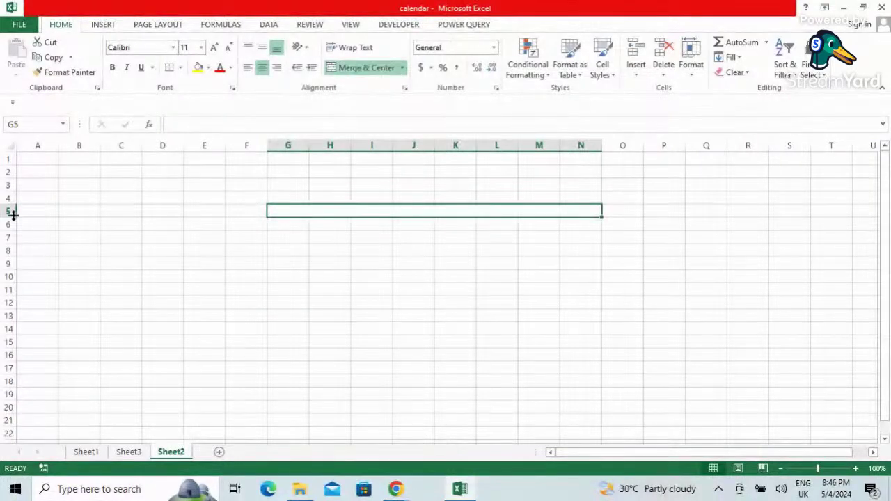
pyautogui.moveTo(9, 224); pyautogui.dragTo(100, 239)
# Enter the title "DYNAMIC CALENDAR" in the merged cell G5
pyautogui.doubleClick(358, 217)
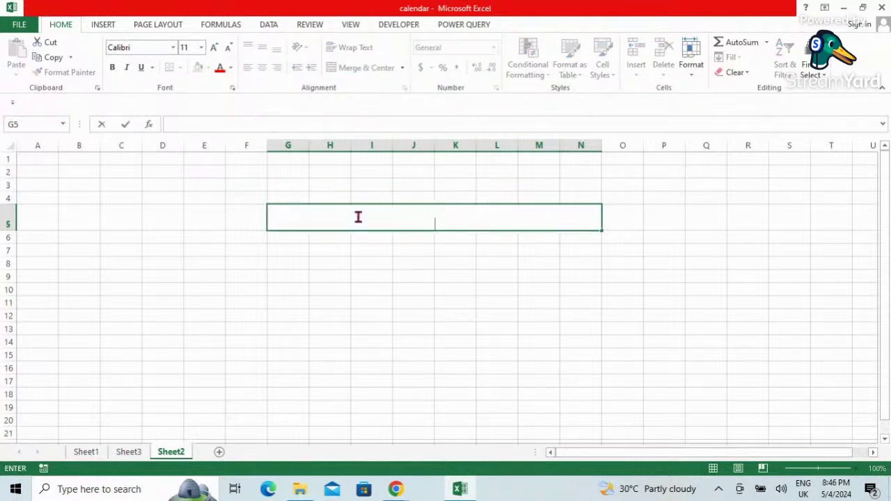
pyautogui.write('DYNAMI')
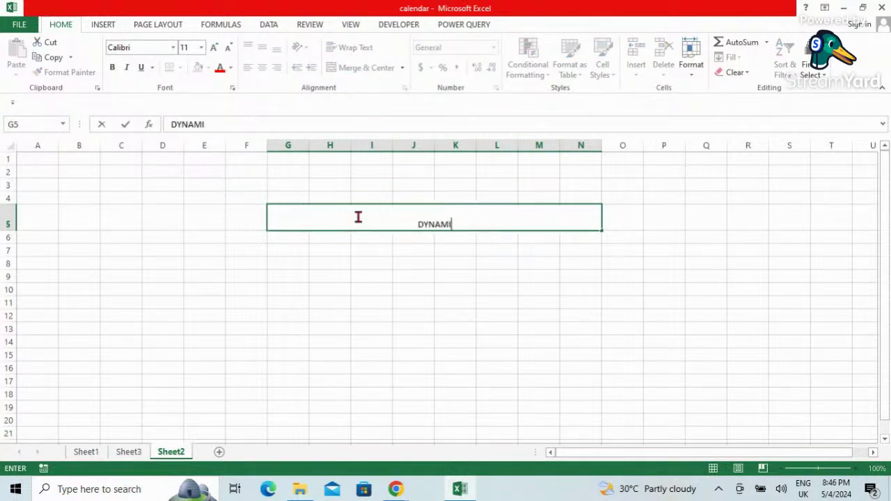
pyautogui.write('C CALENDAR')
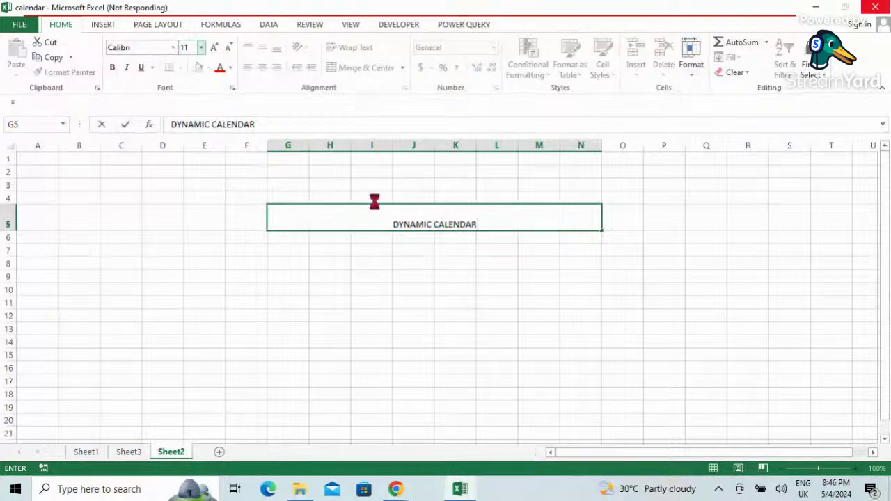
pyautogui.click(200, 46)
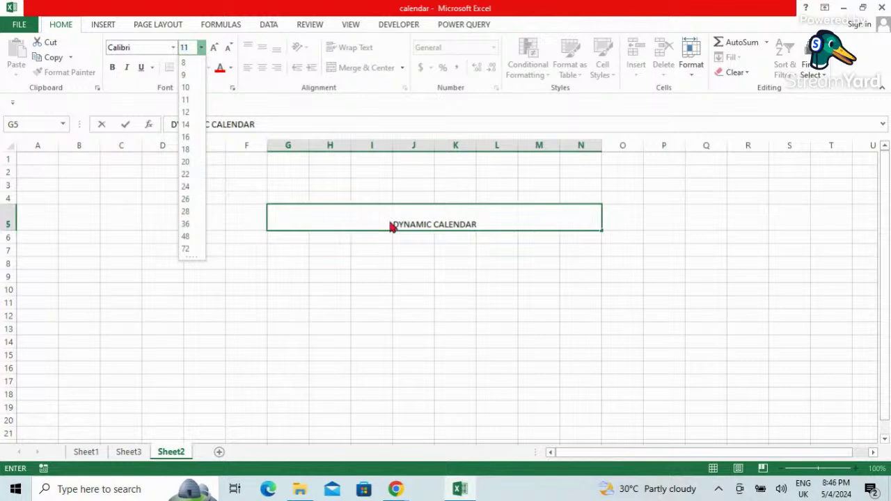
pyautogui.click(278, 198)
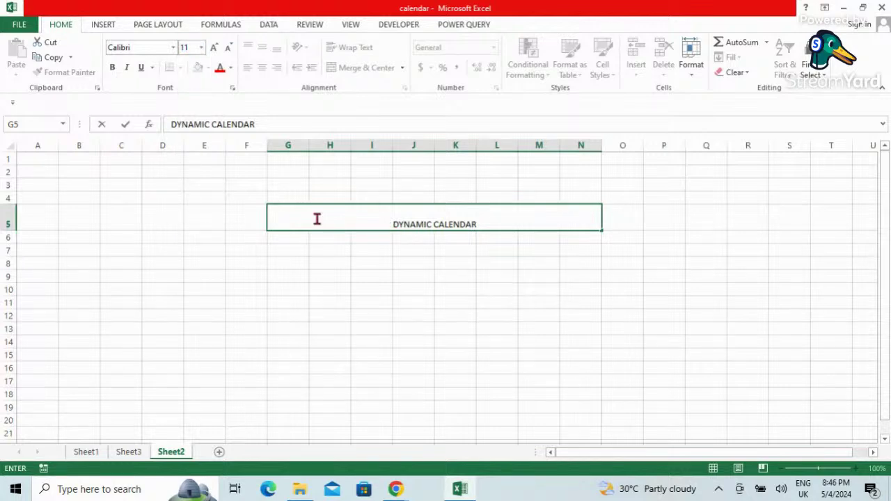
pyautogui.press('Escape')
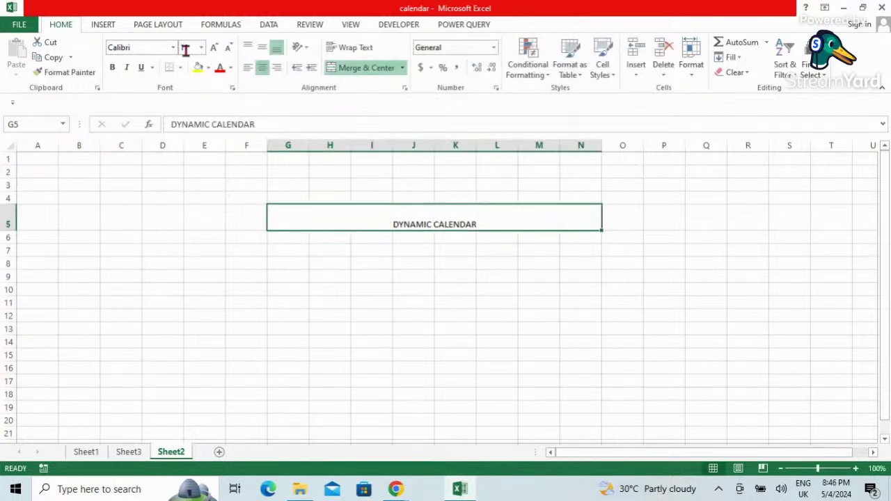
# Format the calendar title with font size 28, bold and italic
pyautogui.click(200, 47)
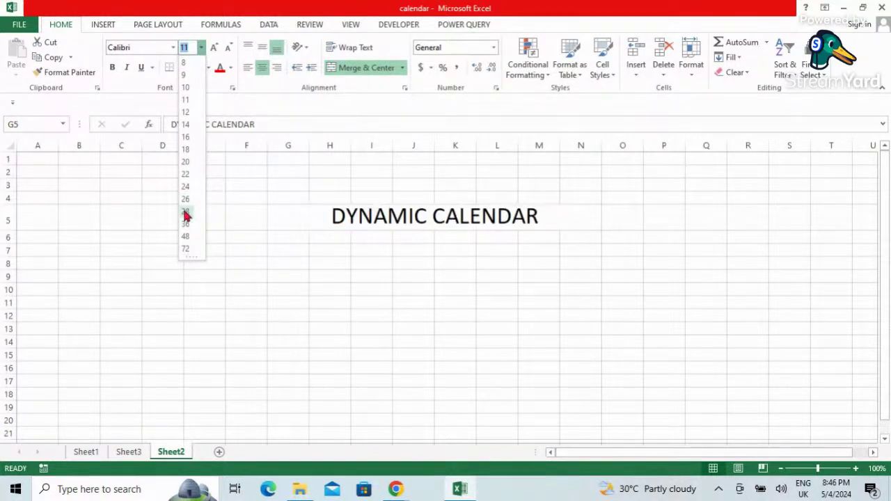
pyautogui.click(186, 213)
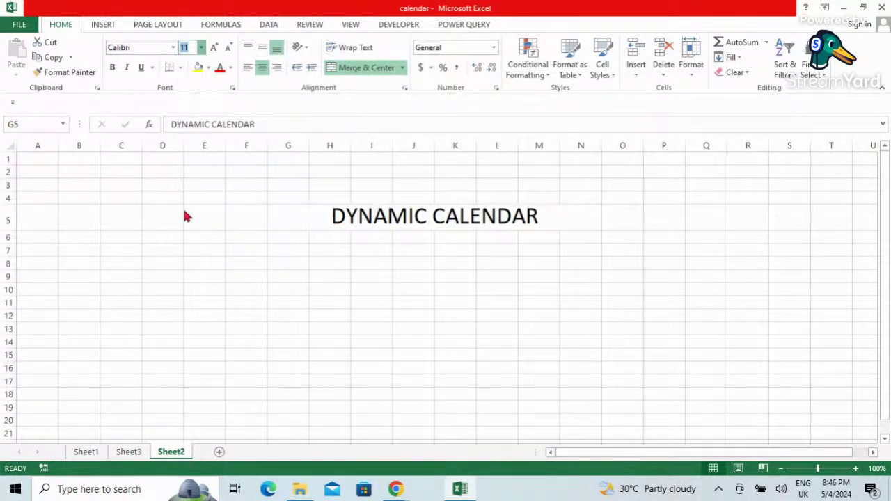
pyautogui.click(112, 69)
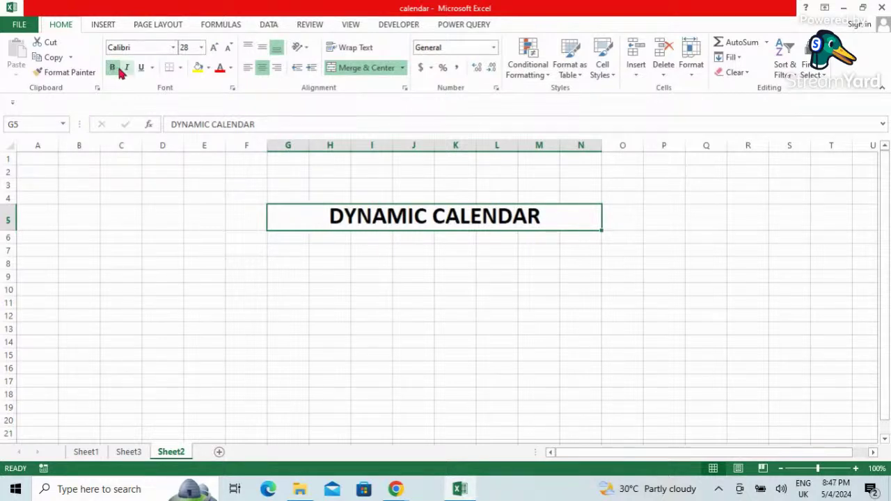
pyautogui.click(130, 68)
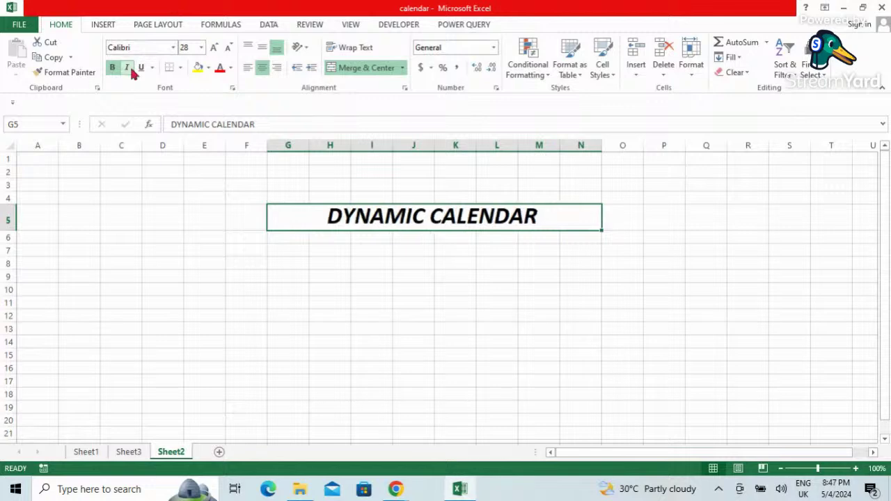
# Enter the labels "YEAR" in cell G6 and "DATE" in cell G7 below the title
pyautogui.click(277, 238)
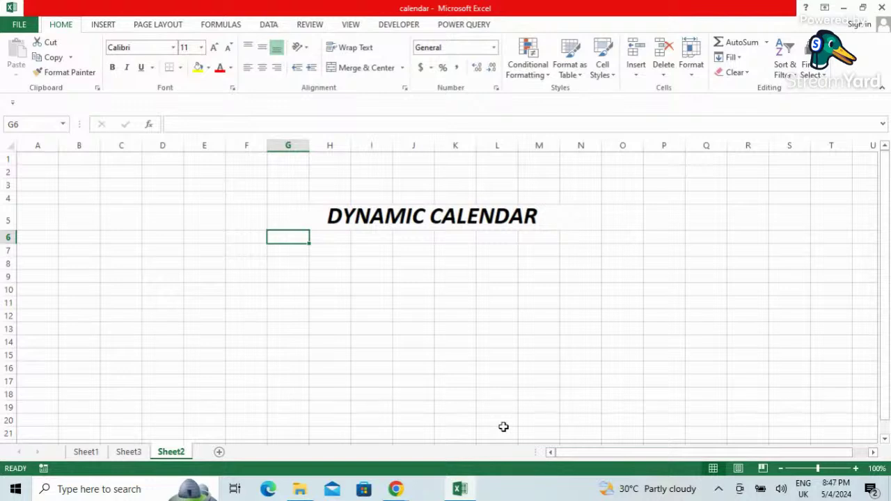
pyautogui.write('YEAR')
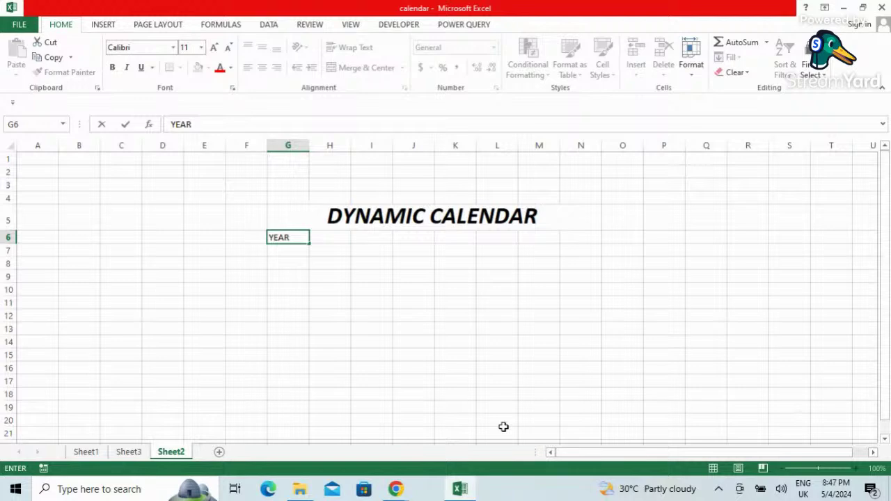
pyautogui.press('Return')
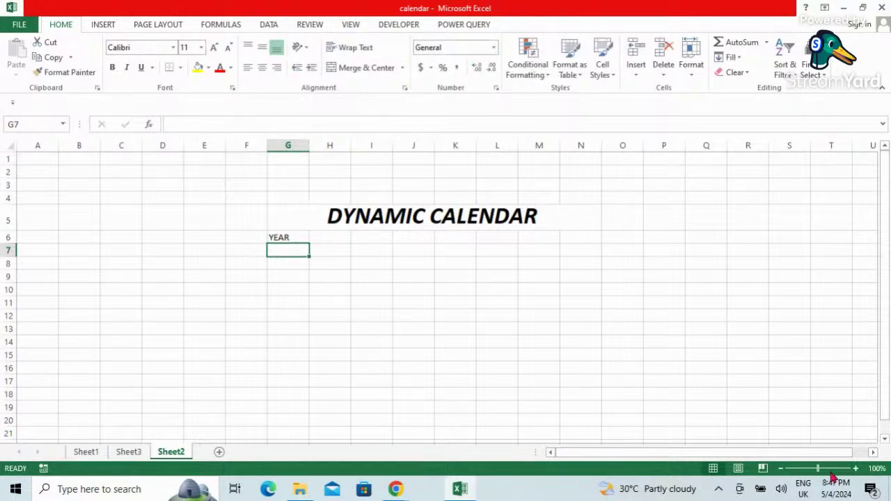
pyautogui.moveTo(818, 469); pyautogui.dragTo(825, 469)
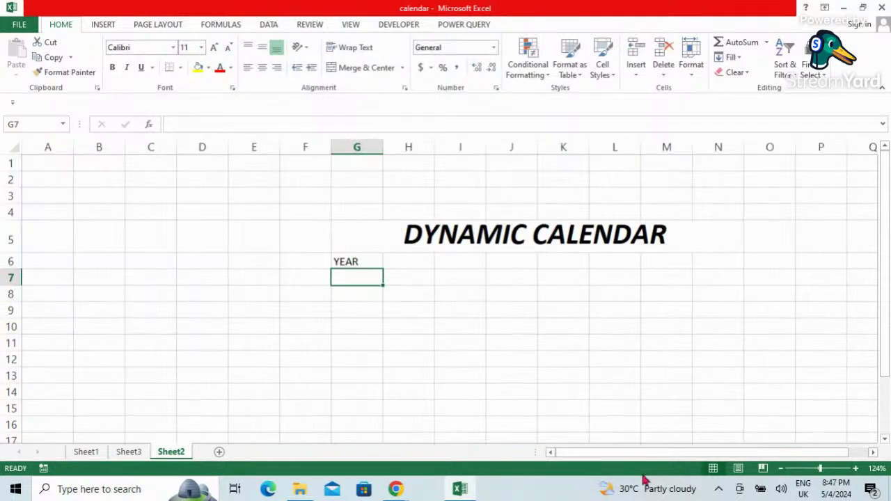
pyautogui.moveTo(610, 454); pyautogui.dragTo(650, 456)
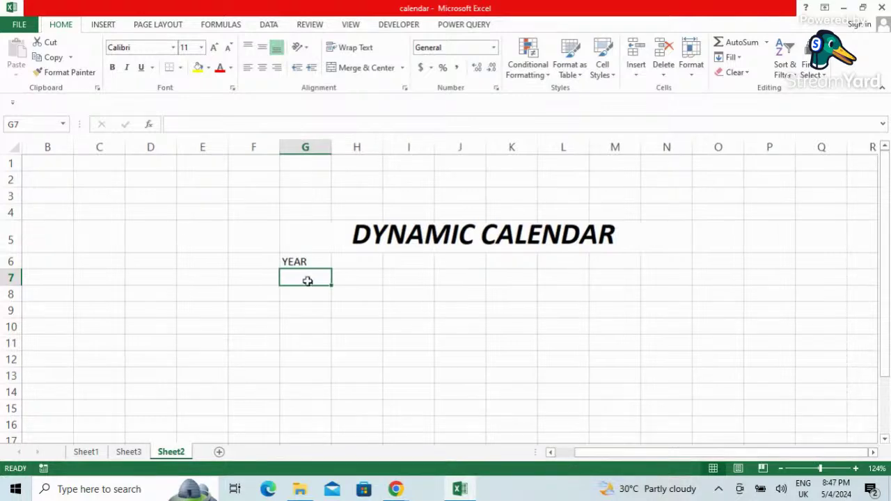
pyautogui.write('DATE')
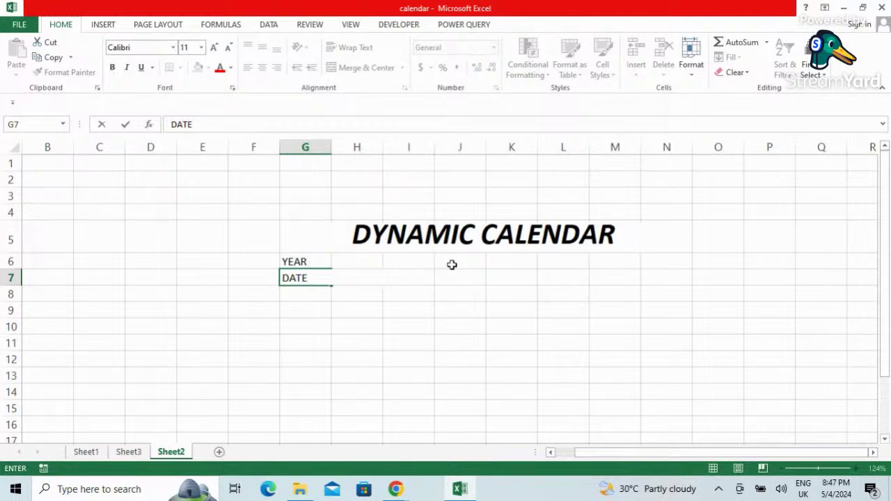
pyautogui.click(508, 260)
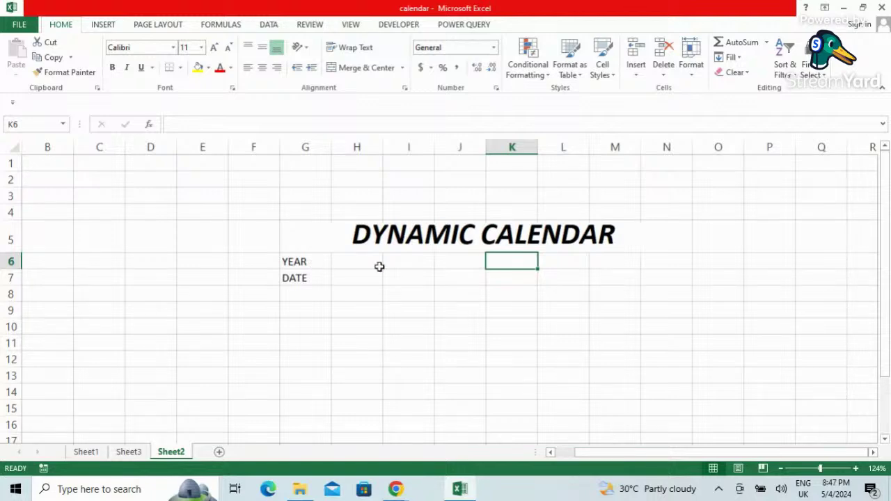
# Enter the labels "MONTH" in cell L6 and "WEEKDAYS" in cell L7
pyautogui.click(564, 262)
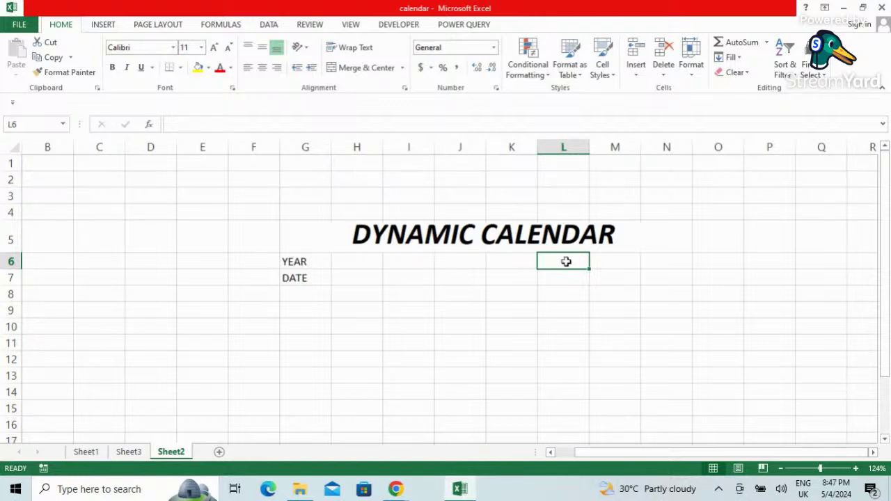
pyautogui.write('MONTH')
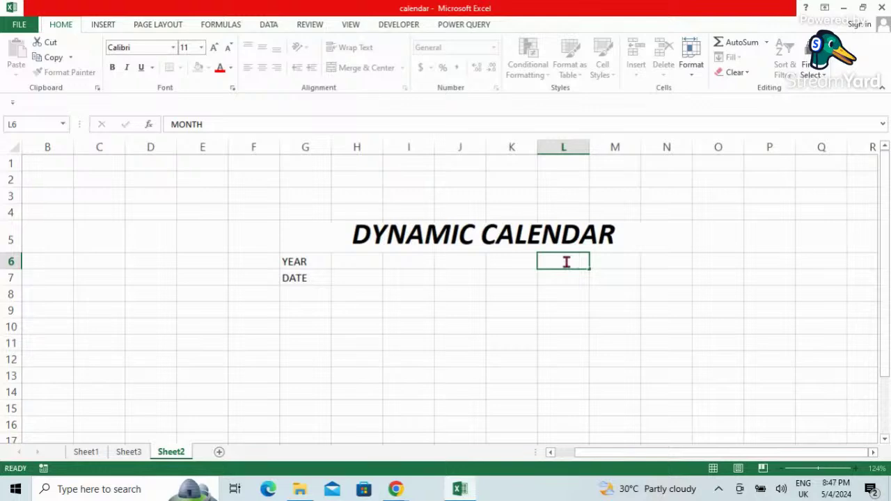
pyautogui.press('Return')
pyautogui.write('WEEKDAYS')
pyautogui.press('Return')
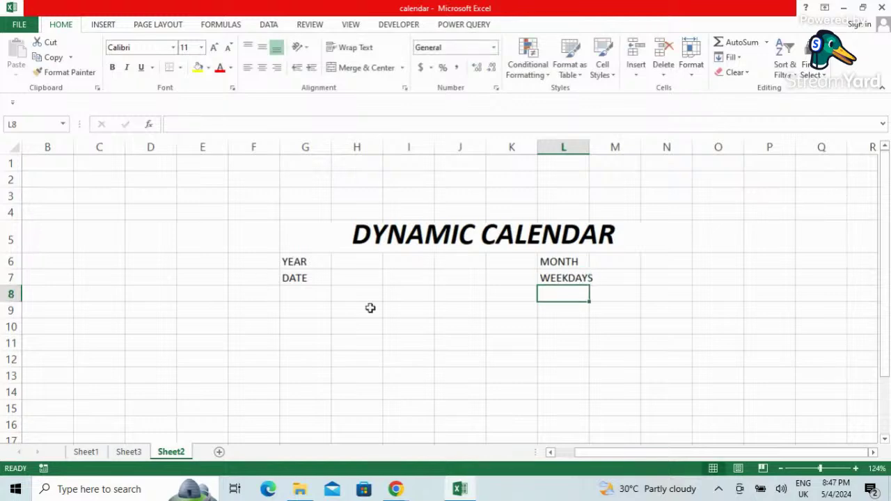
pyautogui.click(402, 341)
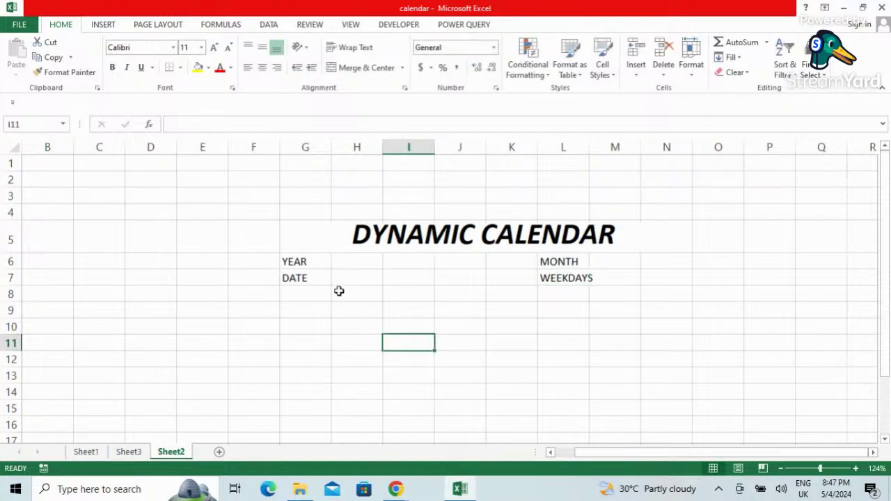
pyautogui.click(369, 263)
pyautogui.moveTo(371, 263); pyautogui.dragTo(394, 262)
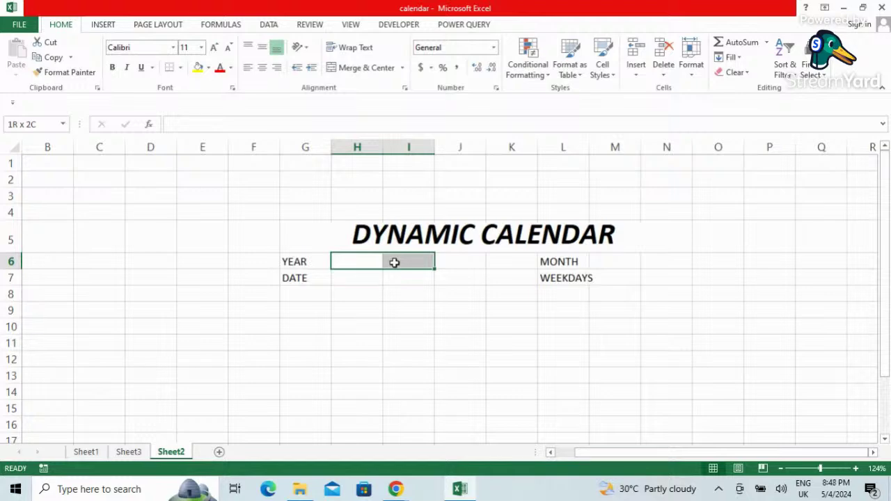
pyautogui.moveTo(394, 263); pyautogui.dragTo(395, 262)
pyautogui.click(402, 68)
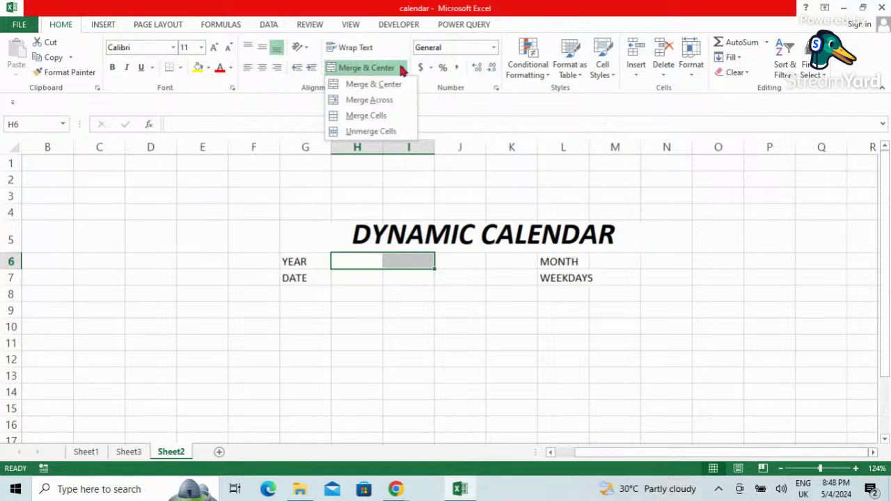
pyautogui.press('Escape')
pyautogui.click(372, 322)
# Merge Across the value cells H6:I7 beside YEAR and DATE, and M6:N7 beside MONTH and WEEKDAYS
pyautogui.moveTo(370, 260); pyautogui.dragTo(407, 276)
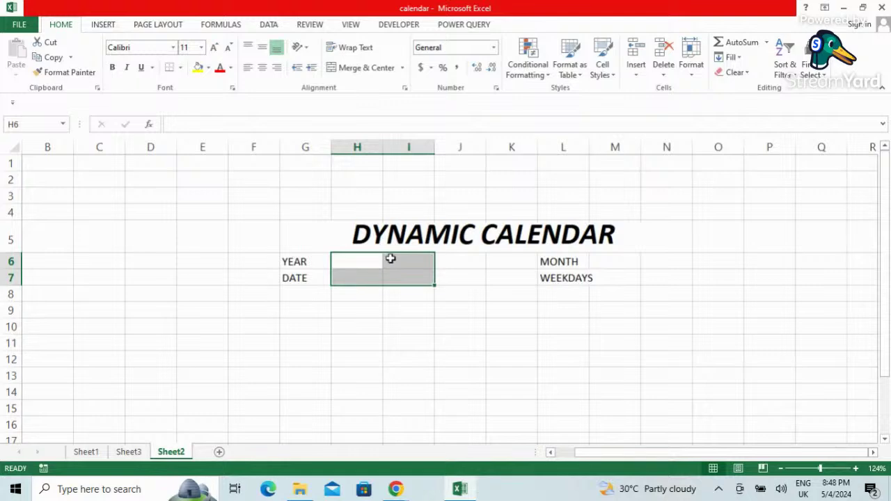
pyautogui.click(402, 68)
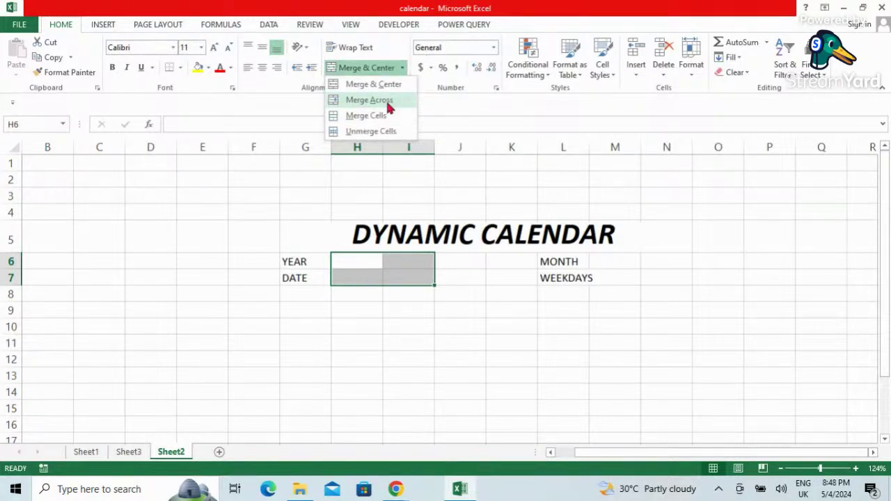
pyautogui.click(387, 103)
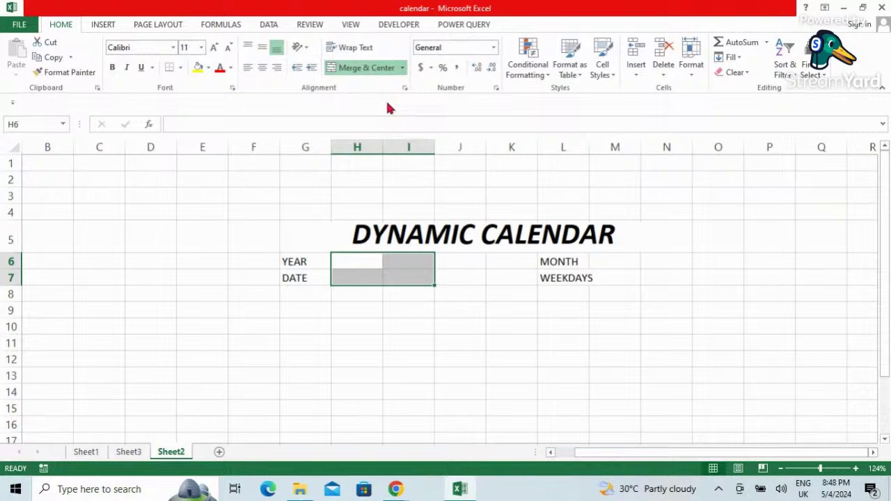
pyautogui.click(408, 326)
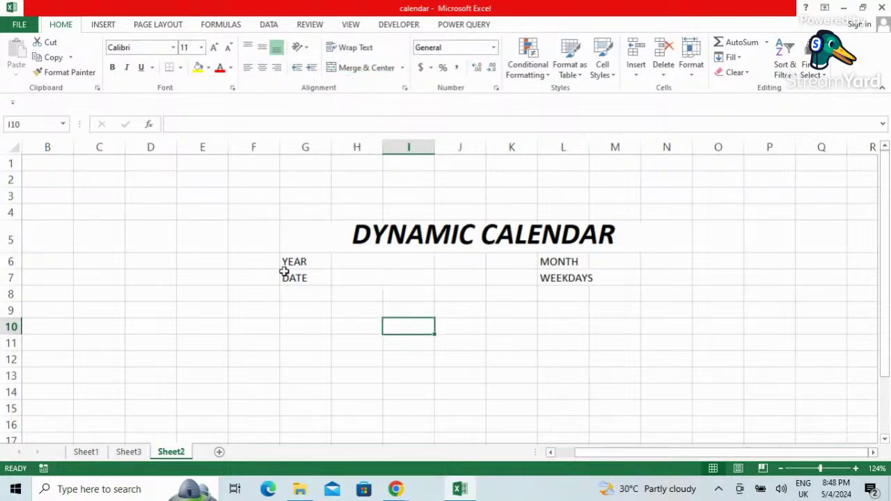
pyautogui.moveTo(616, 261); pyautogui.dragTo(664, 277)
pyautogui.click(403, 68)
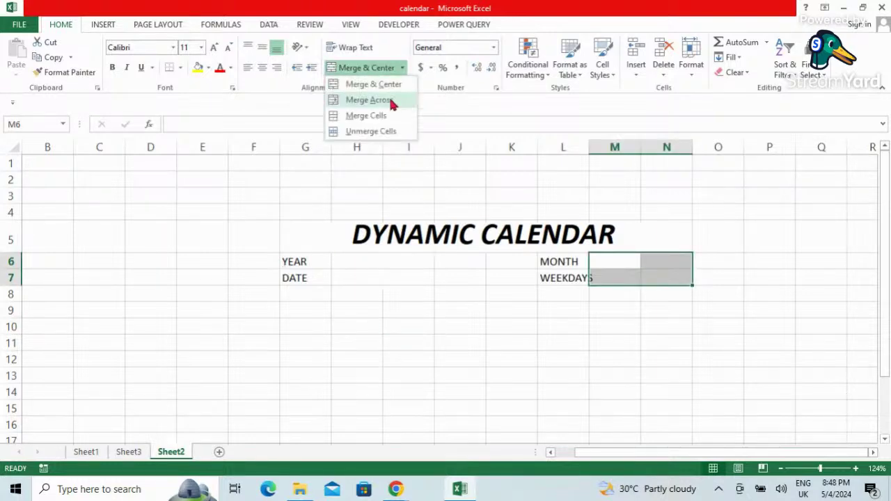
pyautogui.click(391, 103)
pyautogui.click(584, 327)
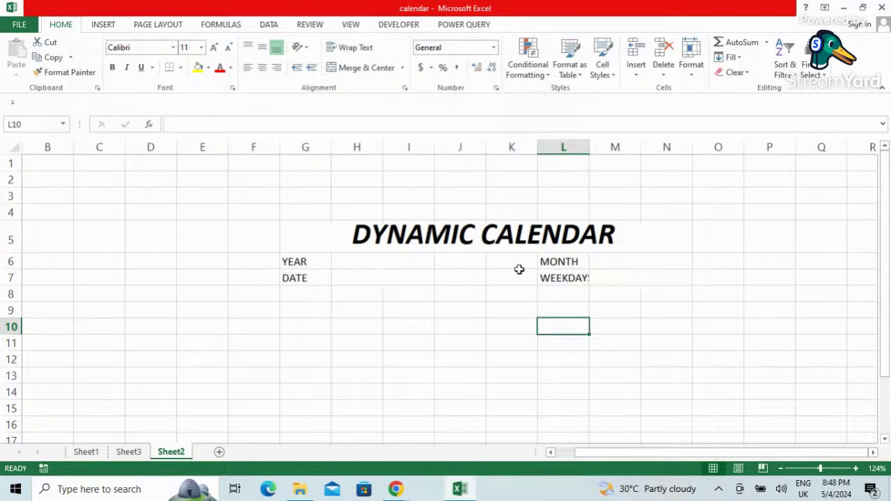
pyautogui.click(591, 160)
pyautogui.hotkey('ctrl', 'Home')
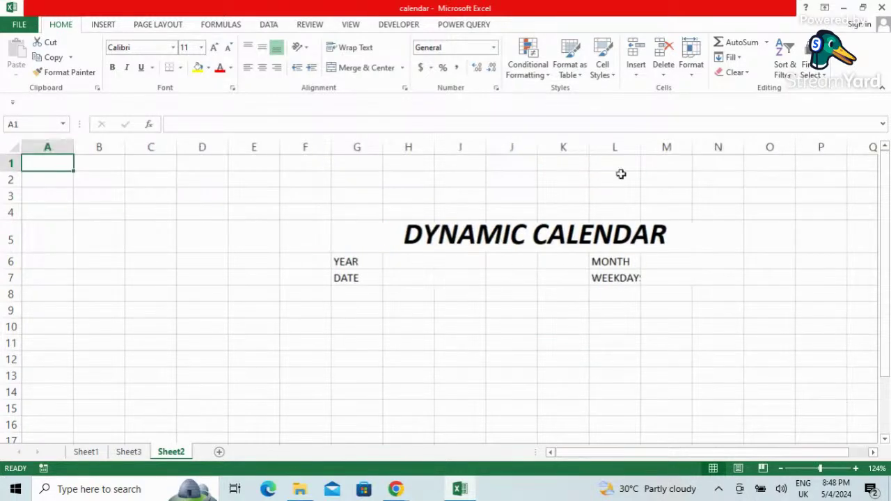
pyautogui.moveTo(603, 454); pyautogui.dragTo(635, 458)
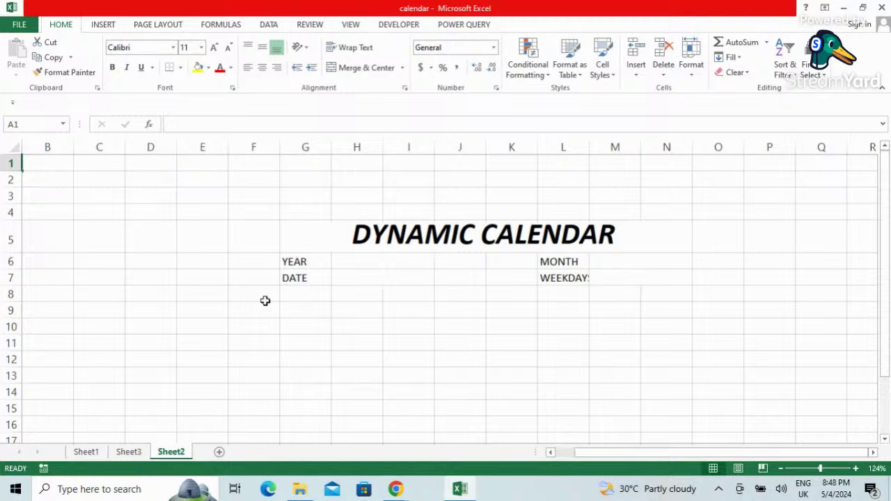
# Enter the label "WEEK" in cell G8 and "SUN" in cell H8
pyautogui.click(311, 292)
pyautogui.write('WEEK')
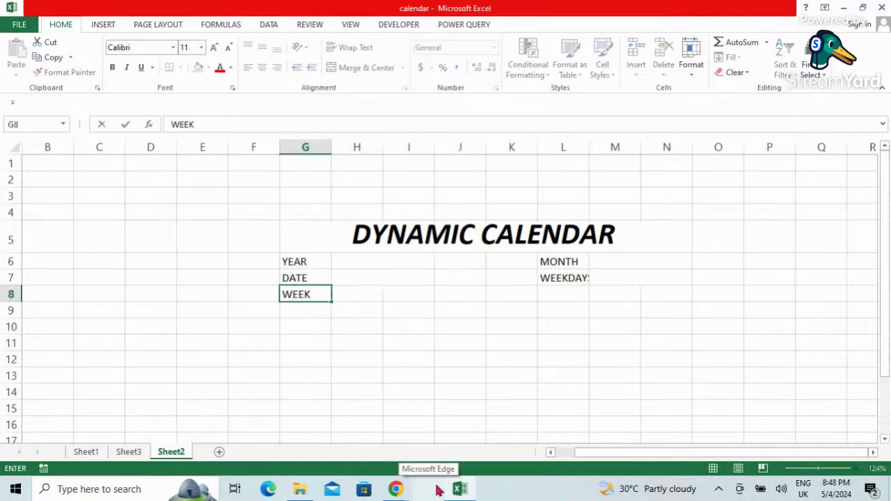
pyautogui.press('Tab')
pyautogui.write('SUN')
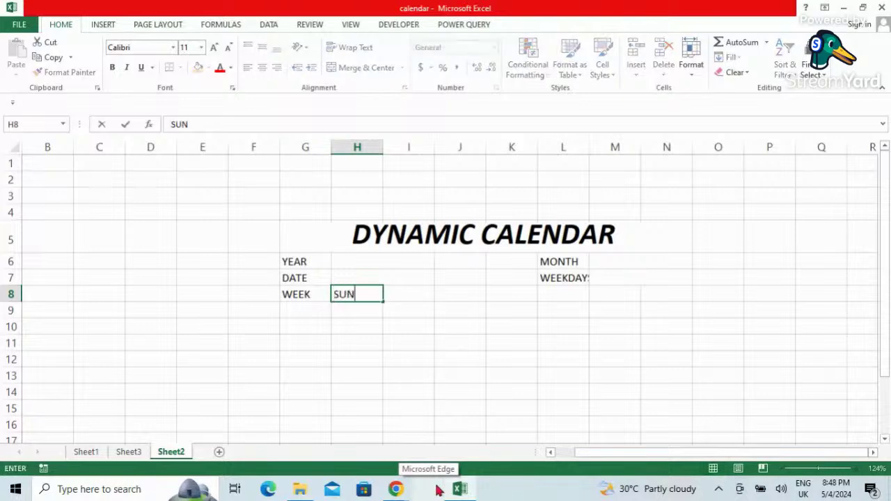
pyautogui.press('Tab')
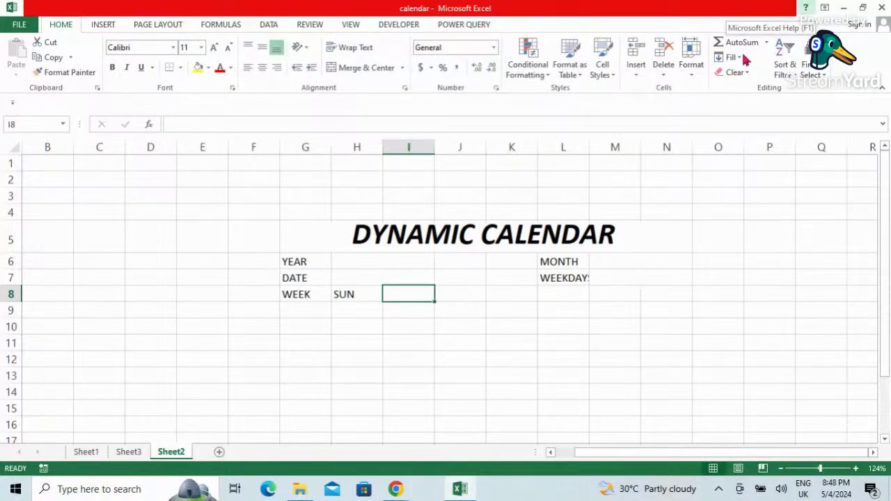
# Fill the weekday series from SUN in H8 across to N8, ending with SAT
pyautogui.click(361, 296)
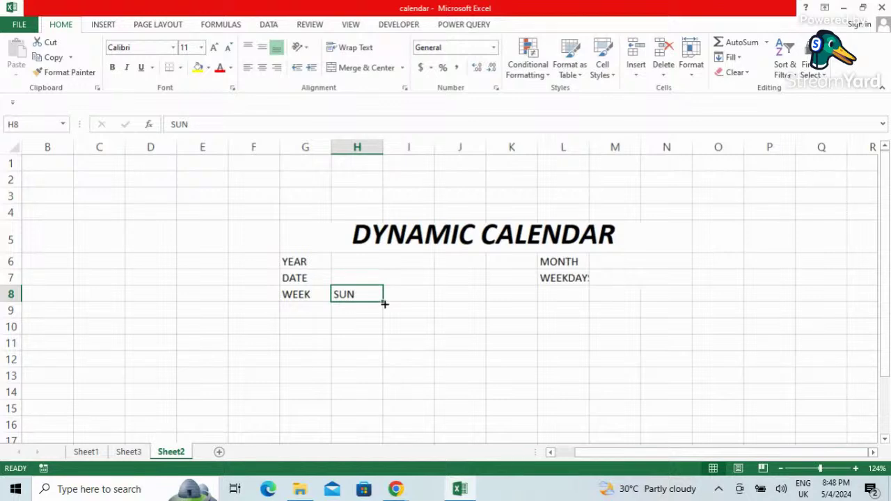
pyautogui.moveTo(382, 303); pyautogui.dragTo(691, 301)
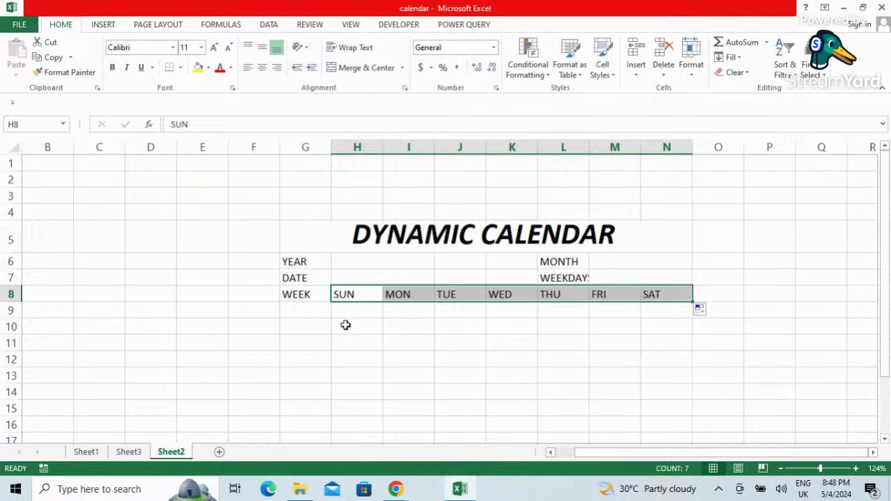
pyautogui.click(345, 325)
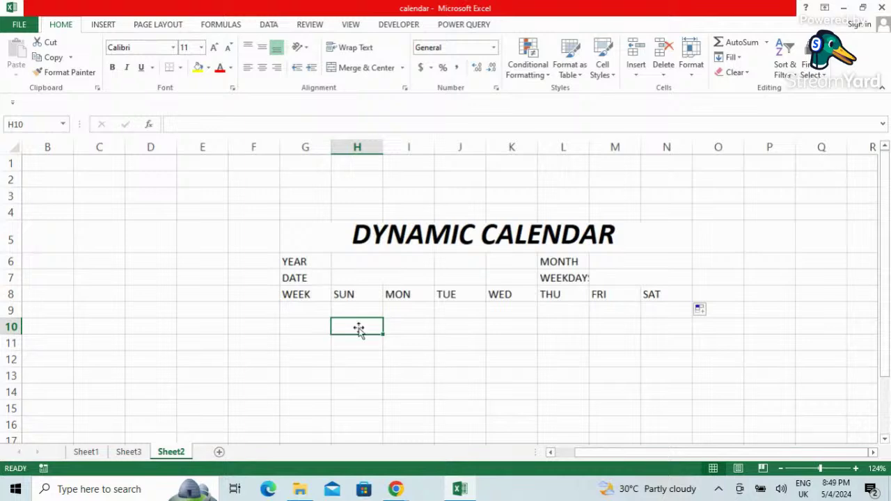
pyautogui.click(347, 296)
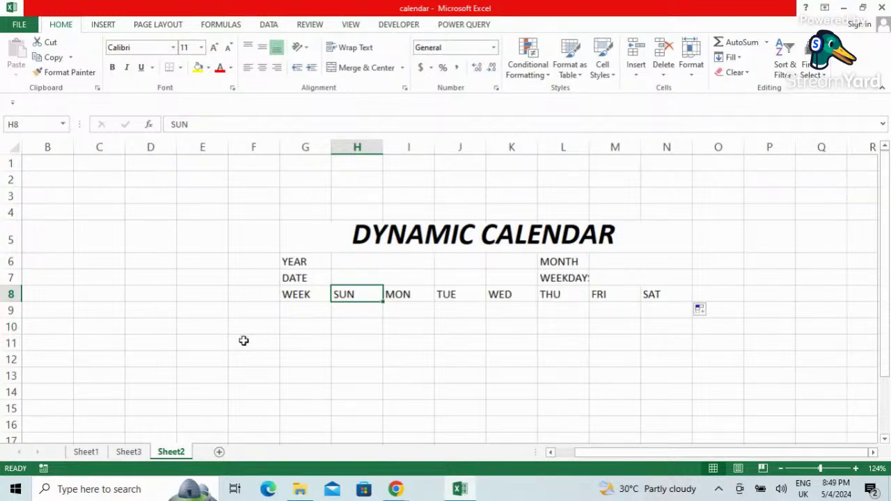
pyautogui.press('Down')
pyautogui.press('Down')
pyautogui.press('Down')
pyautogui.press('Down')
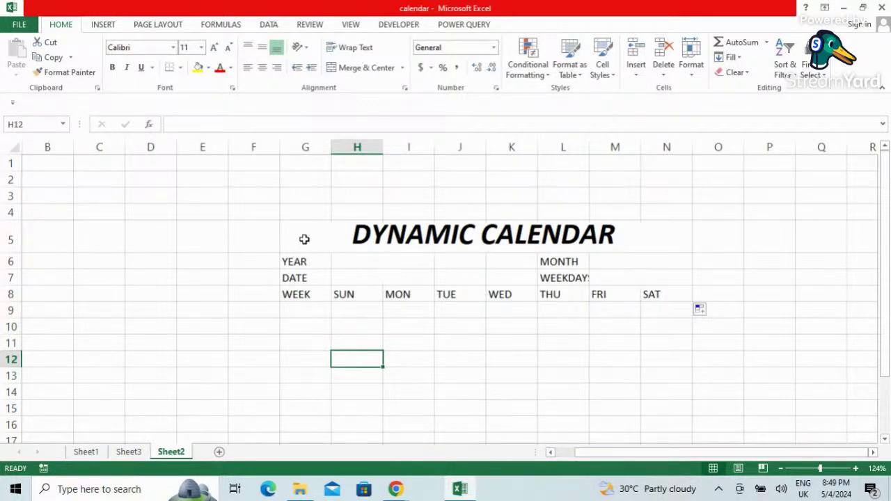
# Apply All Borders to the calendar range G5:N14
pyautogui.moveTo(304, 239); pyautogui.dragTo(450, 263)
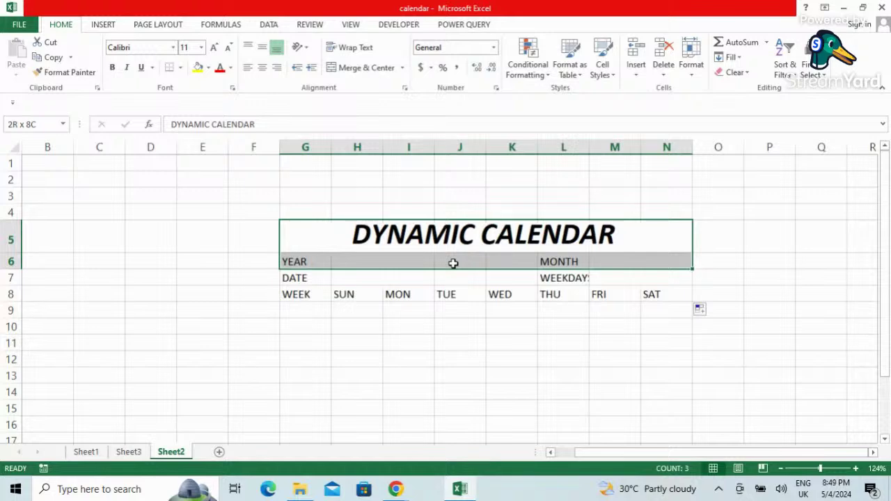
pyautogui.moveTo(453, 263); pyautogui.dragTo(459, 387)
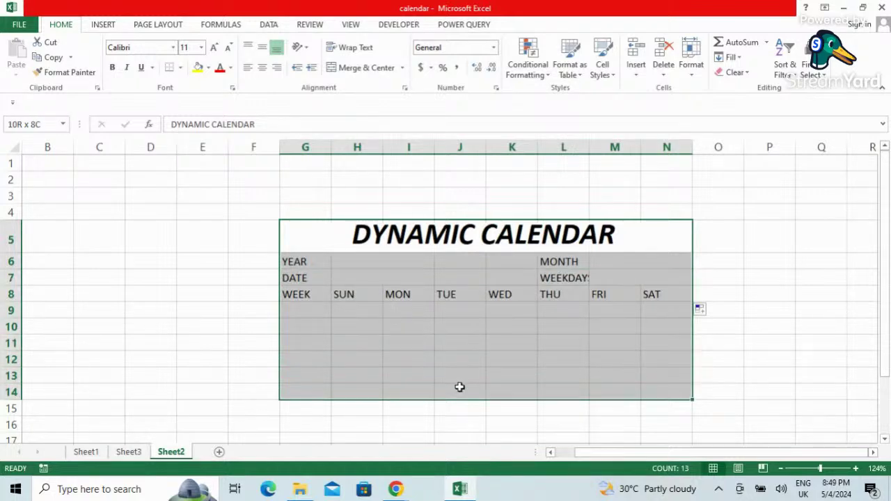
pyautogui.moveTo(459, 388); pyautogui.dragTo(460, 386)
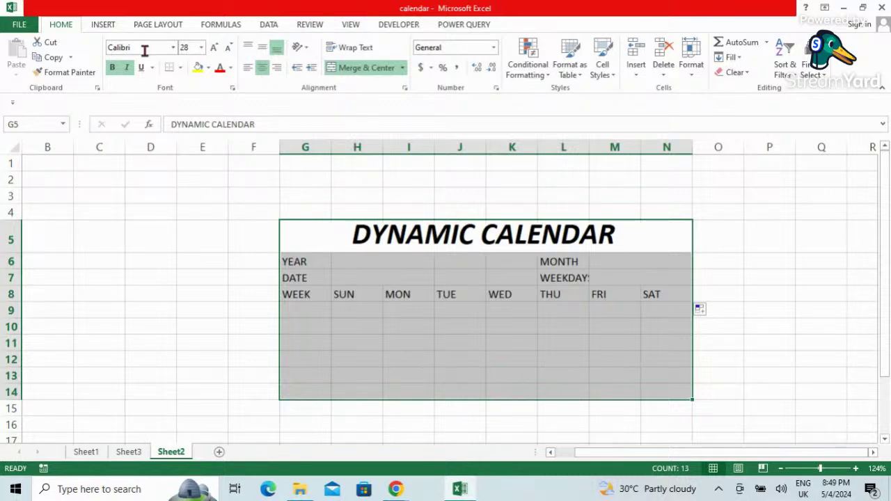
pyautogui.click(180, 69)
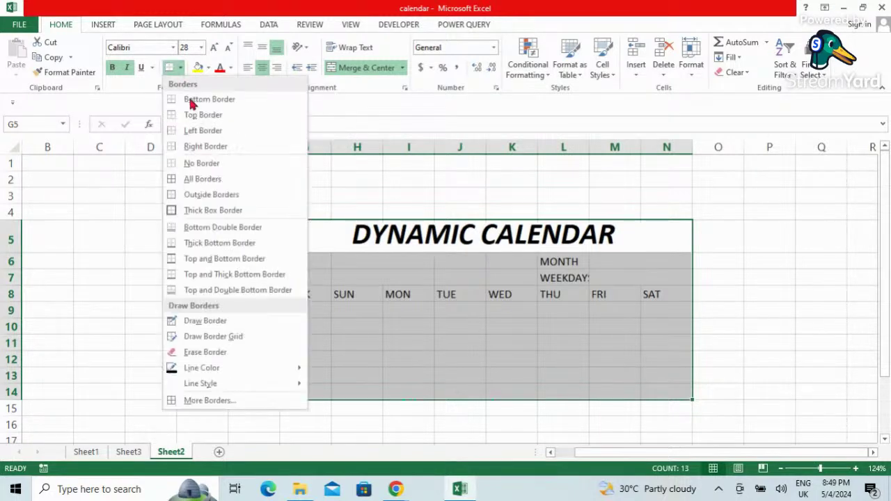
pyautogui.click(203, 178)
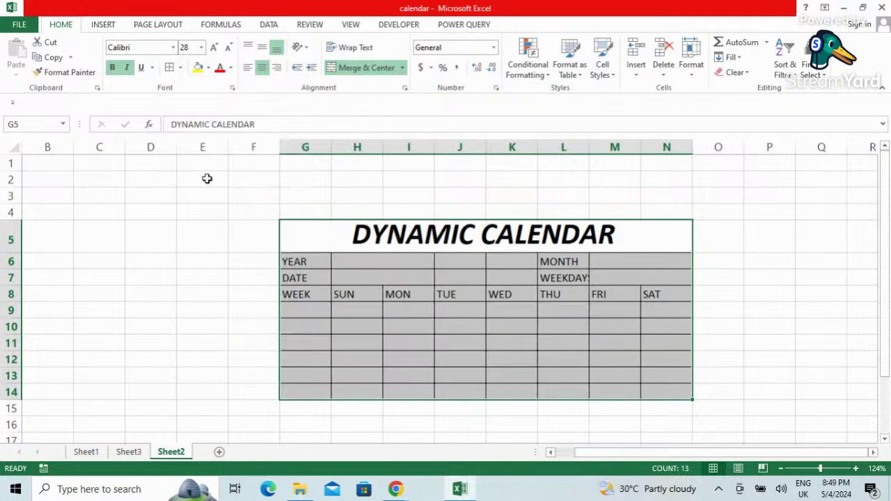
pyautogui.click(409, 359)
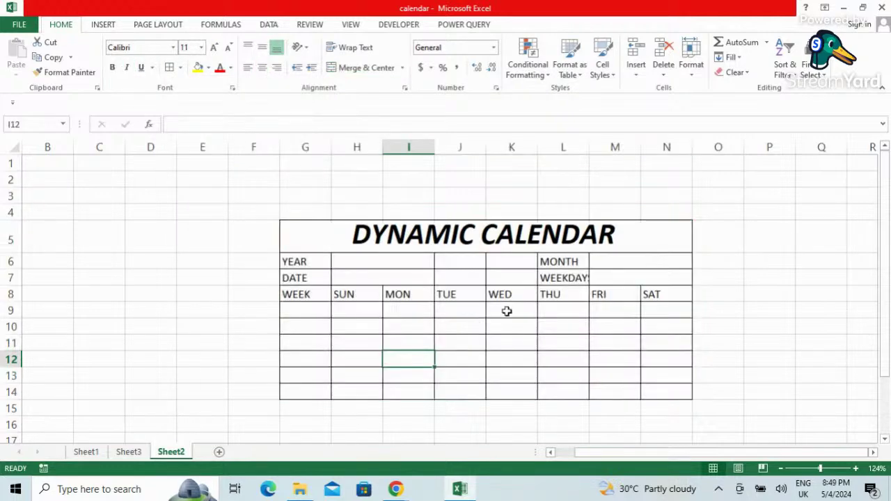
# Enter 2024 as the year in the merged cell H6
pyautogui.click(384, 266)
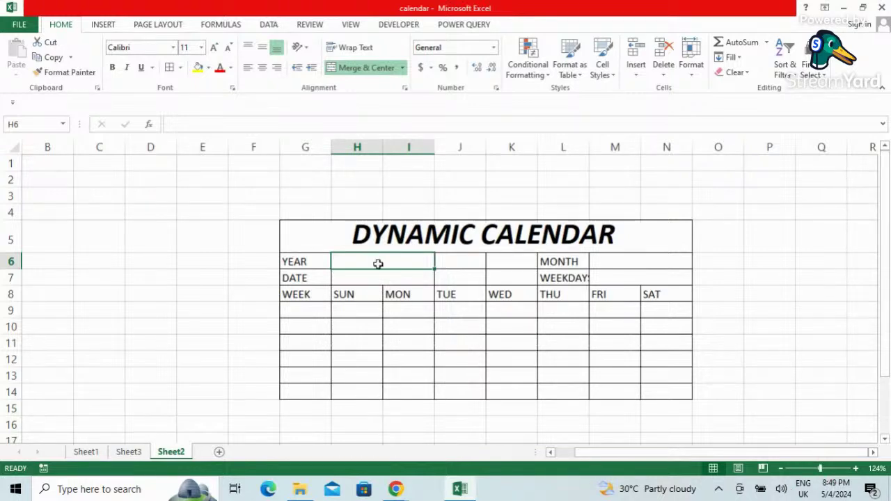
pyautogui.write('2024')
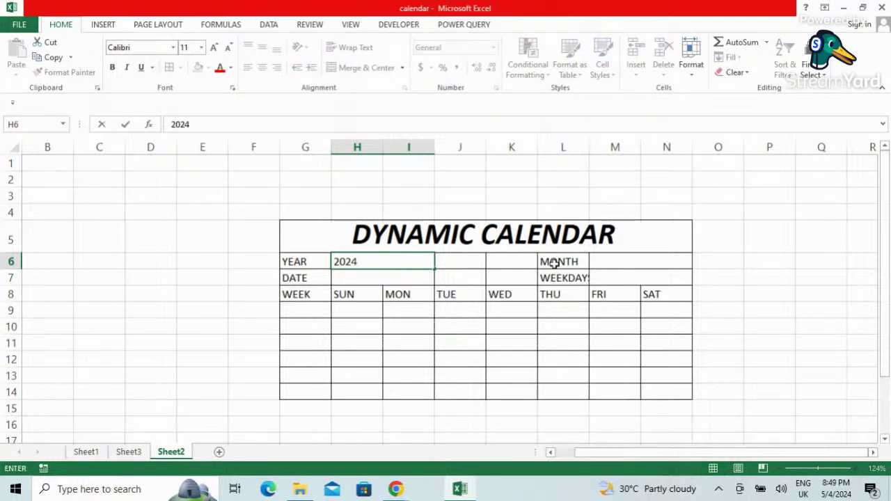
pyautogui.press('Return')
# Center-align the year and date value cells H6:I7 and the month and weekday value cells M6:N7
pyautogui.click(414, 261)
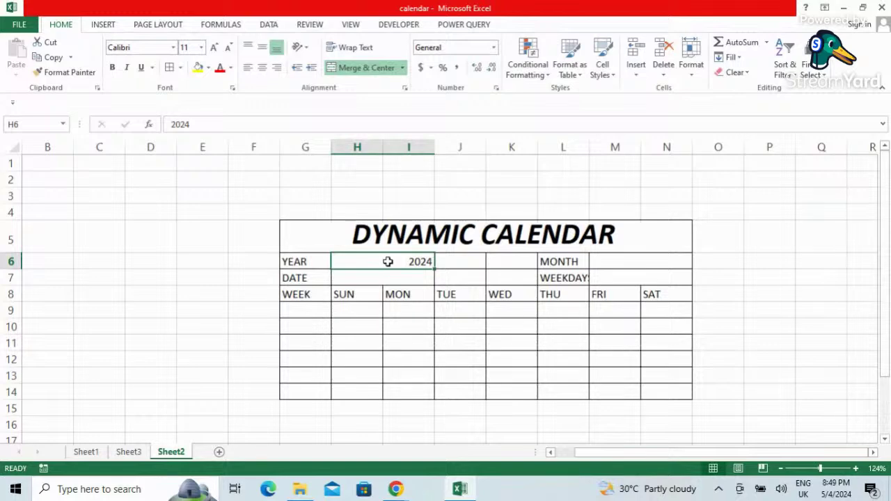
pyautogui.moveTo(388, 261); pyautogui.dragTo(387, 278)
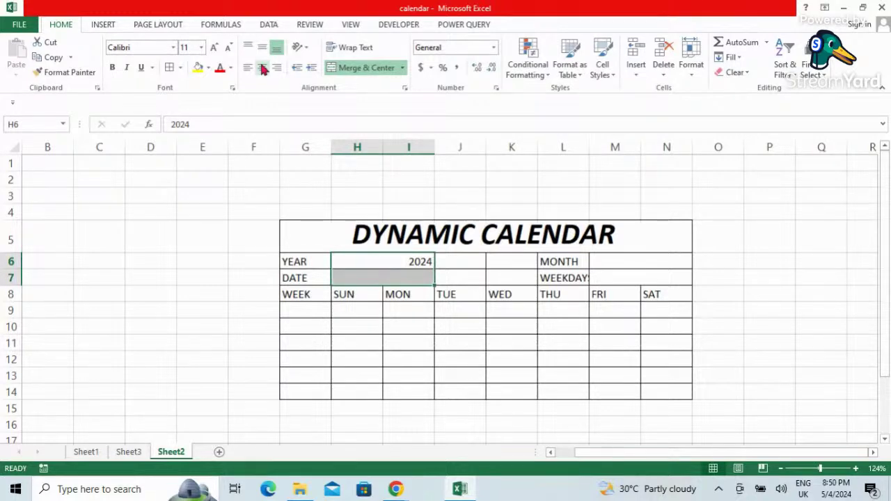
pyautogui.click(263, 67)
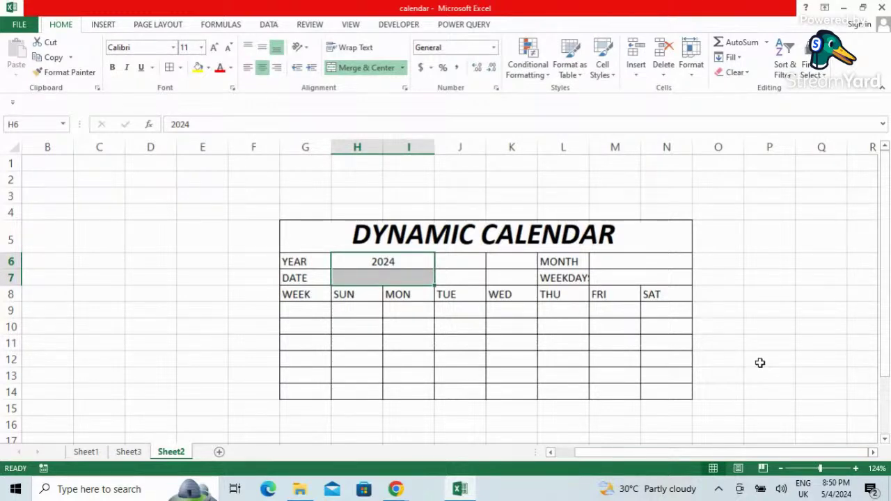
pyautogui.moveTo(655, 261); pyautogui.dragTo(655, 279)
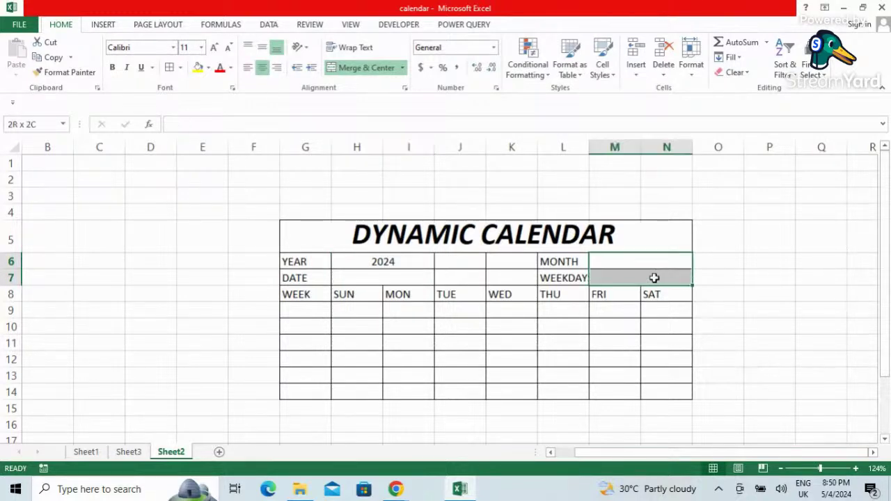
pyautogui.click(384, 279)
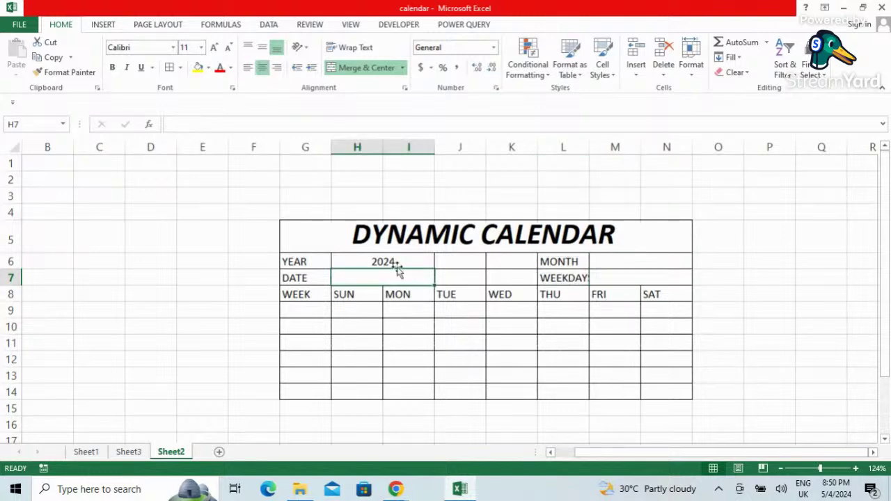
pyautogui.click(585, 455)
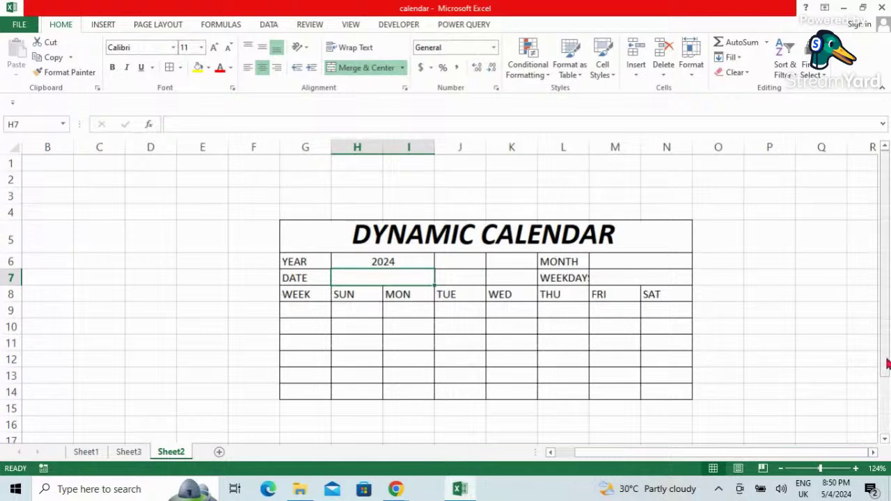
pyautogui.moveTo(888, 363); pyautogui.dragTo(887, 390)
pyautogui.click(630, 196)
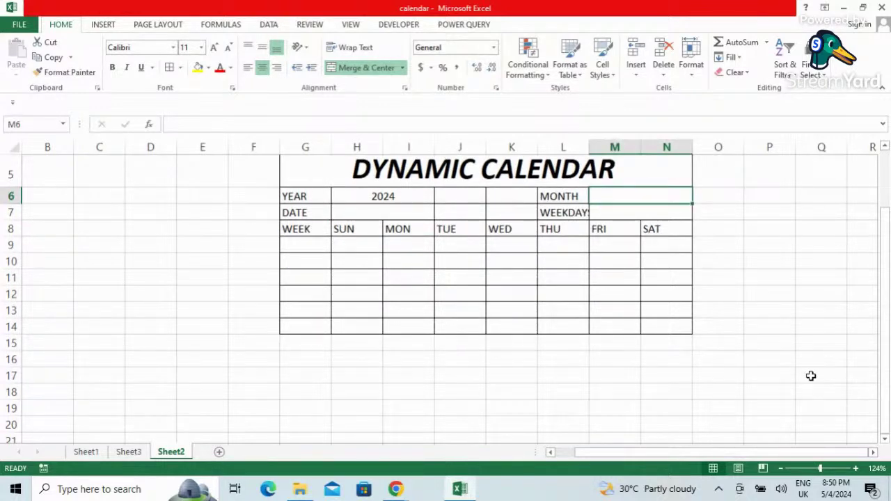
pyautogui.click(886, 439)
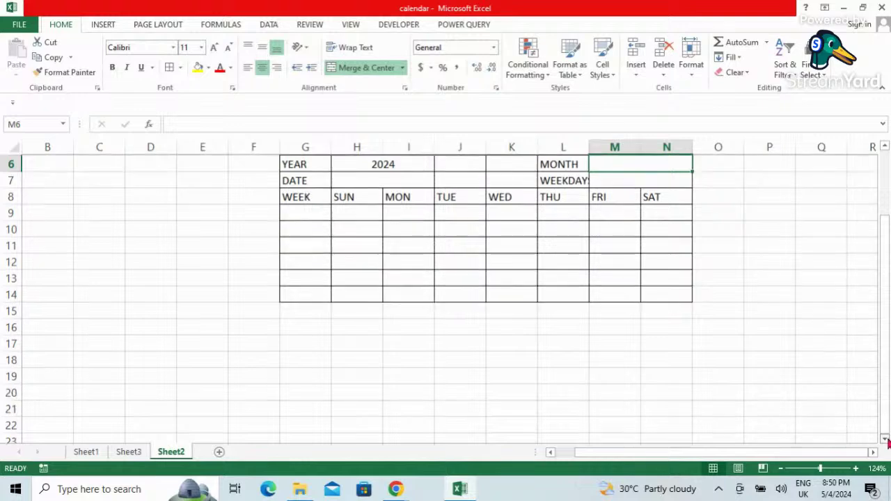
pyautogui.click(819, 300)
pyautogui.click(819, 351)
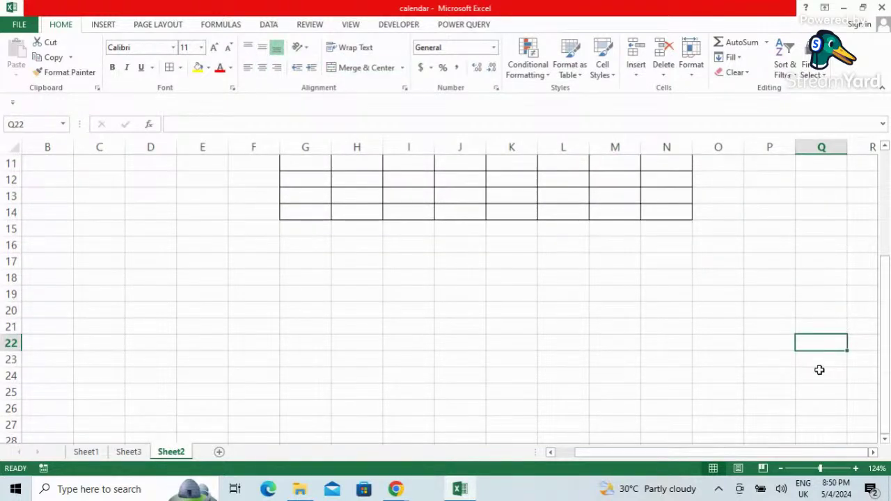
# Enter JAN in Q23 and fill the month series down column Q to DEC in Q34
pyautogui.click(817, 364)
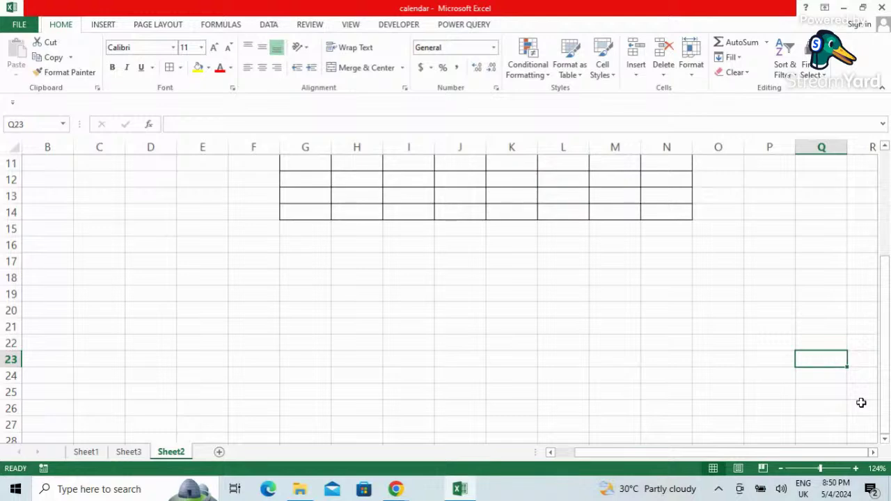
pyautogui.write('JAN')
pyautogui.hotkey('ctrl', 'Return')
pyautogui.moveTo(847, 367); pyautogui.dragTo(848, 403)
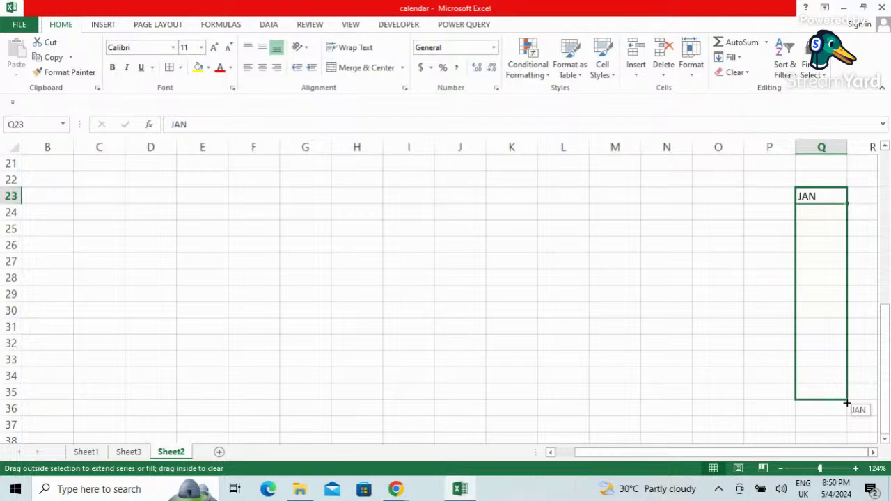
pyautogui.moveTo(848, 403); pyautogui.dragTo(846, 388)
pyautogui.click(841, 394)
pyautogui.click(817, 313)
# Add a List data validation to the month value cell M6 with =$Q$23:$Q$34 as its source
pyautogui.moveTo(889, 338); pyautogui.dragTo(890, 201)
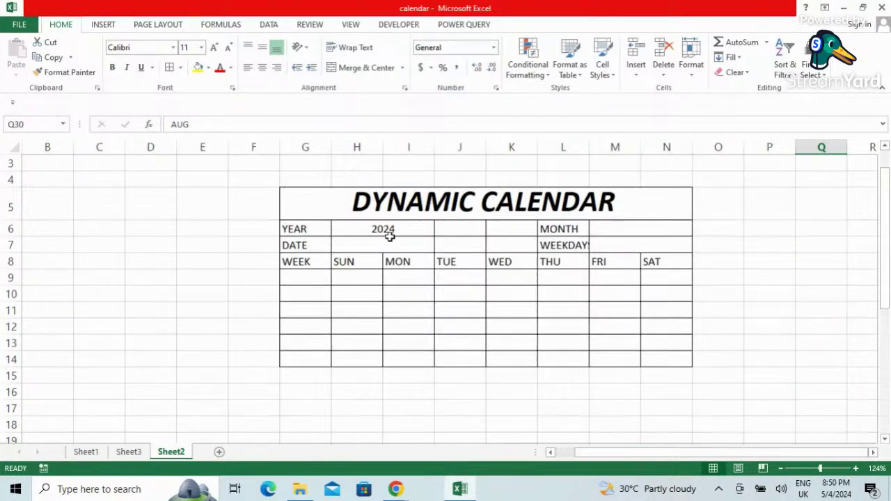
pyautogui.click(641, 228)
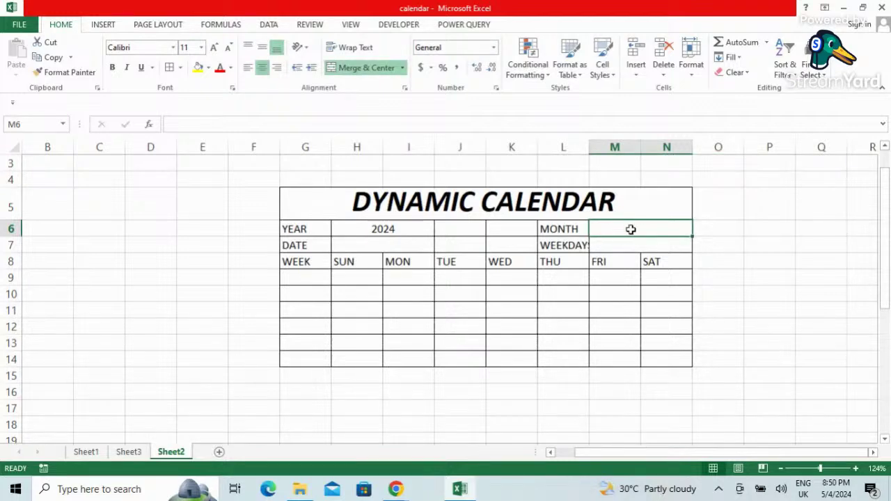
pyautogui.click(268, 27)
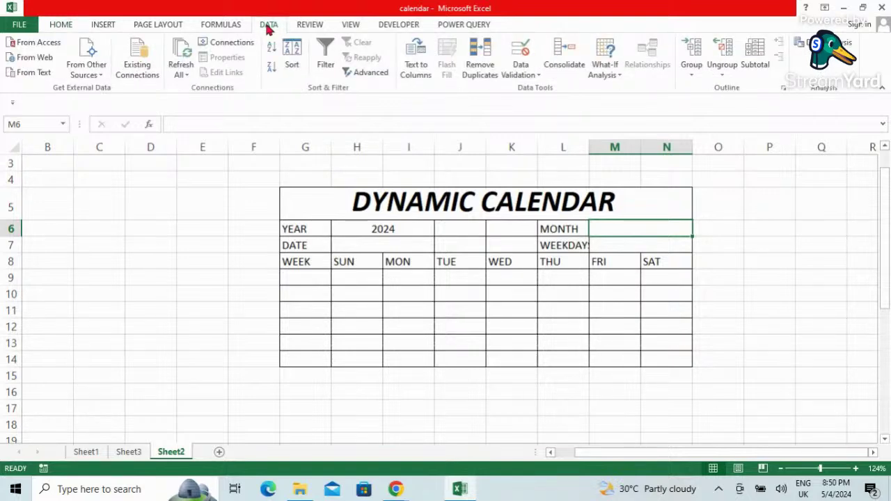
pyautogui.click(539, 79)
pyautogui.click(540, 90)
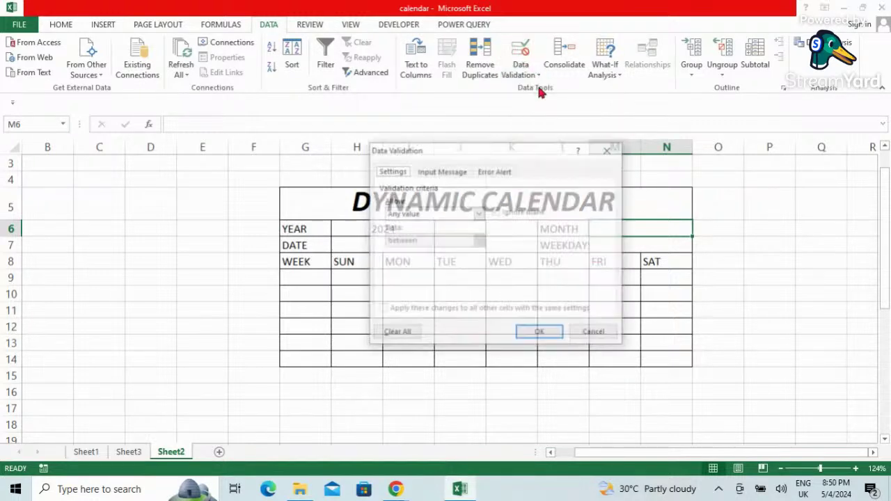
pyautogui.click(479, 214)
pyautogui.click(452, 251)
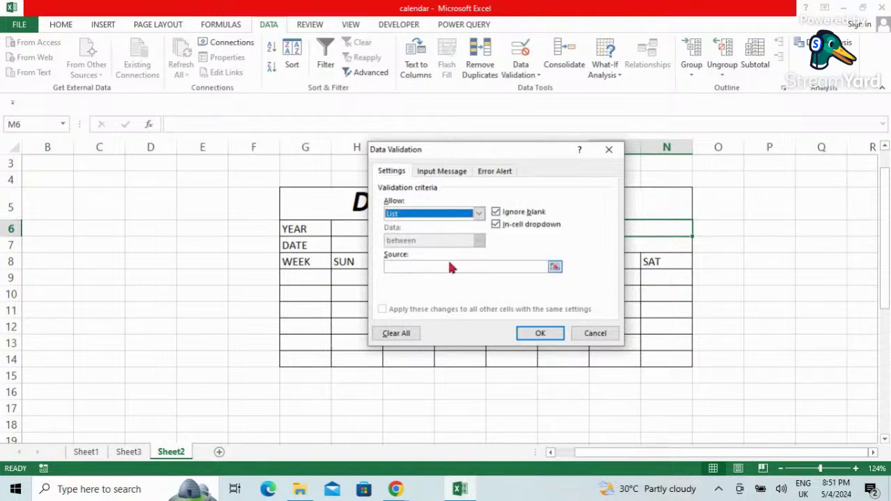
pyautogui.click(404, 266)
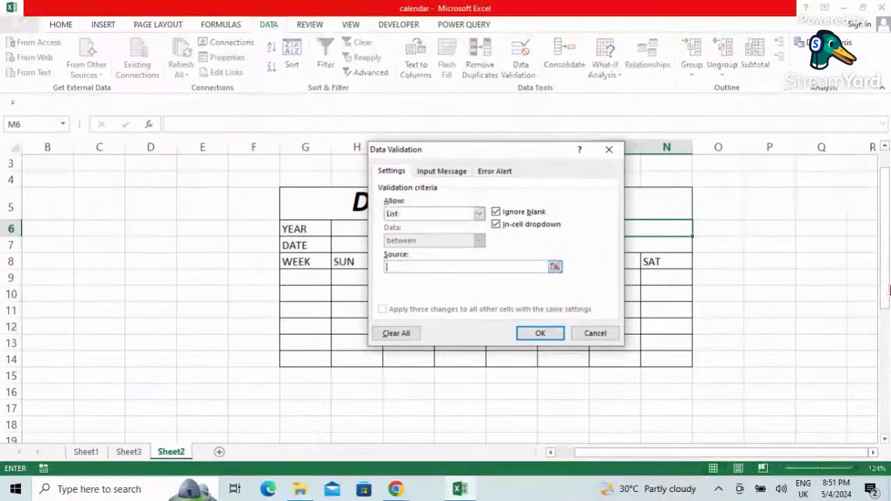
pyautogui.scroll(-5, 888, 288)
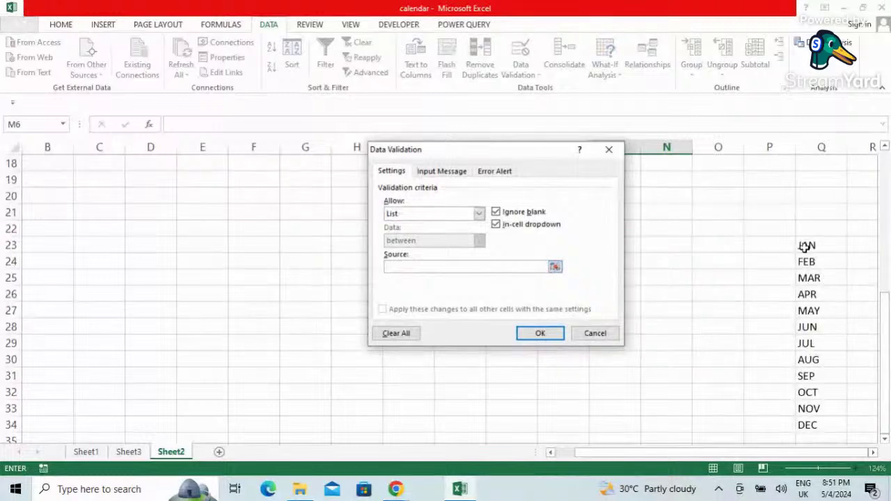
pyautogui.moveTo(801, 245); pyautogui.dragTo(802, 425)
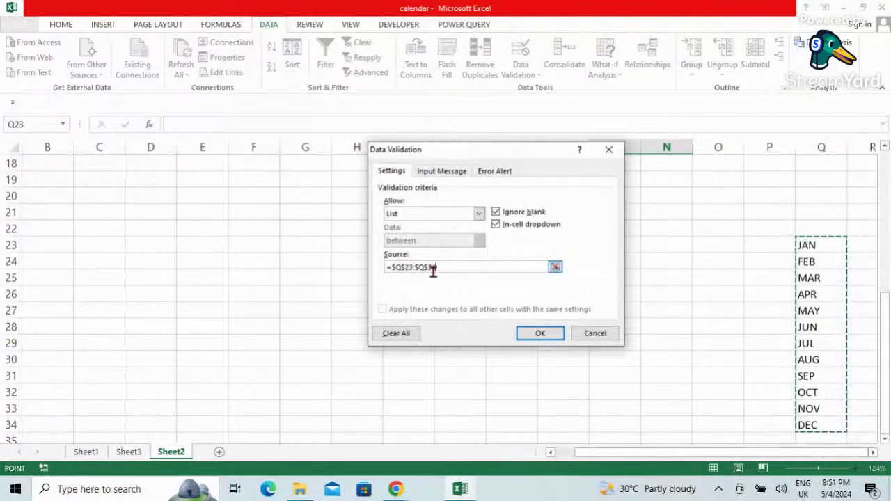
pyautogui.click(541, 336)
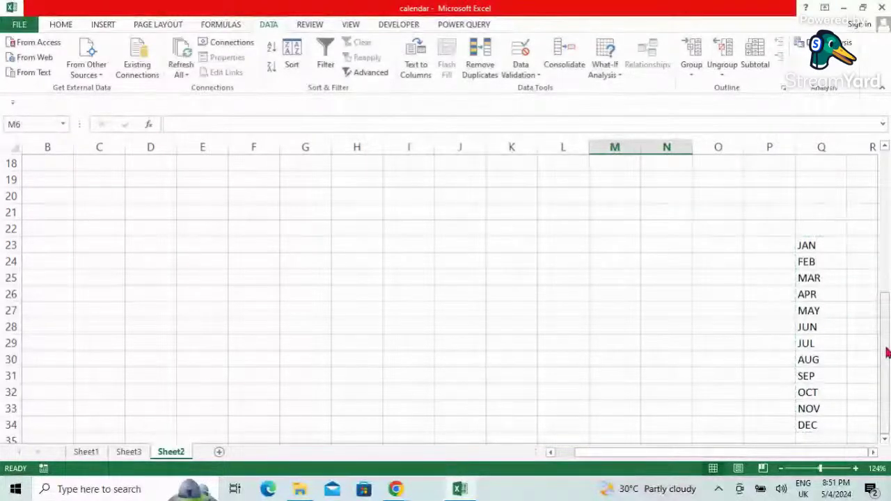
# Choose JAN from the month drop-down list in M6
pyautogui.moveTo(887, 352); pyautogui.dragTo(884, 218)
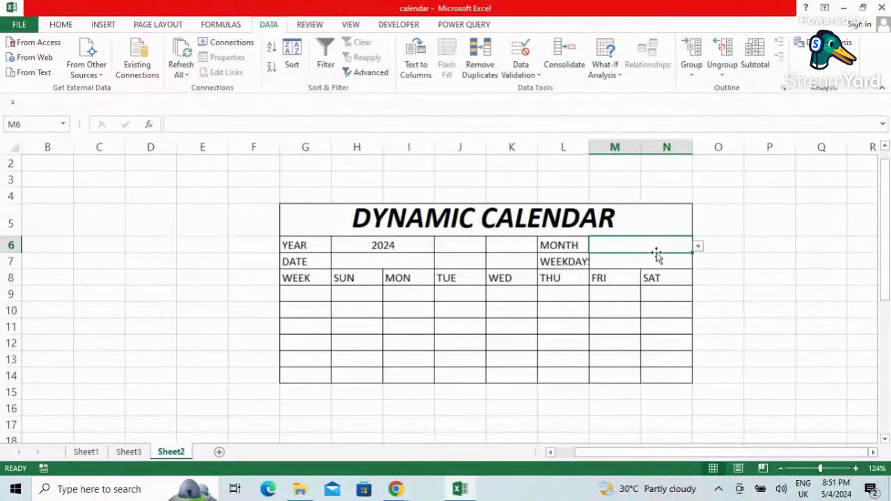
pyautogui.click(699, 249)
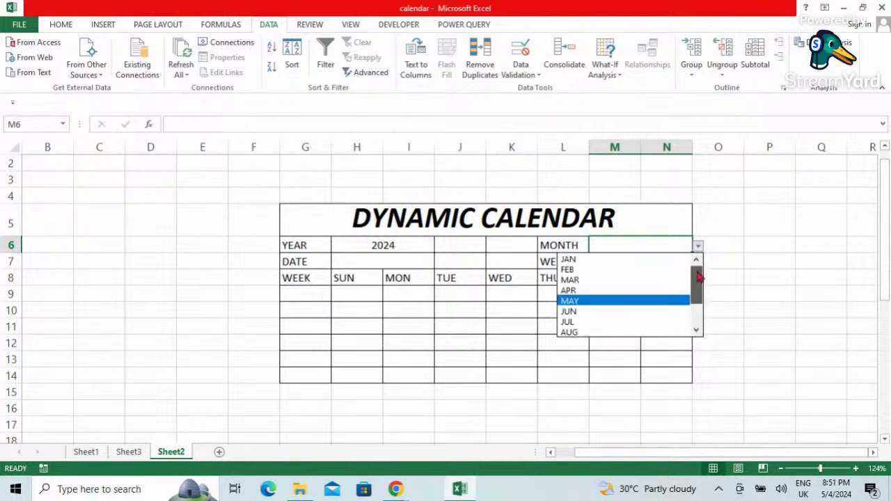
pyautogui.click(586, 260)
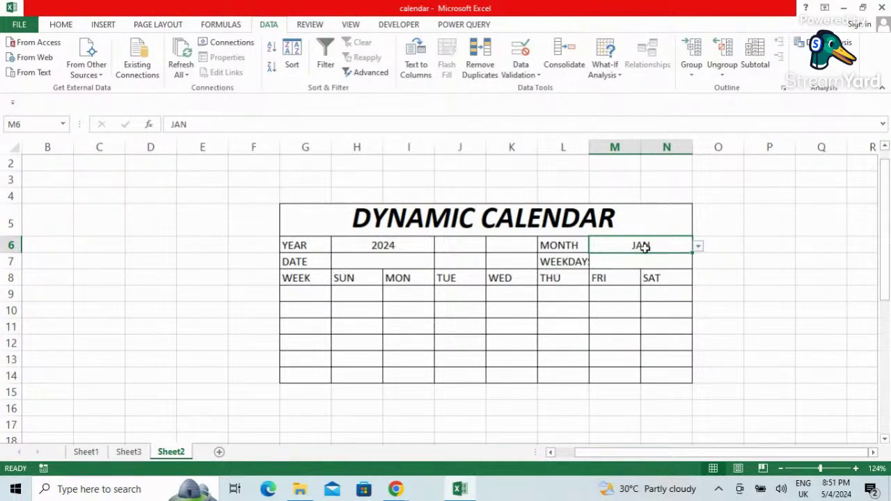
# Check the viewer comments in the StreamYard studio in Chrome and return to the calendar workbook in Excel
pyautogui.click(391, 243)
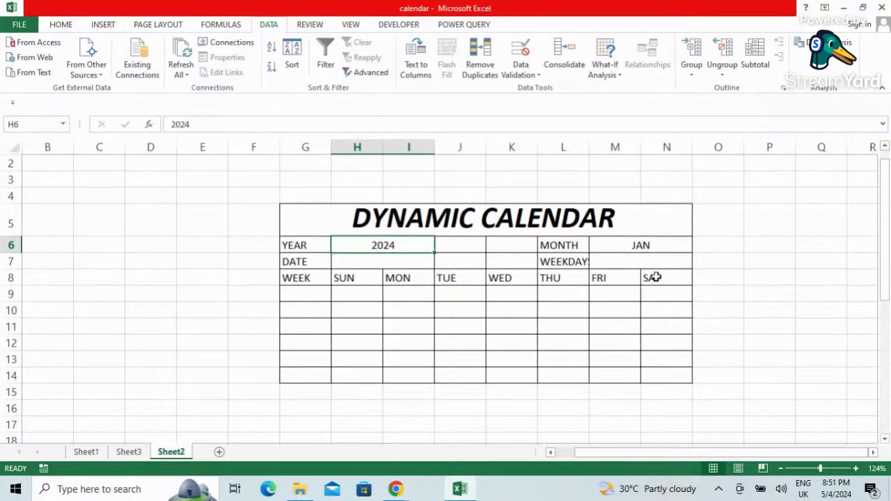
pyautogui.click(641, 245)
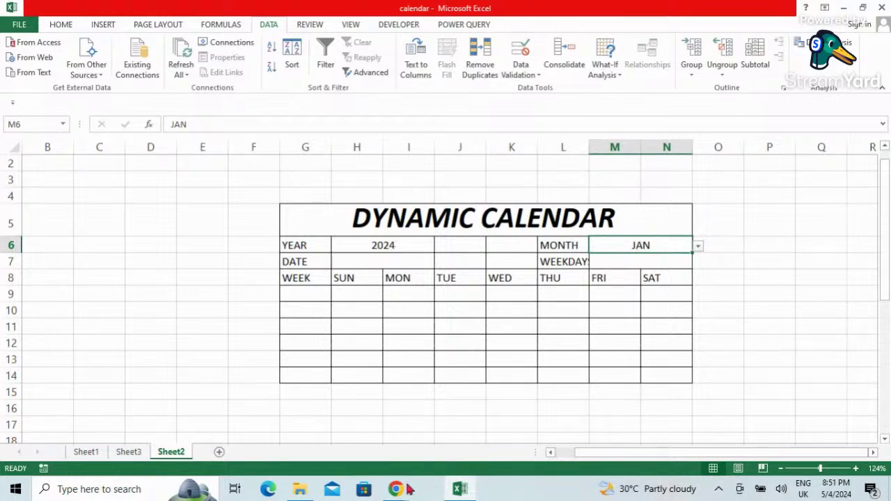
pyautogui.click(324, 428)
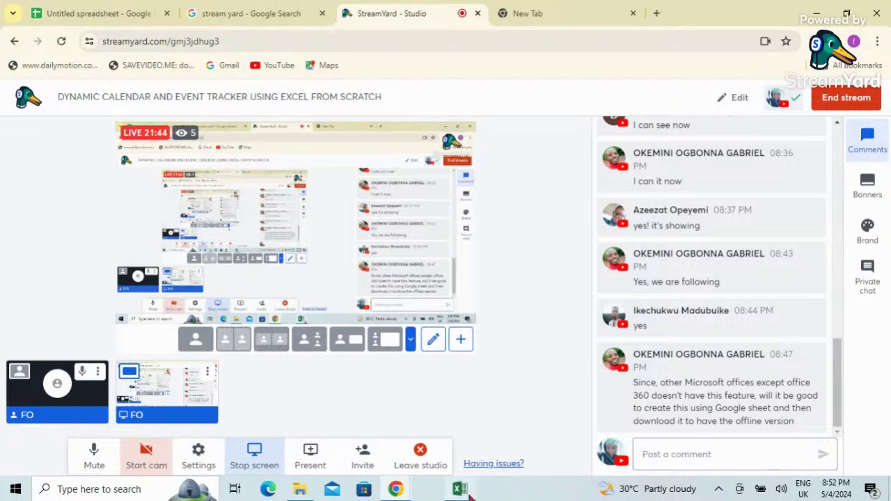
pyautogui.moveTo(460, 488)
pyautogui.click(420, 423)
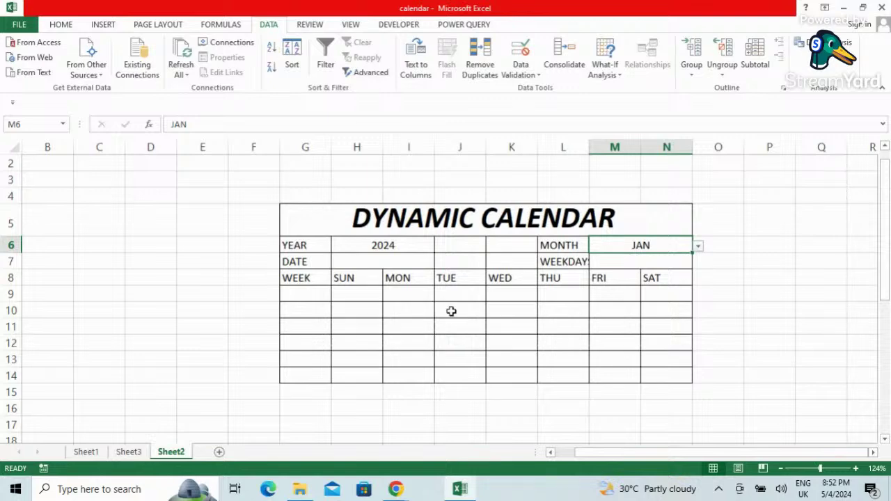
# Begin a DATE formula in the merged date cell H7 with H6 as the year argument
pyautogui.click(352, 261)
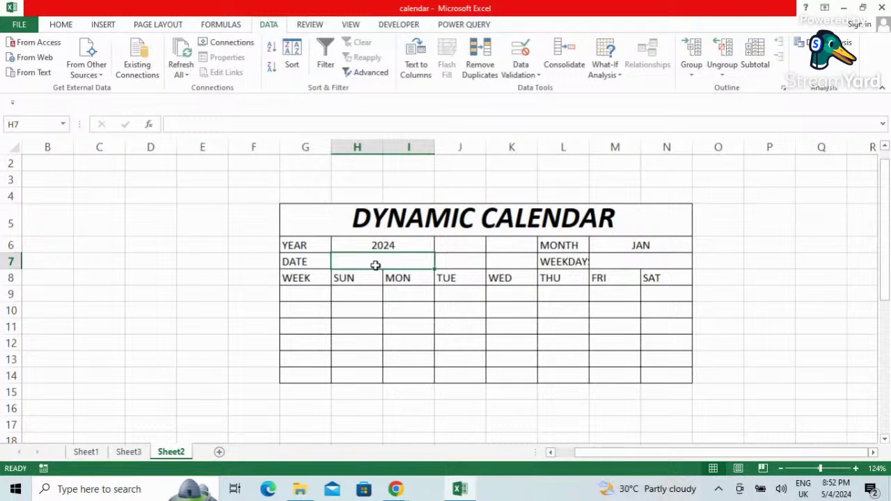
pyautogui.write('=')
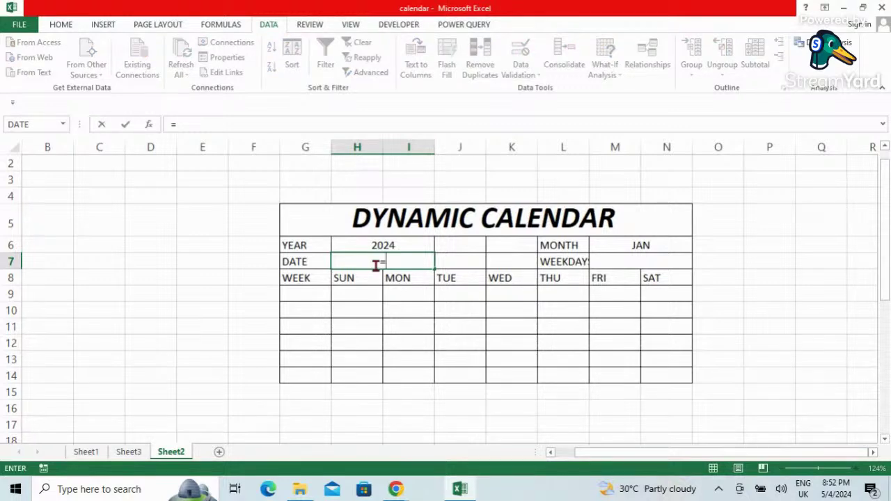
pyautogui.write('DA')
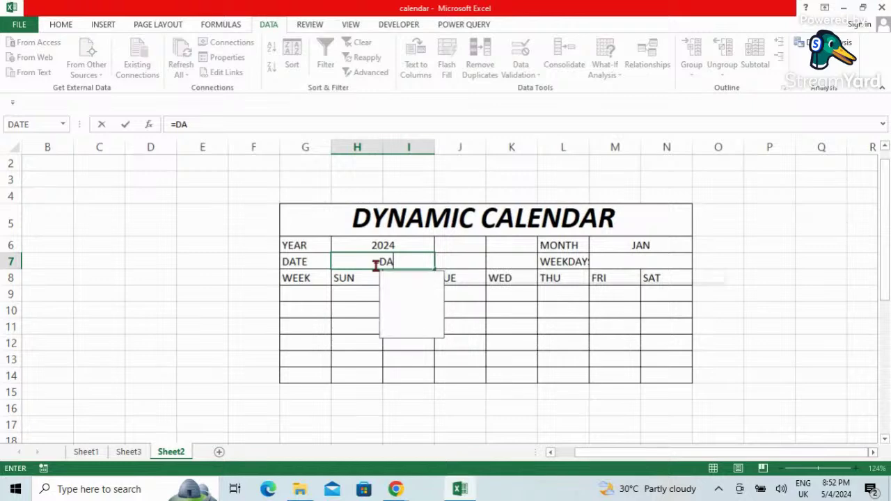
pyautogui.write('TE')
pyautogui.doubleClick(400, 279)
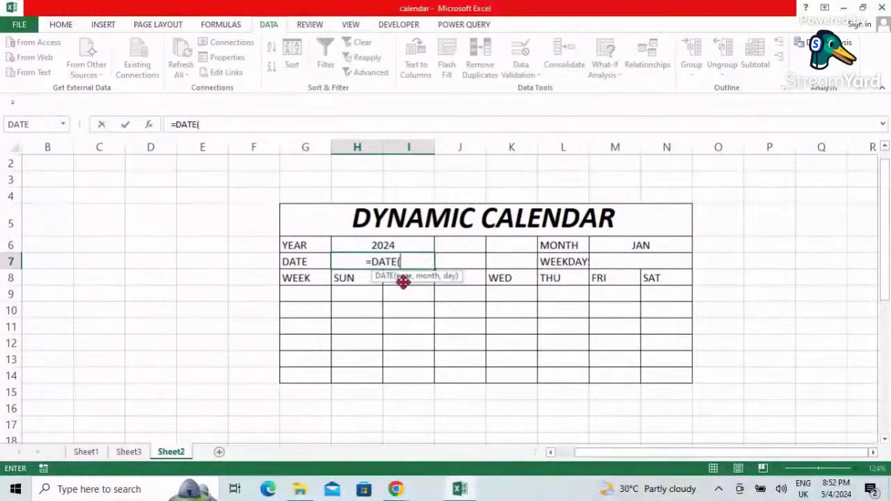
pyautogui.click(400, 245)
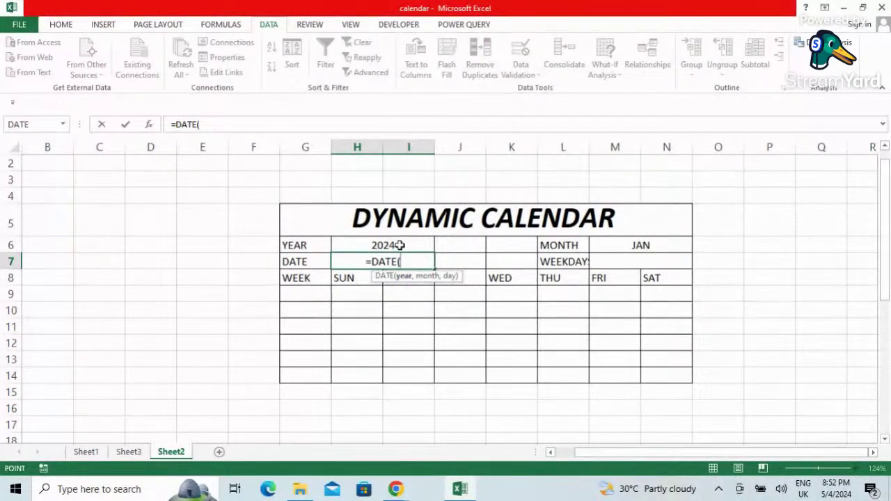
pyautogui.click(400, 245)
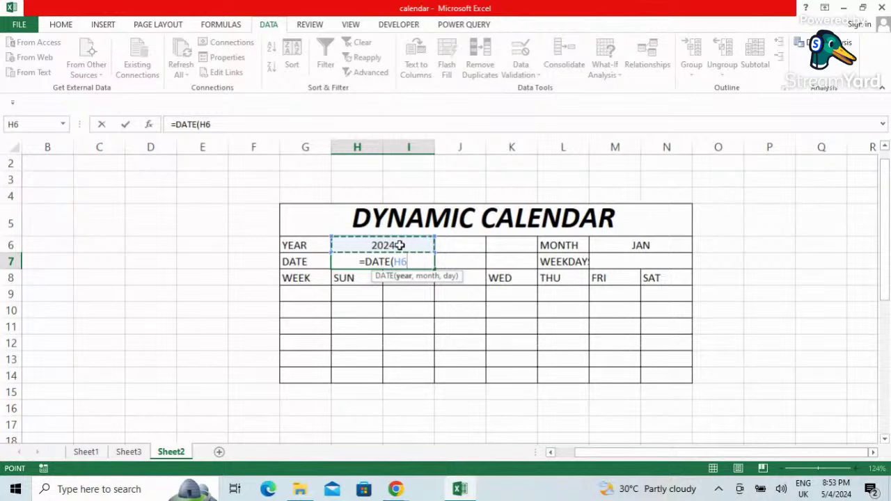
pyautogui.write(',')
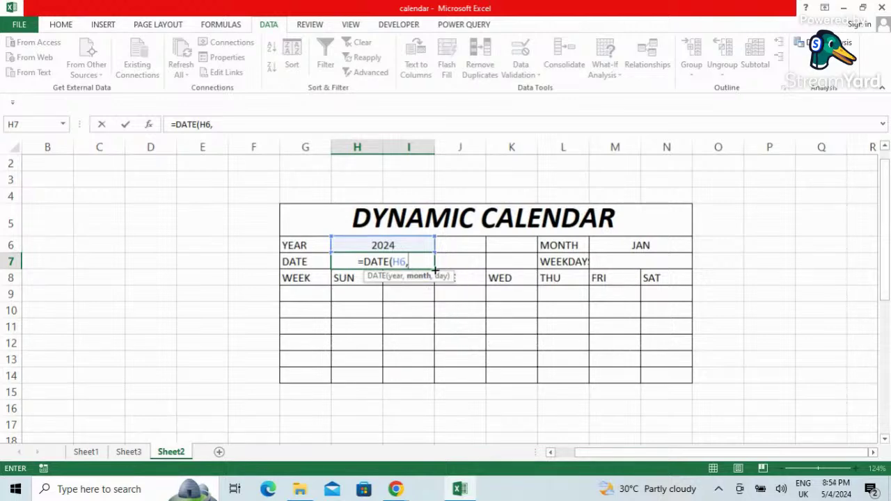
# Add MATCH(M6,Q23:Q34,0) as the month argument of the DATE formula in H7, using exact match
pyautogui.write('MATCH')
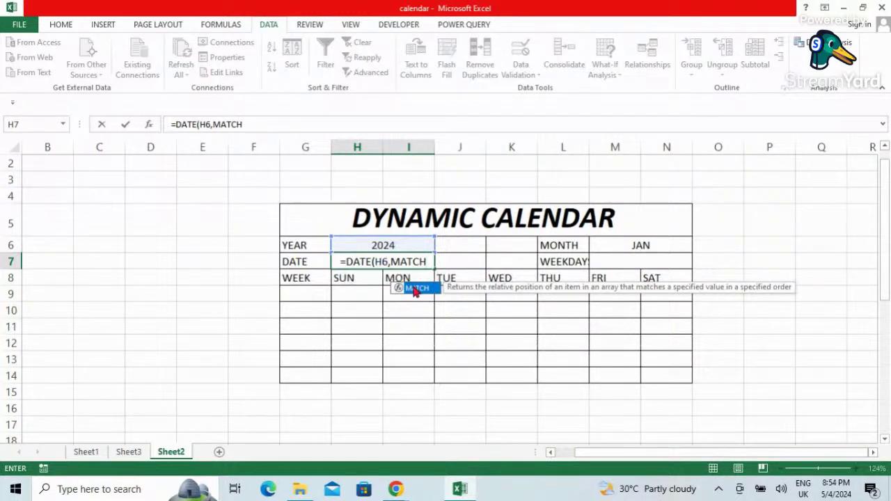
pyautogui.doubleClick(416, 290)
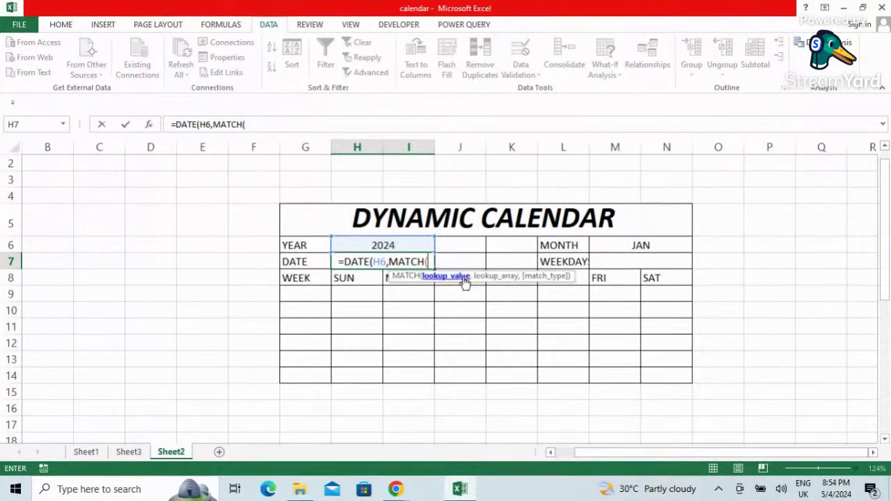
pyautogui.click(642, 247)
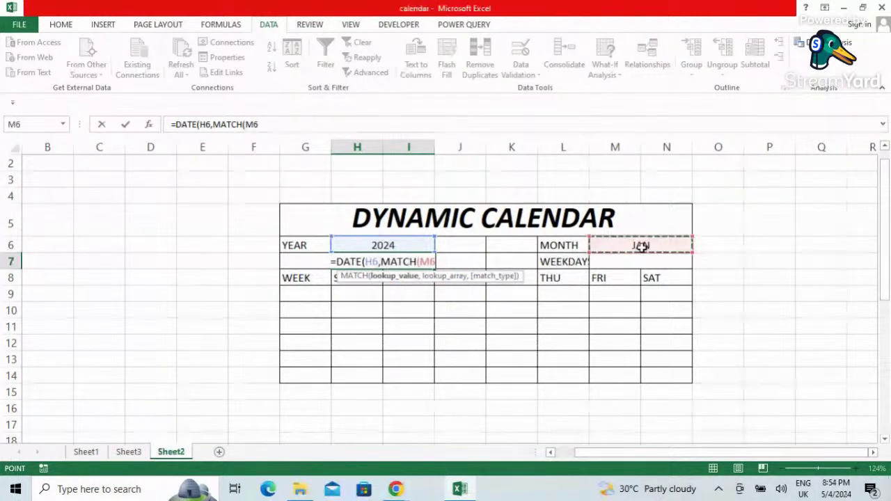
pyautogui.write(',')
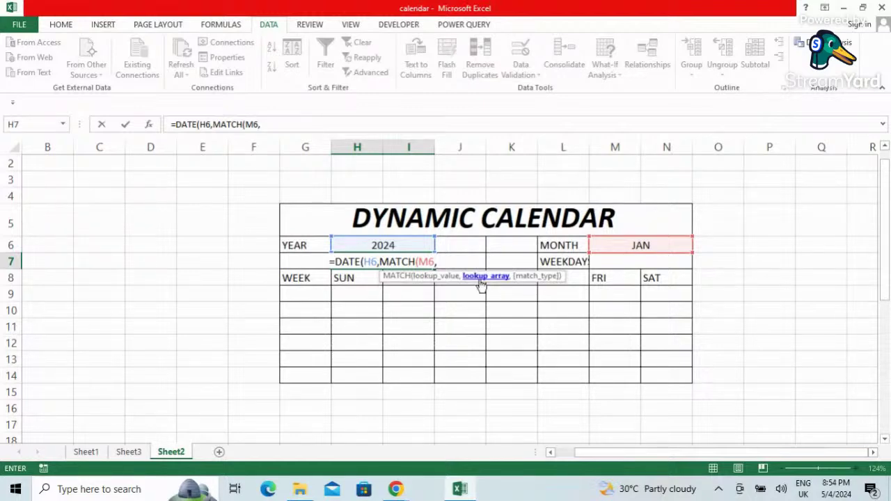
pyautogui.moveTo(885, 284); pyautogui.dragTo(888, 432)
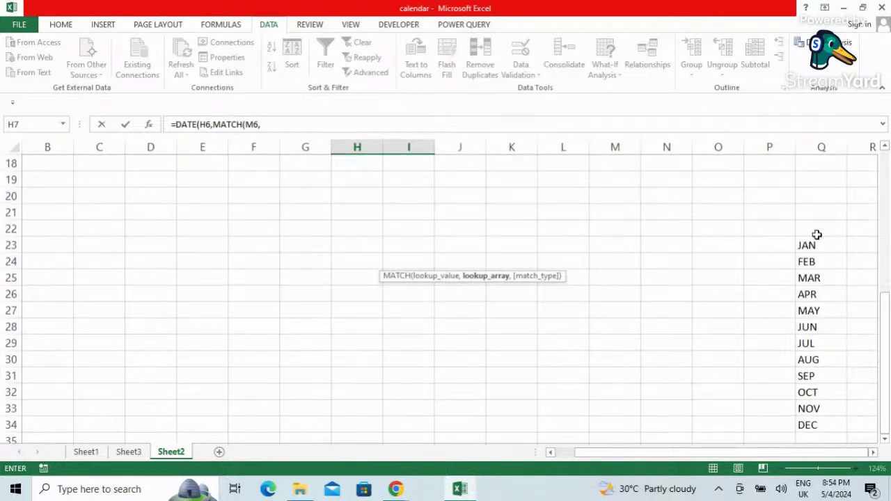
pyautogui.moveTo(817, 244); pyautogui.dragTo(816, 425)
pyautogui.moveTo(885, 394); pyautogui.dragTo(888, 280)
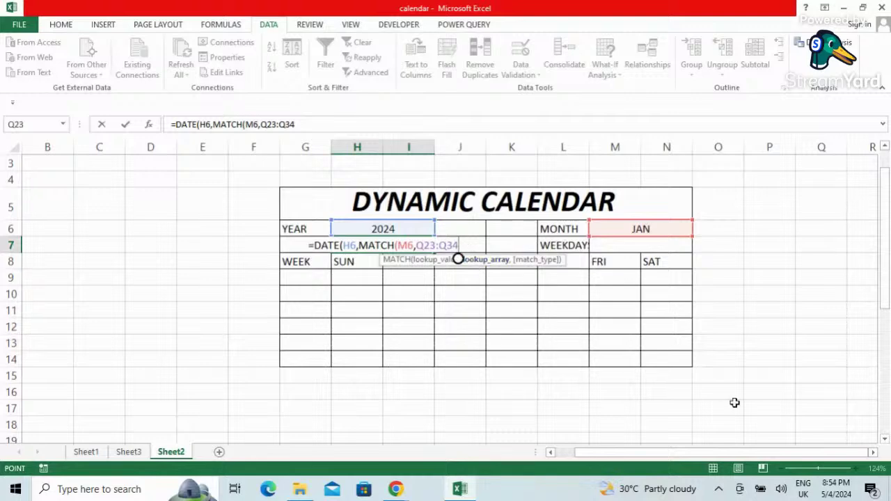
pyautogui.write(',')
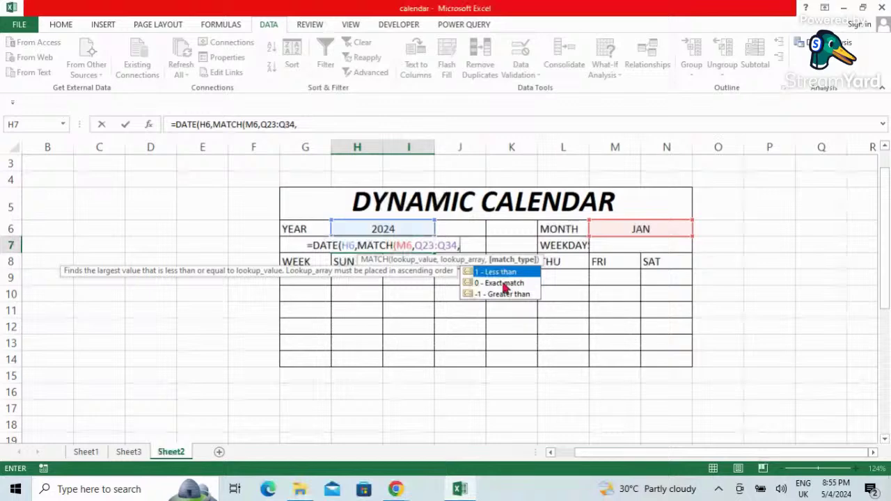
pyautogui.doubleClick(505, 283)
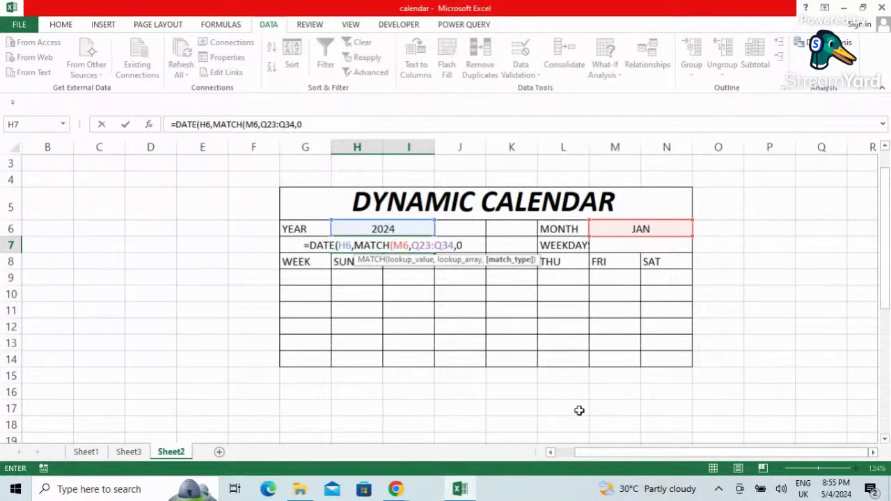
pyautogui.write(')')
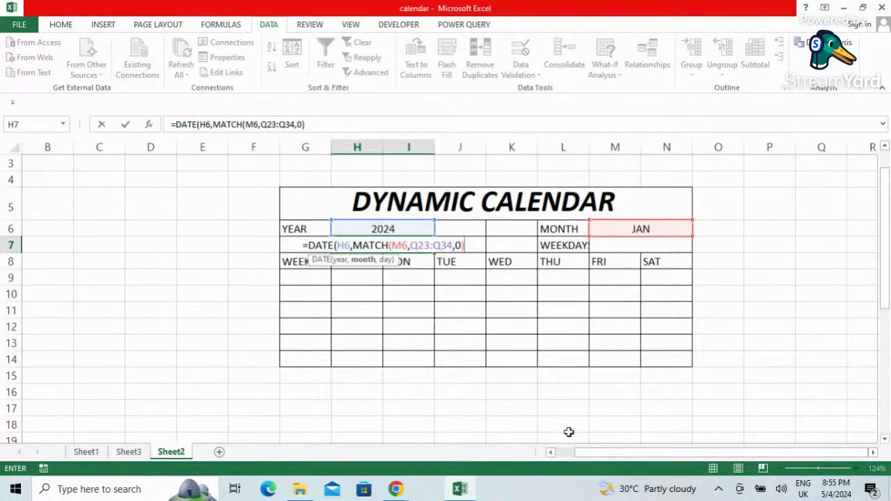
# Complete the DATE formula in H7 with 1 as the day argument
pyautogui.write(',')
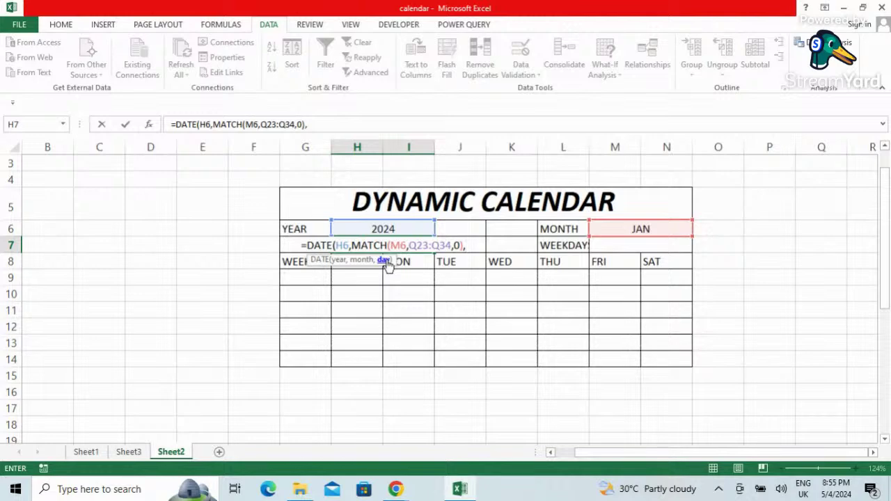
pyautogui.write('1')
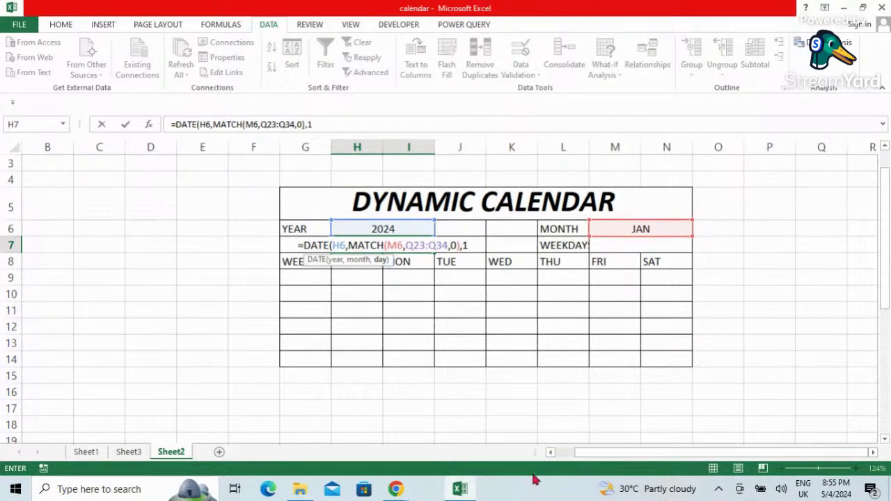
pyautogui.write(')')
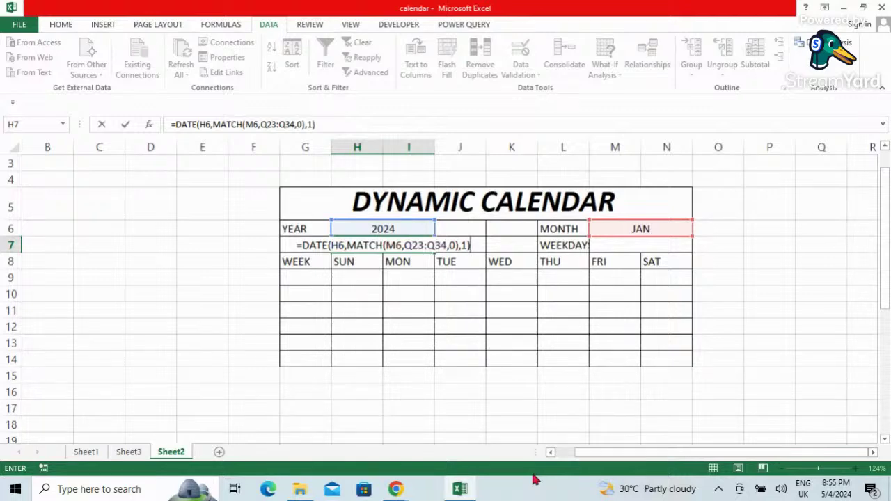
pyautogui.press('Return')
pyautogui.click(378, 247)
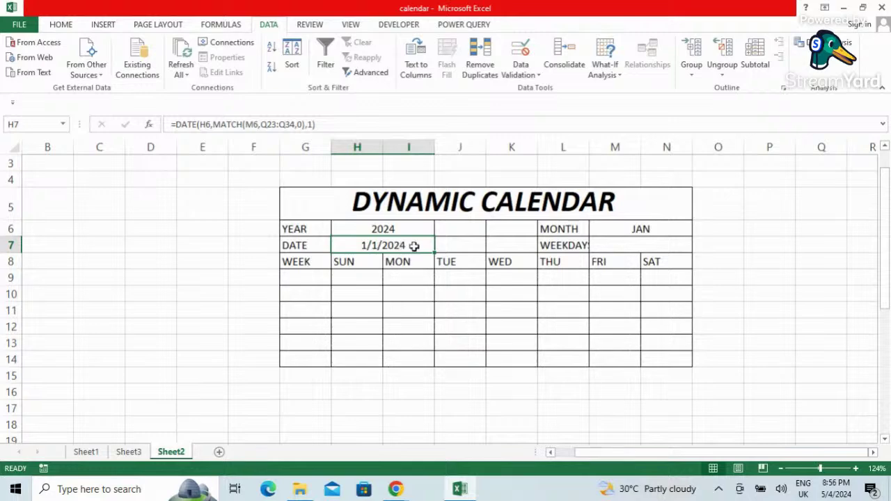
# Auto-fit column L to the width of the WEEKDAYS label
pyautogui.click(645, 246)
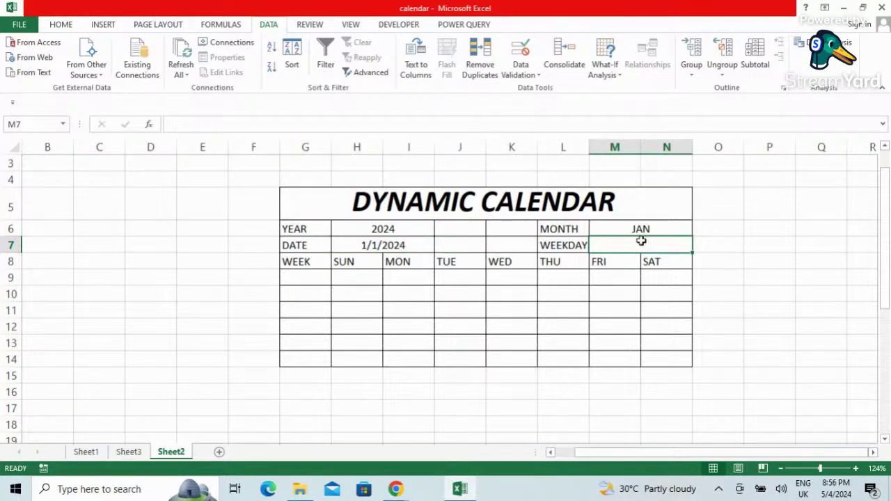
pyautogui.click(409, 246)
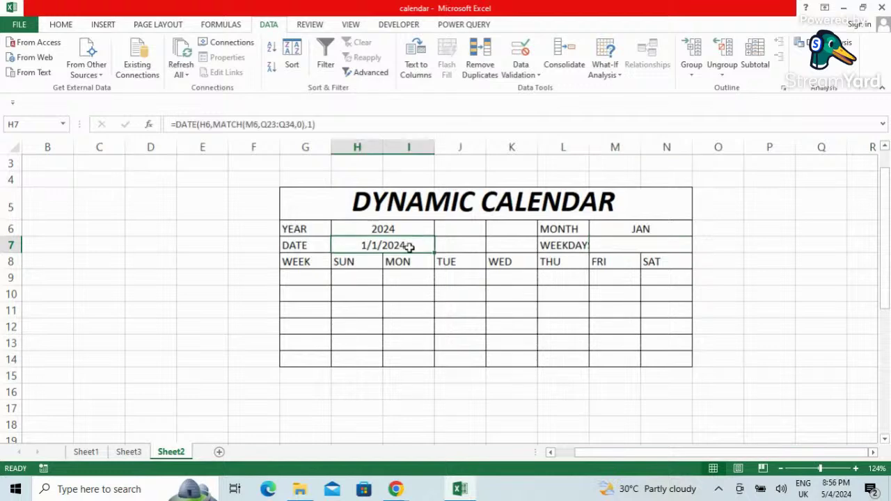
pyautogui.doubleClick(589, 154)
pyautogui.click(567, 245)
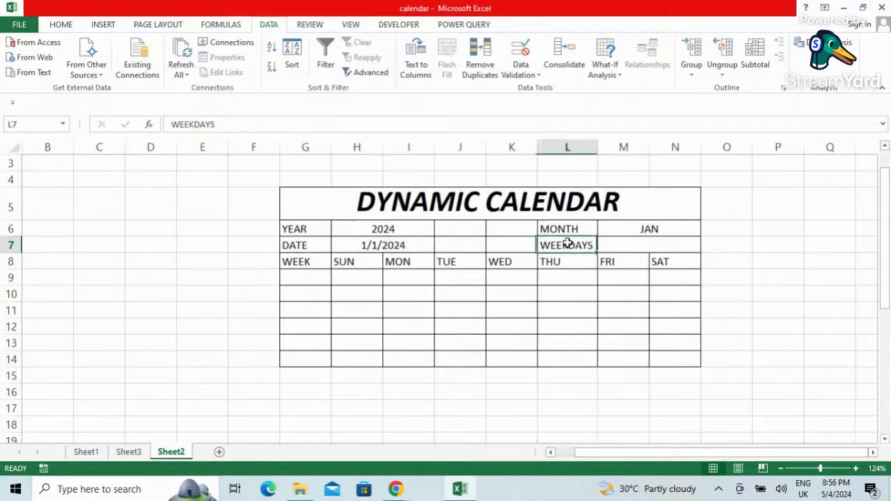
pyautogui.click(643, 243)
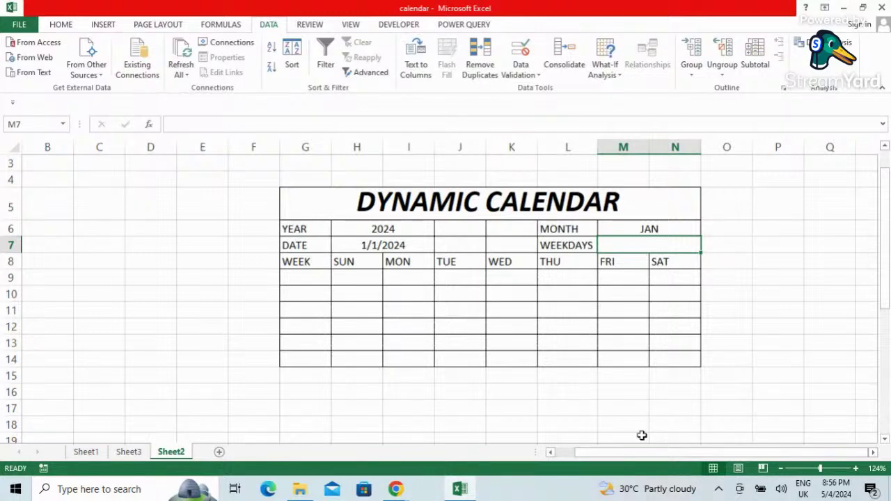
pyautogui.write('=')
pyautogui.write('W')
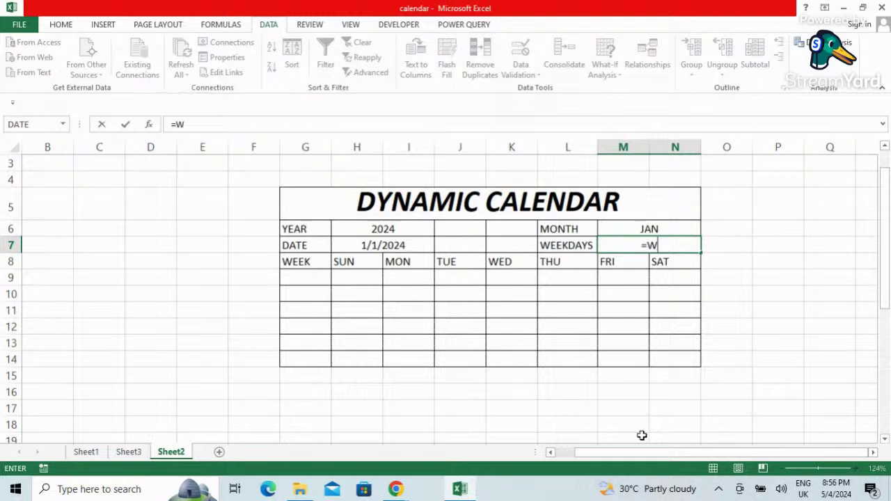
pyautogui.write('EEK')
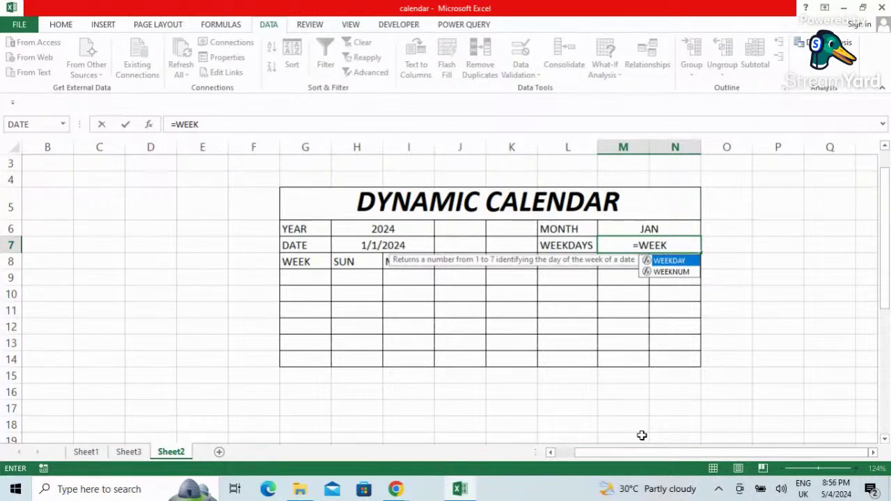
pyautogui.doubleClick(669, 261)
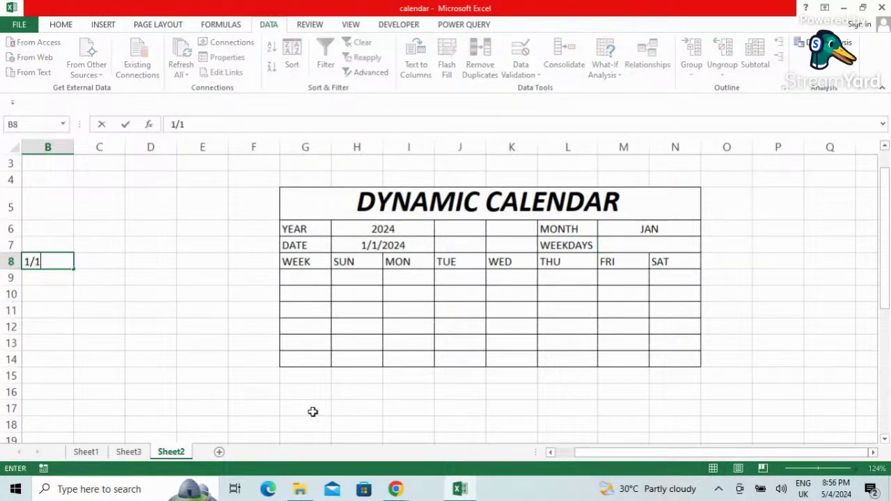
# Enter the date 1/1/1900 in cell B8 and change its number format to General
pyautogui.write('/1900')
pyautogui.press('Return')
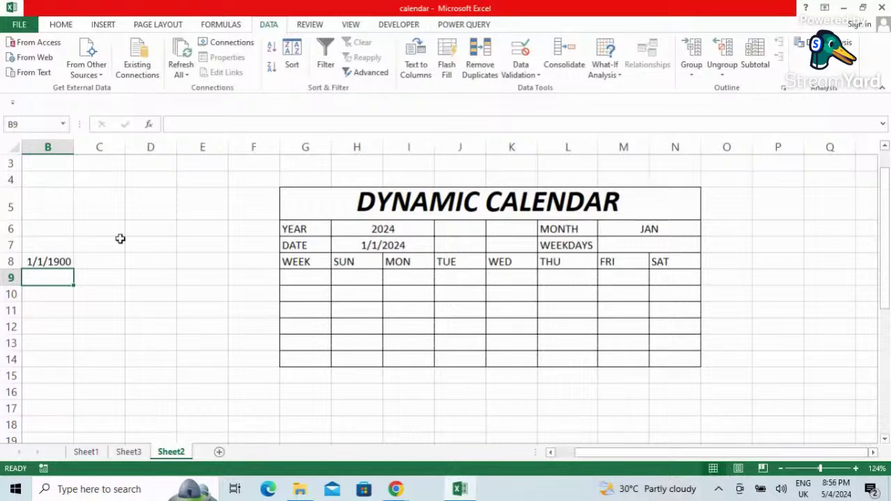
pyautogui.click(51, 261)
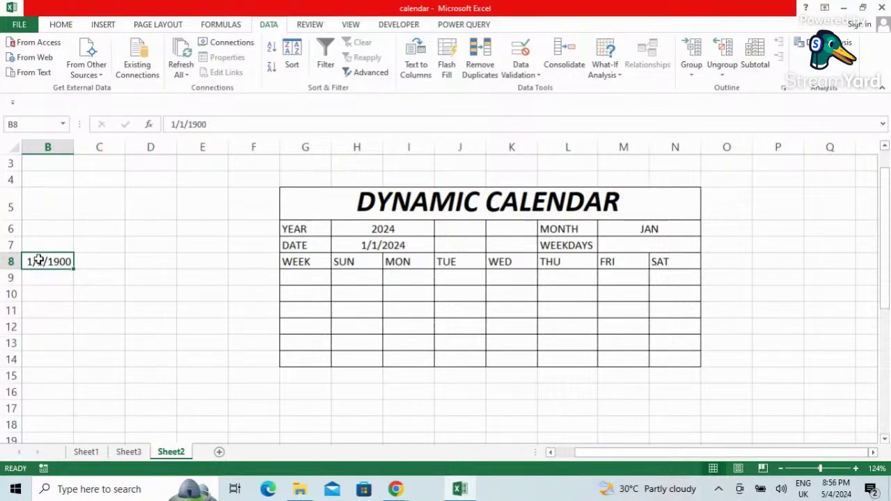
pyautogui.click(61, 27)
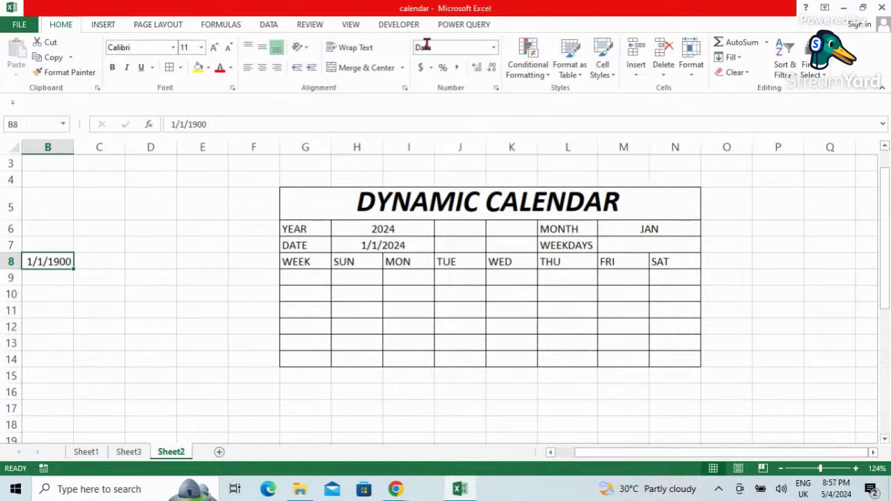
pyautogui.click(495, 48)
pyautogui.click(484, 76)
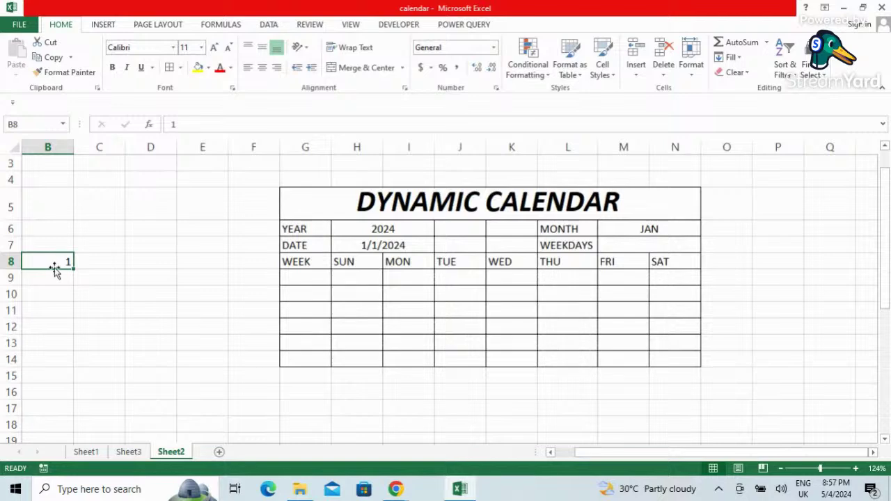
# Enter the date 5/4/2024 in cell B9 below the first sample date
pyautogui.click(60, 275)
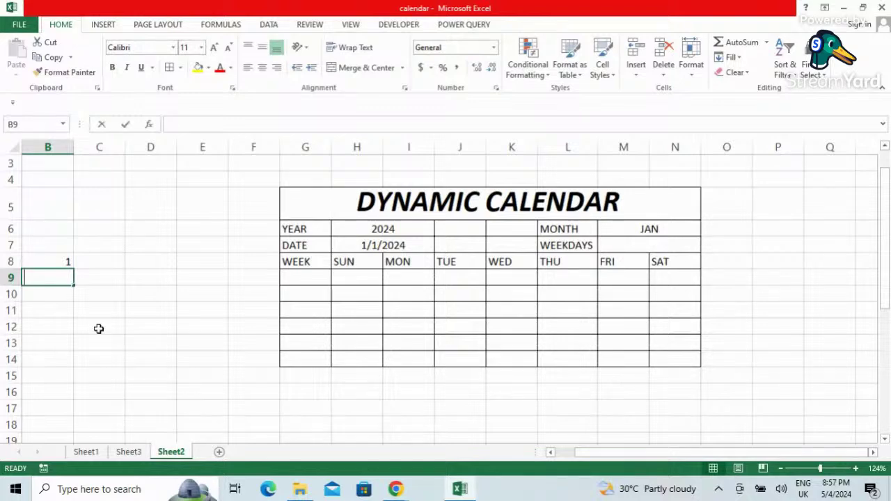
pyautogui.write('4/')
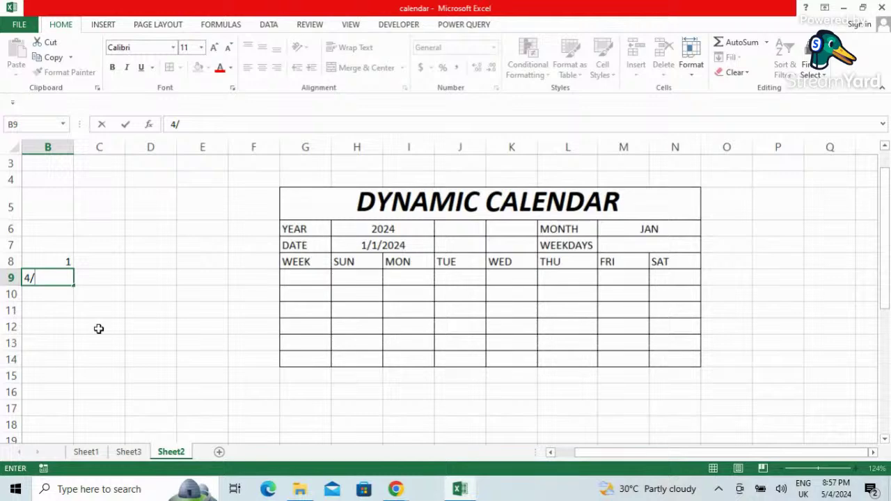
pyautogui.press('BackSpace')
pyautogui.press('BackSpace')
pyautogui.write('5/4/20')
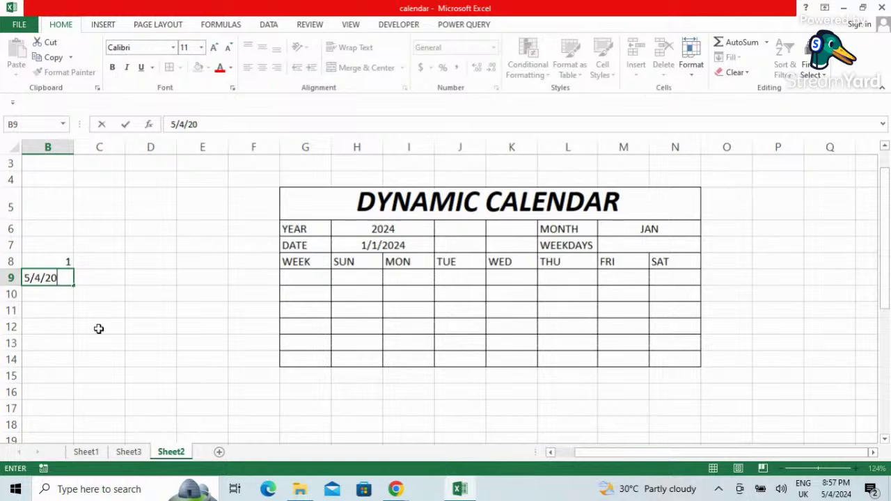
pyautogui.write('2')
pyautogui.write('4')
pyautogui.press('Return')
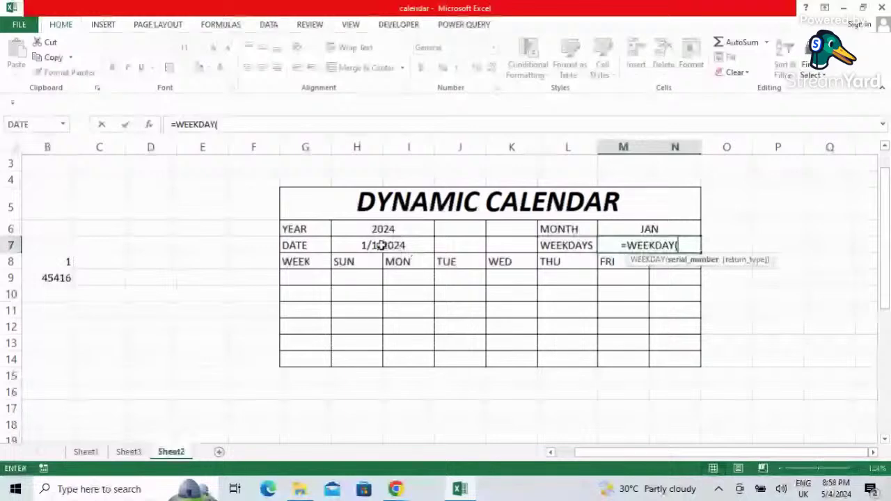
# Complete the WEEKDAY formula in M7 as =WEEKDAY(H7,2), with weeks numbered from Monday
pyautogui.click(390, 246)
pyautogui.write(',')
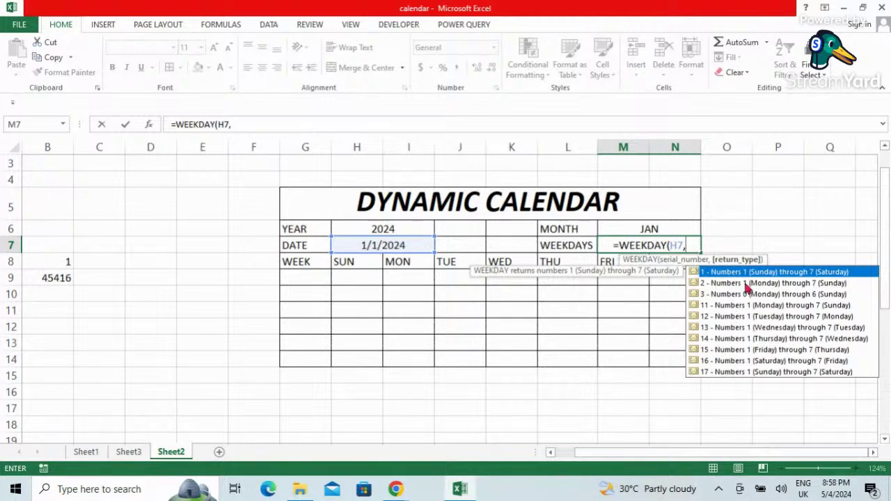
pyautogui.doubleClick(746, 285)
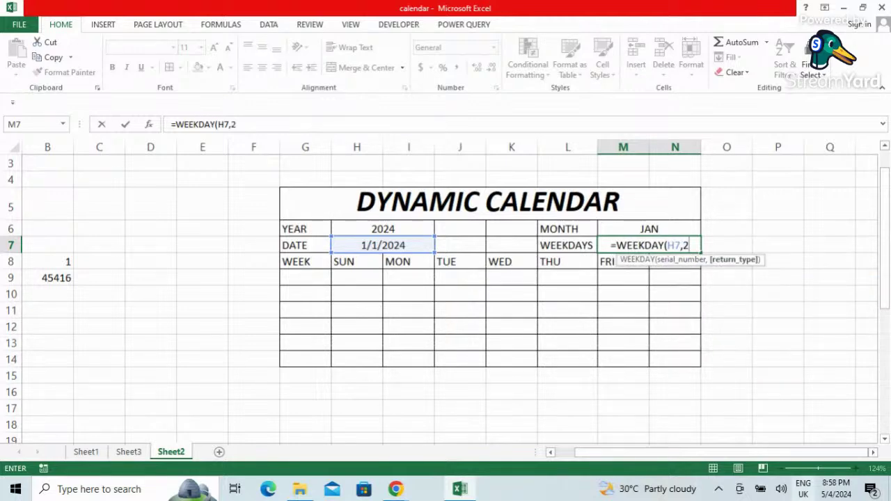
pyautogui.write(')')
pyautogui.press('Return')
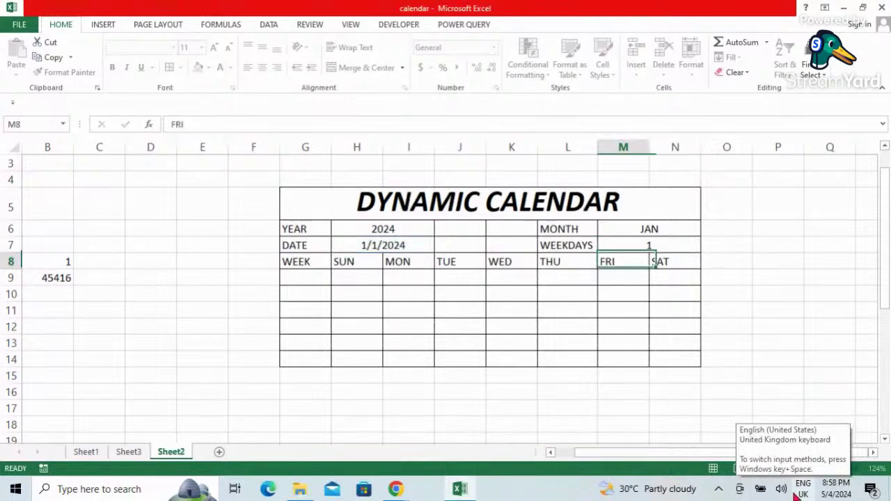
pyautogui.click(646, 247)
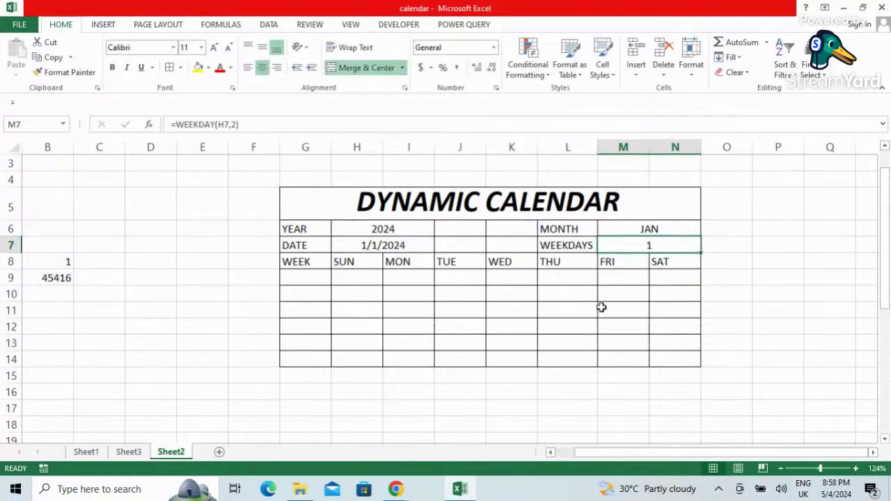
# Enter the formula =WEEKNUM(H7,1) in cell G9, with weeks beginning on Sunday
pyautogui.click(297, 280)
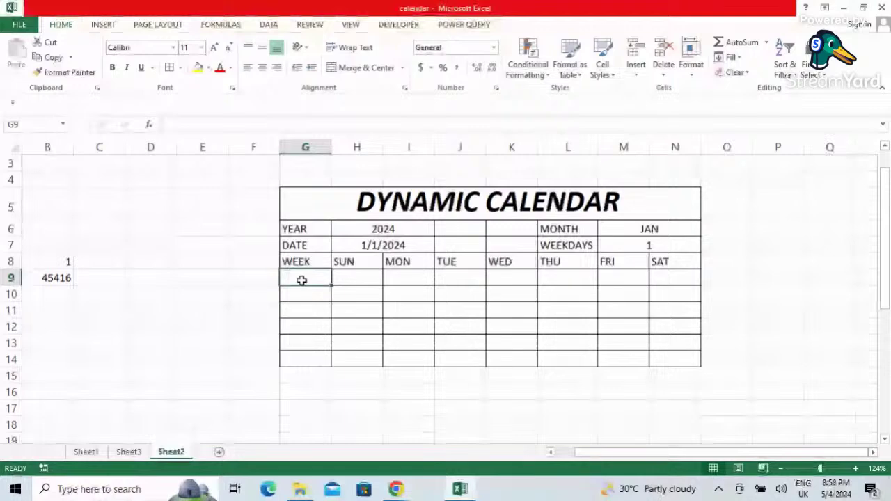
pyautogui.write('=')
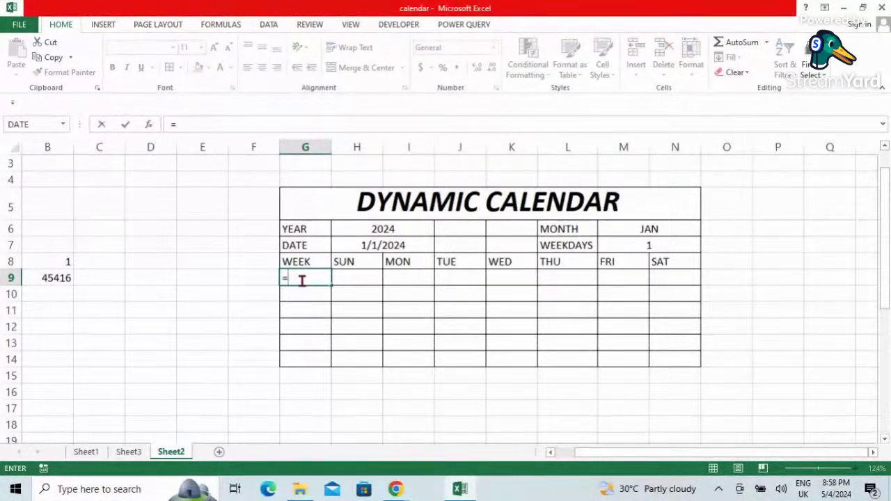
pyautogui.write('WEE')
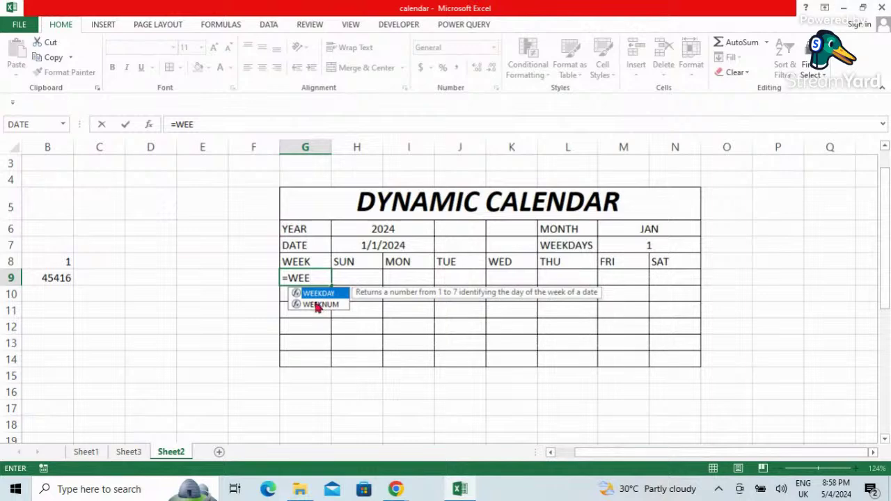
pyautogui.click(323, 305)
pyautogui.doubleClick(322, 305)
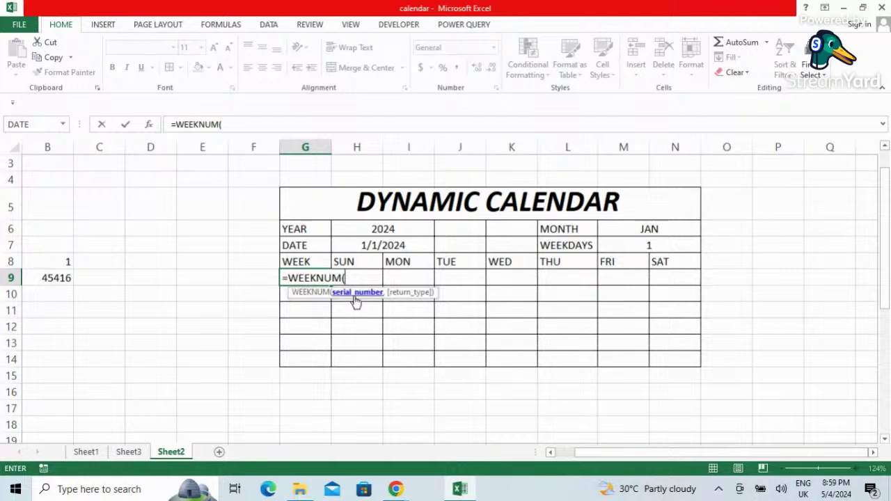
pyautogui.click(409, 246)
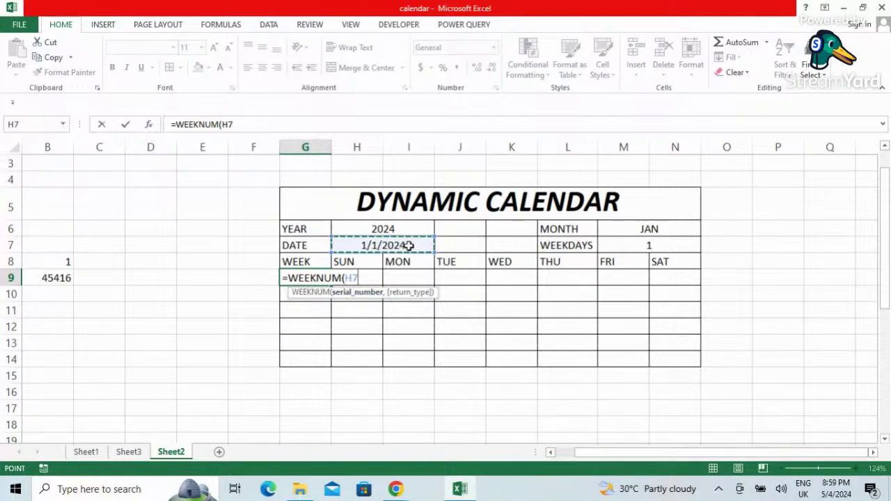
pyautogui.write(',')
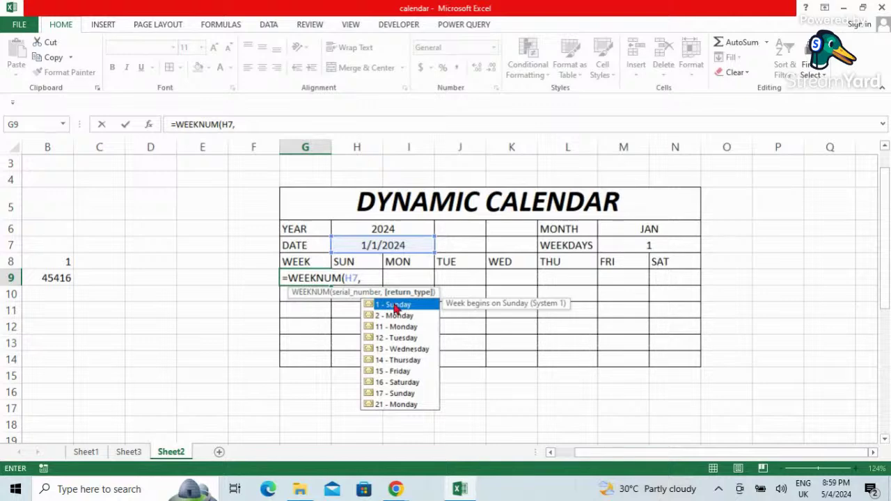
pyautogui.doubleClick(394, 305)
pyautogui.write(')')
pyautogui.press('Return')
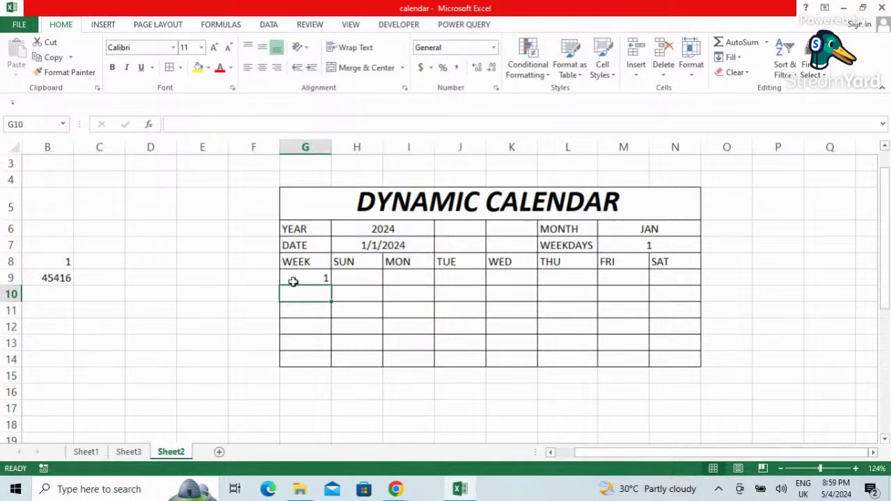
pyautogui.click(294, 279)
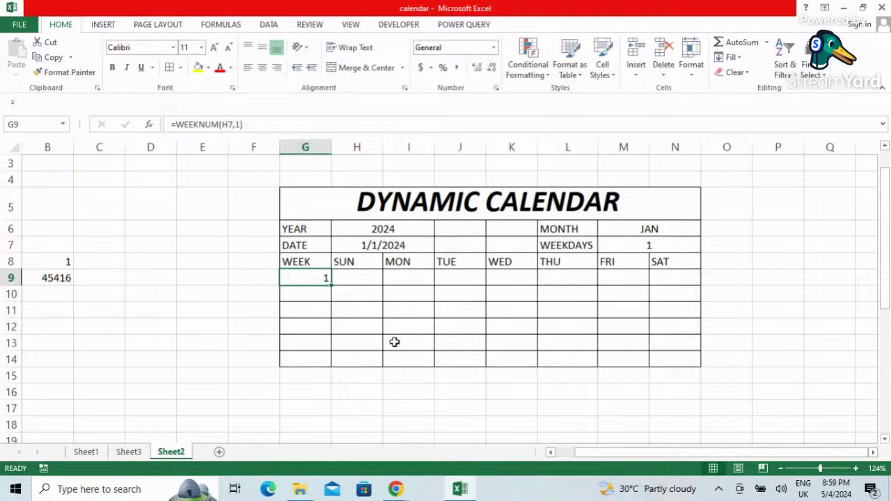
# Switch to the StreamYard studio in Chrome, check the latest viewer comments, and return to the calendar workbook
pyautogui.click(401, 491)
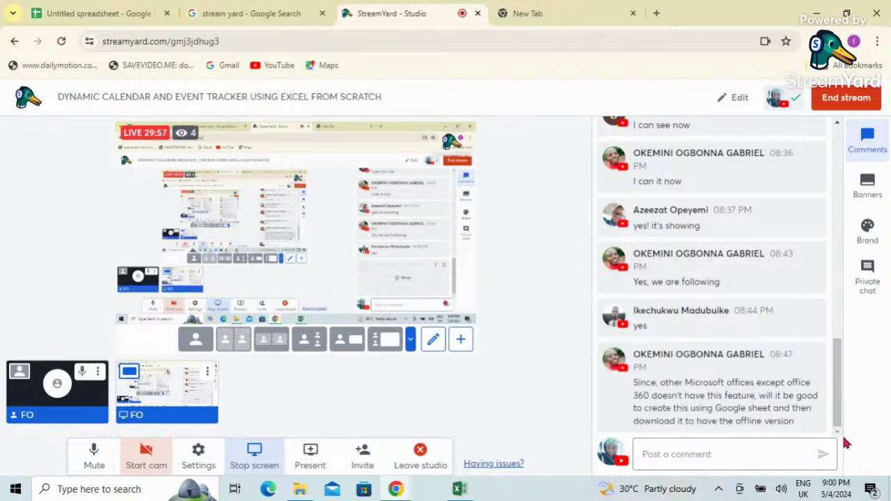
pyautogui.moveTo(837, 410); pyautogui.dragTo(846, 436)
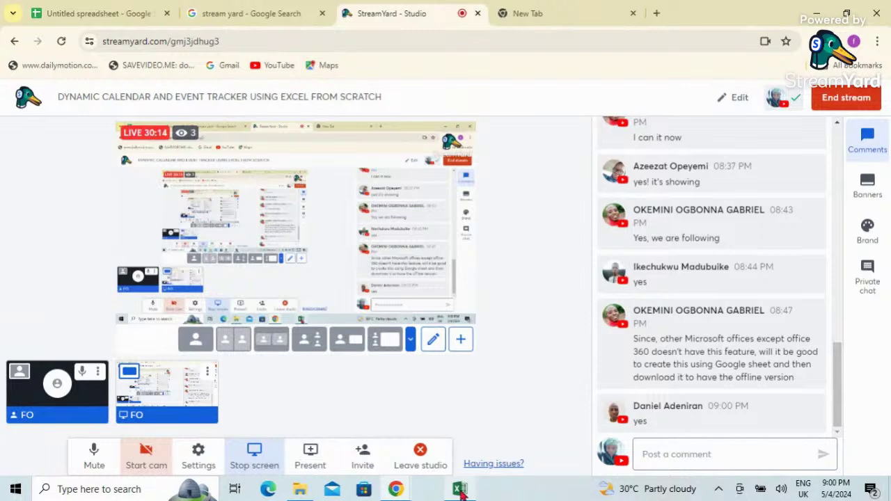
pyautogui.moveTo(461, 491)
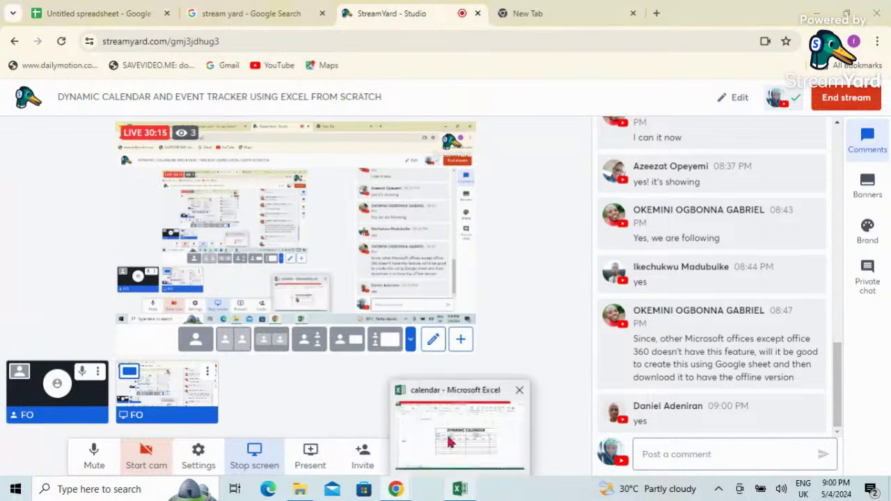
pyautogui.click(449, 440)
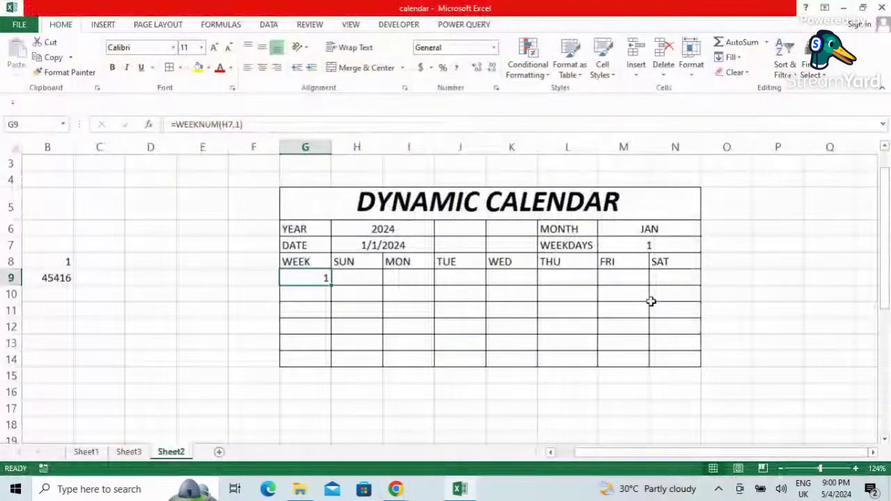
# Try to fill the WEEKNUM formula from G9 down to G14, and clear the copied cells G10:G14
pyautogui.click(353, 277)
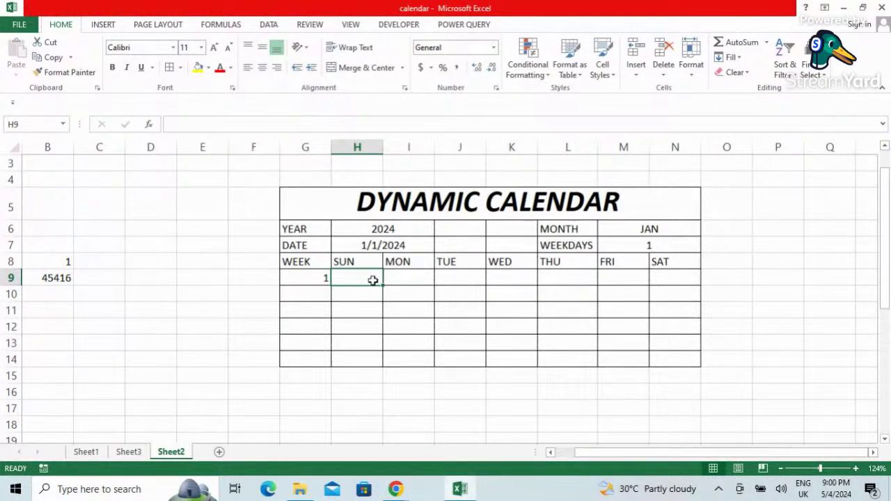
pyautogui.click(316, 277)
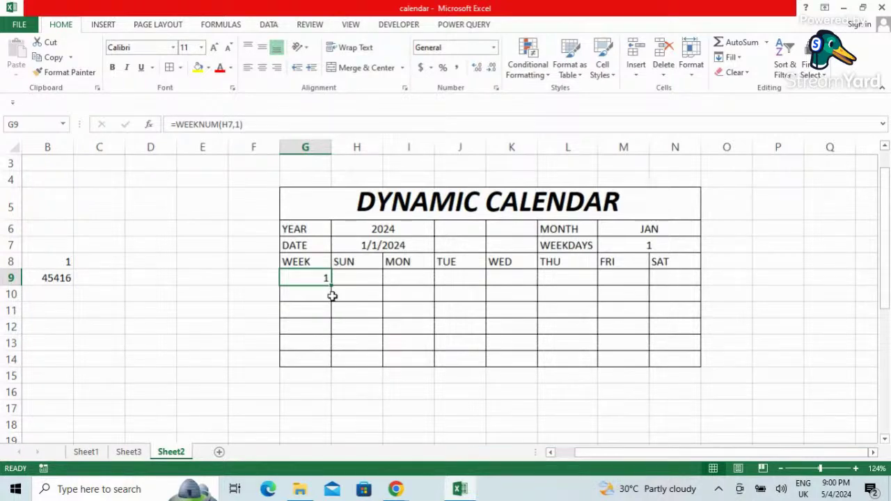
pyautogui.moveTo(330, 285); pyautogui.dragTo(331, 367)
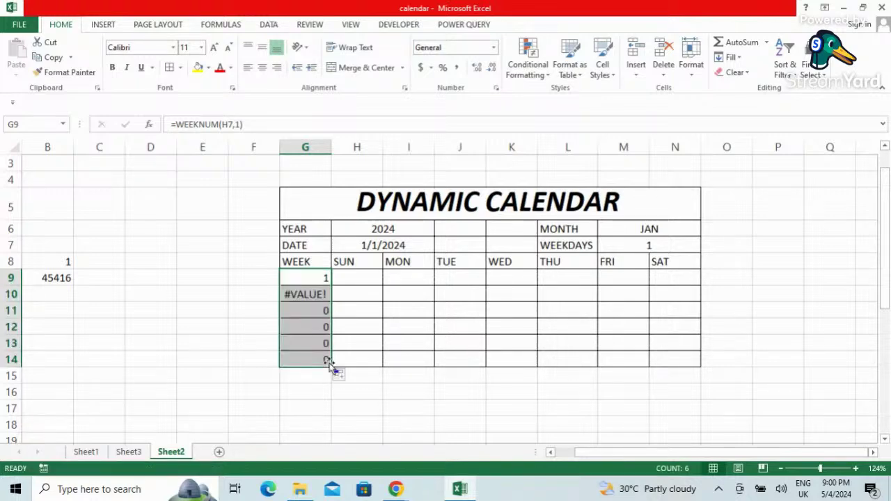
pyautogui.press('Down')
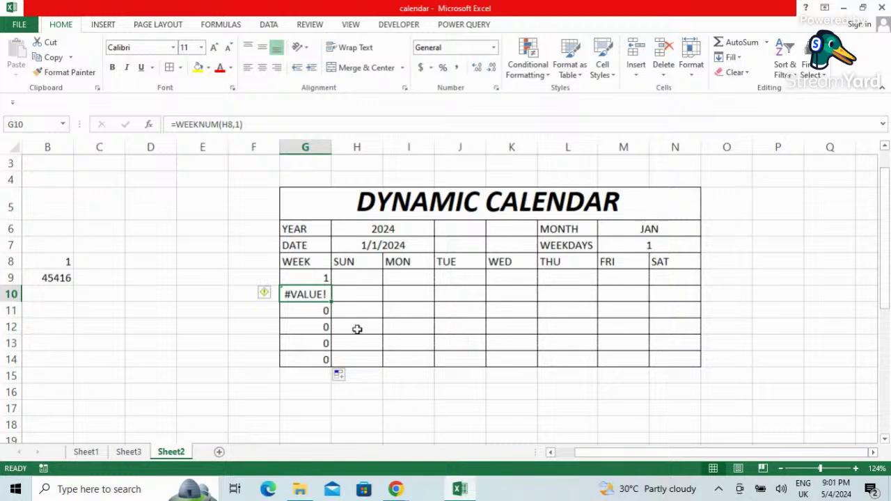
pyautogui.click(319, 279)
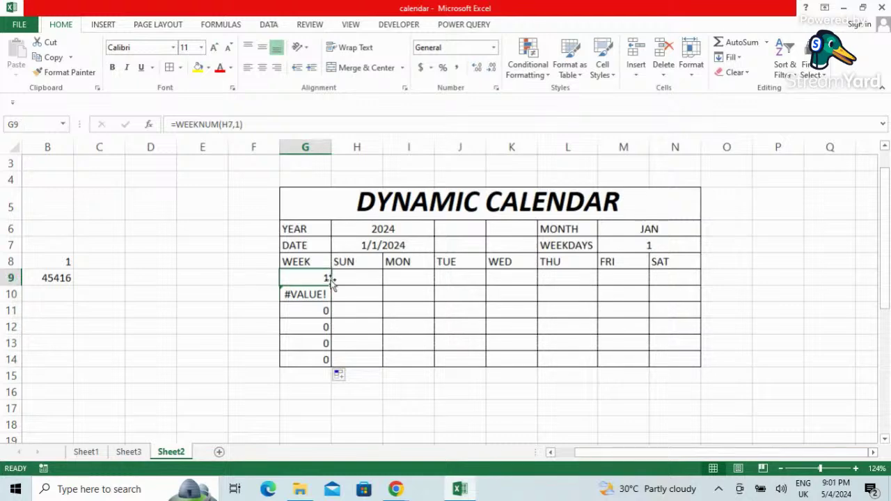
pyautogui.click(308, 310)
pyautogui.click(309, 327)
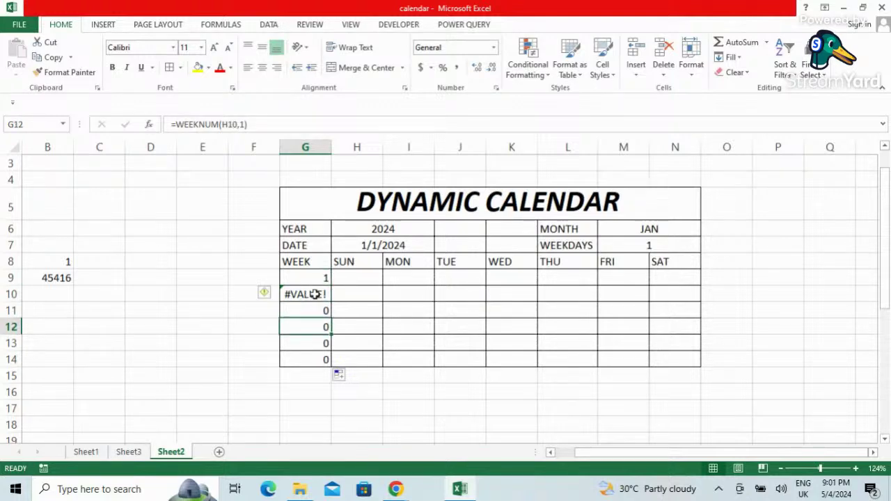
pyautogui.moveTo(315, 293); pyautogui.dragTo(314, 359)
pyautogui.press('Delete')
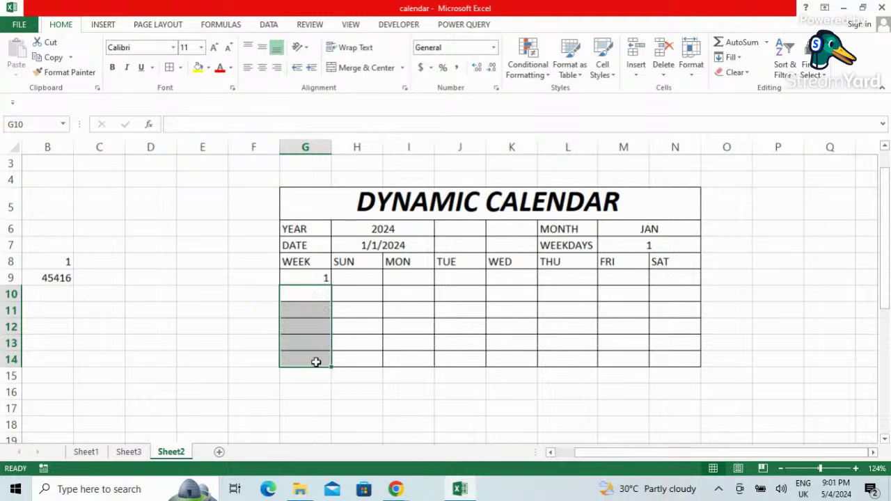
# Enter =G9+1 in cell G10 and fill the formula down the WEEK column to G14
pyautogui.click(299, 279)
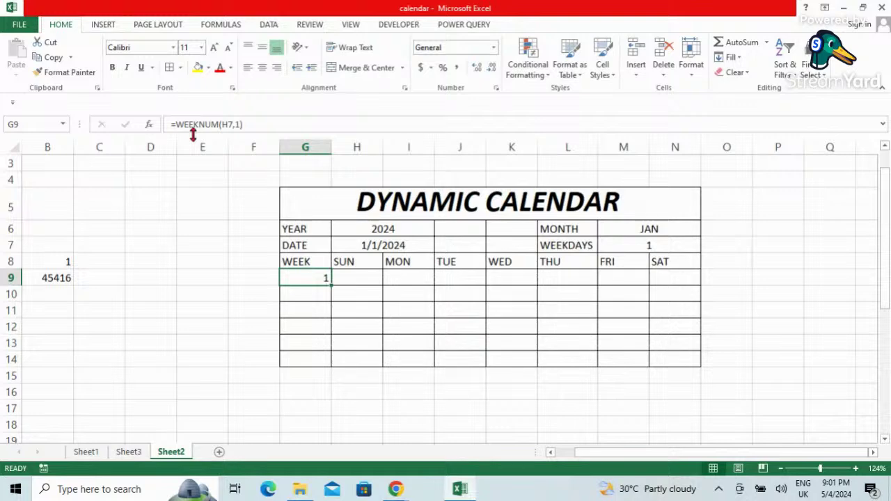
pyautogui.click(315, 294)
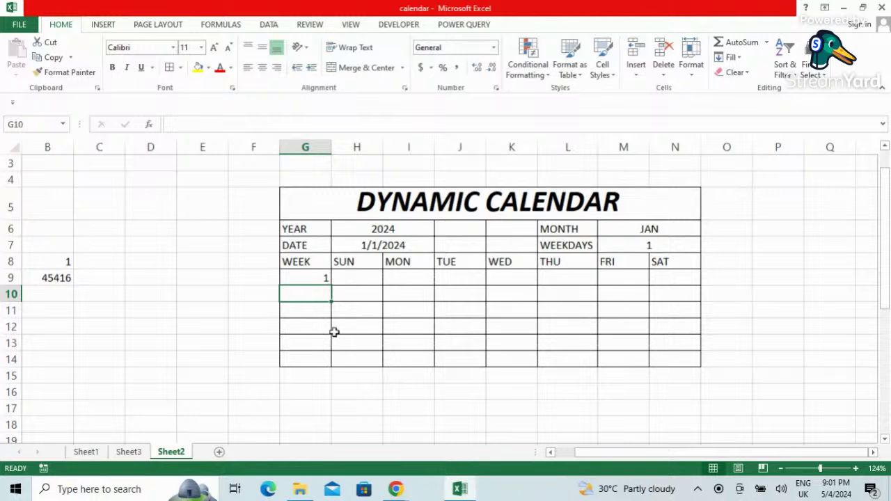
pyautogui.click(304, 280)
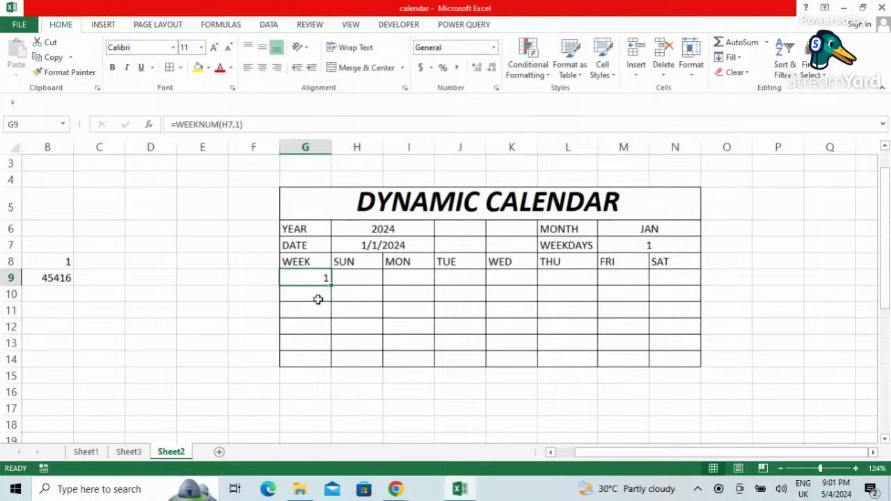
pyautogui.click(319, 297)
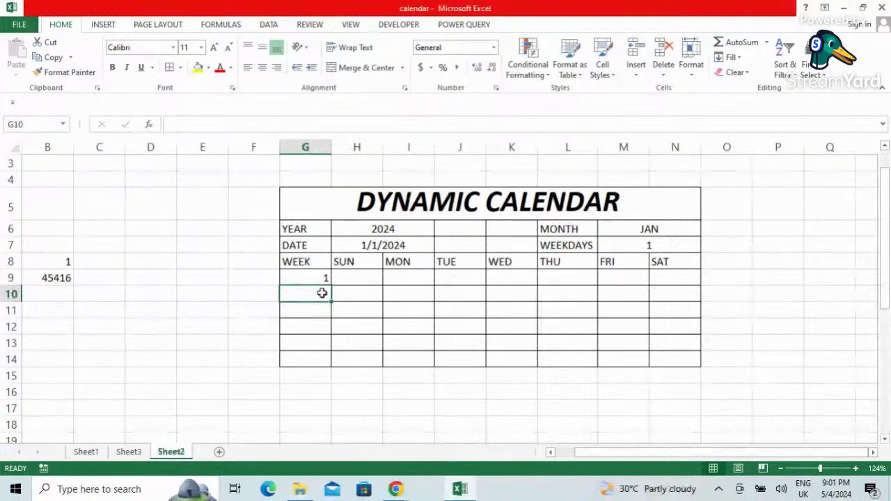
pyautogui.write('=')
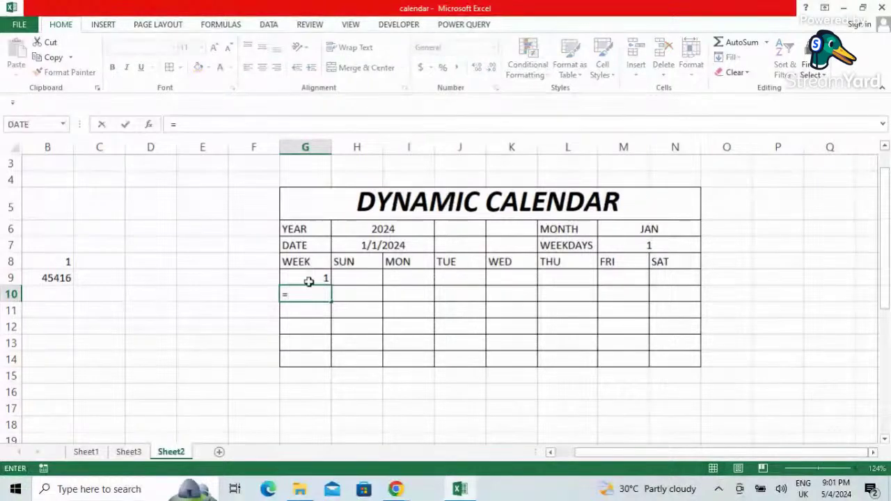
pyautogui.click(298, 277)
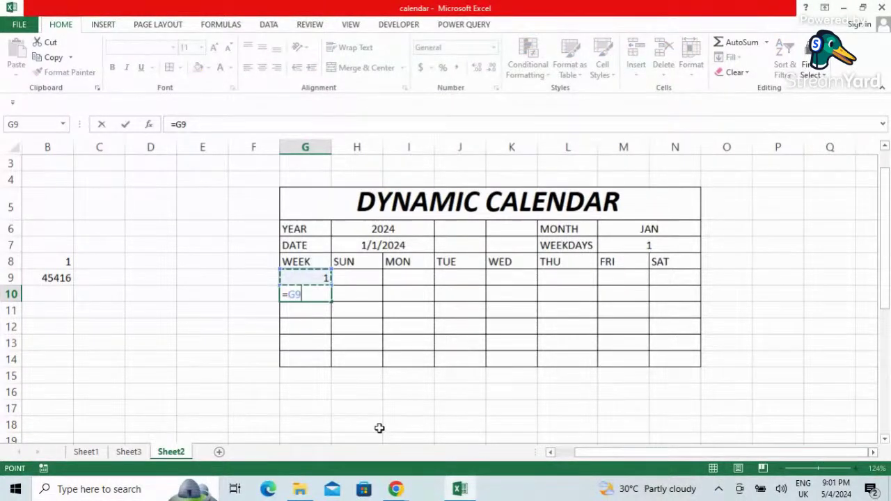
pyautogui.write('+1')
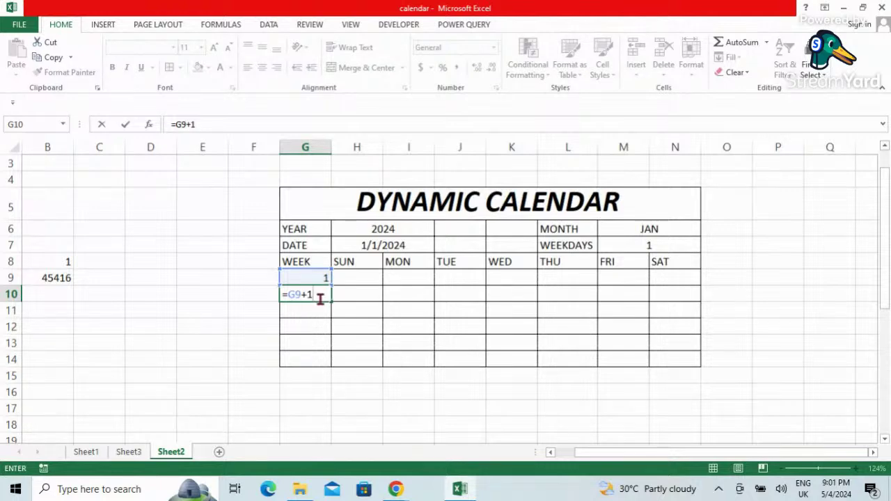
pyautogui.press('Return')
pyautogui.click(314, 290)
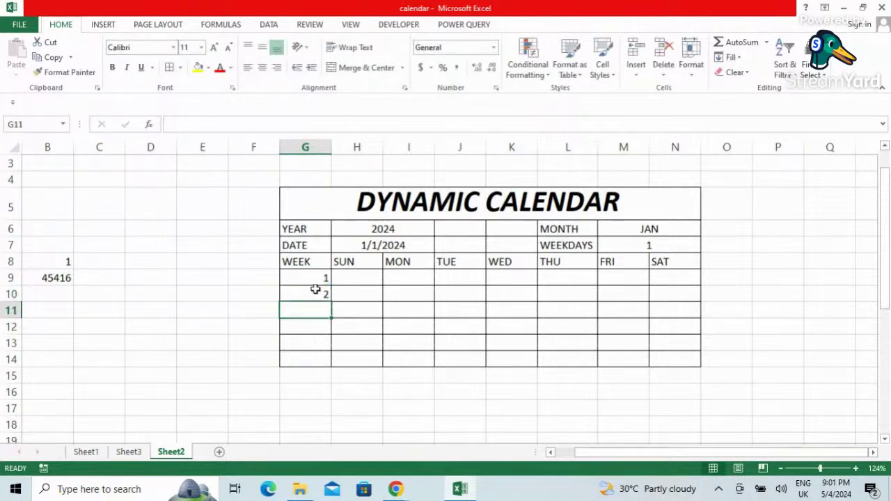
pyautogui.moveTo(330, 301); pyautogui.dragTo(330, 364)
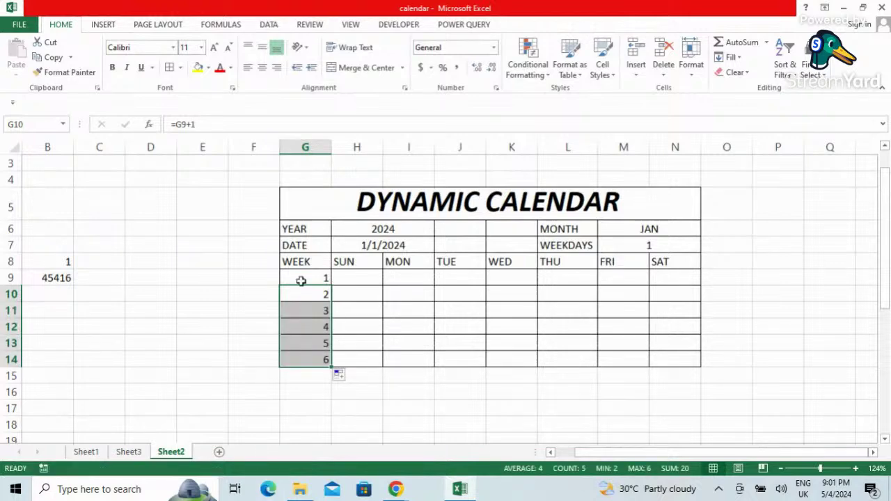
# Delete row 14, the sixth week row of the calendar grid
pyautogui.click(353, 361)
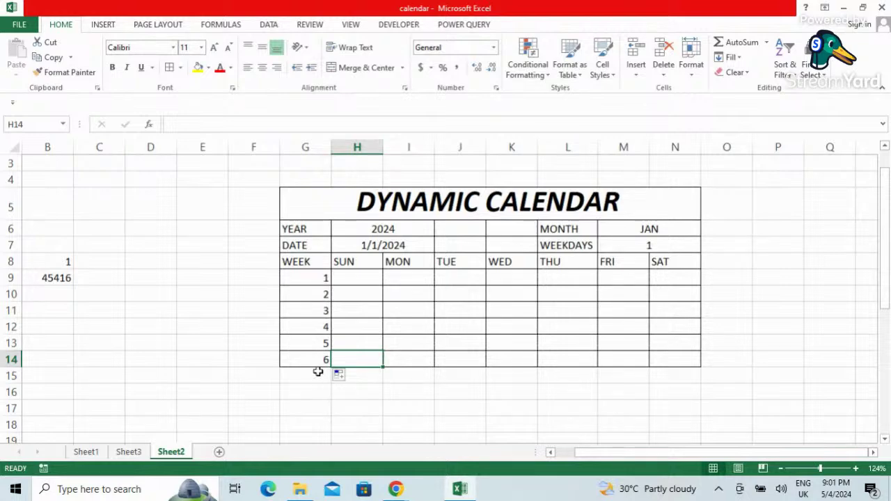
pyautogui.click(10, 360)
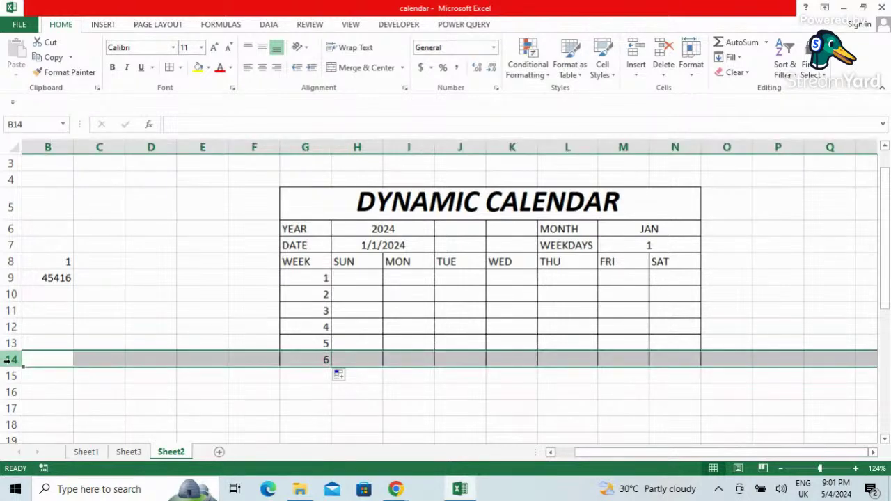
pyautogui.rightClick(9, 360)
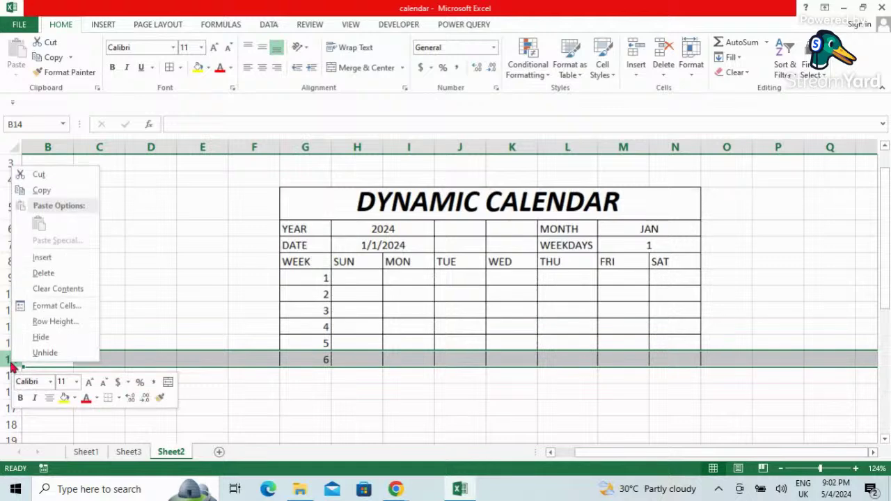
pyautogui.click(48, 273)
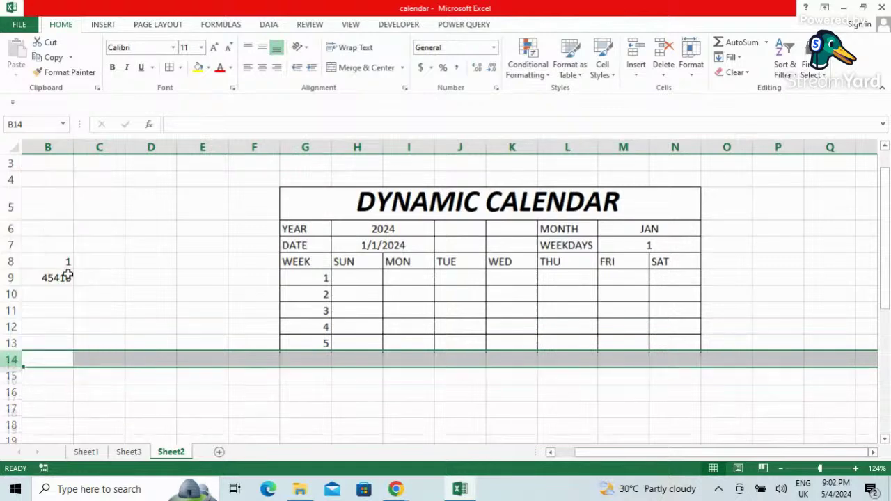
pyautogui.click(360, 343)
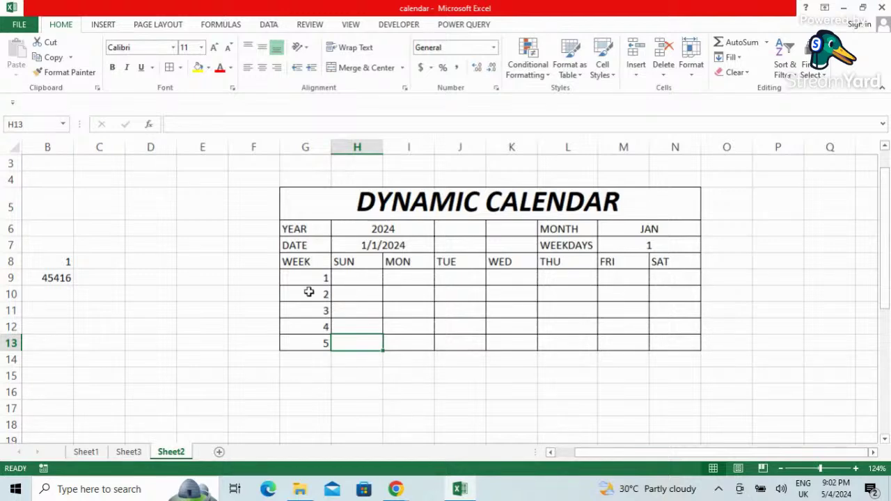
# Try the formula =M7-H7 in cell H9, the first Sunday cell of the calendar grid
pyautogui.click(357, 290)
pyautogui.click(355, 279)
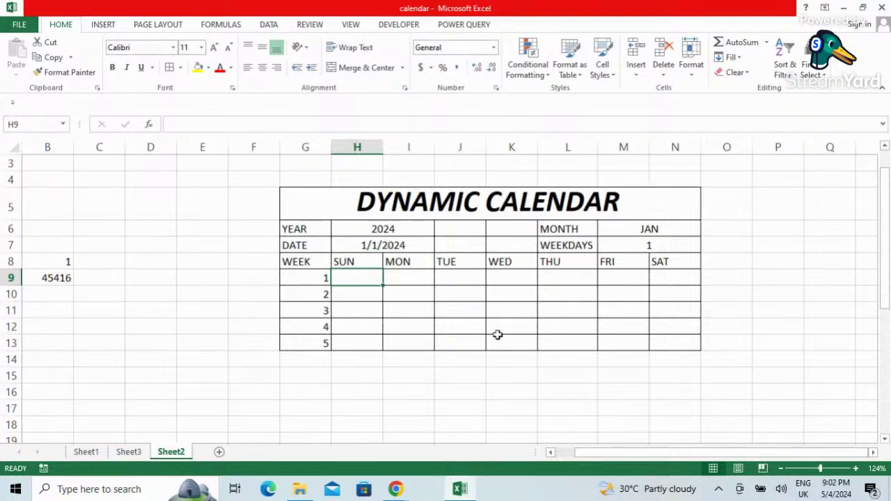
pyautogui.write('=')
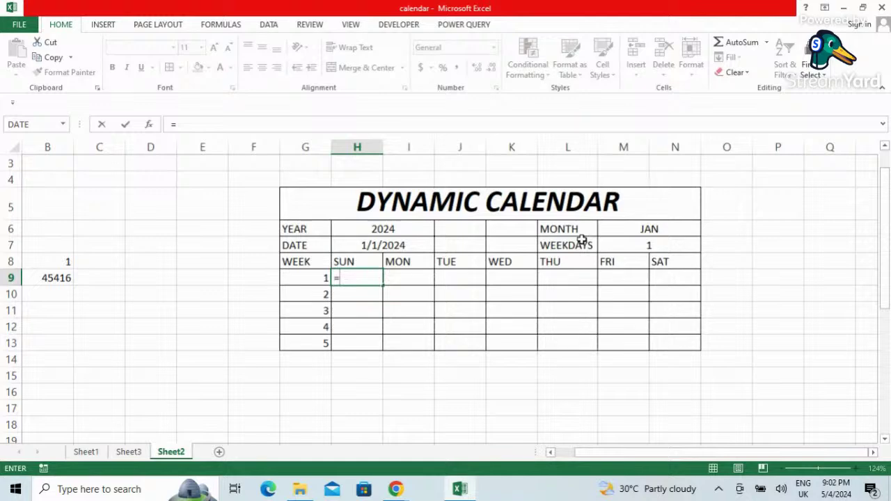
pyautogui.click(634, 247)
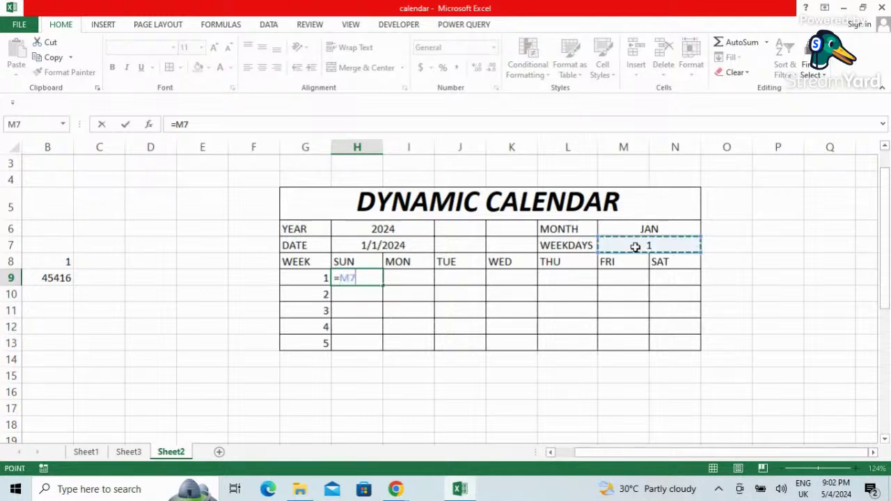
pyautogui.write('-')
pyautogui.click(418, 244)
pyautogui.press('Return')
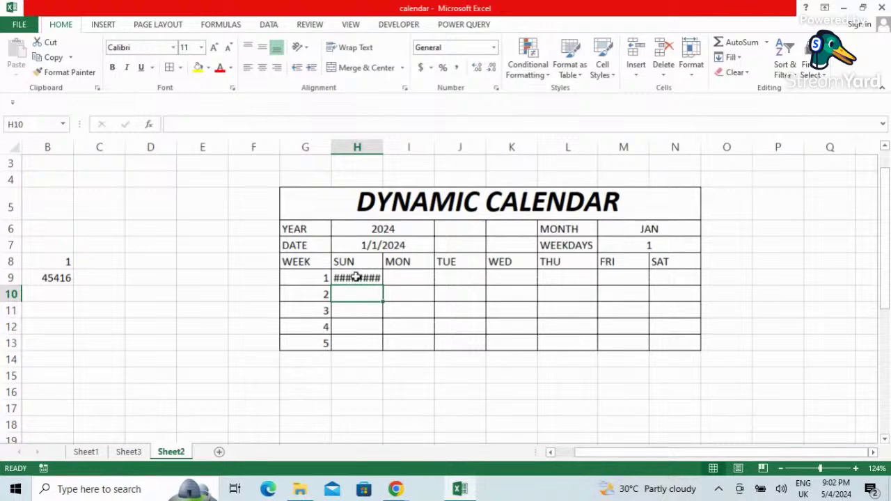
# Try different widths for column H to display the H9 date, undo the last resize, and clear cell H9
pyautogui.click(357, 276)
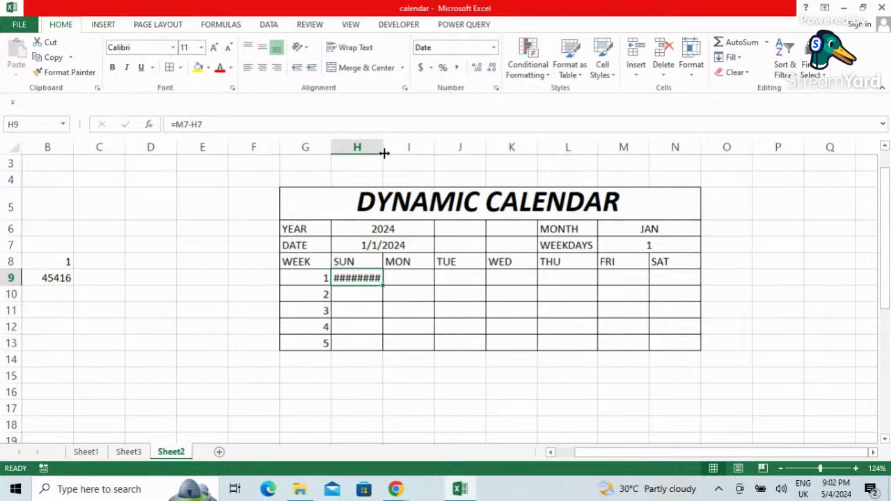
pyautogui.moveTo(384, 153); pyautogui.dragTo(360, 153)
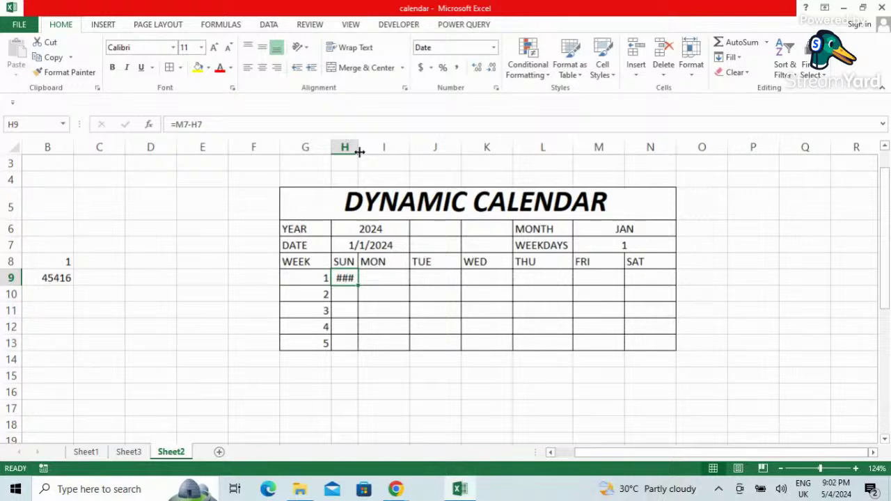
pyautogui.moveTo(359, 152); pyautogui.dragTo(434, 152)
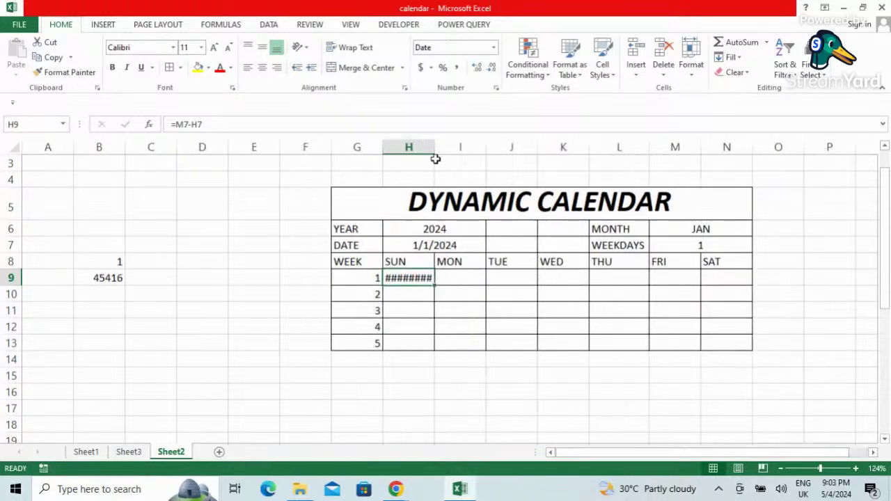
pyautogui.doubleClick(434, 151)
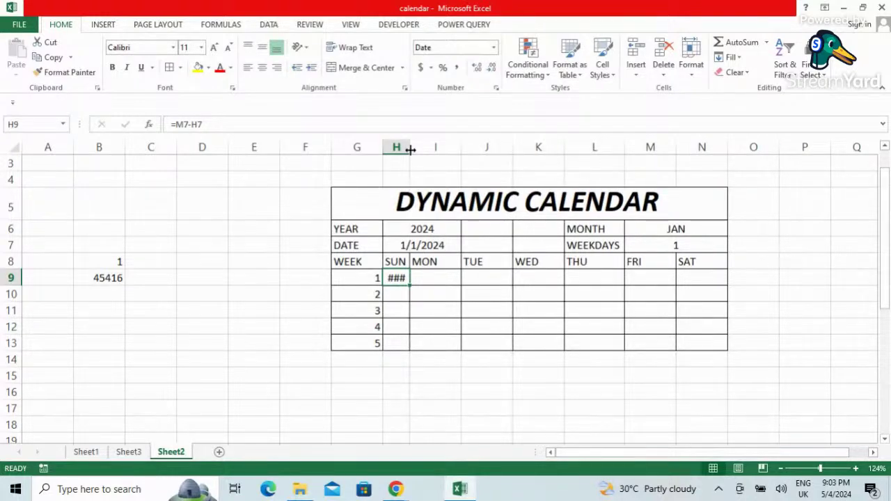
pyautogui.hotkey('ctrl', 'z')
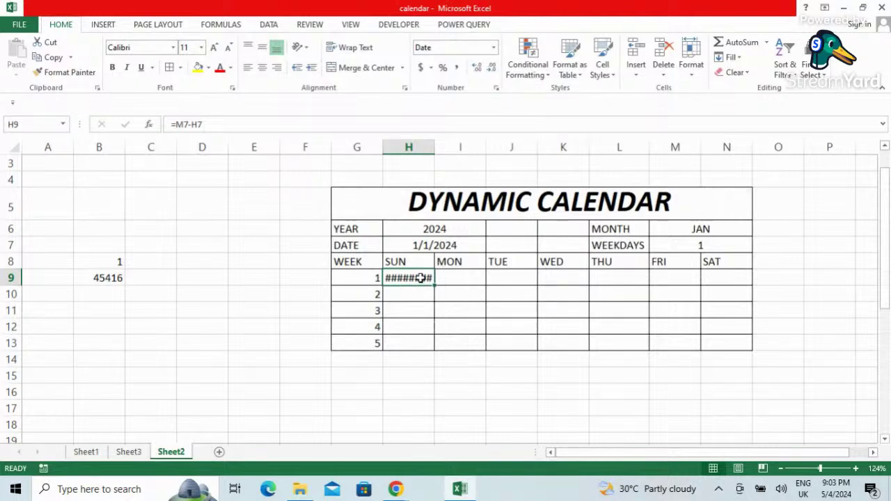
pyautogui.press('Delete')
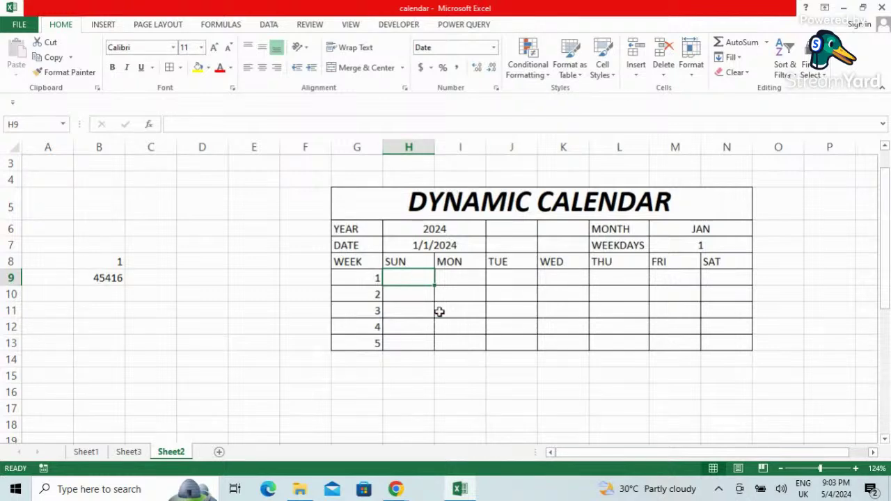
# Try =M7-H7 in cell H9 again and widen column H to about double its width
pyautogui.write('=')
pyautogui.click(681, 245)
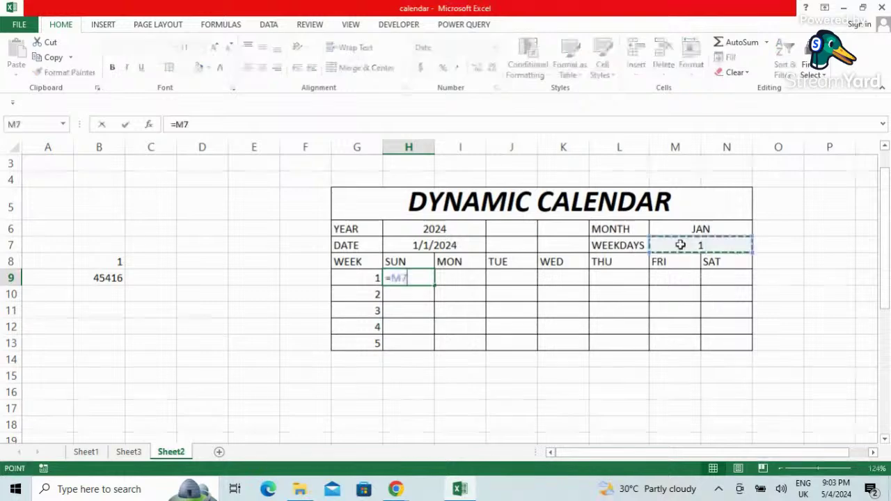
pyautogui.write('-')
pyautogui.click(467, 243)
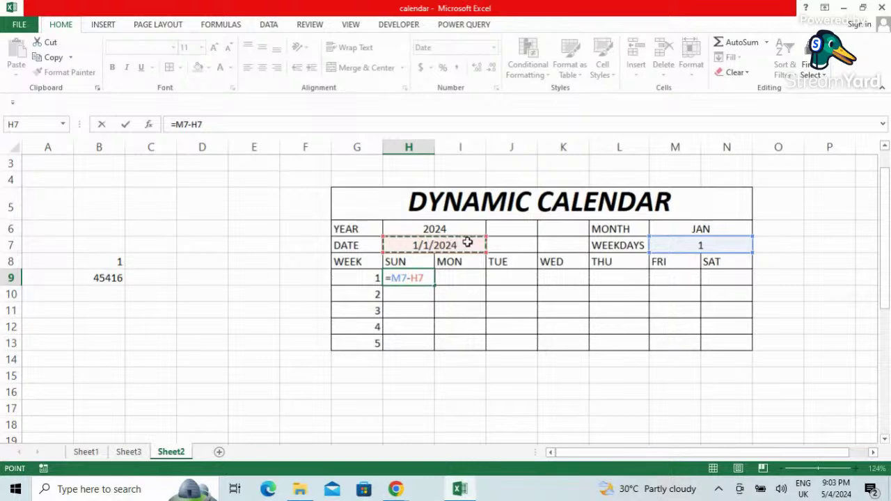
pyautogui.press('Return')
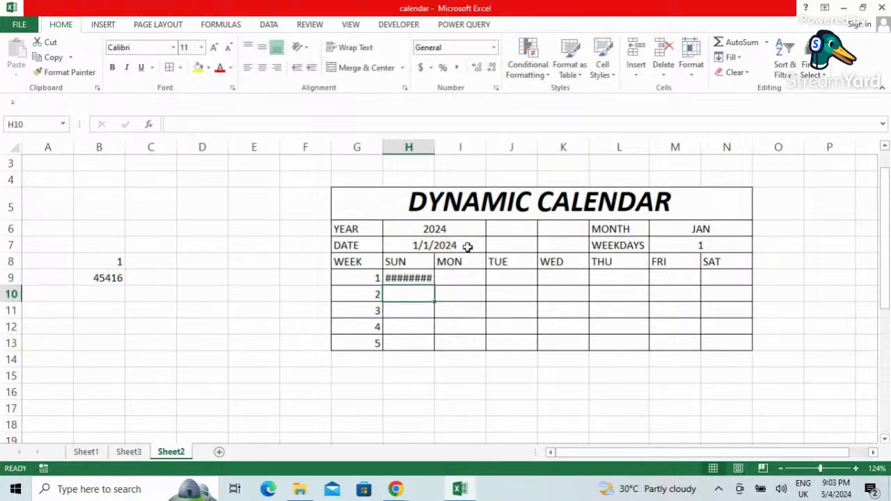
pyautogui.moveTo(434, 149); pyautogui.dragTo(487, 155)
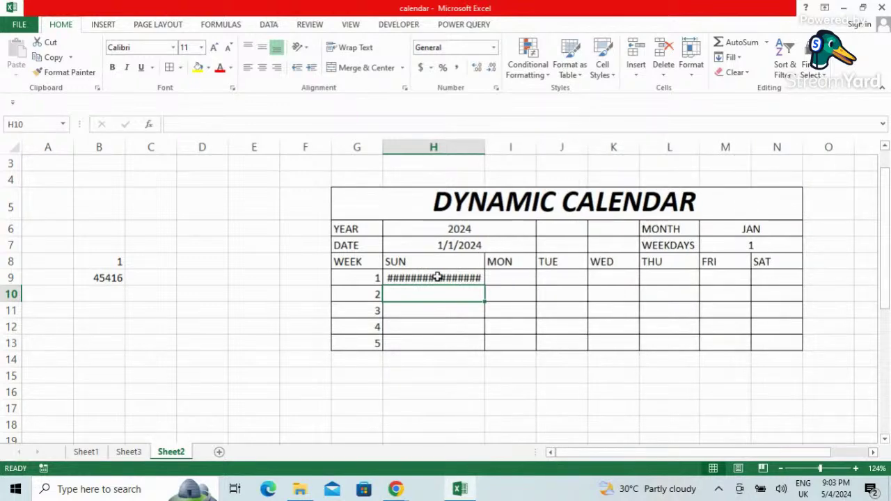
pyautogui.click(437, 277)
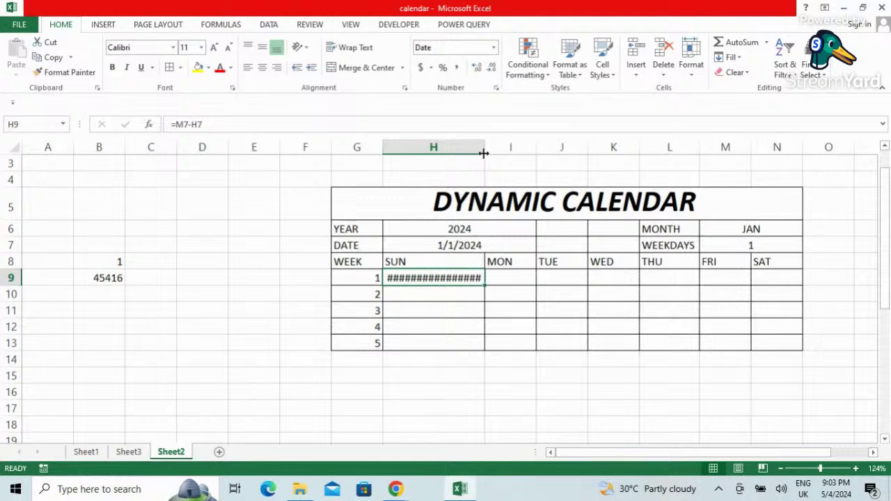
# Narrow column H to roughly the width of a full date and replace the formula in cell H9 with =H7-M7
pyautogui.moveTo(486, 155); pyautogui.dragTo(447, 154)
pyautogui.press('Delete')
pyautogui.write('=')
pyautogui.click(448, 247)
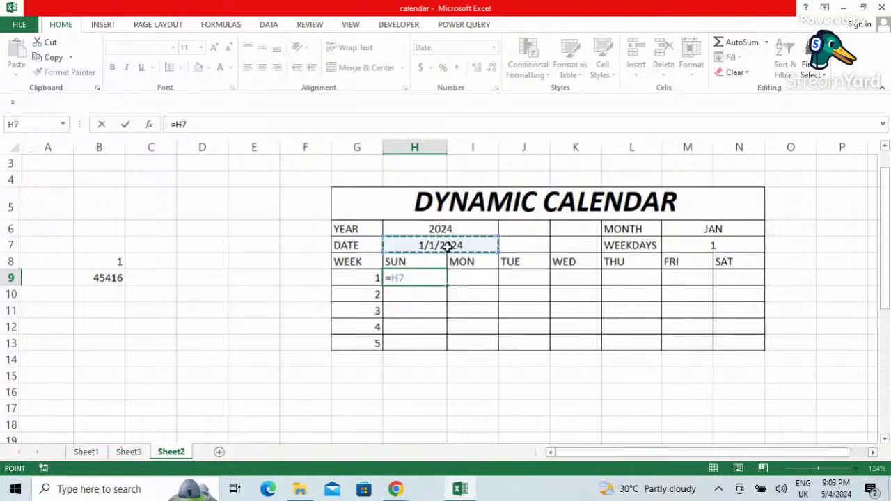
pyautogui.write('-')
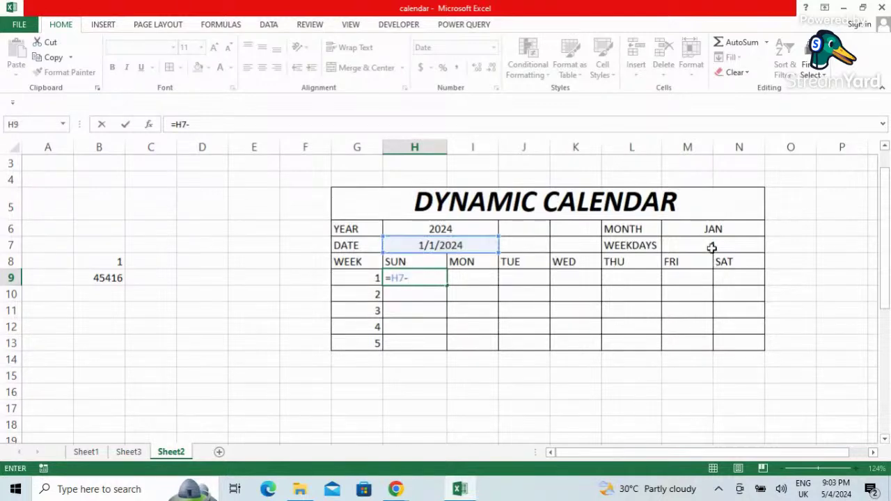
pyautogui.click(711, 247)
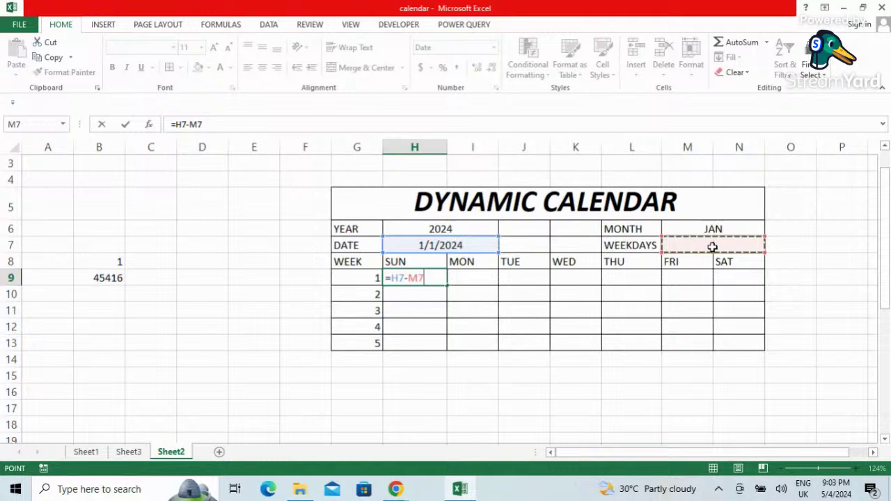
pyautogui.hotkey('ctrl', 'Return')
pyautogui.press('Return')
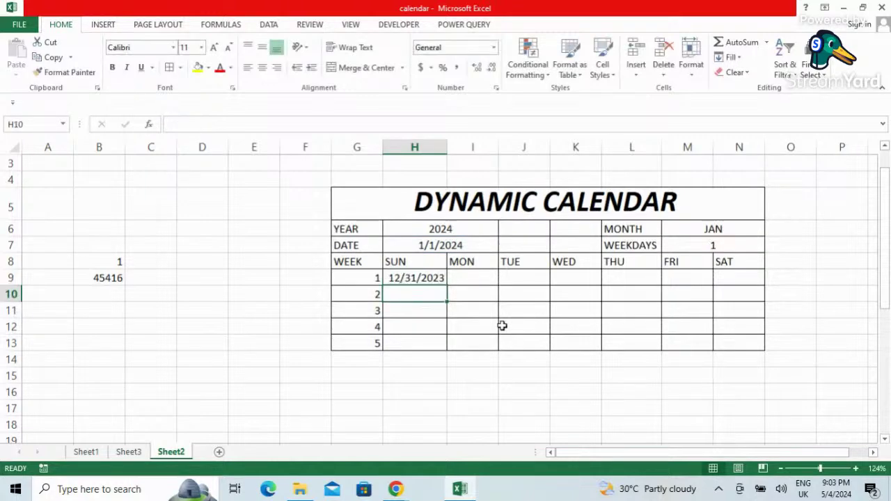
pyautogui.click(409, 278)
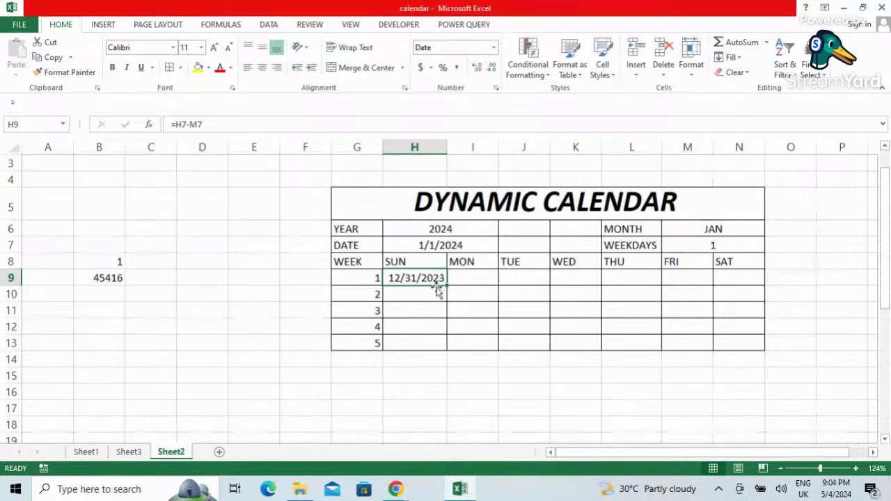
# Enter =H9+1 in cell I9 under MON and fill the formula across the first week to N9
pyautogui.moveTo(592, 453); pyautogui.dragTo(614, 453)
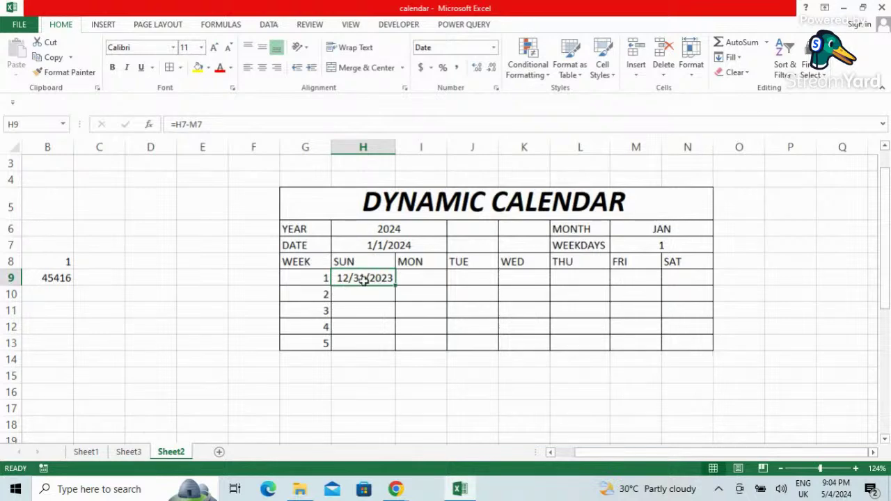
pyautogui.click(419, 279)
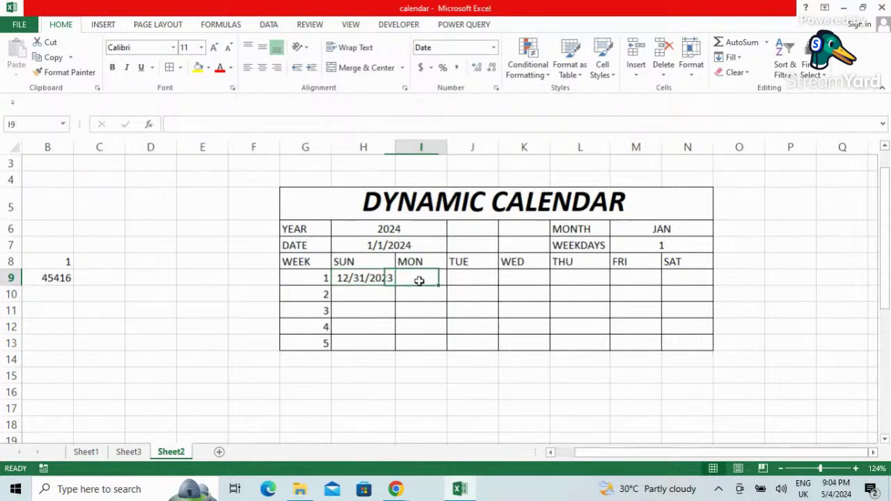
pyautogui.click(360, 277)
pyautogui.click(426, 276)
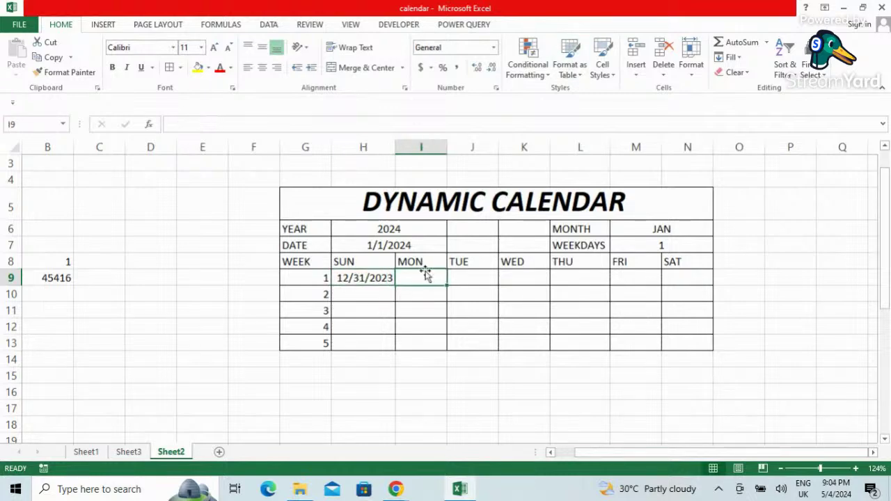
pyautogui.write('=')
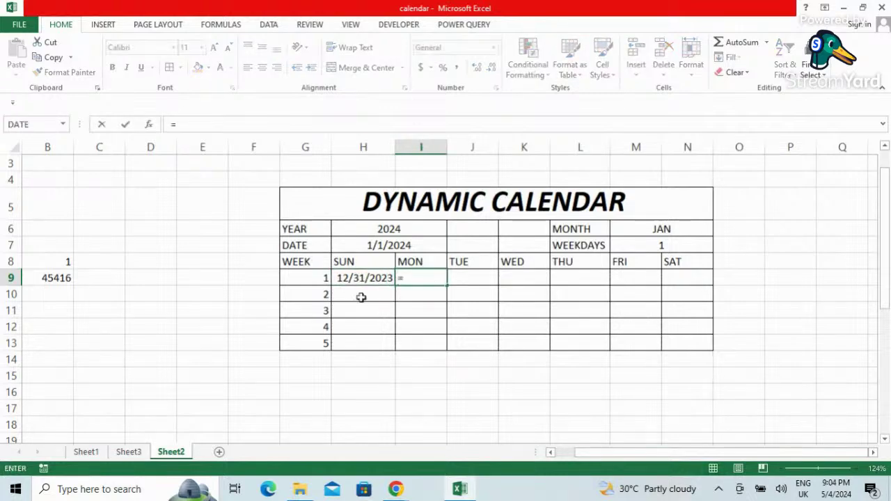
pyautogui.click(364, 278)
pyautogui.write('+1')
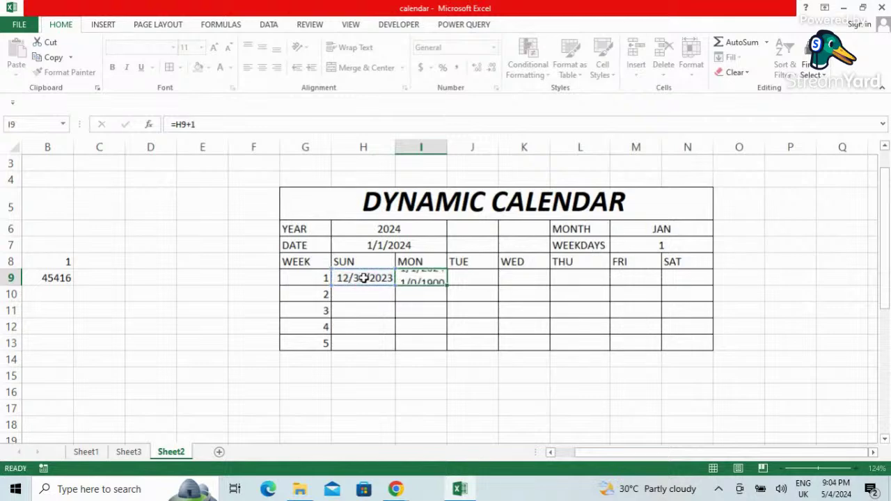
pyautogui.press('Return')
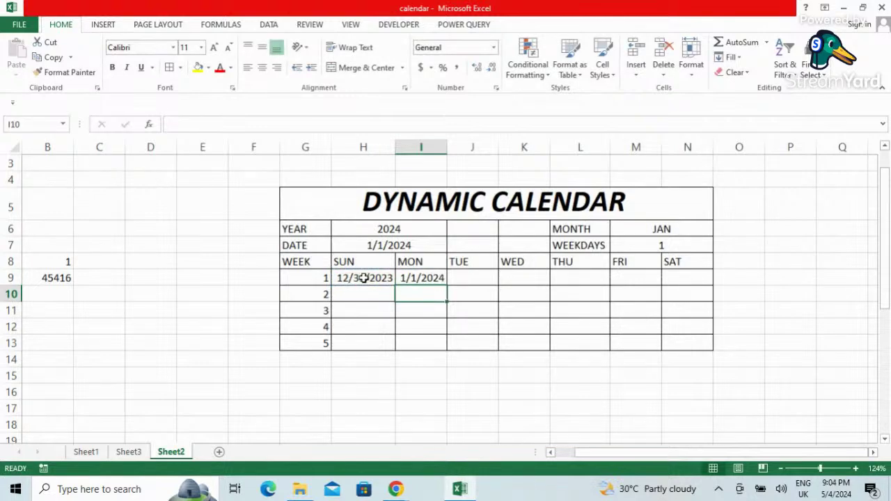
pyautogui.click(459, 281)
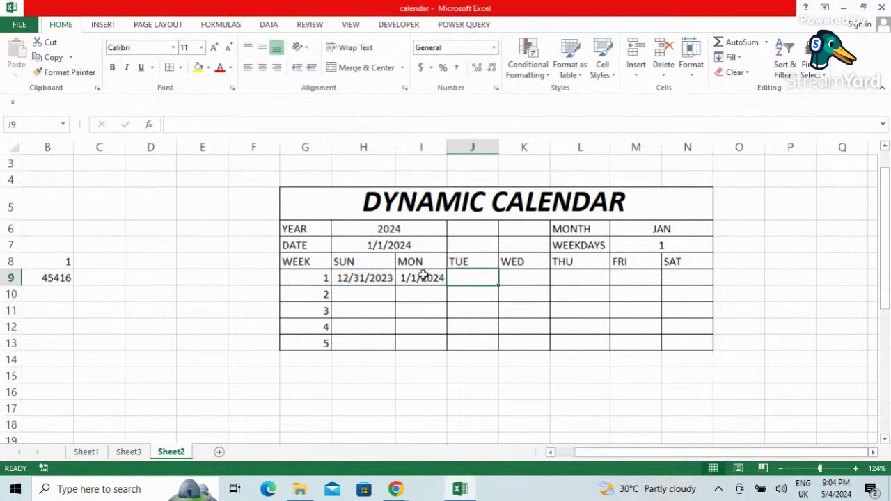
pyautogui.click(425, 277)
pyautogui.moveTo(450, 286); pyautogui.dragTo(689, 281)
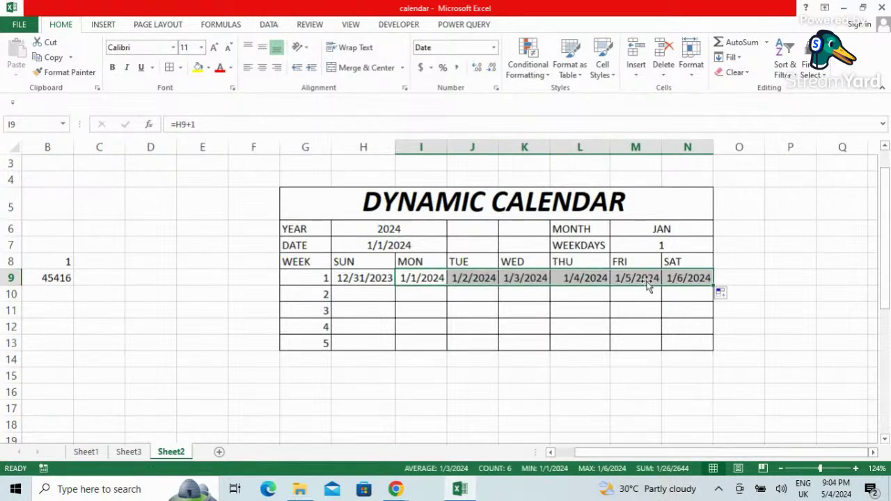
# Try to fill the first week's formulas in H9:N9 down to row 13, and undo the fill
pyautogui.click(354, 295)
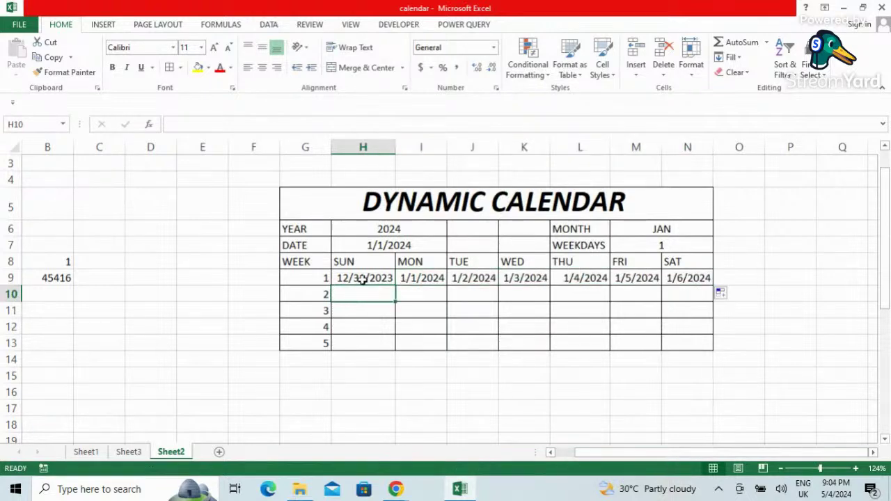
pyautogui.moveTo(361, 279); pyautogui.dragTo(711, 308)
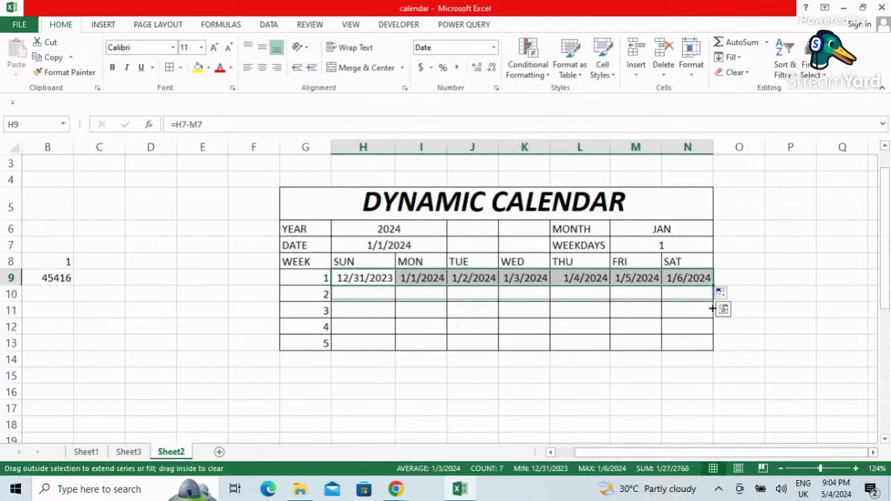
pyautogui.moveTo(712, 308); pyautogui.dragTo(713, 347)
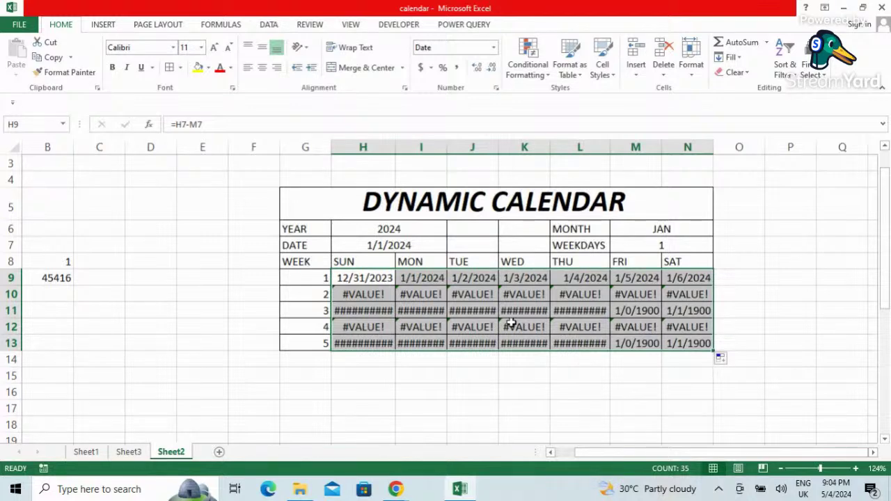
pyautogui.hotkey('ctrl', 'z')
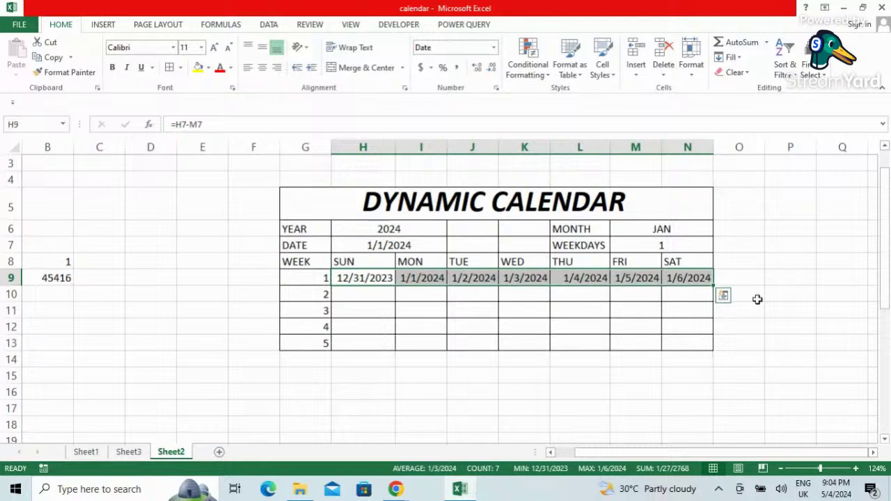
# Enter the formula =N9+1 in cell H10 to start the second week under SUN
pyautogui.click(358, 295)
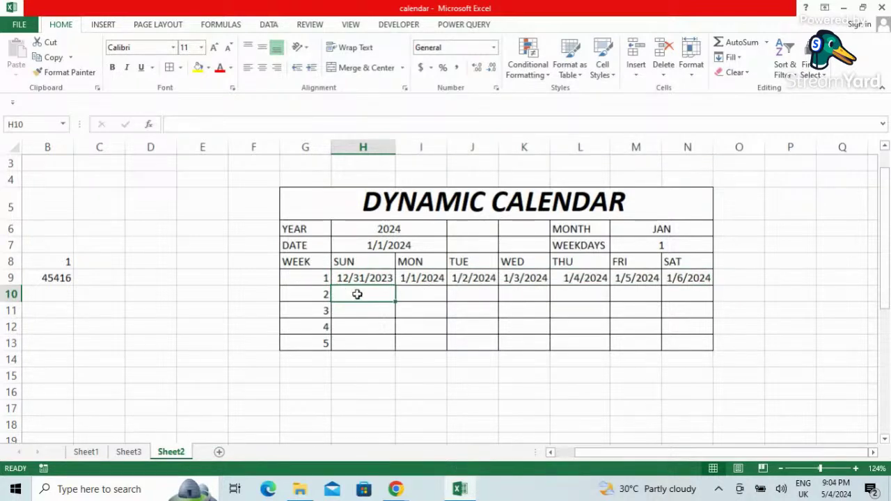
pyautogui.write('=')
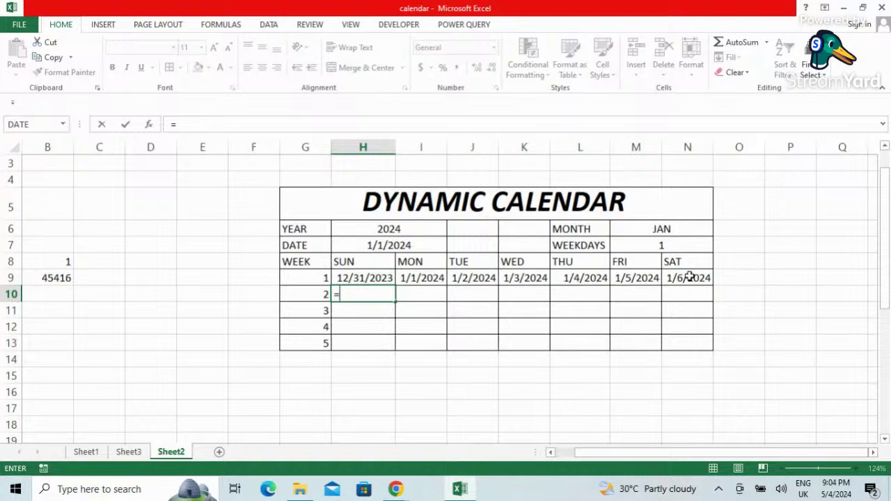
pyautogui.click(688, 278)
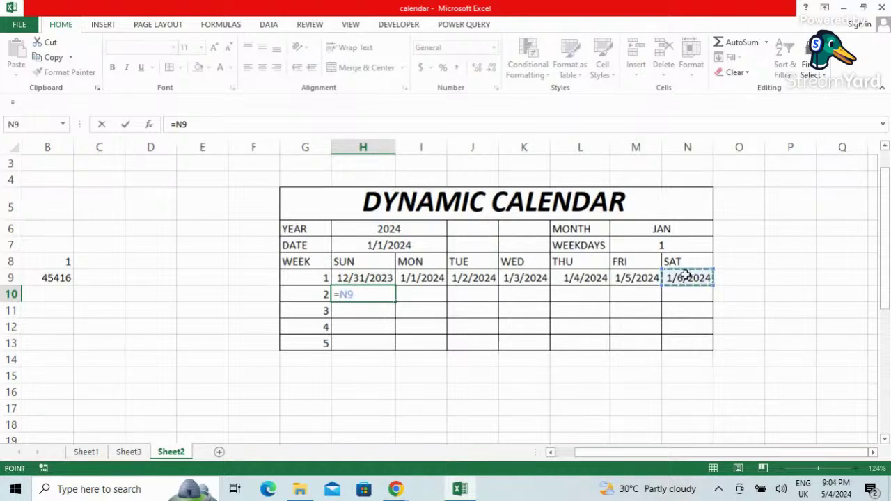
pyautogui.write('+1')
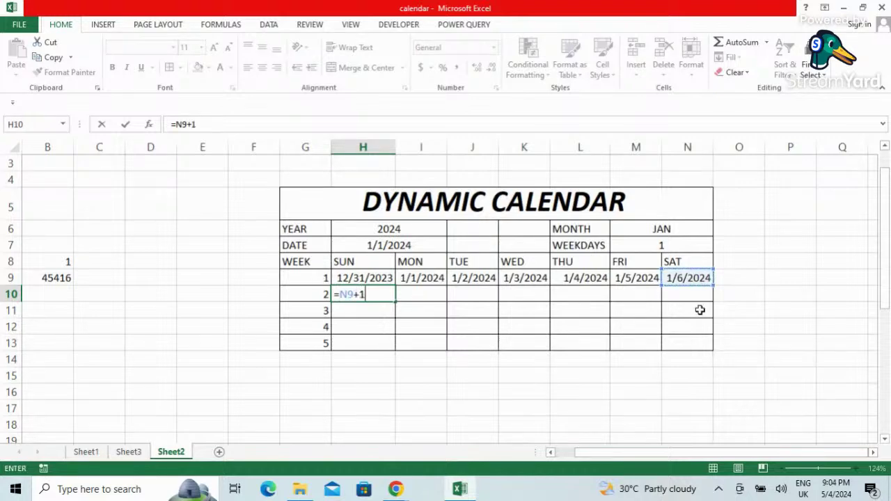
pyautogui.hotkey('ctrl', 'Return')
pyautogui.press('Return')
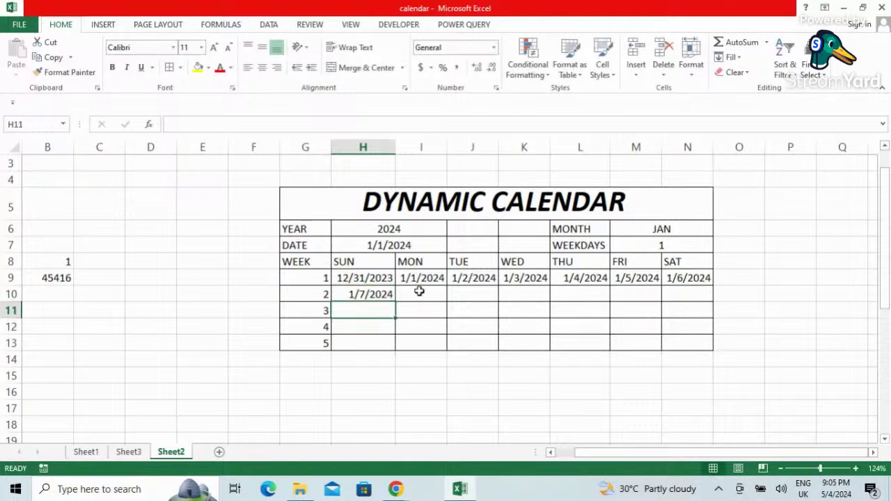
# Enter =H10+1 in cell I10 under MON and fill the formula across the second week to N10
pyautogui.click(419, 292)
pyautogui.doubleClick(419, 292)
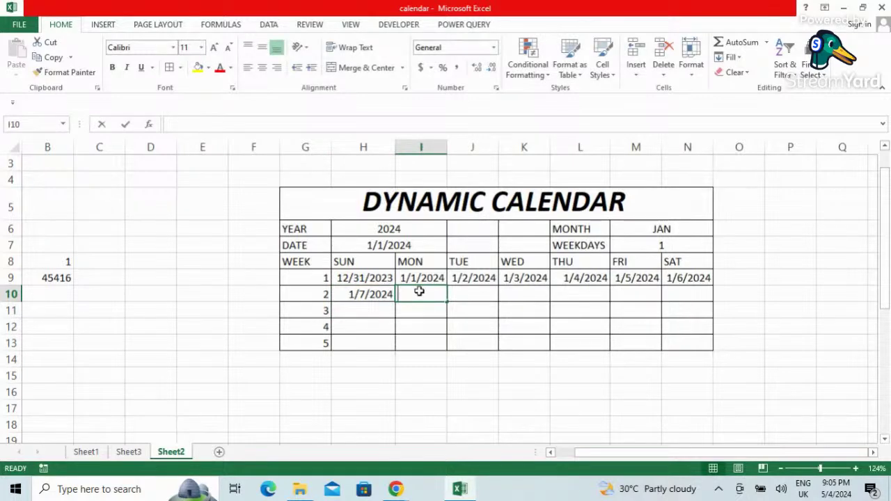
pyautogui.write('=')
pyautogui.click(376, 294)
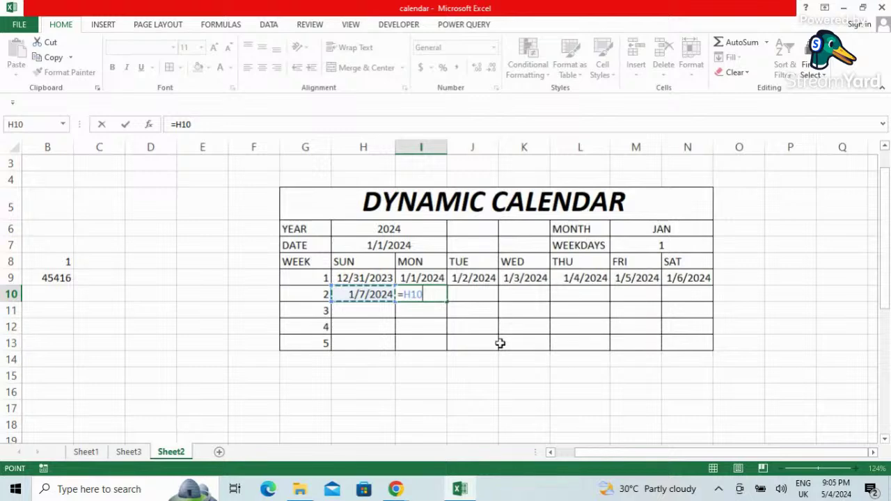
pyautogui.write('+1')
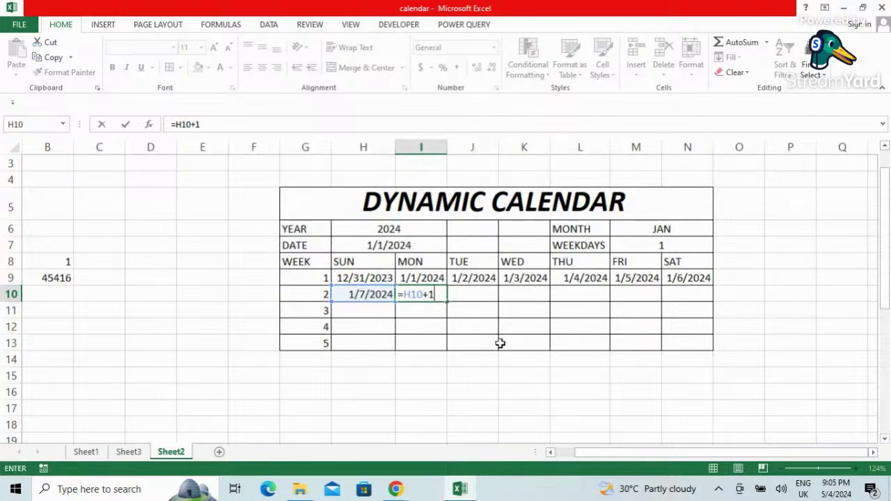
pyautogui.press('Return')
pyautogui.click(432, 293)
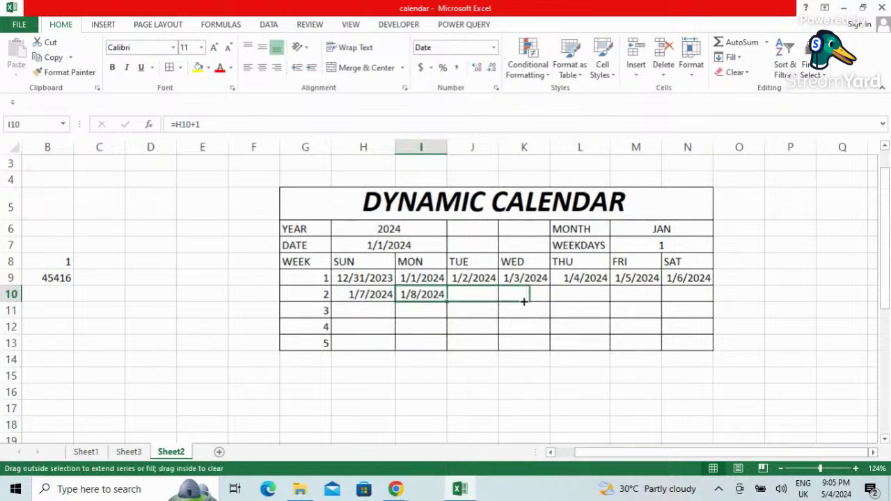
pyautogui.moveTo(447, 302); pyautogui.dragTo(711, 301)
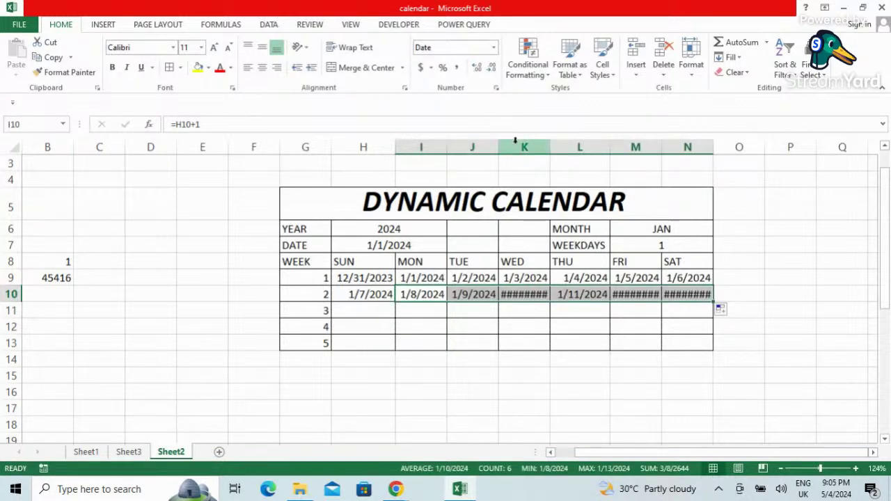
# AutoFit the widths of columns K to N to their dates
pyautogui.moveTo(515, 141); pyautogui.dragTo(687, 147)
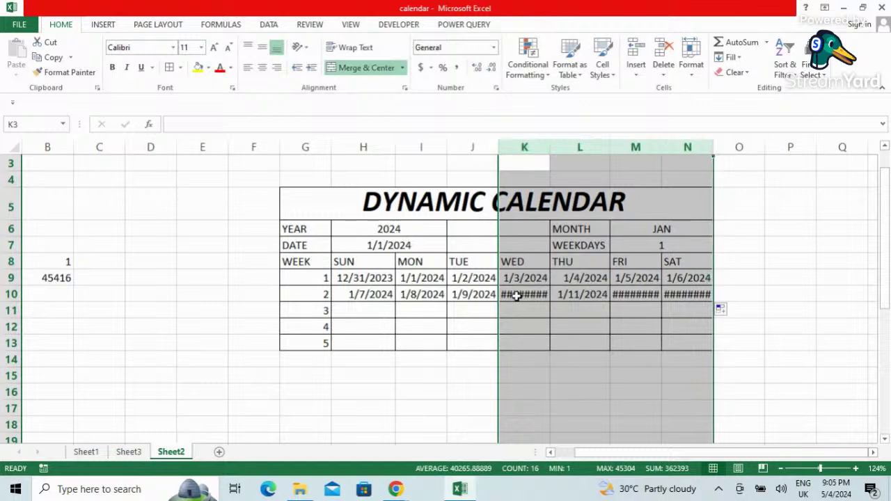
pyautogui.doubleClick(713, 153)
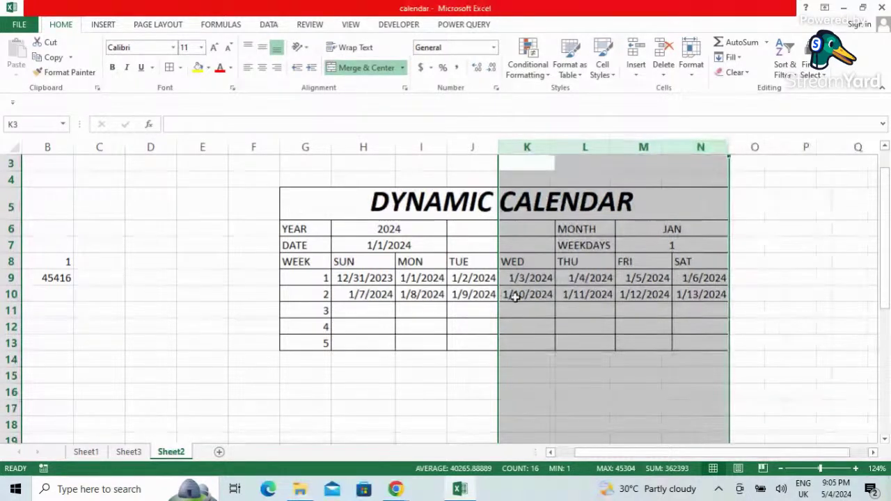
pyautogui.click(473, 311)
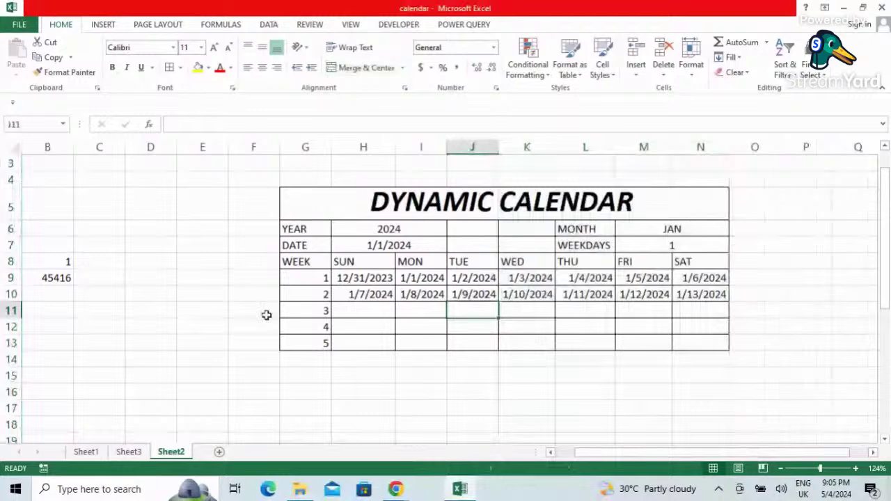
# Examine the second week's date formulas in row 10, from SUN through SAT
pyautogui.click(714, 296)
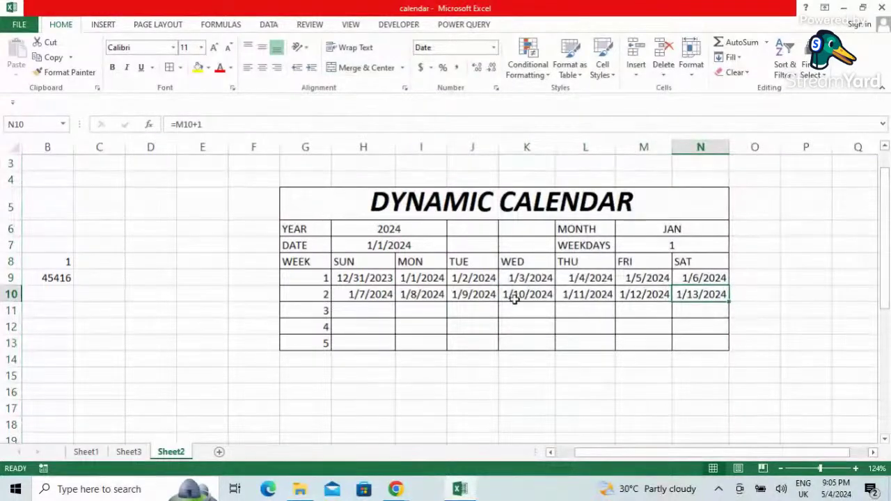
pyautogui.click(357, 310)
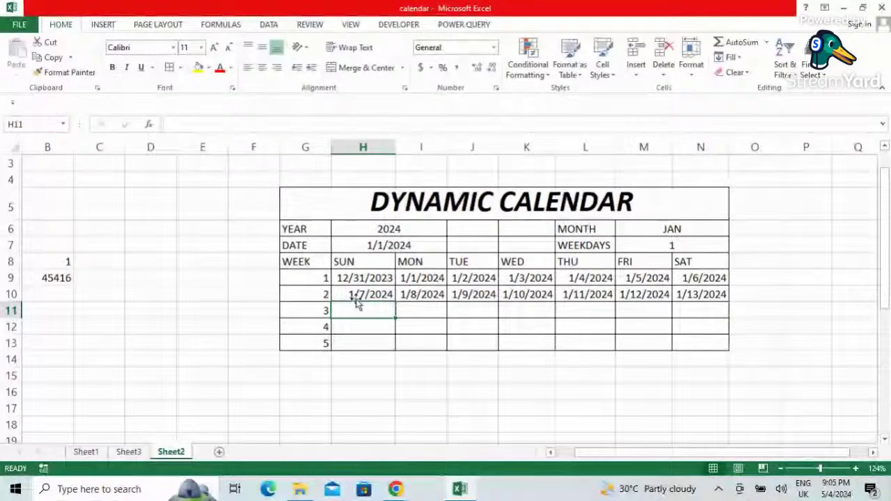
pyautogui.click(354, 295)
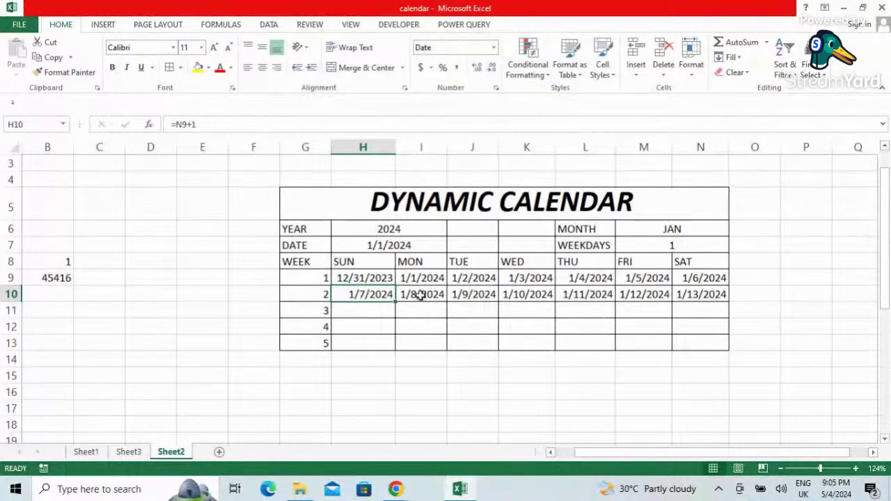
pyautogui.press('Right')
pyautogui.press('Right')
pyautogui.press('Right')
pyautogui.press('Right')
pyautogui.press('Right')
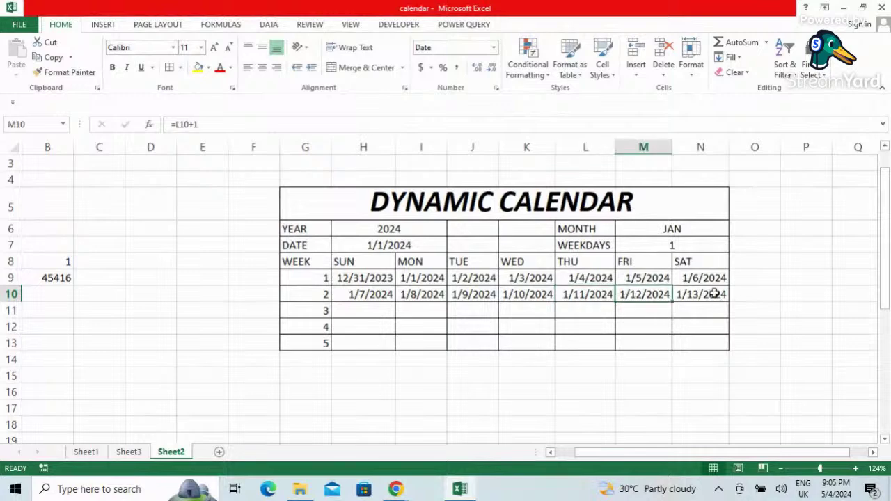
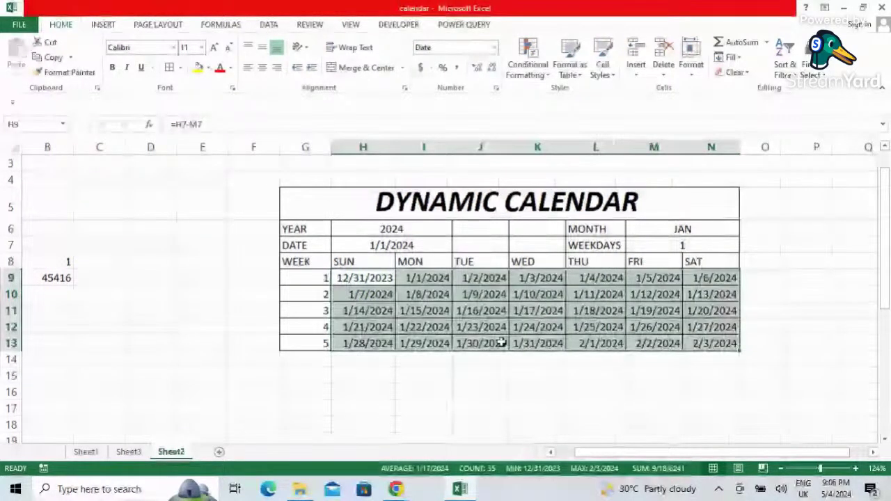
# Open the custom number format settings for the calendar dates in H9:N13 and clear the existing format code
pyautogui.click(493, 49)
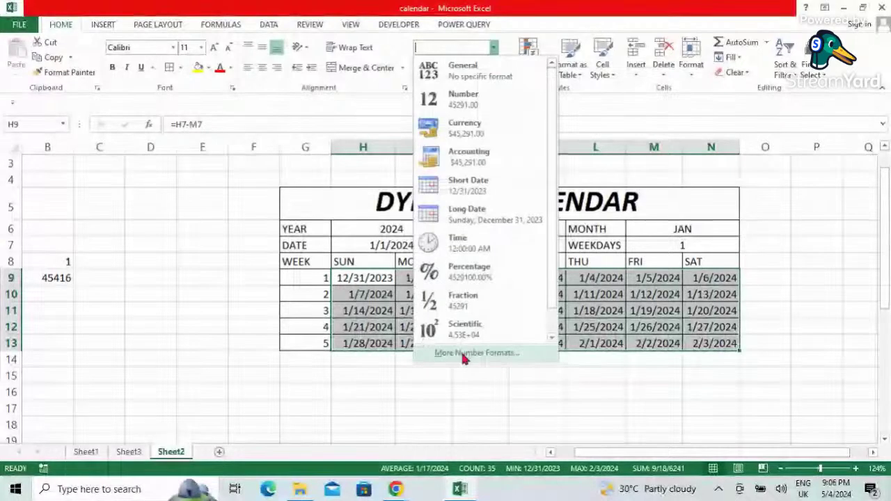
pyautogui.click(474, 355)
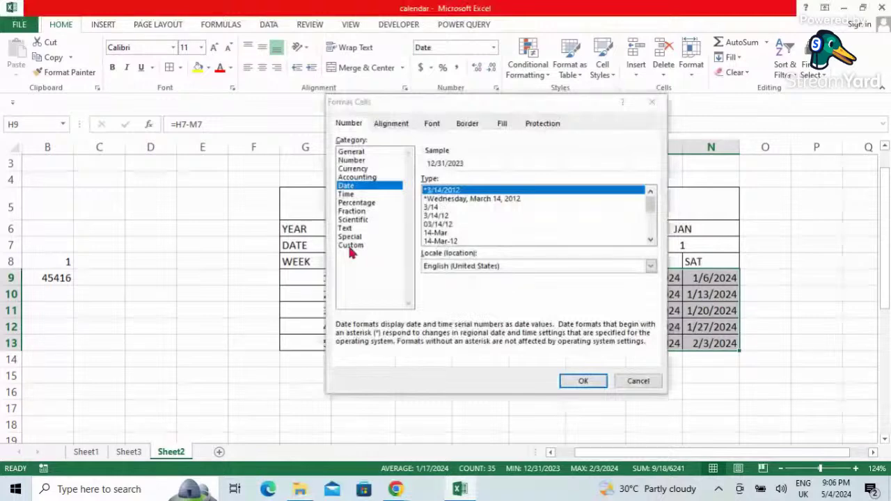
pyautogui.click(351, 246)
pyautogui.press('BackSpace')
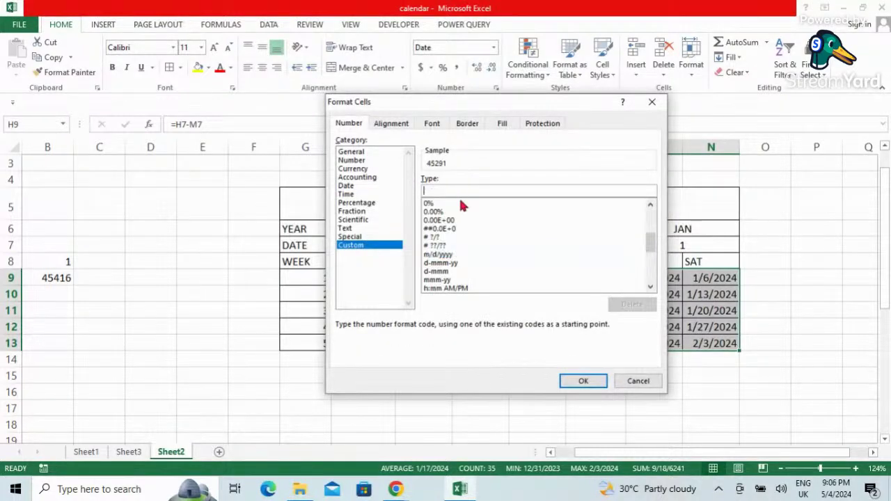
# Apply the custom number format DD to the calendar dates in H9:N13
pyautogui.write('DD')
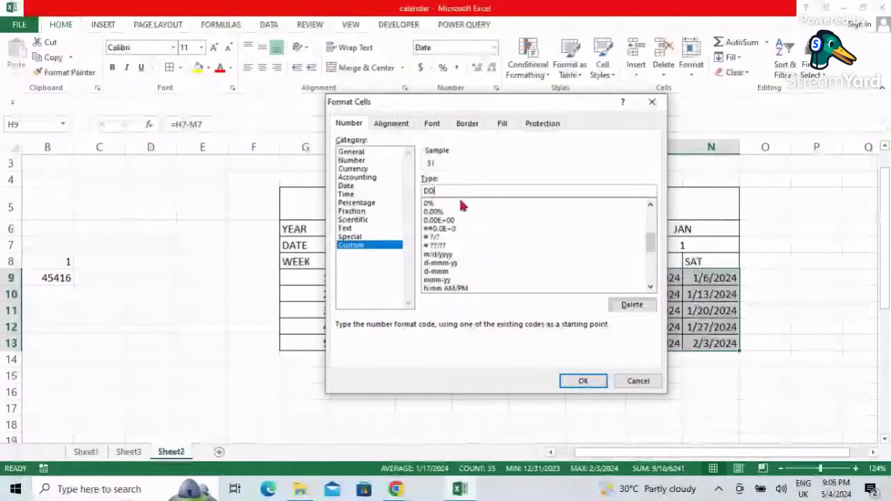
pyautogui.press('Return')
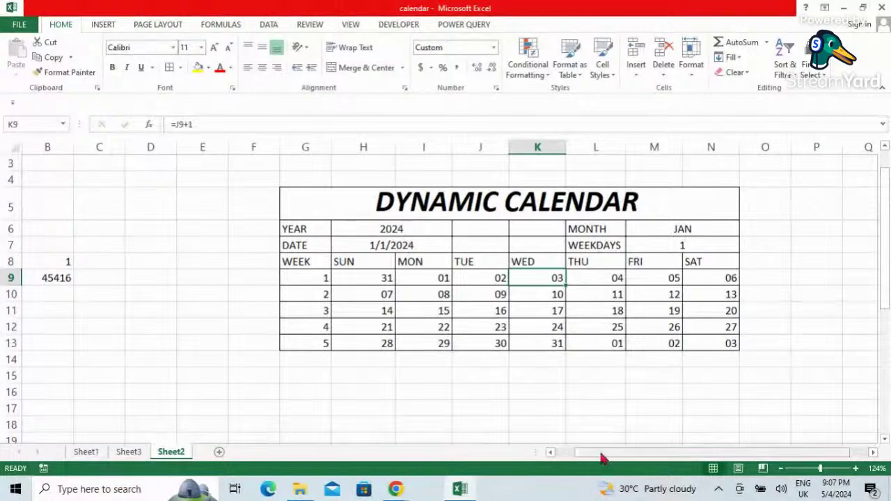
# Fill the DYNAMIC CALENDAR title cell with a two-color white-to-green gradient using the From center shading style
pyautogui.moveTo(603, 458); pyautogui.dragTo(632, 456)
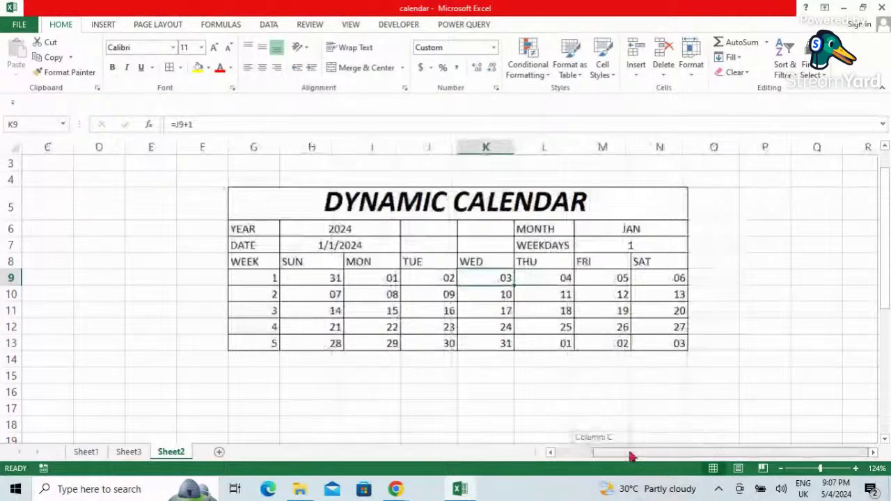
pyautogui.click(333, 206)
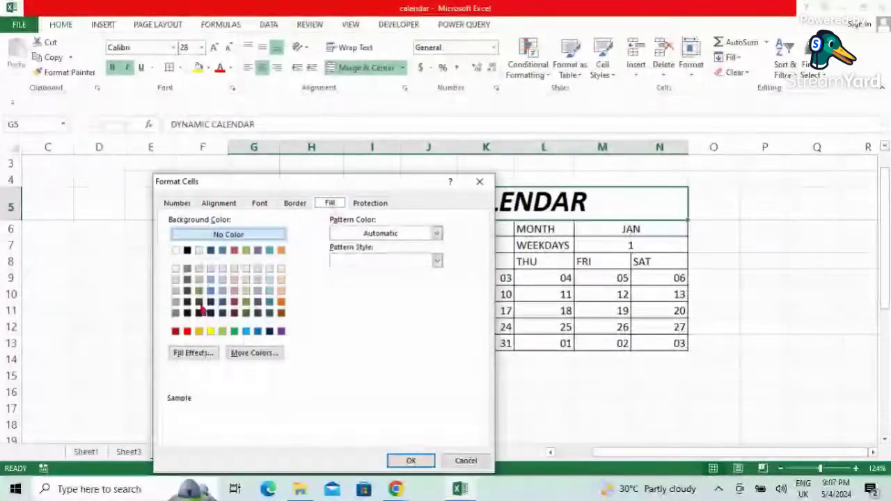
pyautogui.click(180, 353)
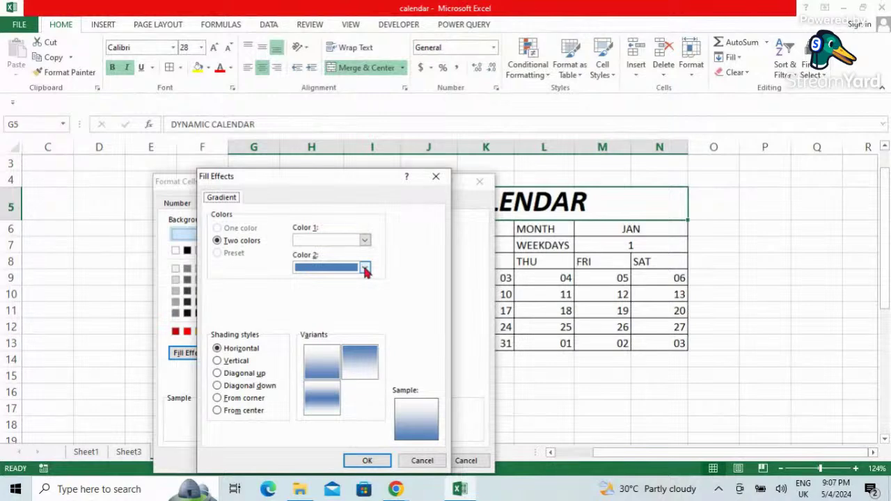
pyautogui.click(365, 269)
pyautogui.click(341, 329)
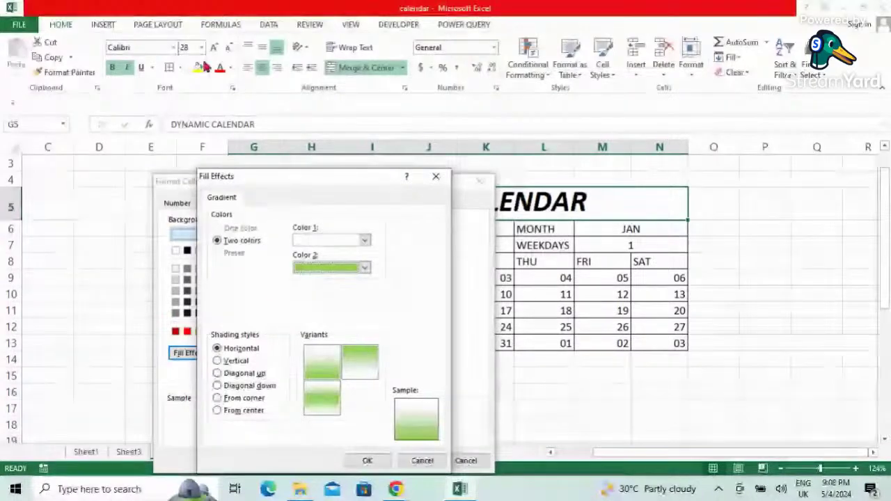
pyautogui.click(217, 410)
pyautogui.click(367, 461)
pyautogui.click(410, 461)
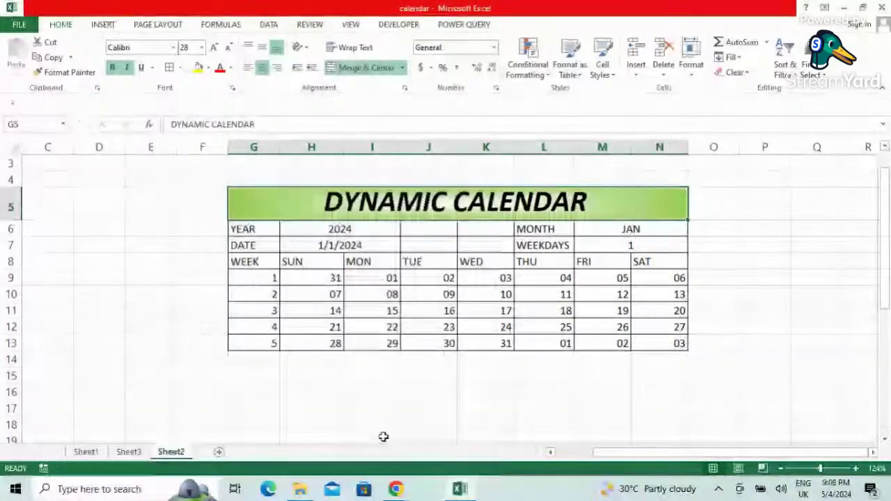
# Fill the WEEK and day-name header row G8:N8 with the white-to-green From center gradient
pyautogui.moveTo(270, 262); pyautogui.dragTo(658, 262)
pyautogui.rightClick(272, 265)
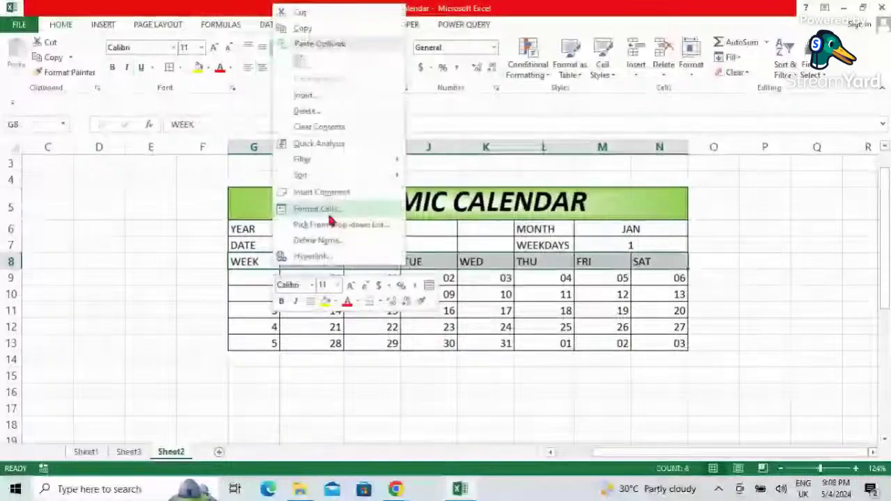
pyautogui.click(329, 209)
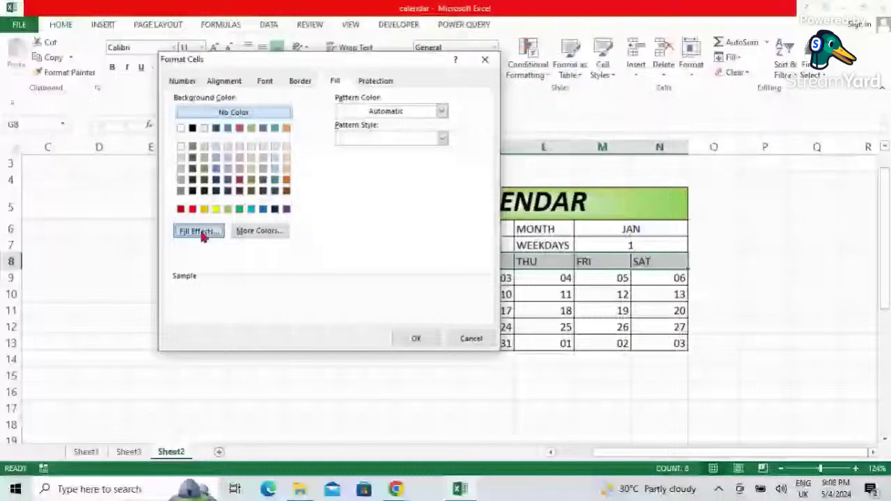
pyautogui.click(198, 232)
pyautogui.click(224, 291)
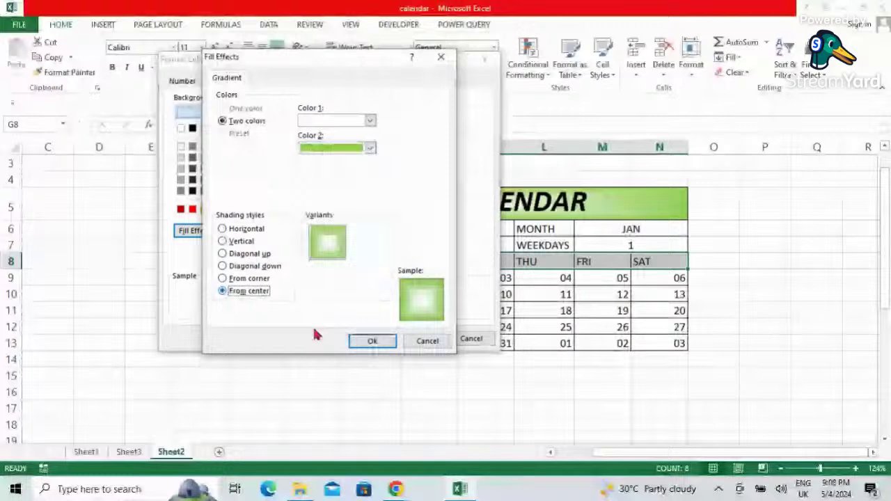
pyautogui.click(373, 342)
pyautogui.click(415, 340)
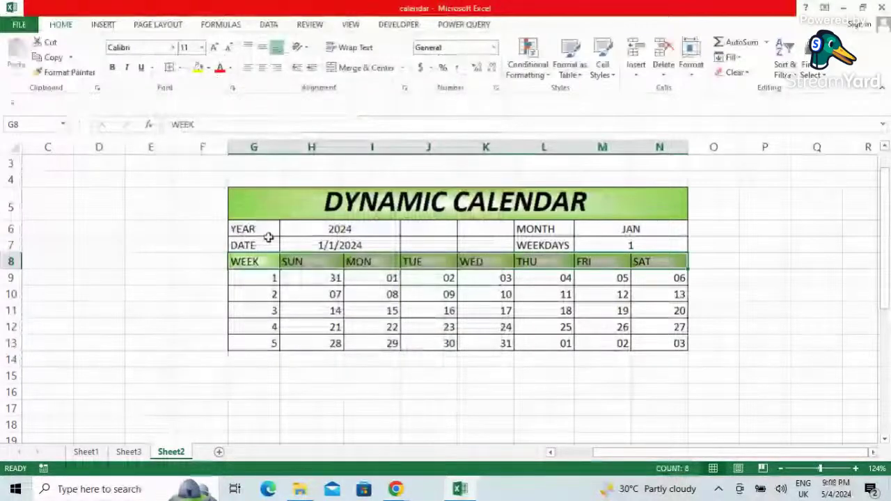
# Fill the YEAR, DATE, MONTH and WEEKDAYS labels and the week numbers with yellow, and make the labels bold
pyautogui.moveTo(268, 235); pyautogui.dragTo(260, 241)
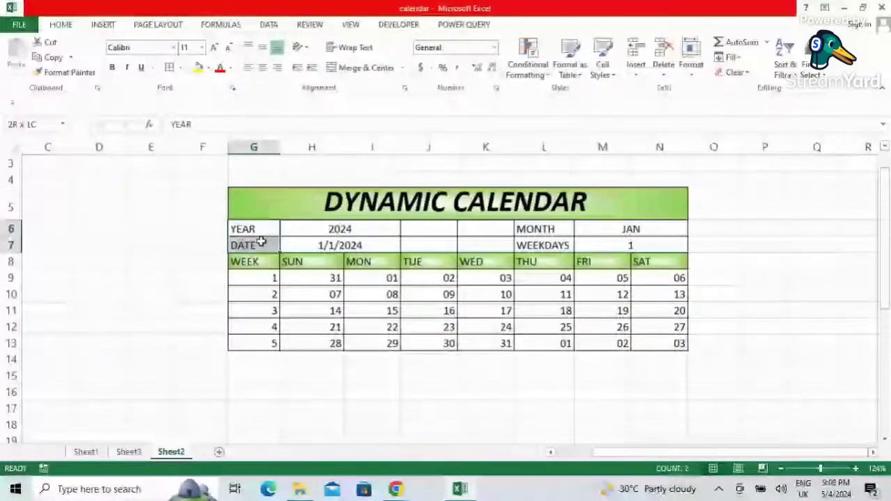
pyautogui.click(197, 67)
pyautogui.moveTo(543, 229); pyautogui.dragTo(543, 245)
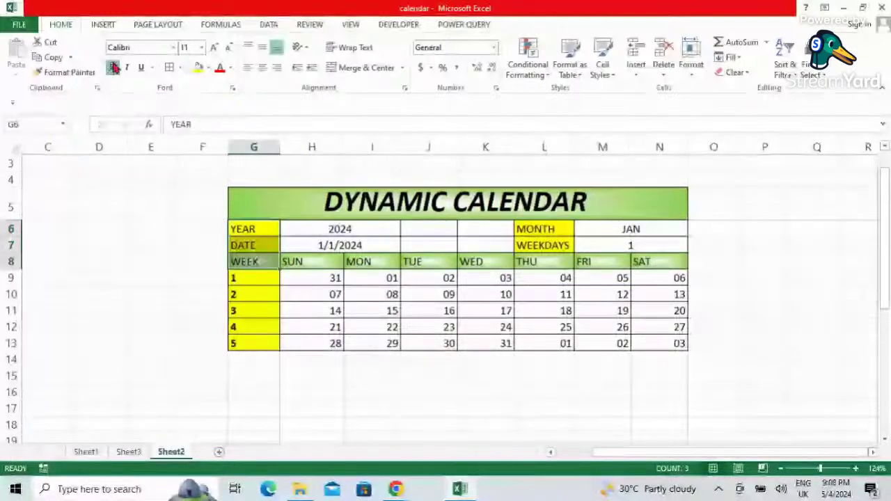
pyautogui.moveTo(543, 229); pyautogui.dragTo(567, 246)
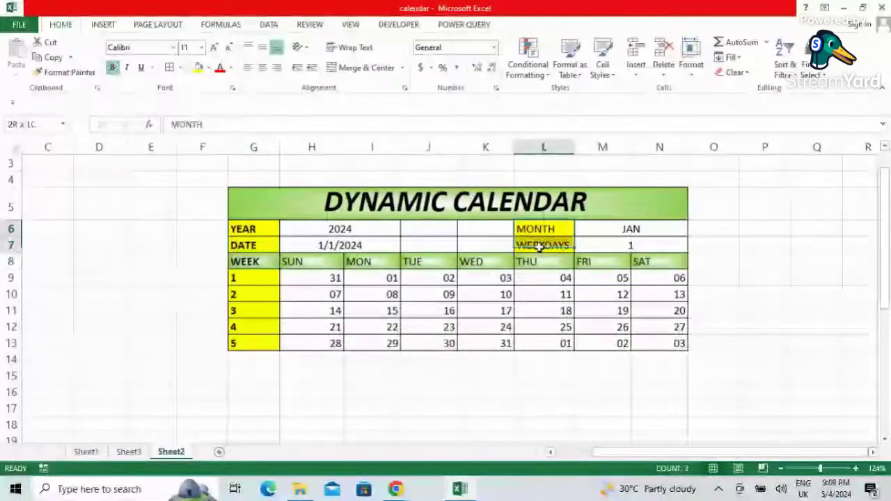
pyautogui.click(536, 392)
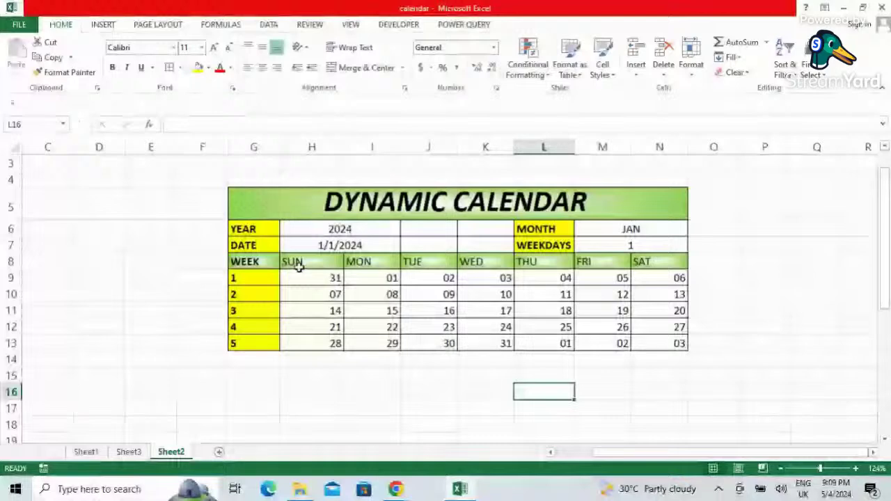
# Center the day names SUN to SAT in H8:N8 horizontally
pyautogui.moveTo(298, 268); pyautogui.dragTo(449, 261)
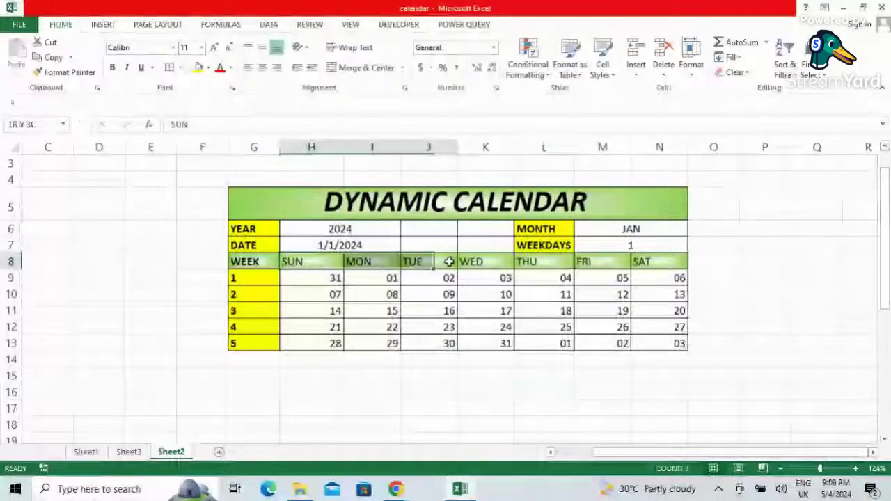
pyautogui.moveTo(449, 261); pyautogui.dragTo(654, 261)
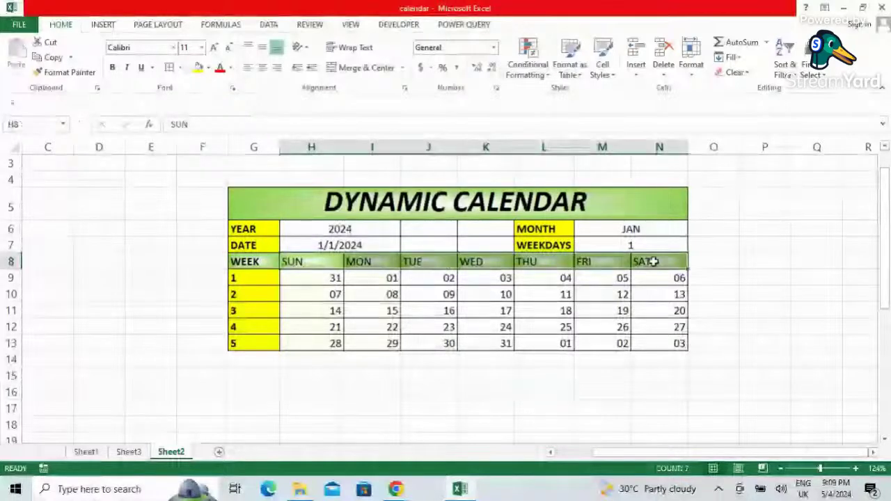
pyautogui.hotkey('alt', 'h')
pyautogui.press('a')
pyautogui.press('c')
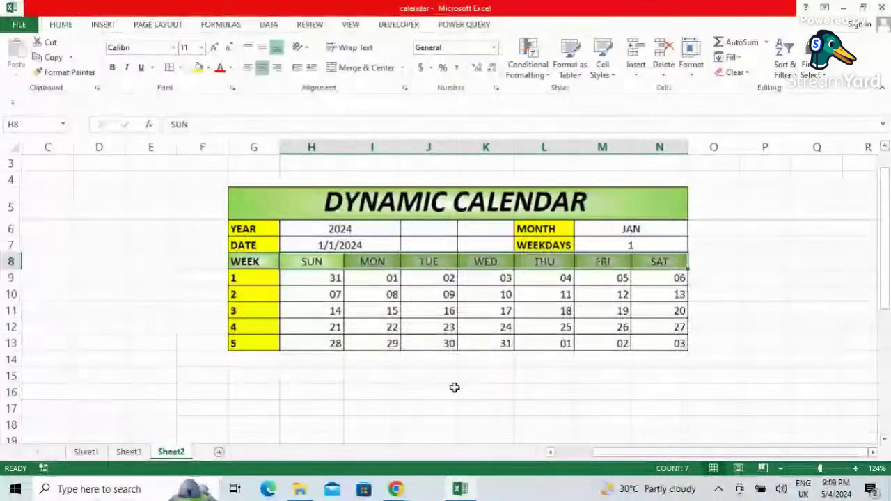
pyautogui.click(485, 376)
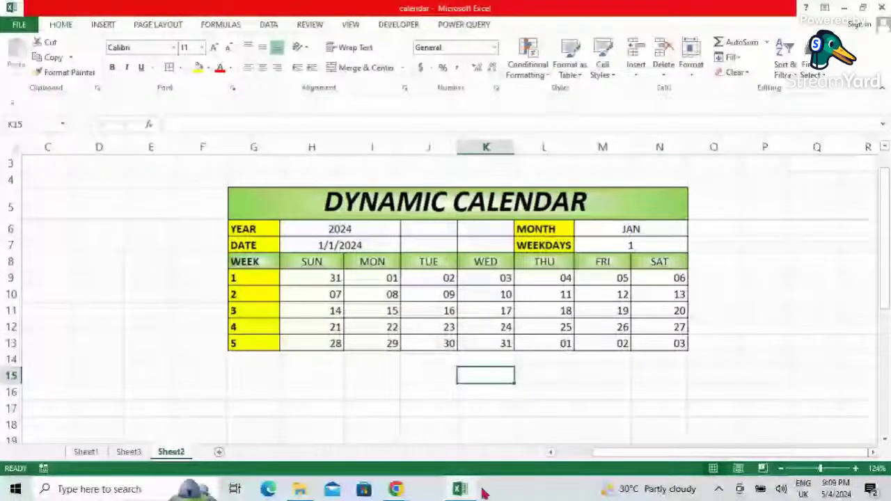
# Set the calendar month to MAY and select the first week's Saturday date
pyautogui.click(675, 232)
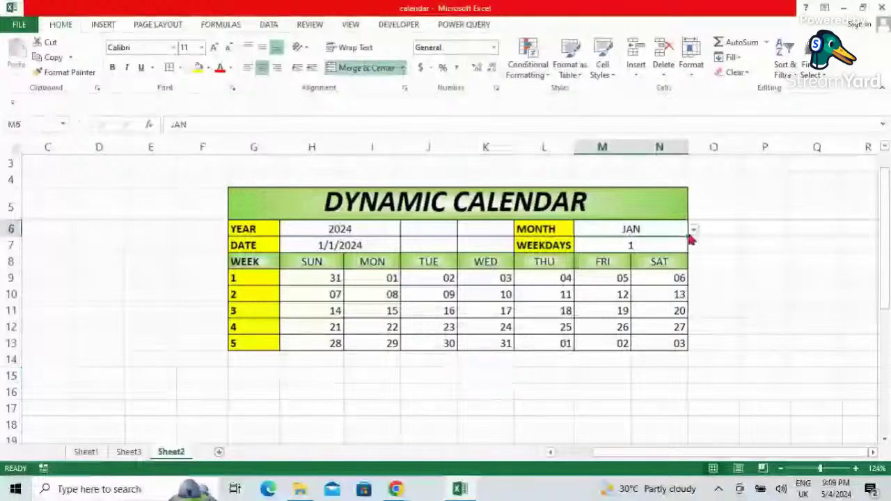
pyautogui.click(694, 230)
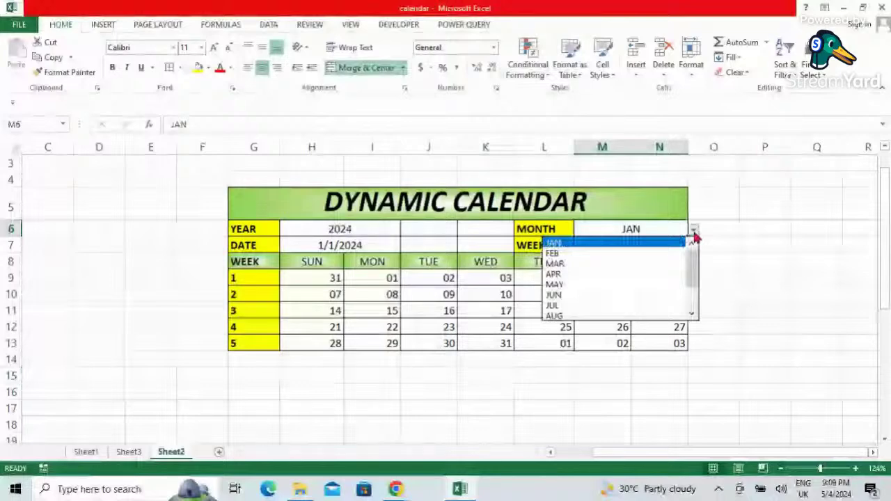
pyautogui.click(555, 284)
pyautogui.click(658, 279)
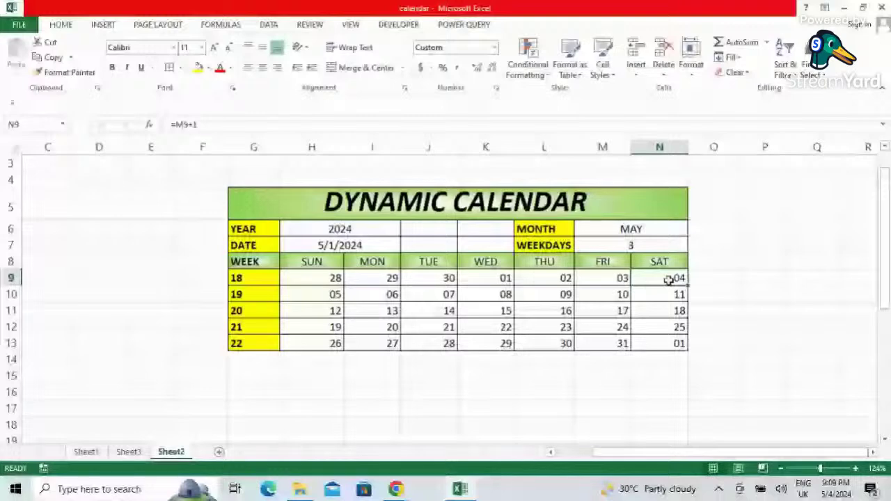
# Examine the first week's Sunday and the last week's Thursday-to-Saturday dates that fall outside January
pyautogui.click(330, 279)
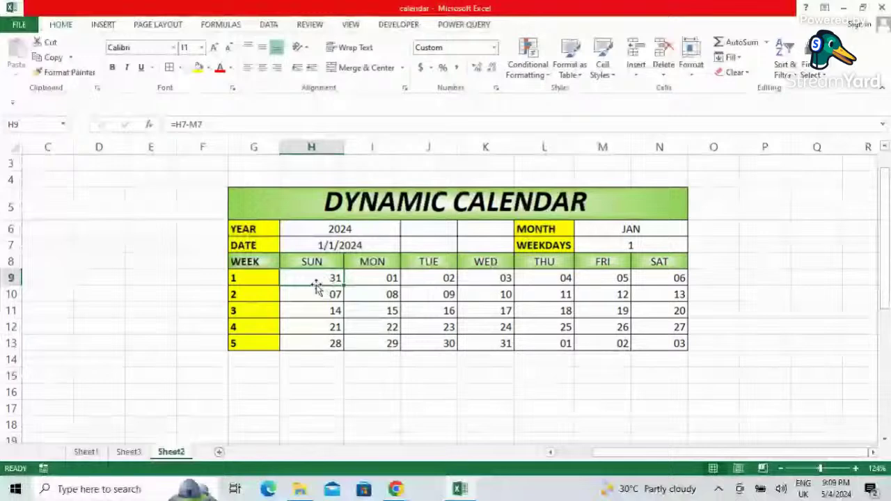
pyautogui.moveTo(550, 344); pyautogui.dragTo(661, 344)
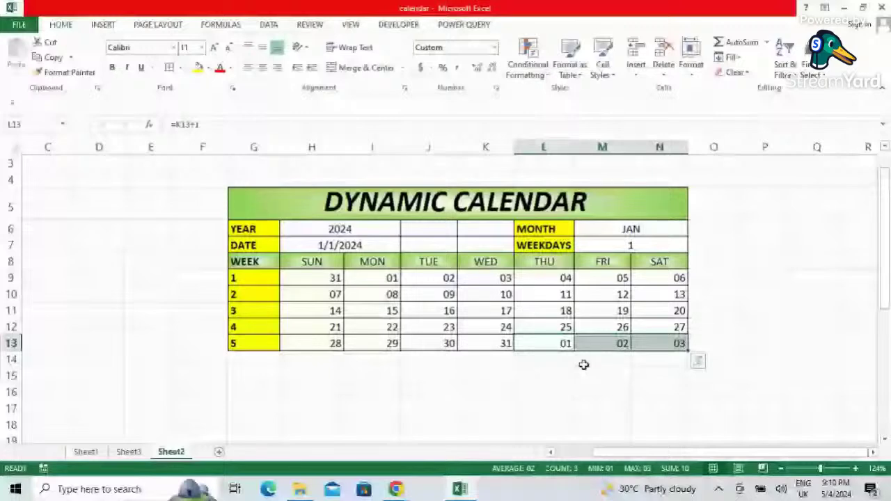
pyautogui.click(360, 290)
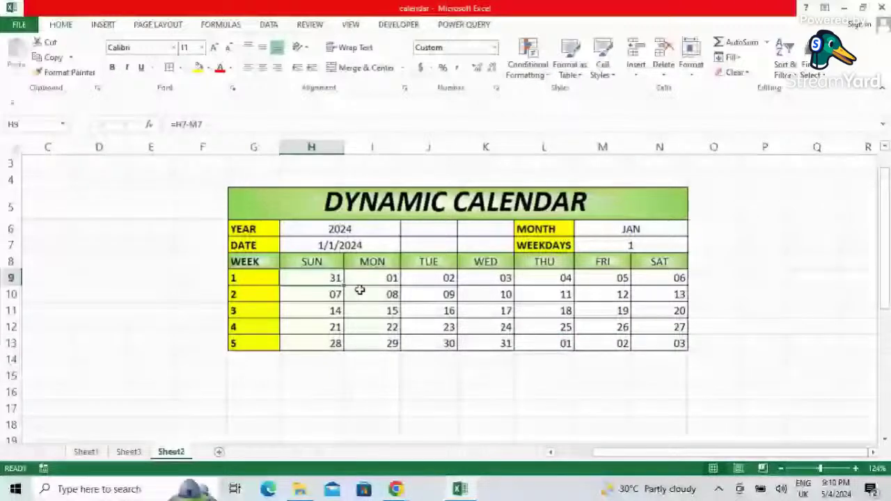
pyautogui.moveTo(552, 339); pyautogui.dragTo(658, 343)
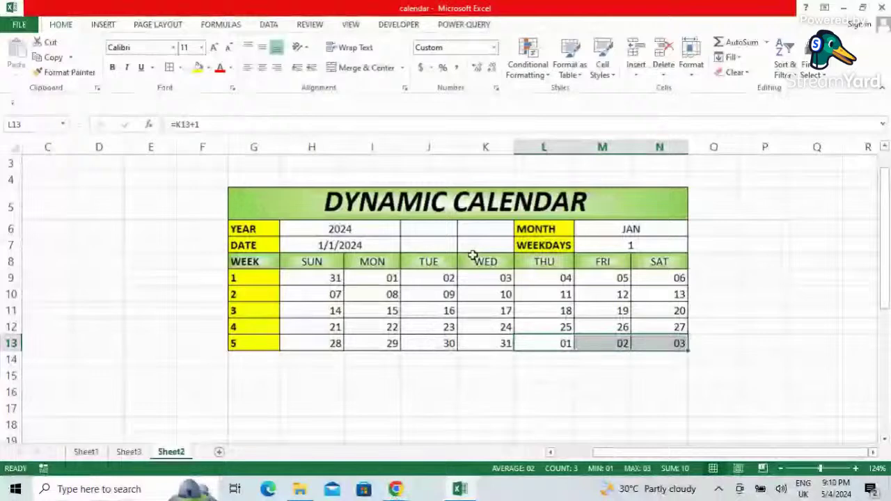
# Switch to the StreamYard studio to check the live comments and return to the calendar workbook in Excel
pyautogui.hotkey('alt', 'Tab')
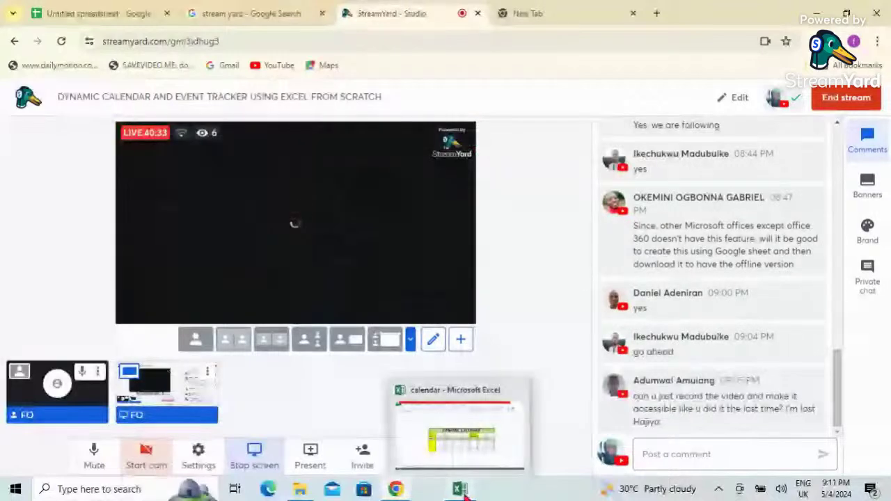
pyautogui.click(461, 490)
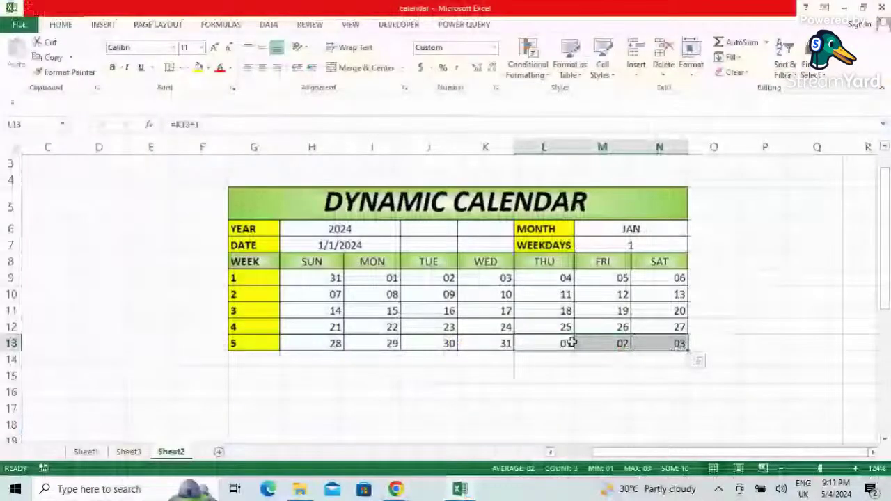
# Review the out-of-month dates in H9 and L13:N13 of the January calendar again
pyautogui.press('Down')
pyautogui.press('Down')
pyautogui.press('Down')
pyautogui.click(333, 280)
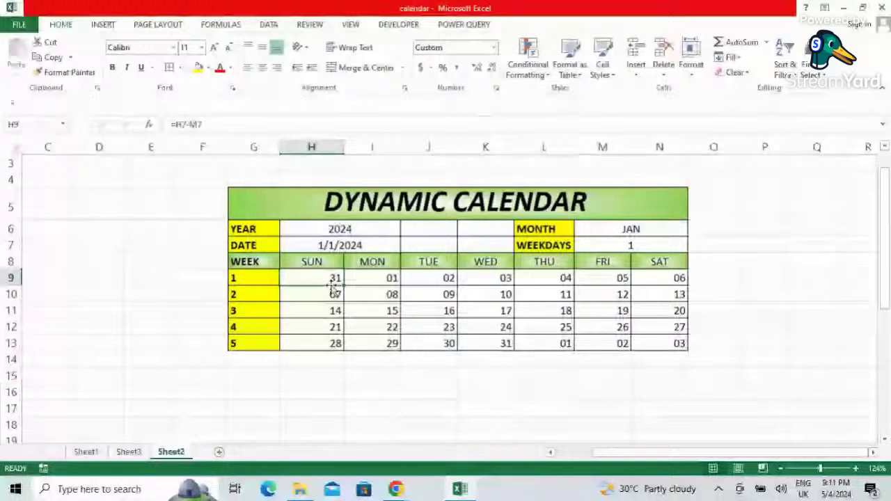
pyautogui.moveTo(544, 343); pyautogui.dragTo(683, 344)
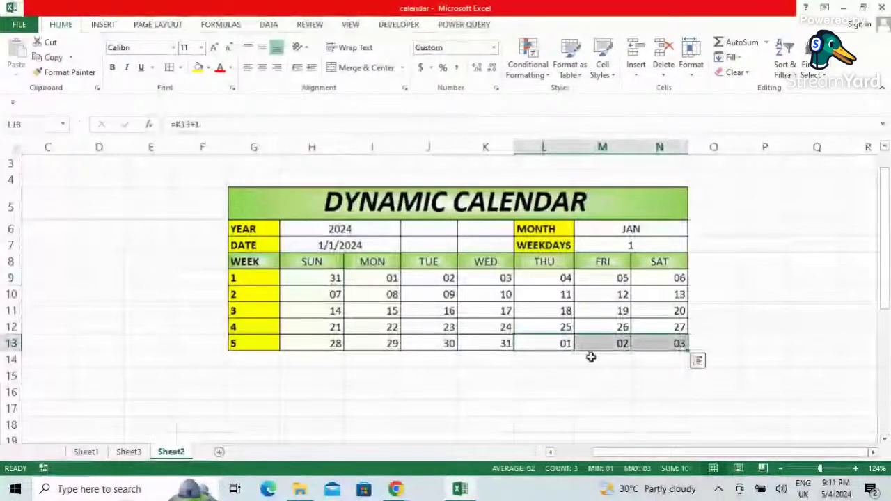
pyautogui.click(766, 311)
pyautogui.click(321, 281)
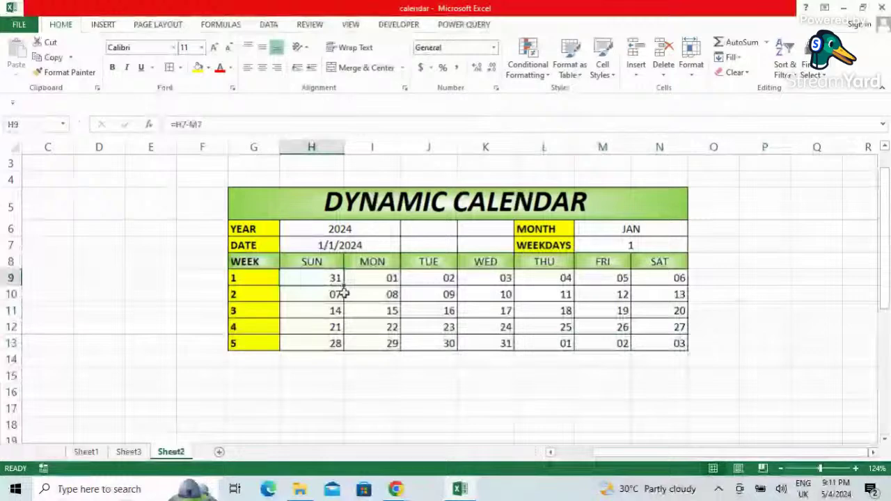
# Choose MAY as the calendar month and inspect the date formulas in N9 and H10
pyautogui.click(647, 230)
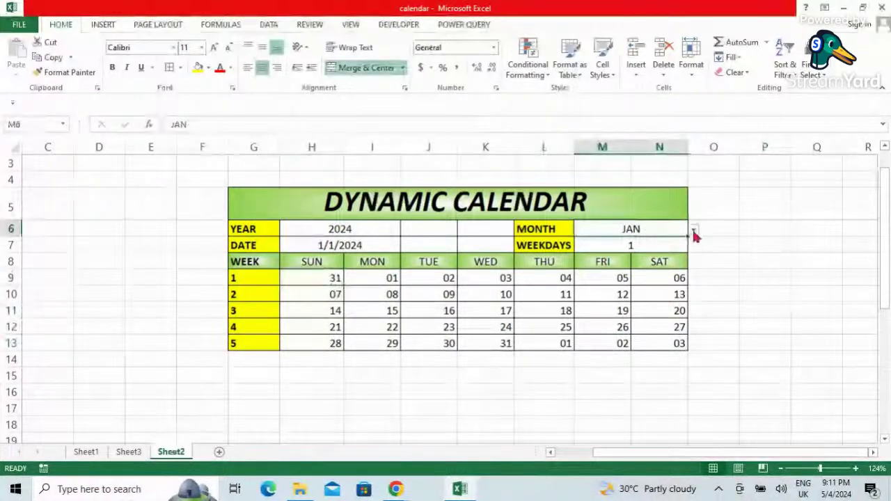
pyautogui.click(693, 232)
pyautogui.click(574, 287)
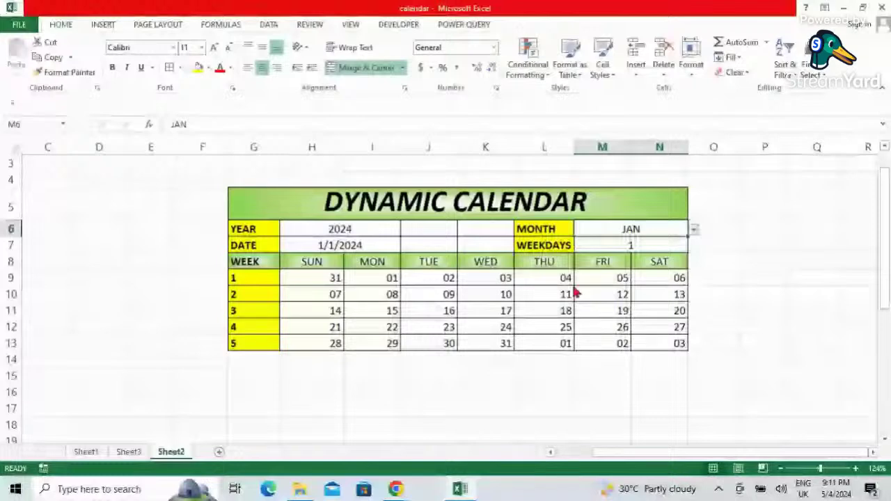
pyautogui.click(659, 278)
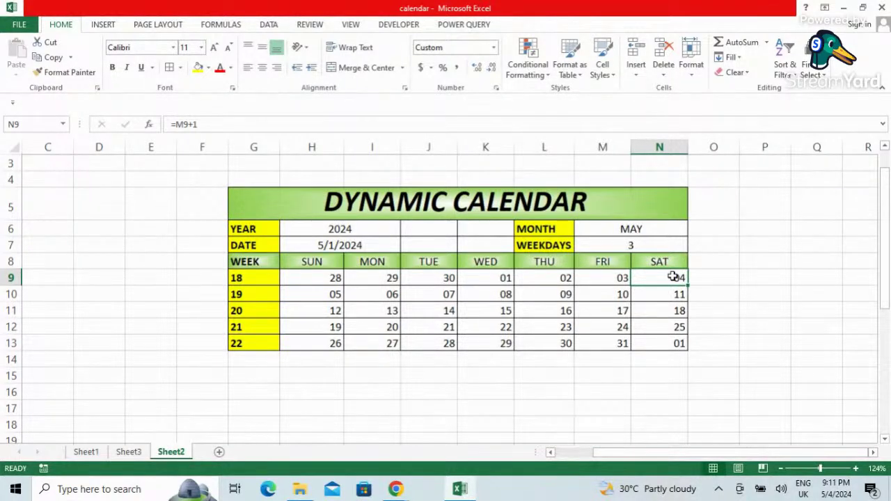
pyautogui.click(322, 294)
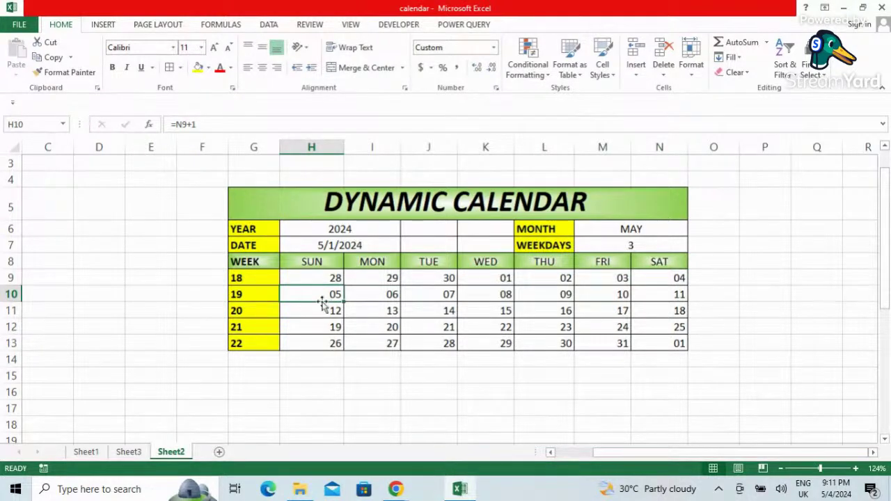
# Start an A Date Occurring conditional formatting rule for Today on the calendar dates H9:N13
pyautogui.click(670, 278)
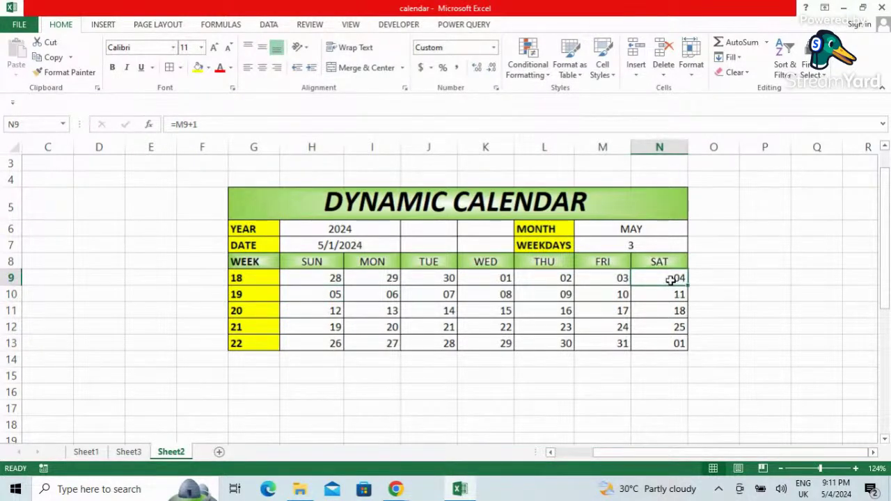
pyautogui.click(747, 299)
pyautogui.moveTo(312, 279); pyautogui.dragTo(670, 342)
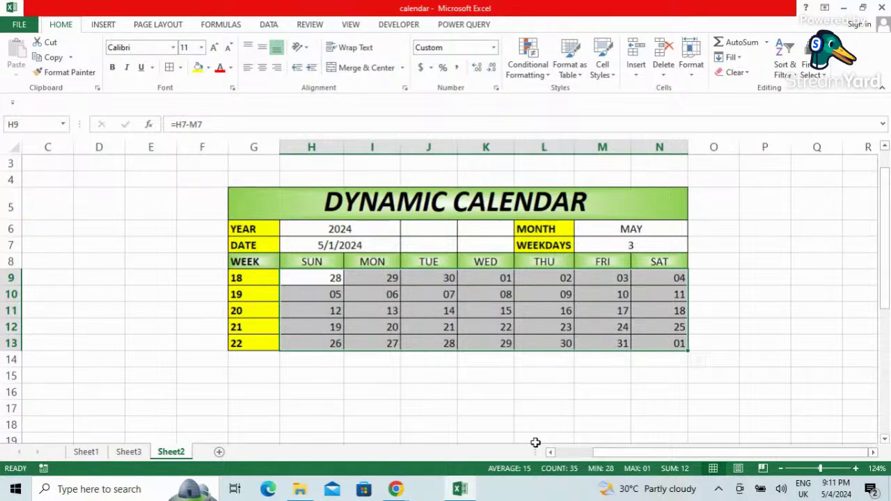
pyautogui.click(527, 64)
pyautogui.moveTo(585, 95)
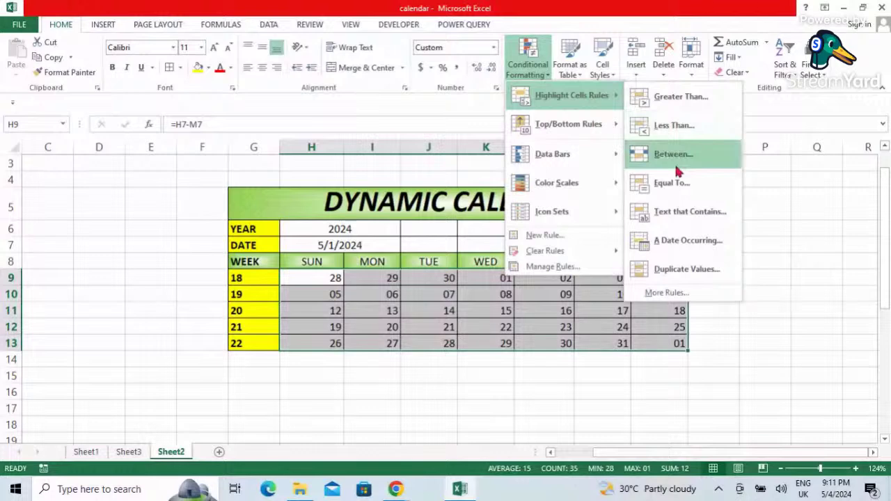
pyautogui.click(673, 242)
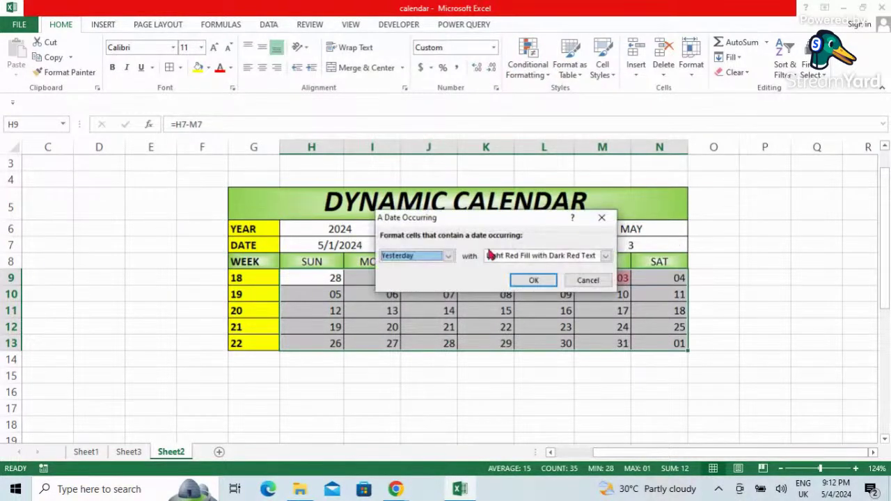
pyautogui.click(449, 257)
pyautogui.click(408, 277)
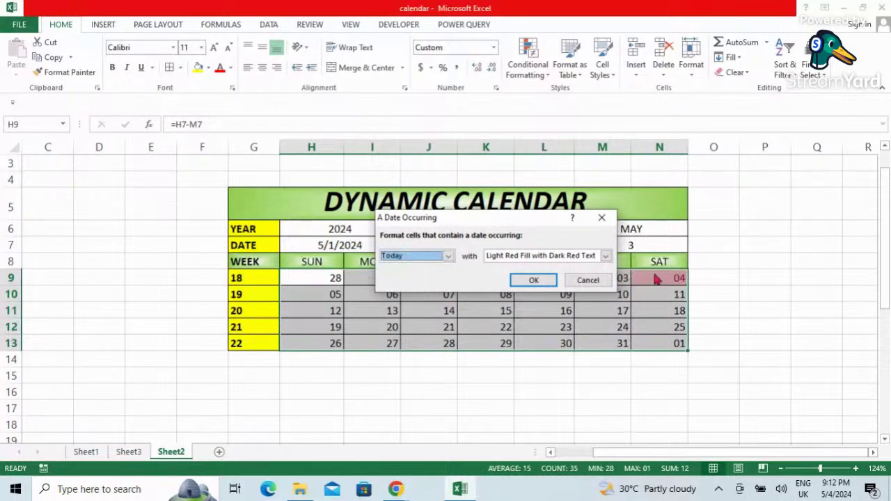
# Apply Green Fill with Dark Green Text to the Today rule and check cells N9 and H10
pyautogui.click(606, 256)
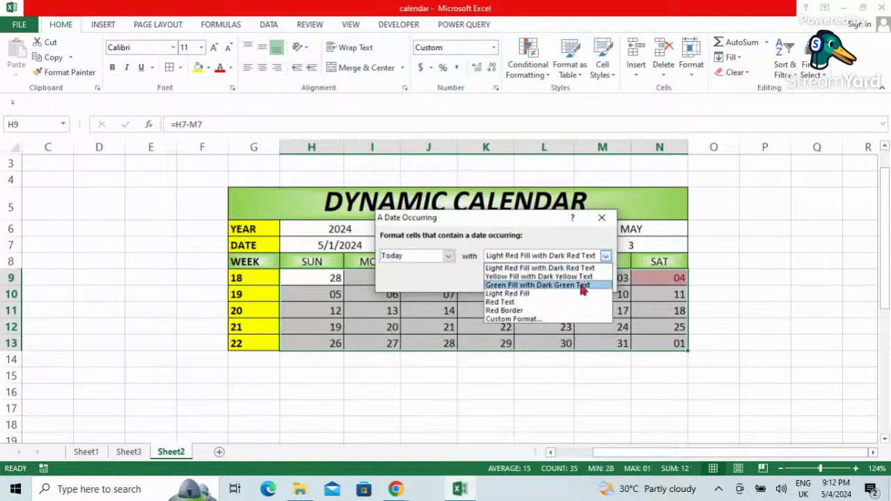
pyautogui.click(533, 285)
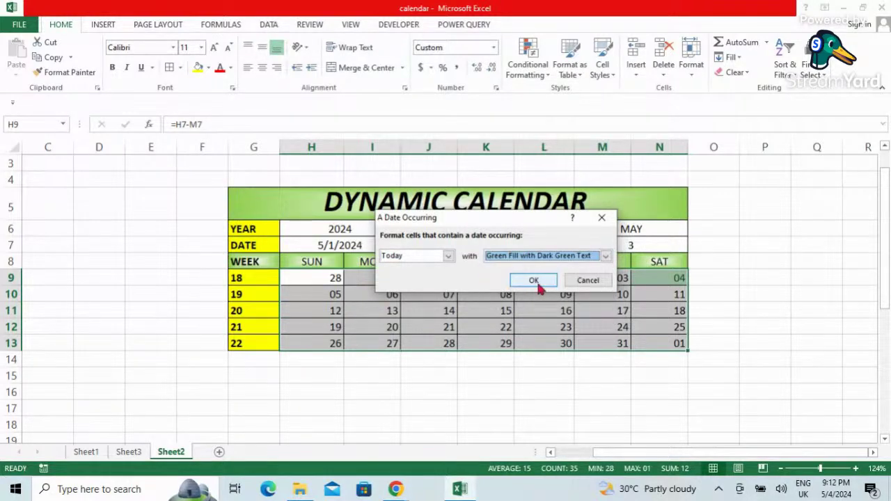
pyautogui.click(534, 281)
pyautogui.click(764, 342)
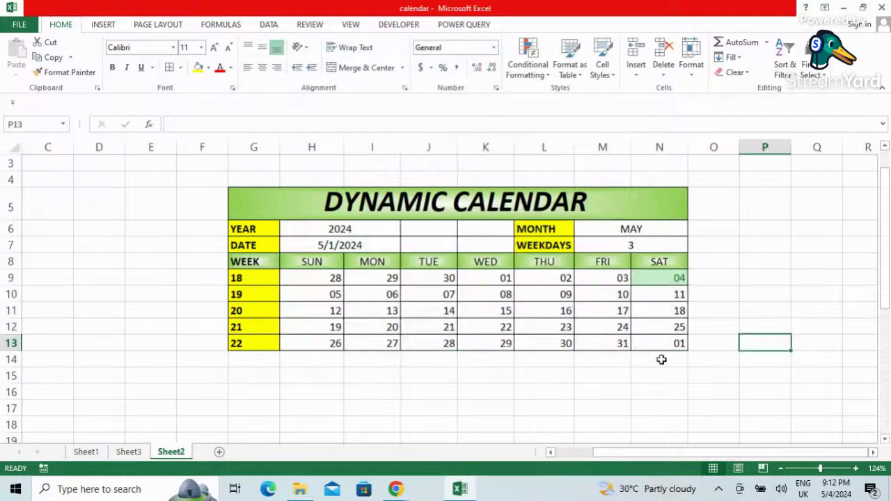
pyautogui.click(670, 276)
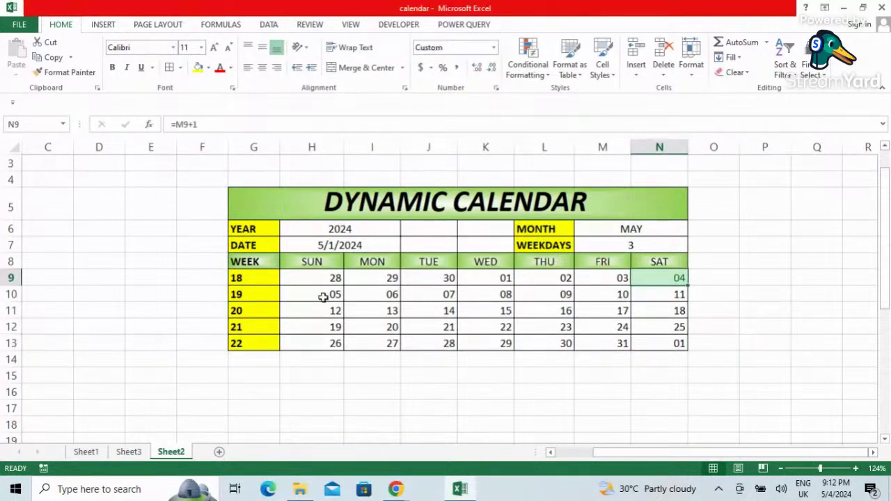
pyautogui.click(315, 298)
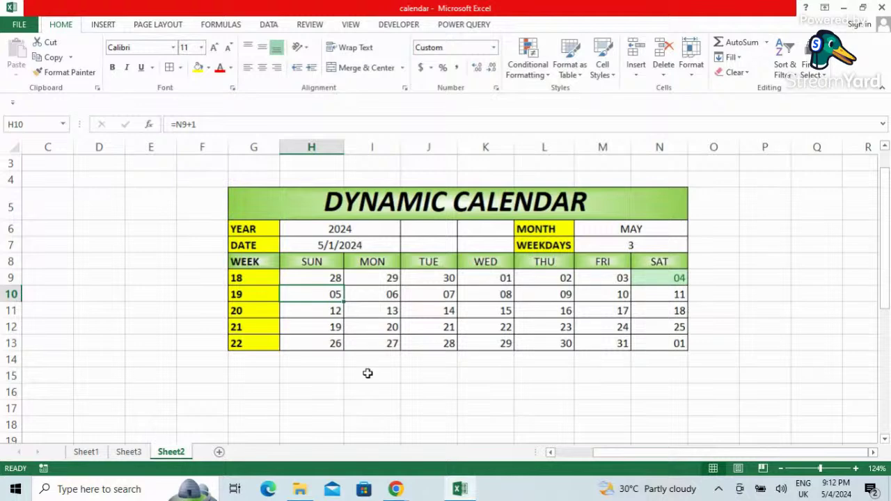
# Choose JAN as the calendar month and review the out-of-month dates in H9 and L13:N13
pyautogui.click(654, 229)
pyautogui.click(693, 229)
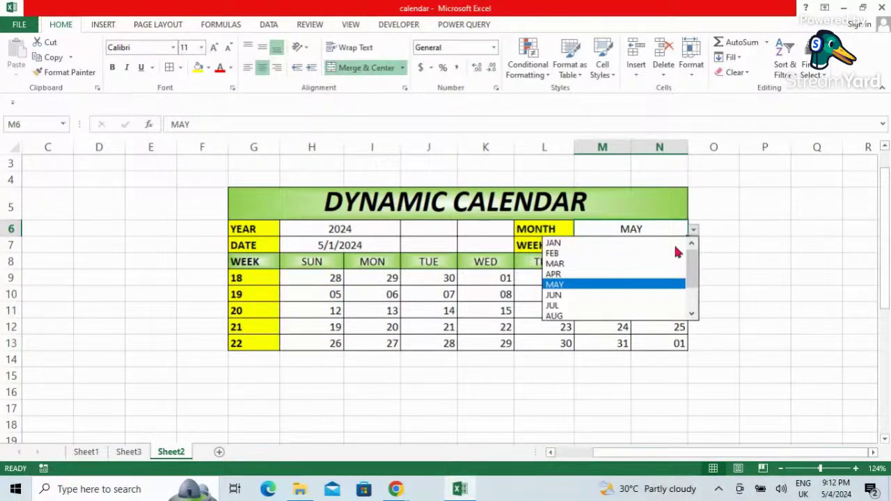
pyautogui.click(640, 244)
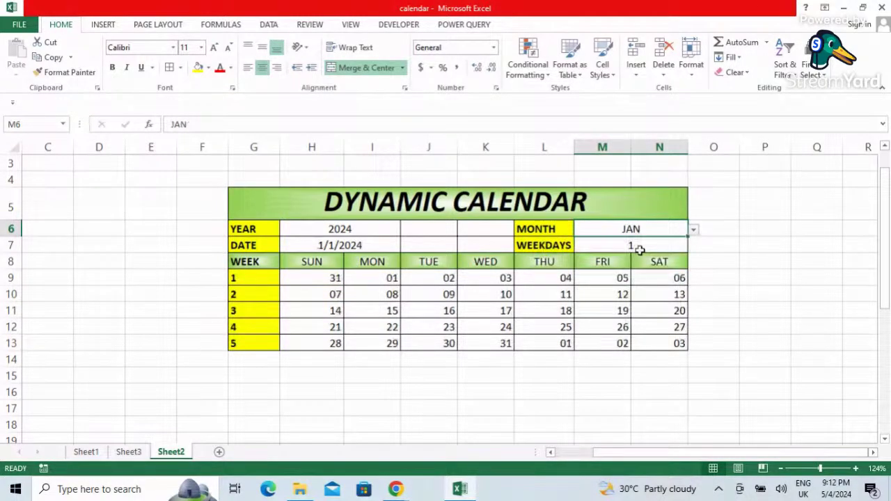
pyautogui.click(327, 278)
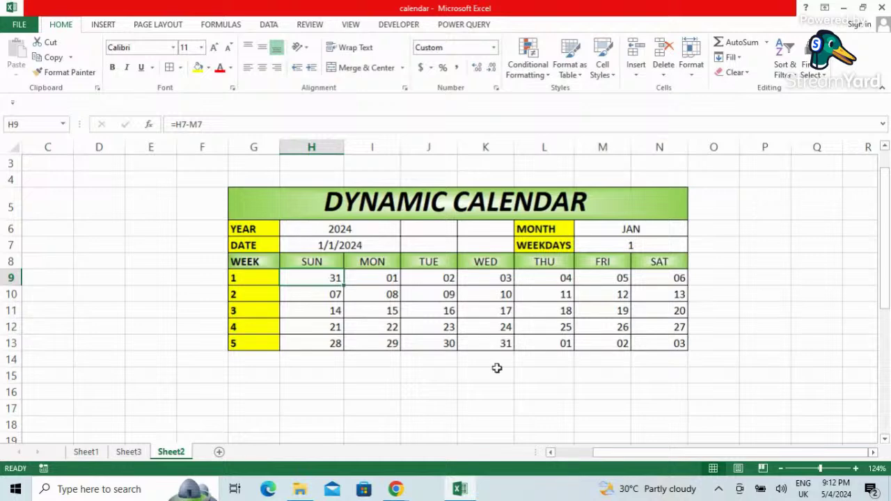
pyautogui.moveTo(539, 344); pyautogui.dragTo(651, 343)
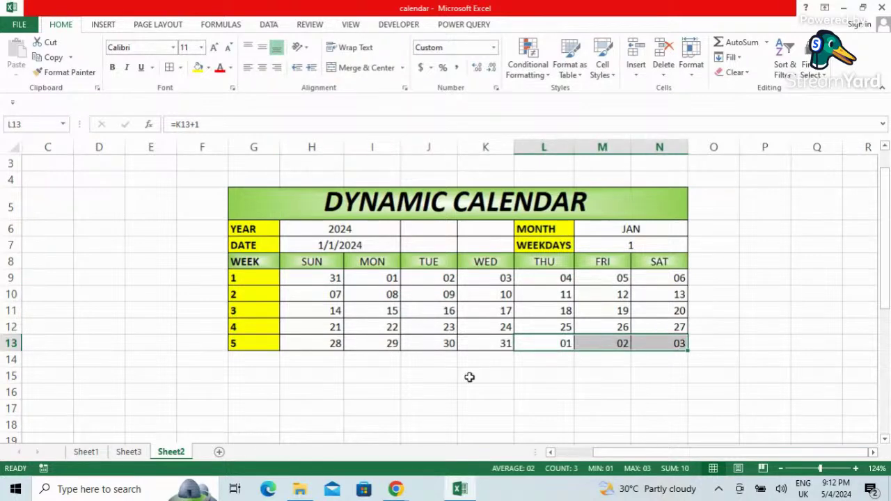
# Start a new conditional formatting rule on H9:N13 that uses a formula to determine which cells to format
pyautogui.moveTo(327, 278); pyautogui.dragTo(658, 344)
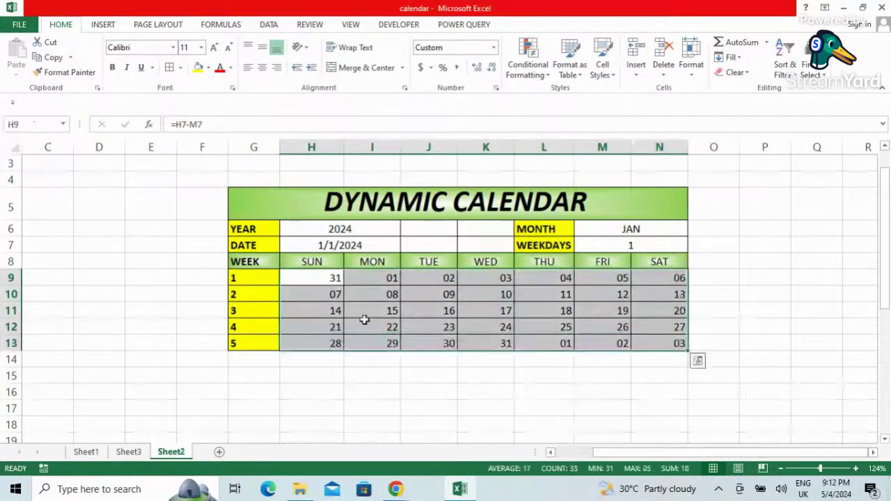
pyautogui.click(548, 76)
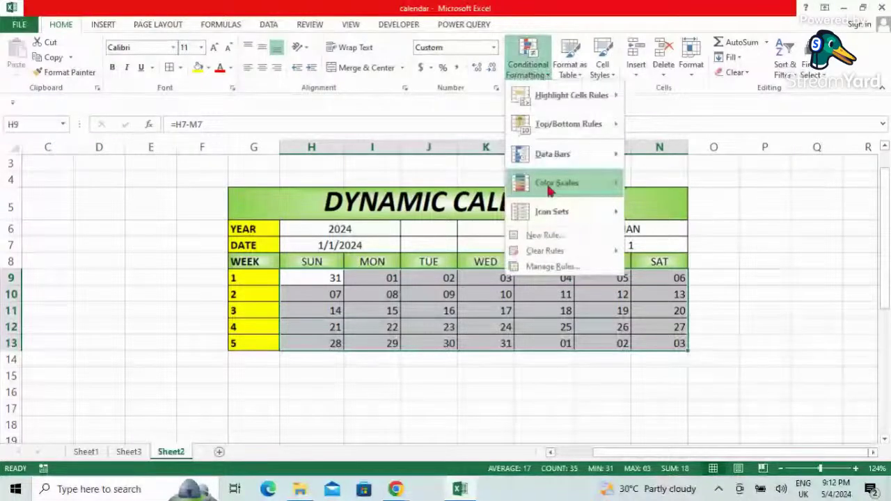
pyautogui.click(539, 238)
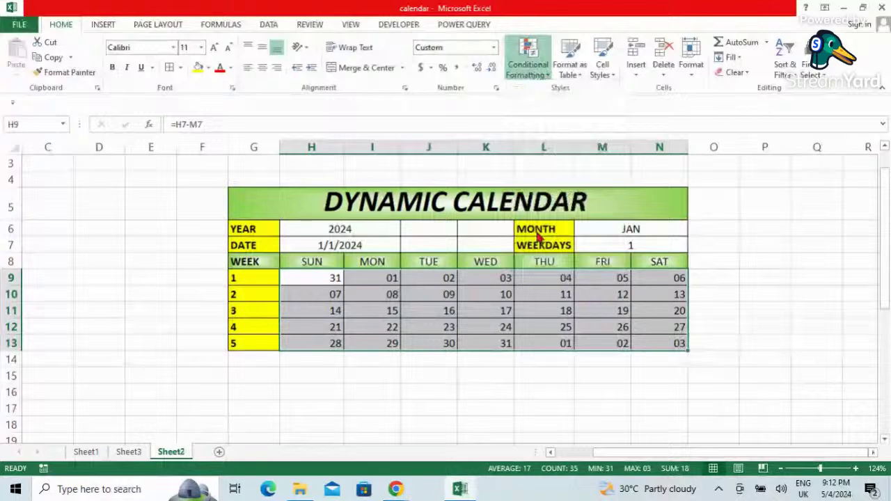
pyautogui.moveTo(520, 149); pyautogui.dragTo(581, 86)
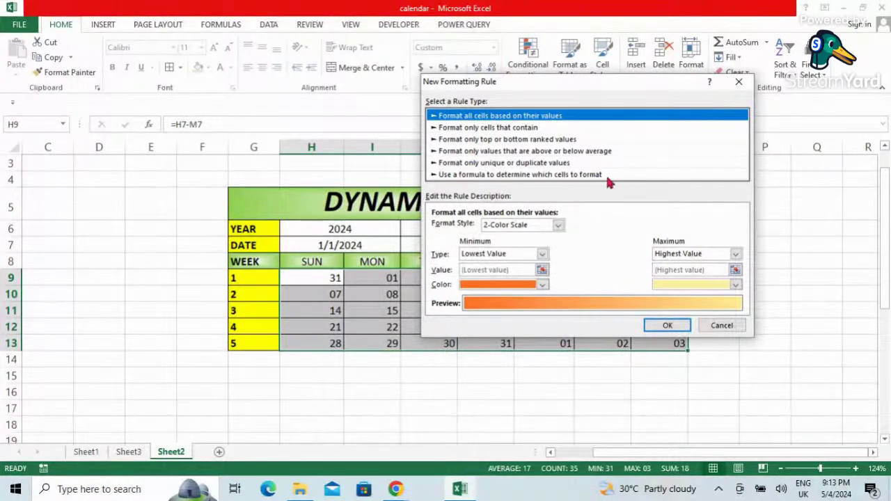
pyautogui.click(566, 175)
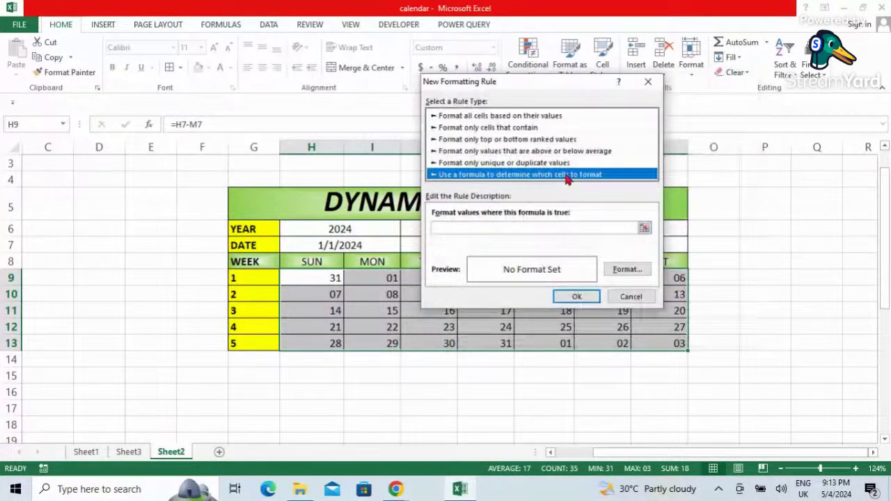
# Enter =H9<$H$7 as the rule's formula, with H9 as a relative reference and H7 absolute
pyautogui.click(447, 227)
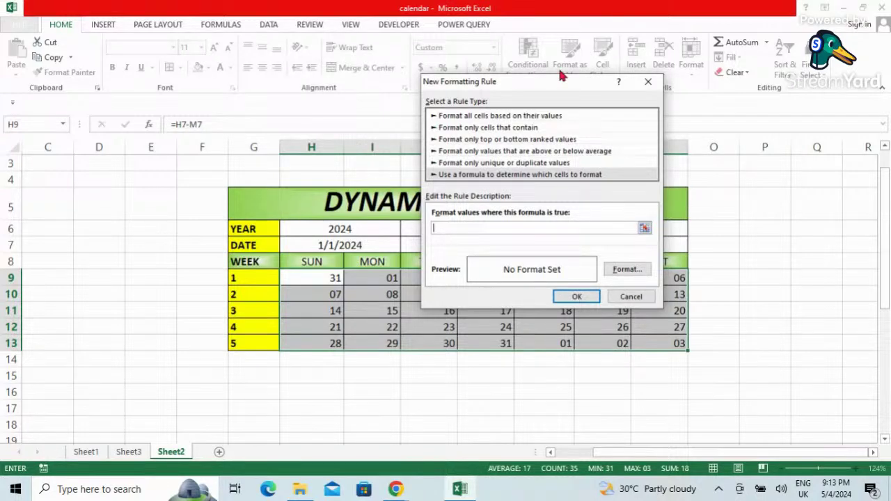
pyautogui.moveTo(554, 82); pyautogui.dragTo(568, 112)
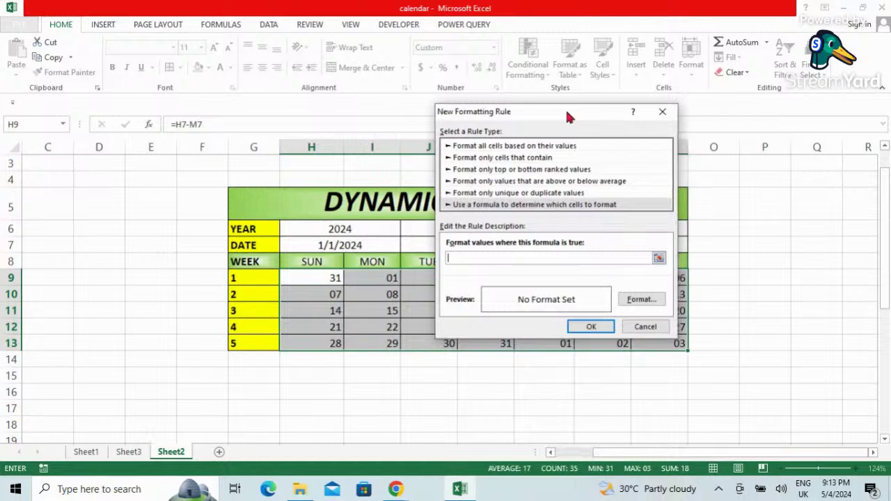
pyautogui.click(323, 277)
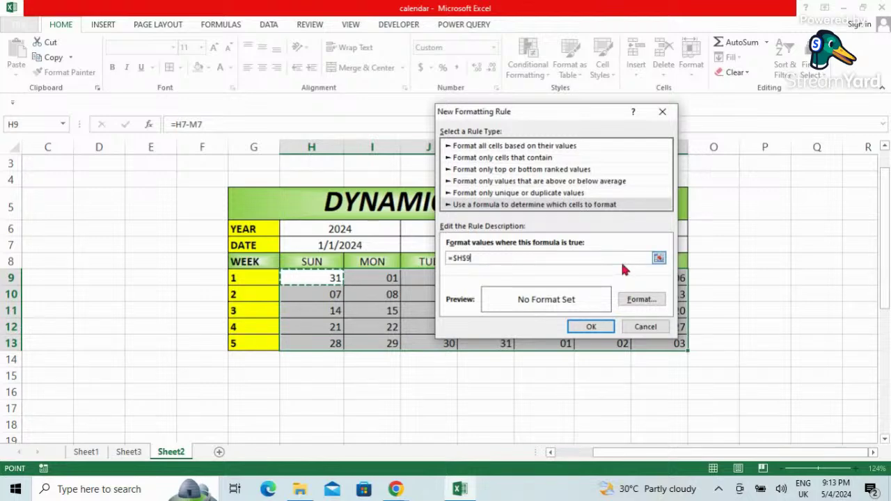
pyautogui.write('<')
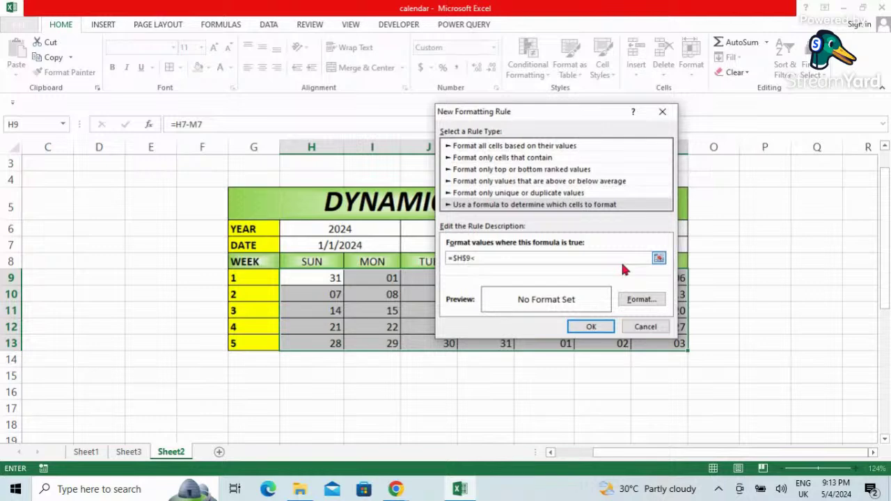
pyautogui.click(335, 245)
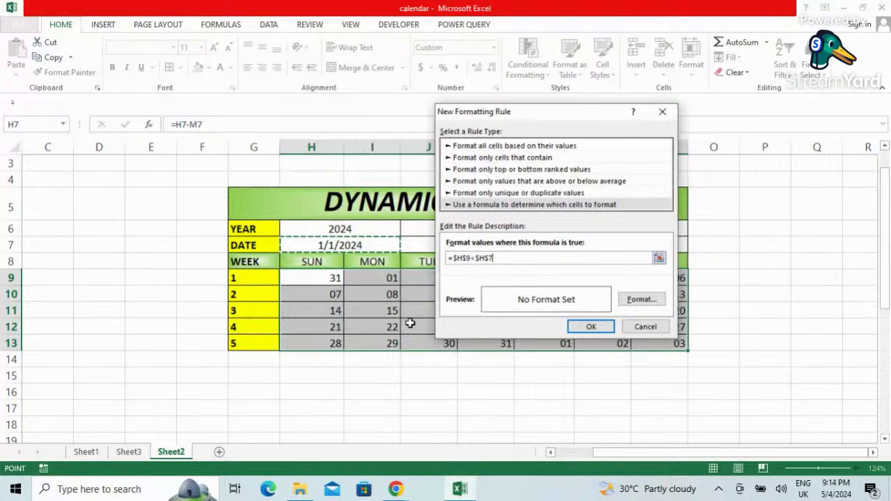
pyautogui.click(459, 259)
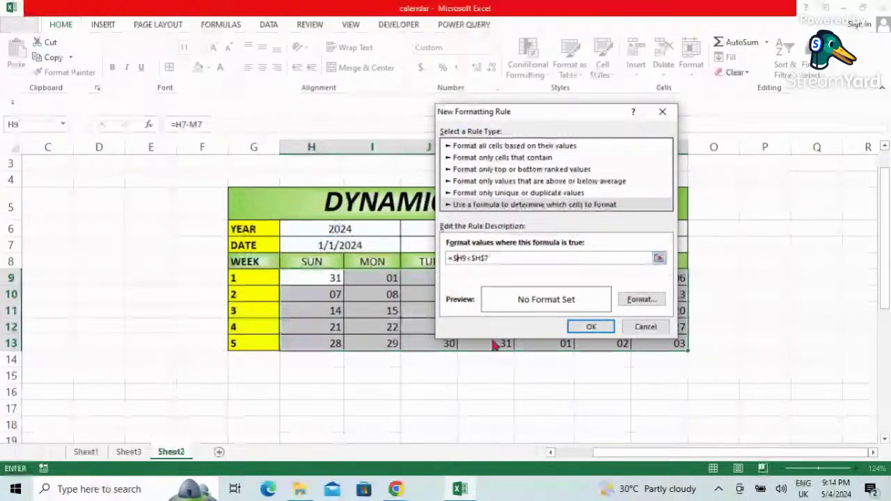
pyautogui.press('BackSpace')
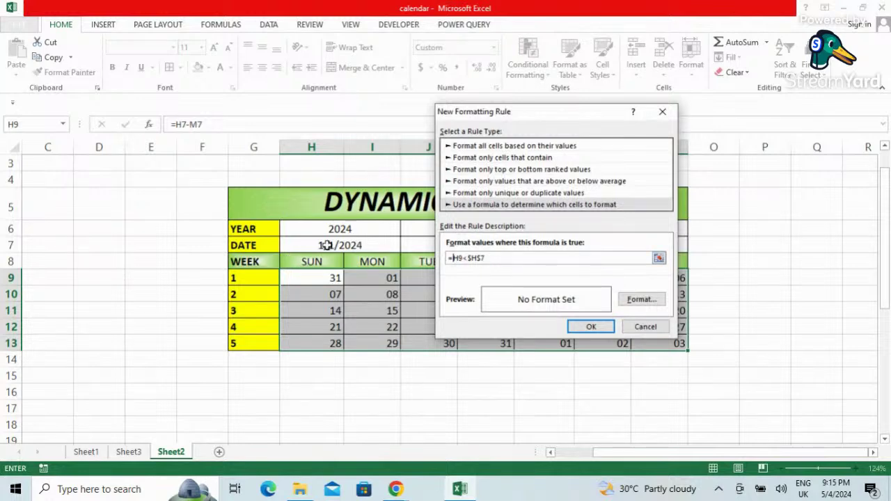
# Give the rule a dark grey font and a light grey fill, apply it, and check cell H9
pyautogui.click(639, 303)
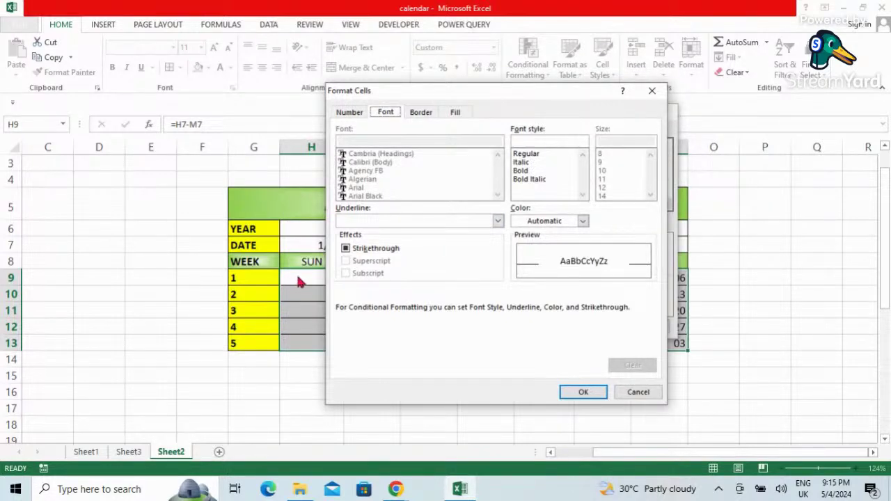
pyautogui.click(584, 222)
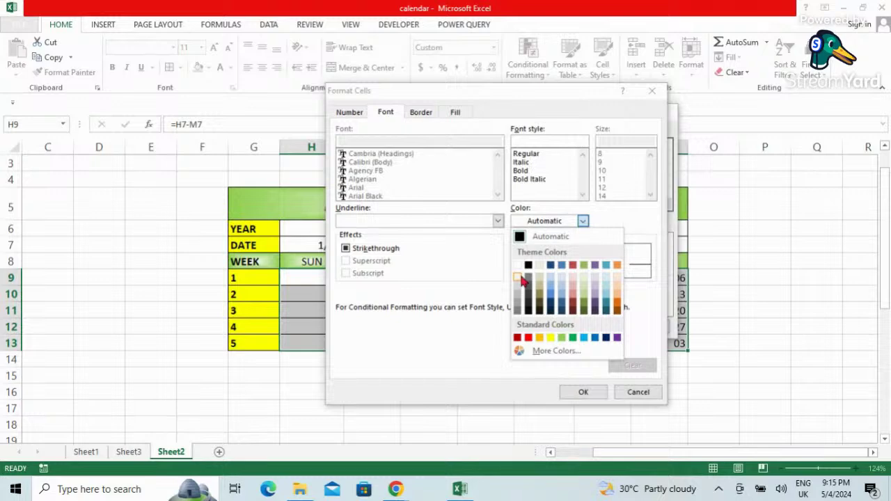
pyautogui.click(521, 310)
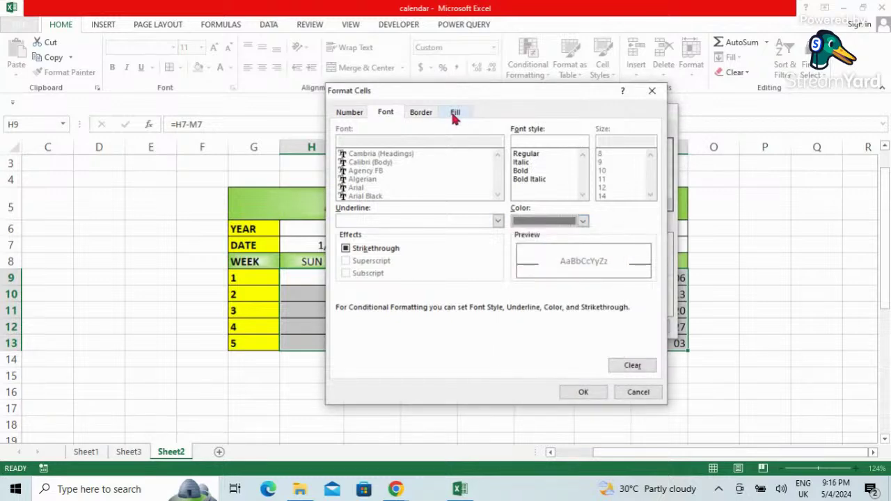
pyautogui.click(455, 113)
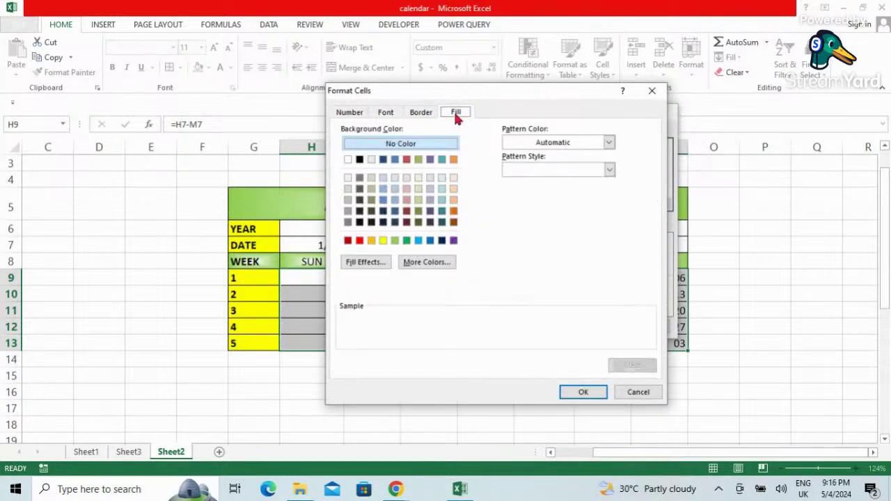
pyautogui.click(348, 189)
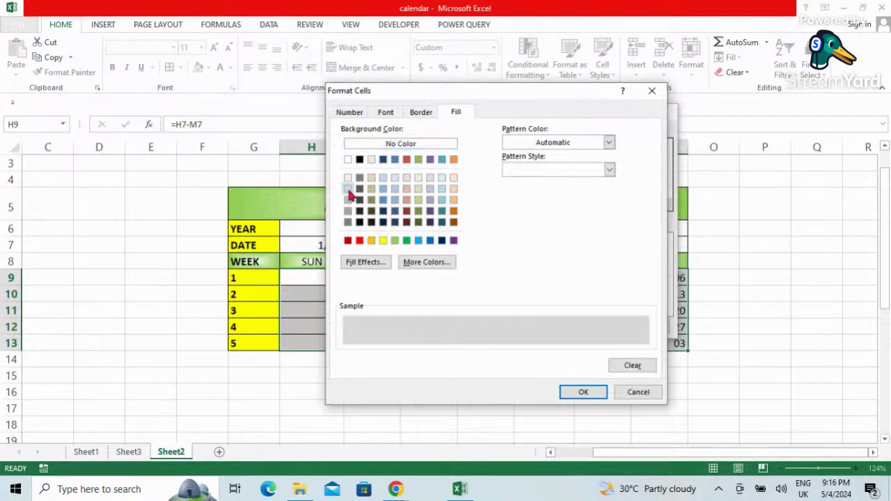
pyautogui.click(588, 394)
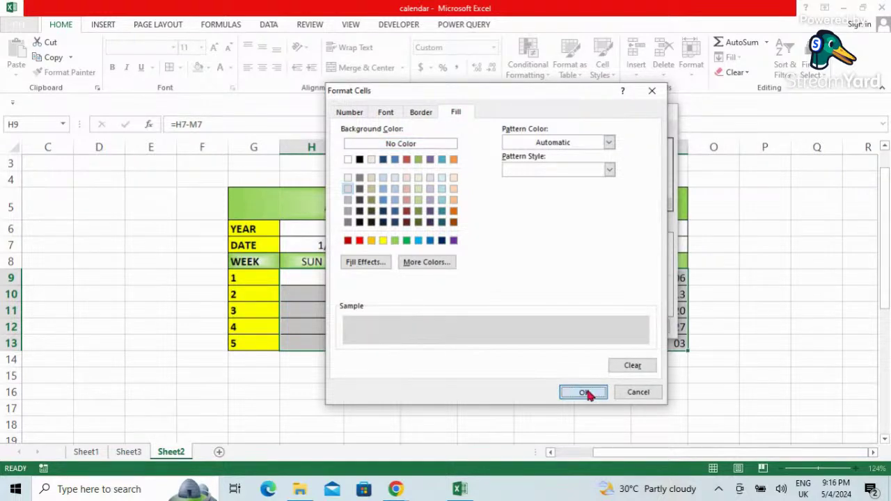
pyautogui.click(589, 327)
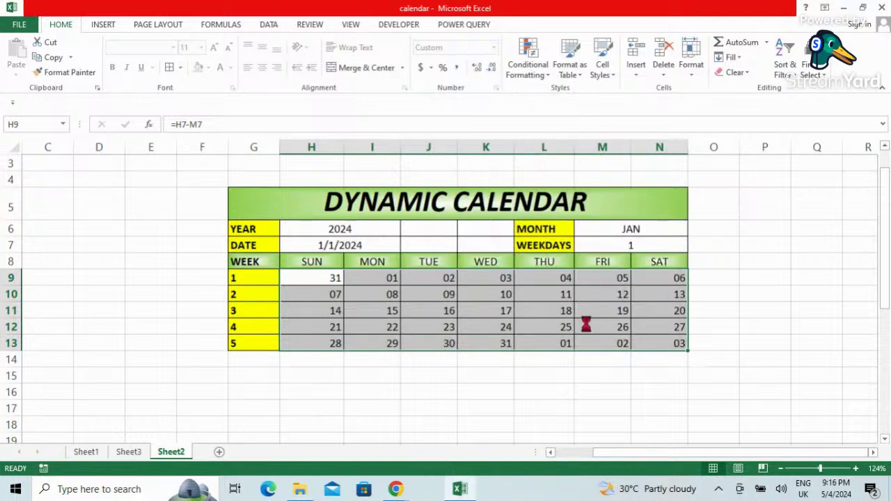
pyautogui.click(783, 300)
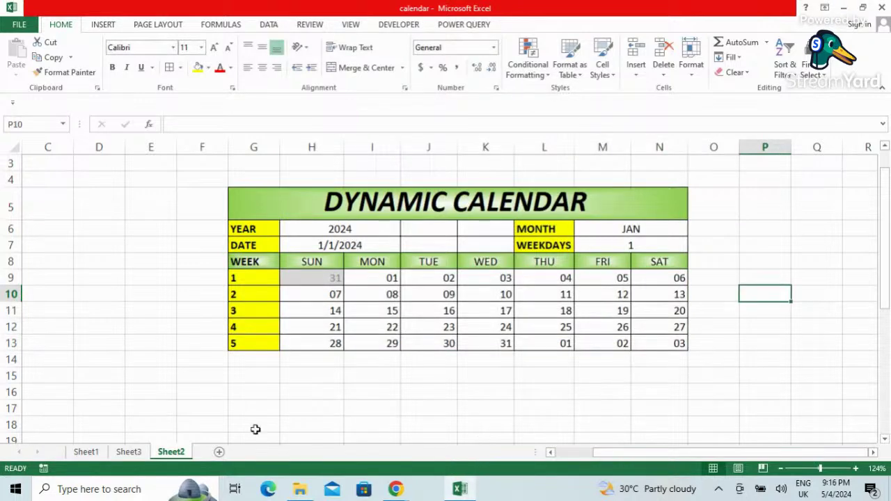
pyautogui.click(317, 284)
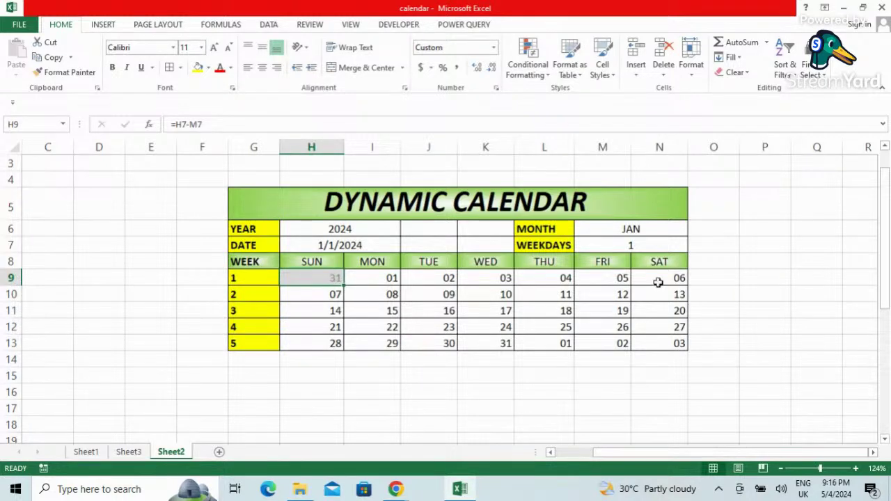
# Choose FEB as the calendar month and check the shading of the out-of-month dates in H9:K9
pyautogui.click(677, 231)
pyautogui.click(694, 232)
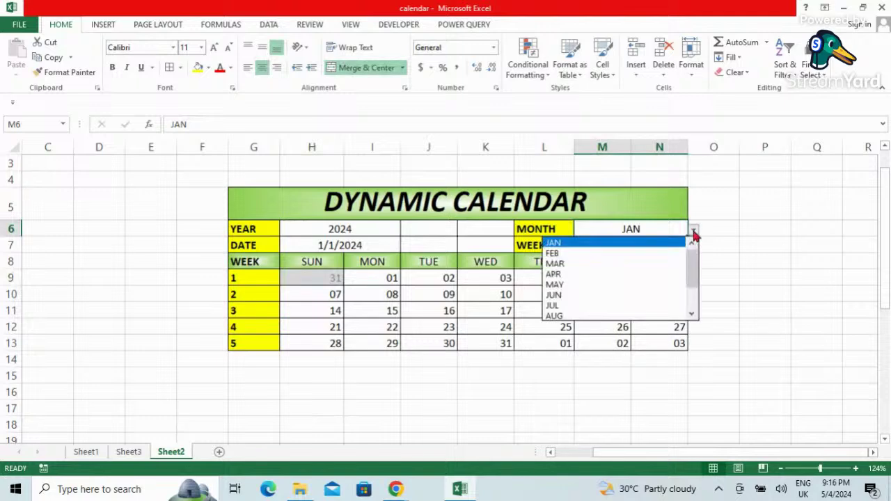
pyautogui.click(662, 254)
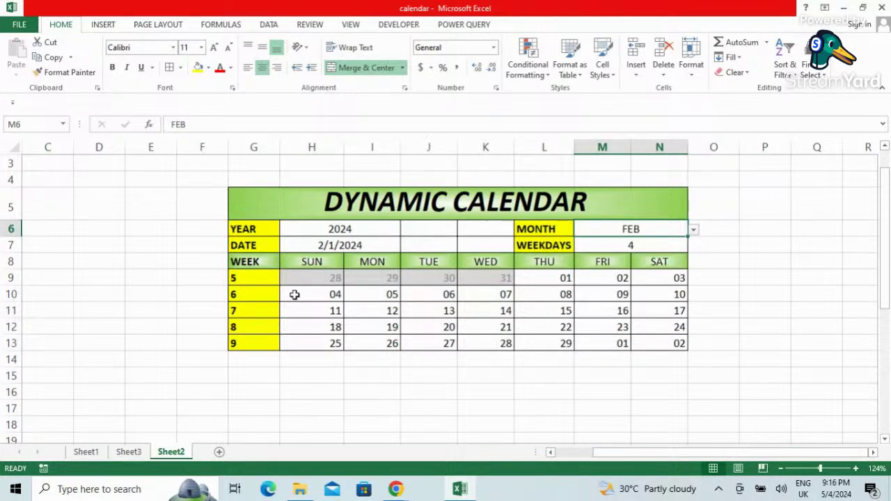
pyautogui.click(331, 278)
pyautogui.click(376, 280)
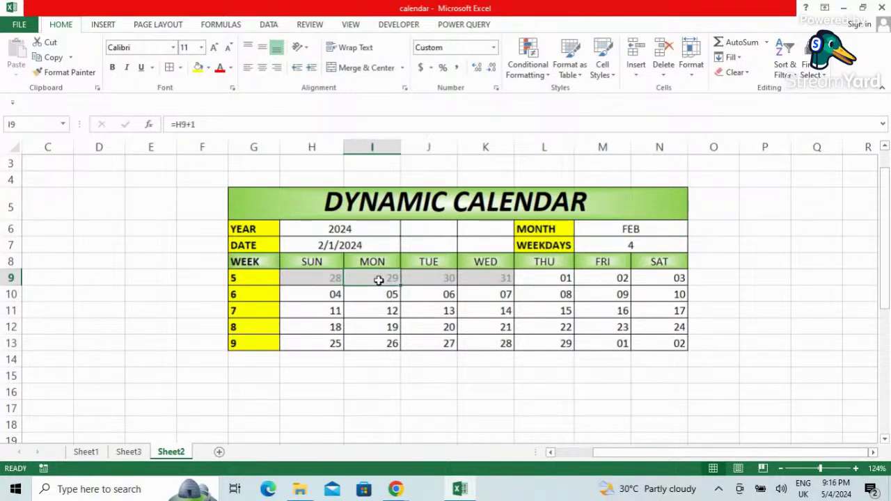
pyautogui.click(437, 281)
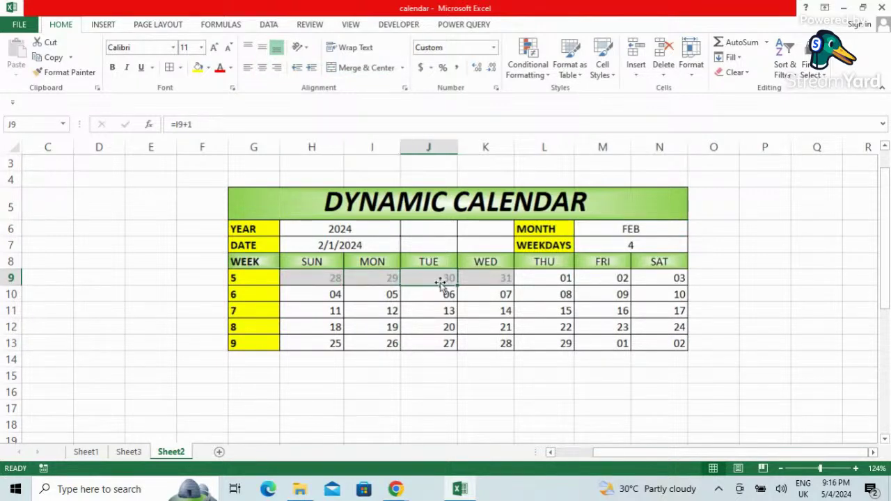
pyautogui.click(488, 277)
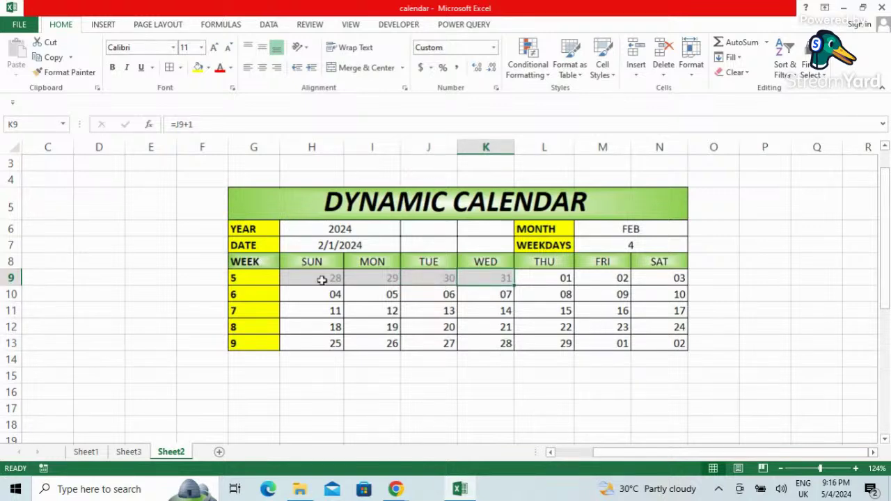
pyautogui.moveTo(324, 278); pyautogui.dragTo(502, 279)
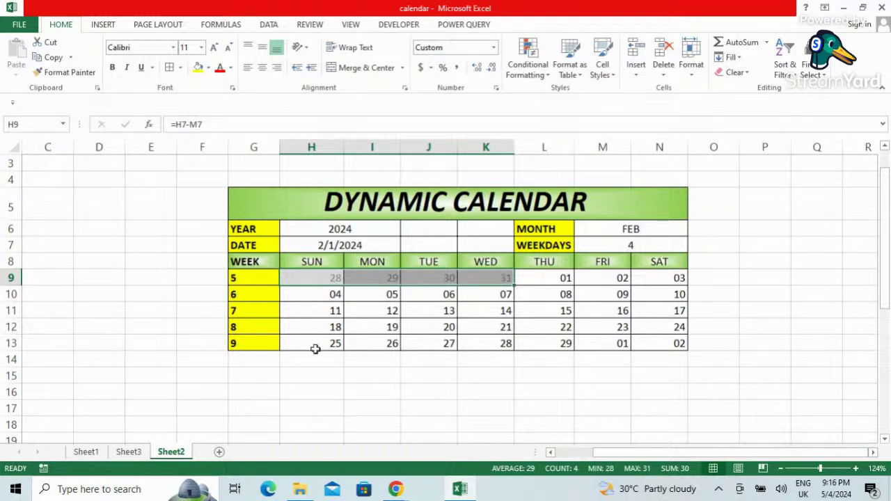
pyautogui.click(329, 374)
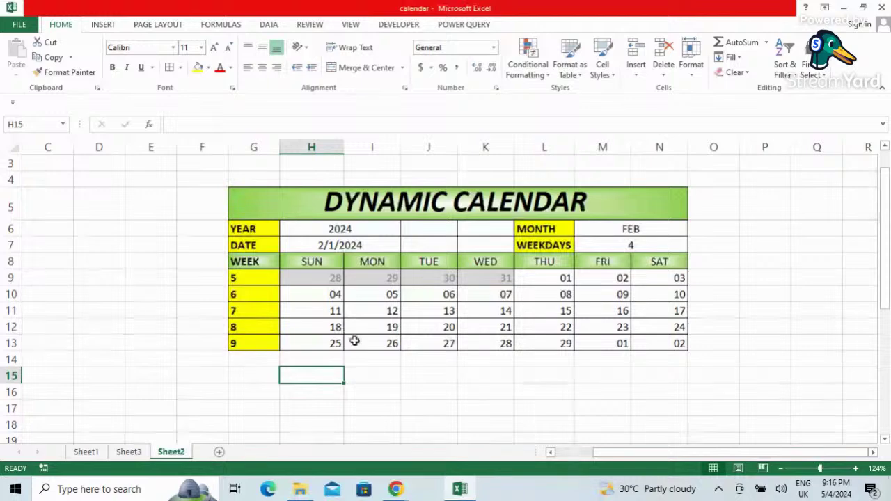
# Review the dates in H9:K9 again and set the calendar month back to JAN
pyautogui.click(332, 278)
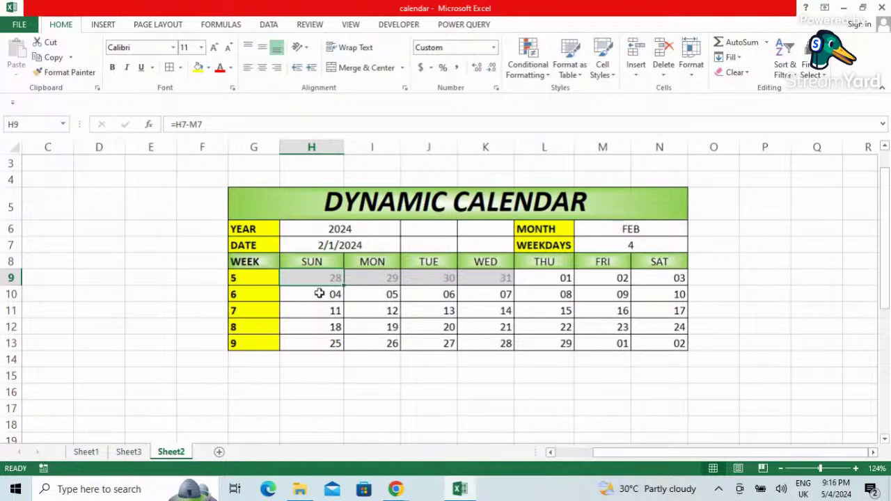
pyautogui.moveTo(327, 279); pyautogui.dragTo(500, 282)
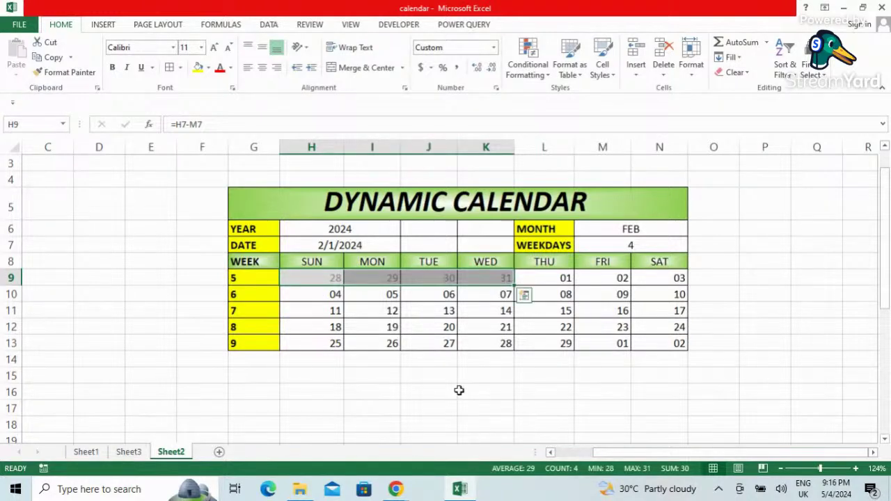
pyautogui.click(459, 390)
pyautogui.click(330, 274)
pyautogui.click(498, 283)
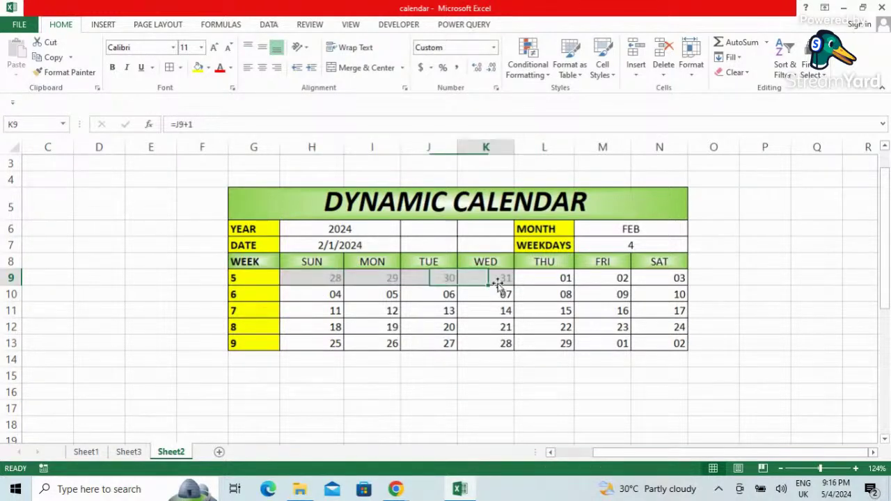
pyautogui.click(651, 229)
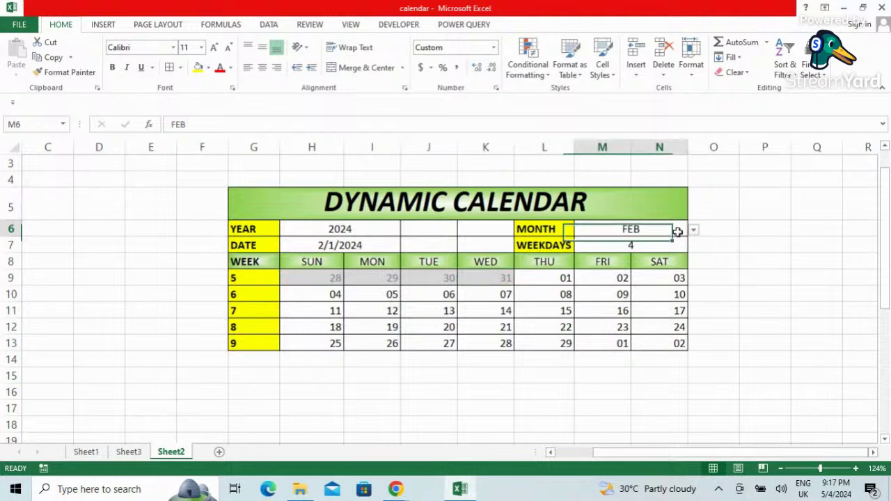
pyautogui.click(695, 232)
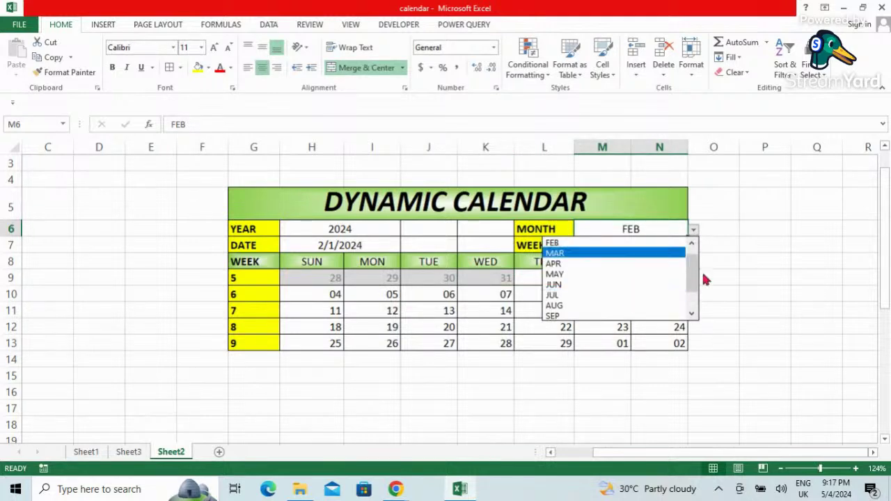
pyautogui.scroll(1, 695, 279)
pyautogui.click(617, 249)
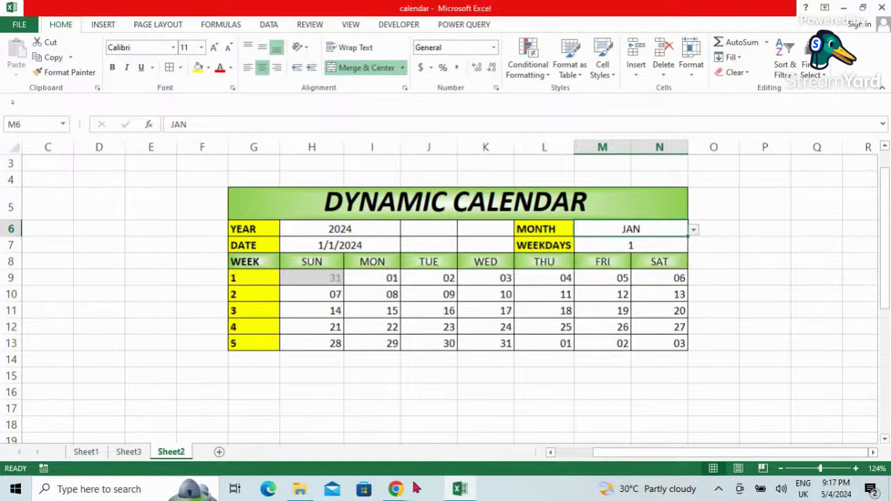
# Switch to the StreamYard studio in Chrome to read the viewer comments and return to the Excel calendar workbook
pyautogui.moveTo(395, 489)
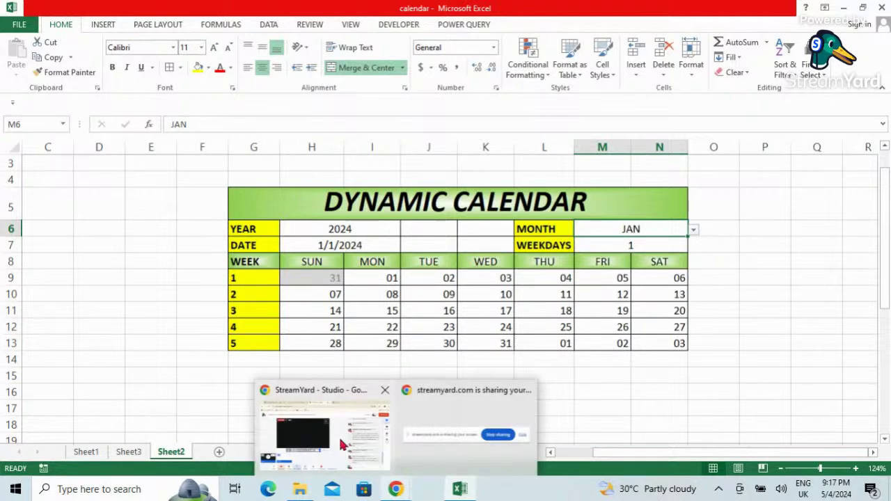
pyautogui.click(342, 444)
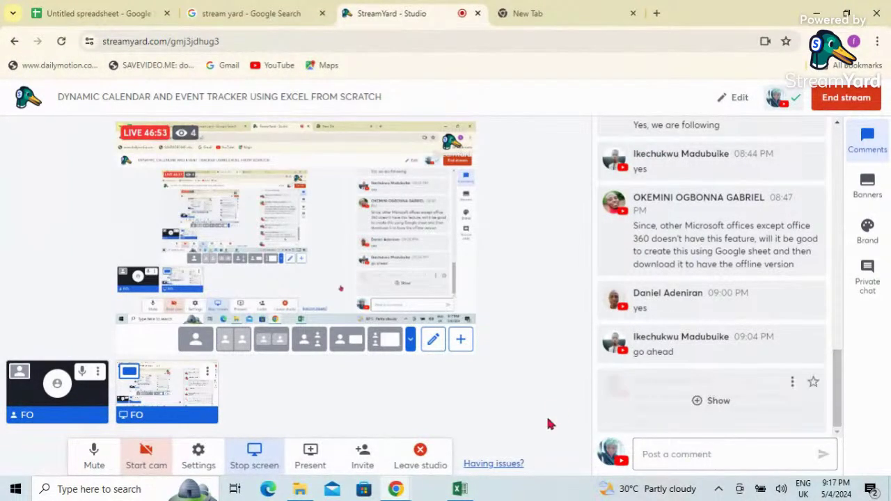
pyautogui.moveTo(458, 490)
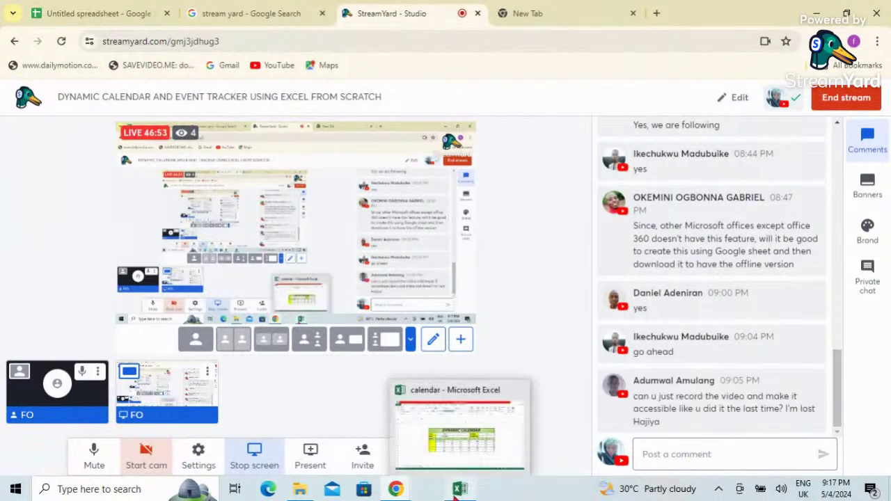
pyautogui.click(476, 439)
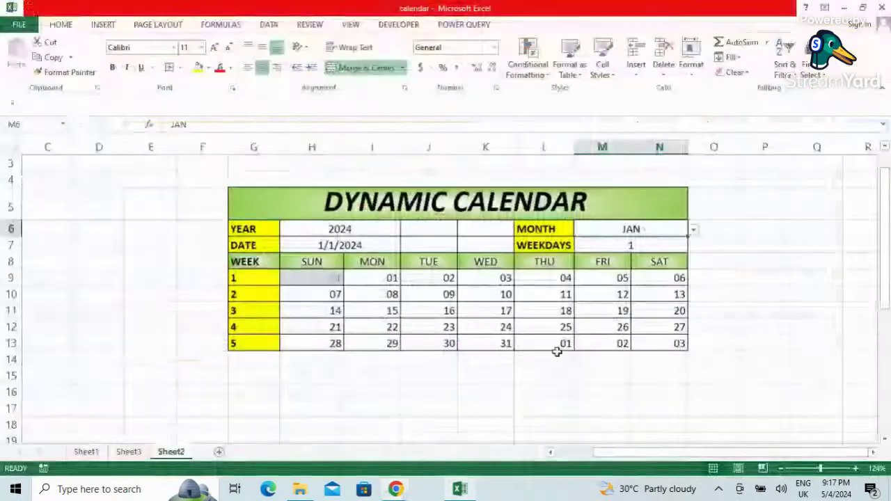
# Examine the next-month dates in L13:N13 at the end of the JAN calendar
pyautogui.moveTo(557, 343); pyautogui.dragTo(660, 343)
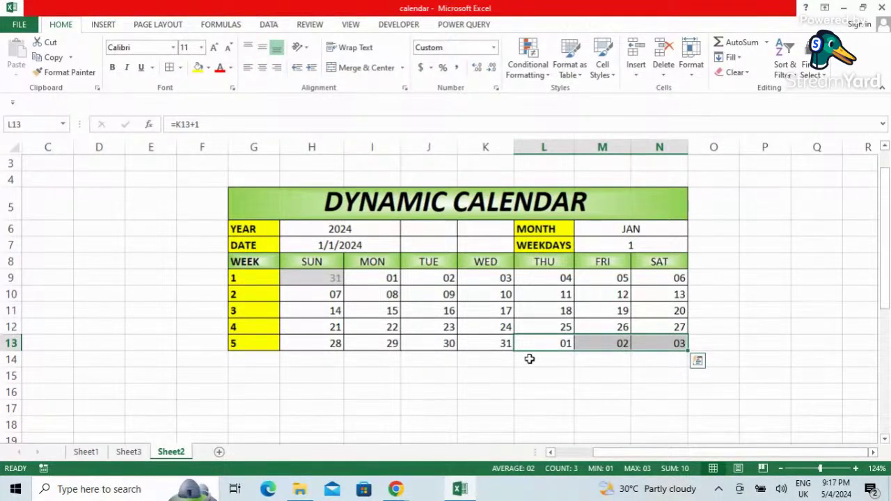
pyautogui.click(483, 404)
pyautogui.moveTo(550, 344); pyautogui.dragTo(673, 346)
pyautogui.click(672, 346)
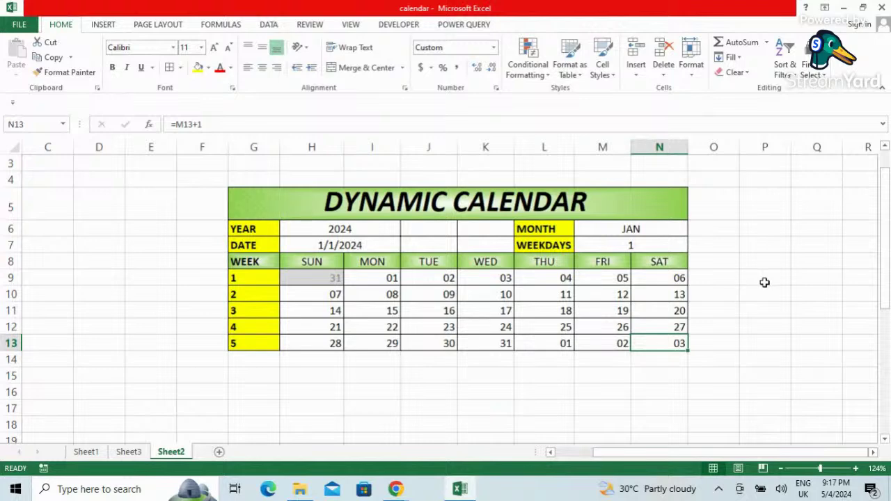
pyautogui.click(52, 295)
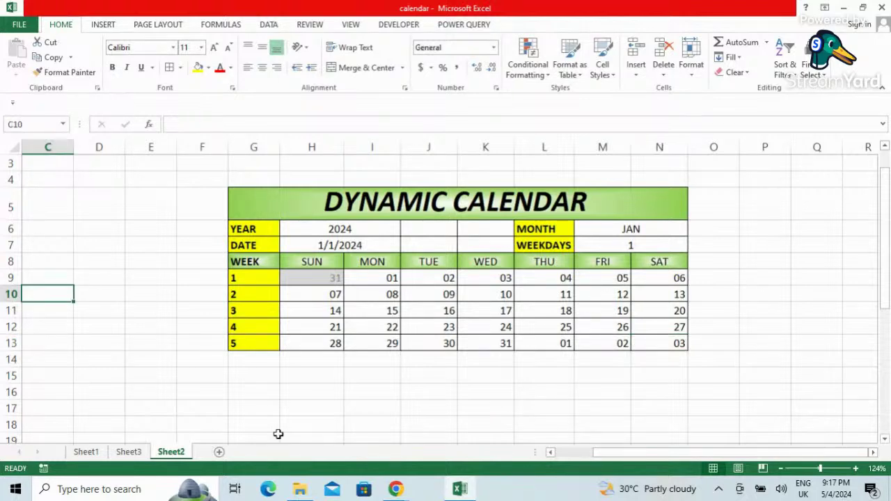
# Enter =EOMONTH(H7,0) in I16, below the calendar, to calculate the last day of the selected month
pyautogui.click(370, 392)
pyautogui.write('=EO')
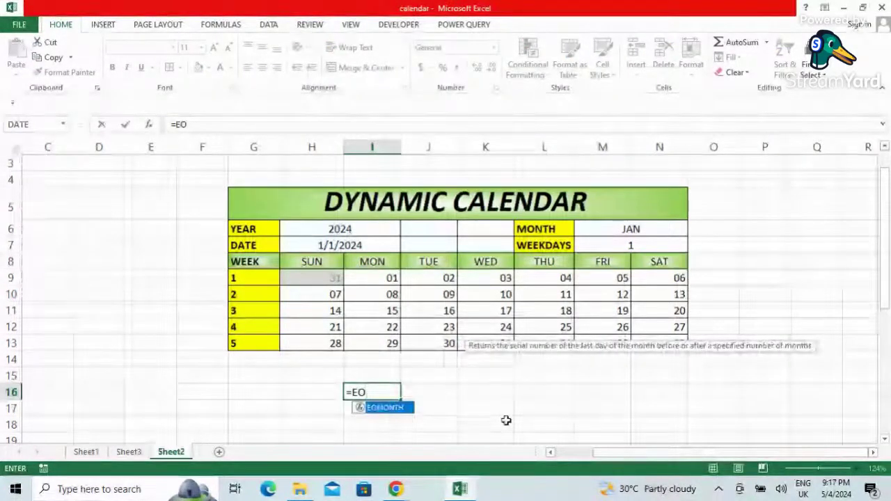
pyautogui.write('M')
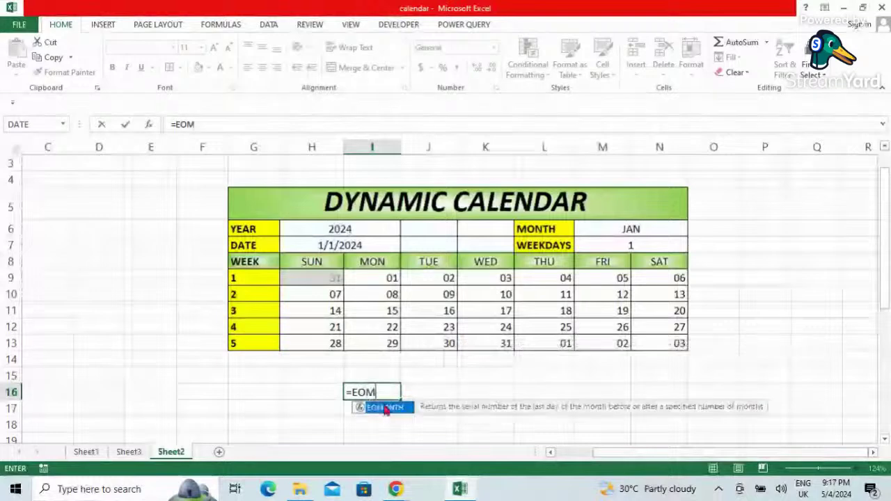
pyautogui.doubleClick(385, 408)
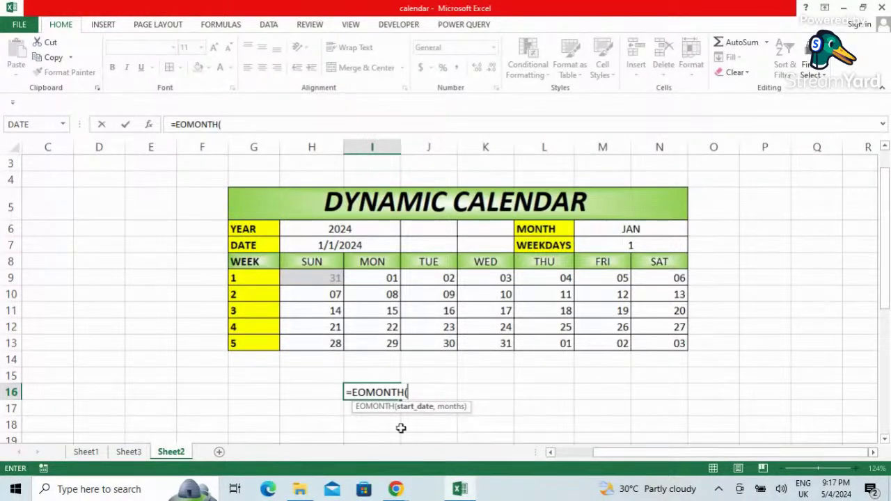
pyautogui.click(345, 248)
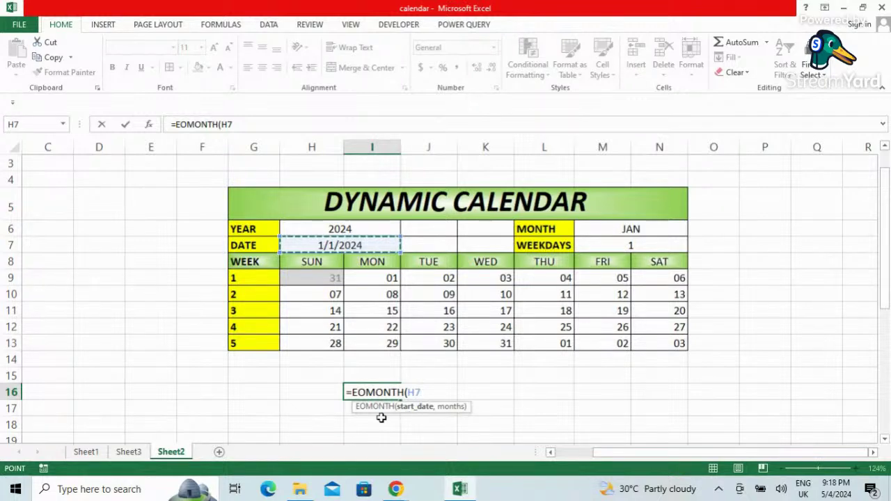
pyautogui.write(',')
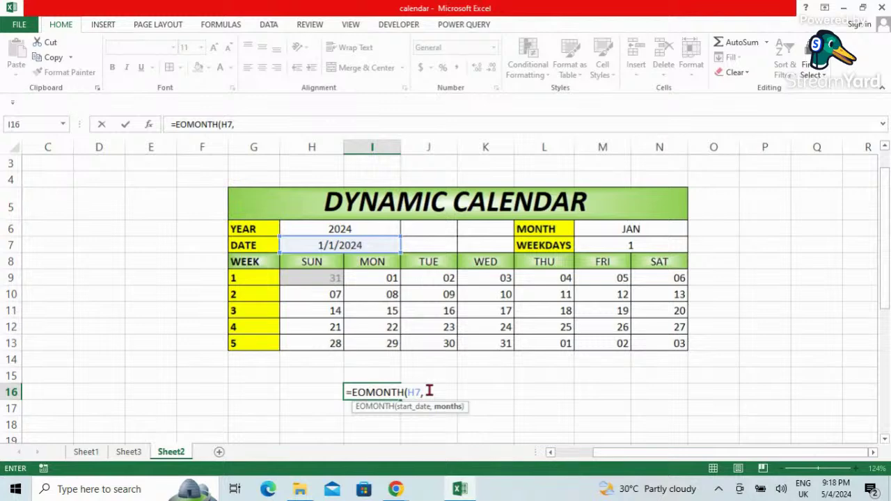
pyautogui.write('0)')
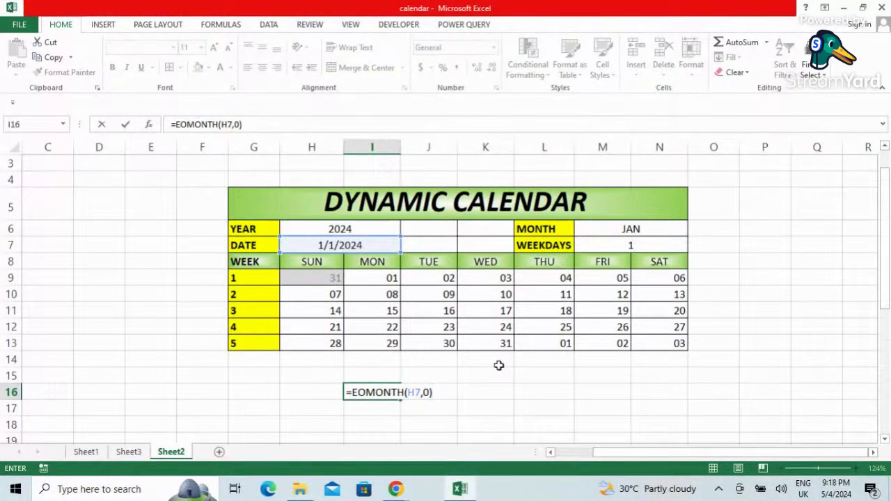
pyautogui.press('Return')
pyautogui.click(386, 392)
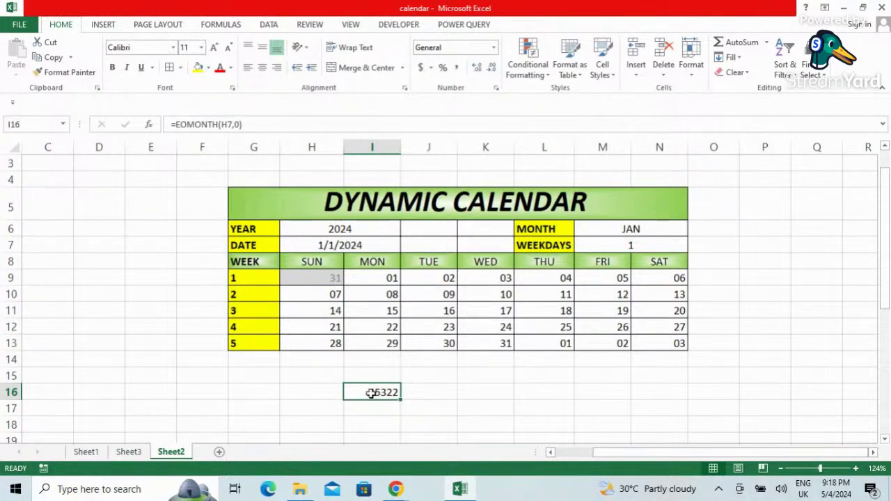
# Format I16 as Short Date and compare it with the month's last day in K13
pyautogui.click(494, 48)
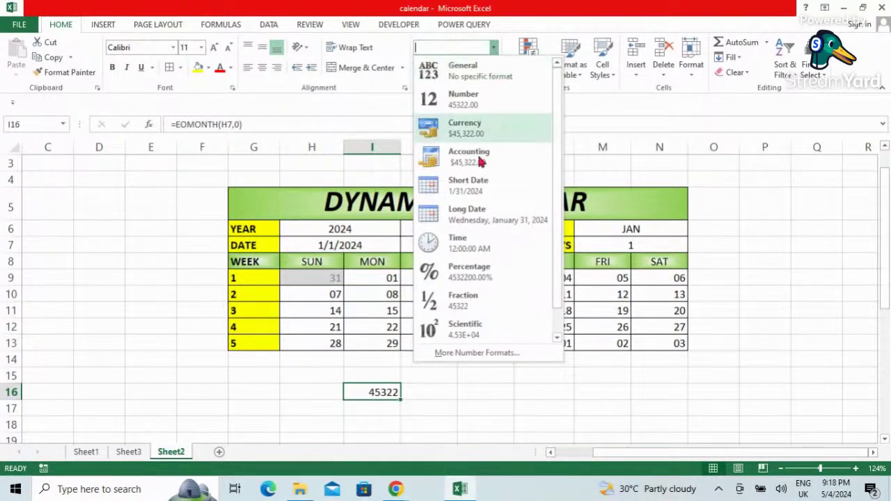
pyautogui.click(463, 185)
pyautogui.click(428, 392)
pyautogui.click(378, 397)
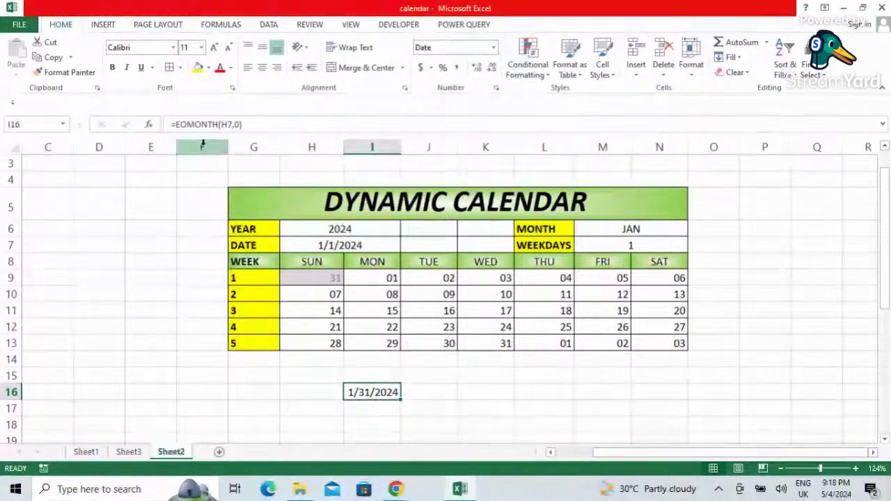
pyautogui.click(499, 344)
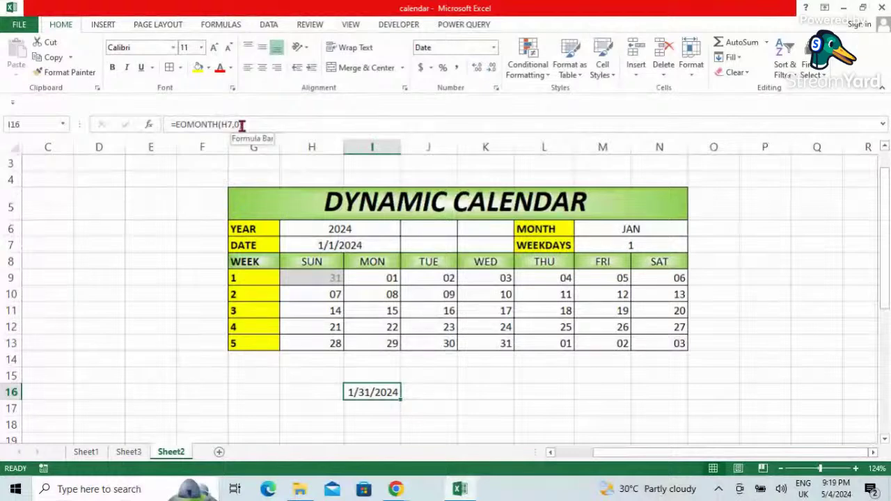
# Try a months argument of 1 in I16's EOMONTH formula and check the resulting date
pyautogui.click(242, 125)
pyautogui.press('BackSpace')
pyautogui.write('1')
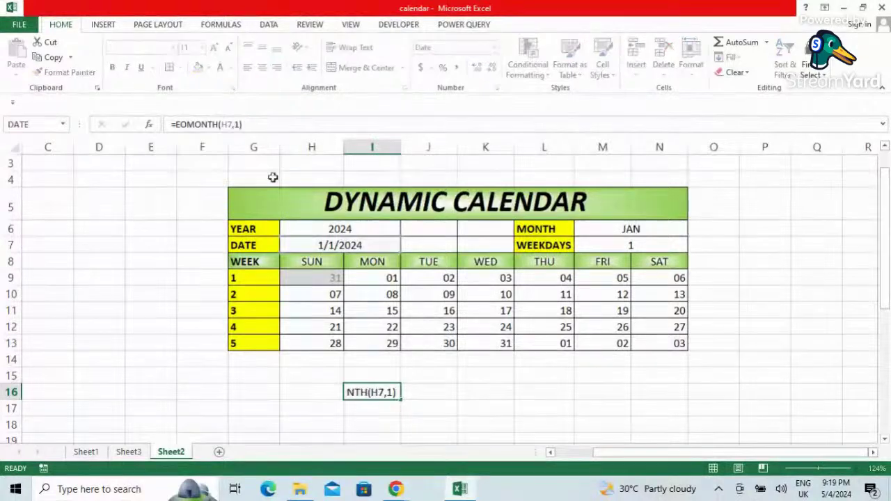
pyautogui.press('Return')
pyautogui.click(373, 393)
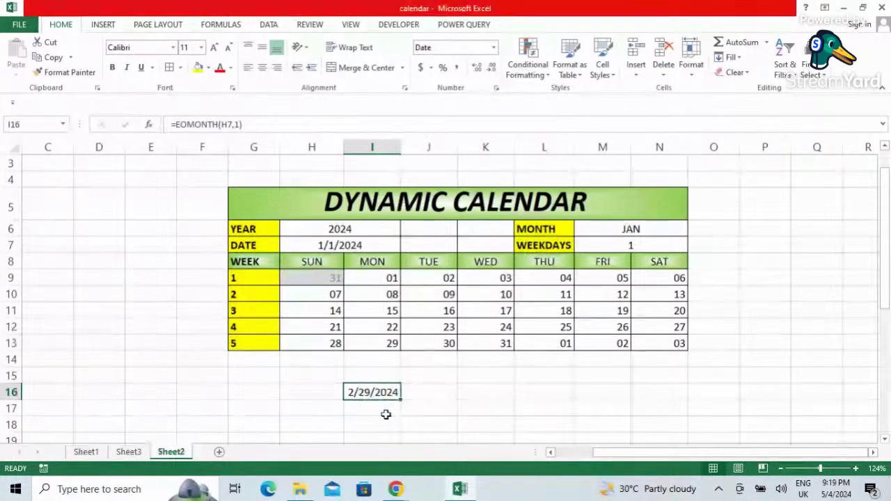
# Set the months argument of I16's EOMONTH formula back to 0
pyautogui.click(238, 124)
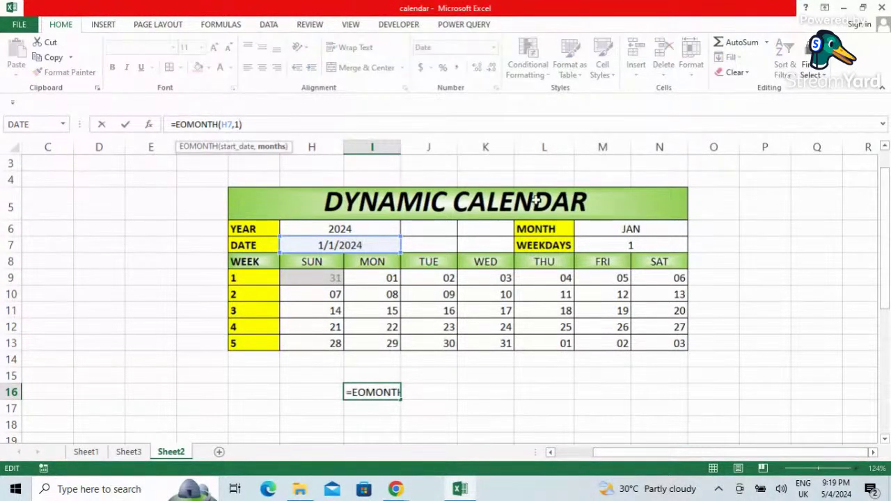
pyautogui.press('BackSpace')
pyautogui.write('0')
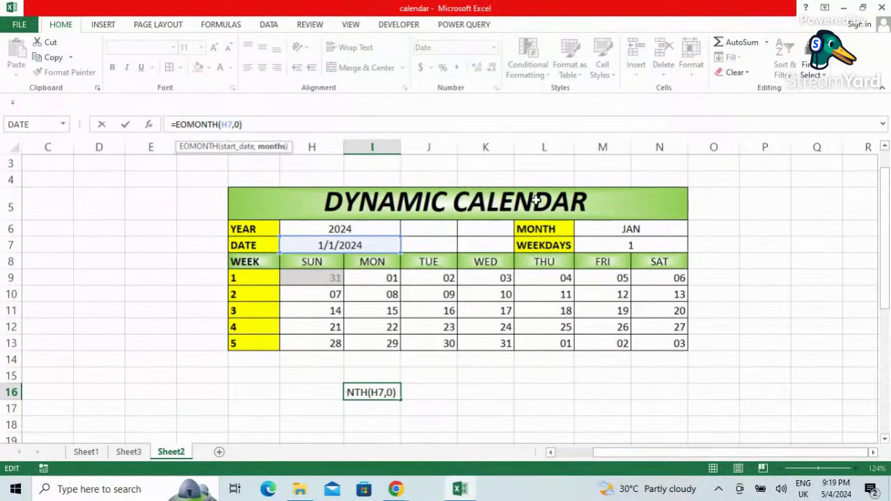
pyautogui.press('Return')
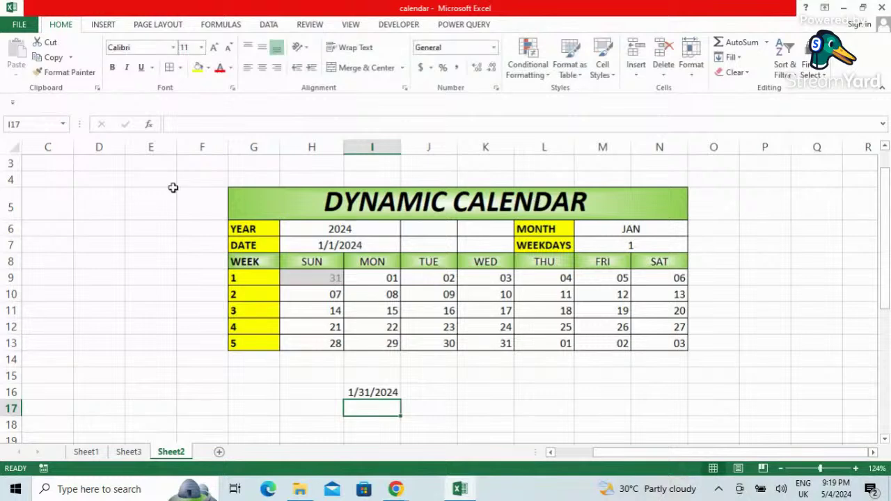
# Compare the month-end date in I16 with the calendar dates, including the next-month dates in L13:N13
pyautogui.click(378, 392)
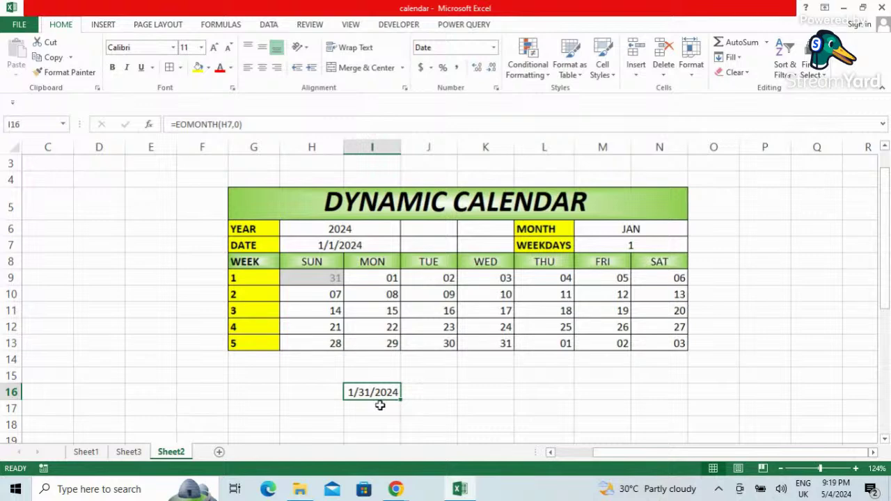
pyautogui.moveTo(320, 278); pyautogui.dragTo(632, 369)
pyautogui.click(634, 376)
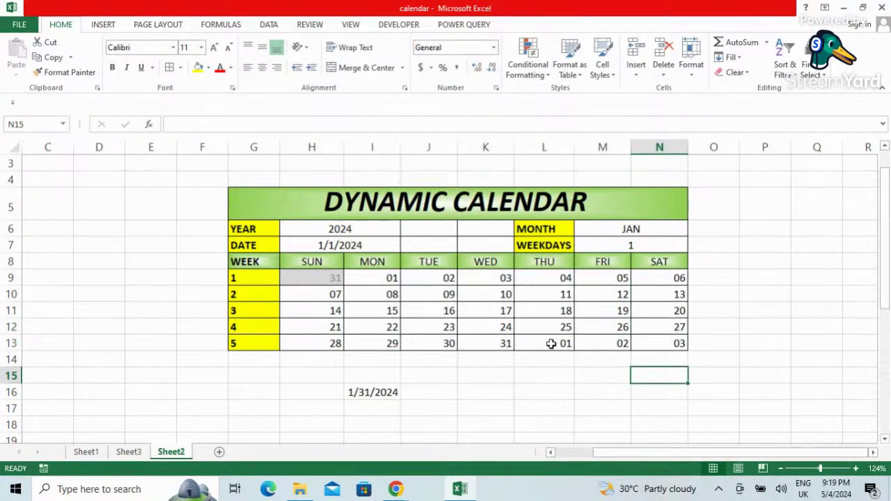
pyautogui.moveTo(551, 343); pyautogui.dragTo(659, 342)
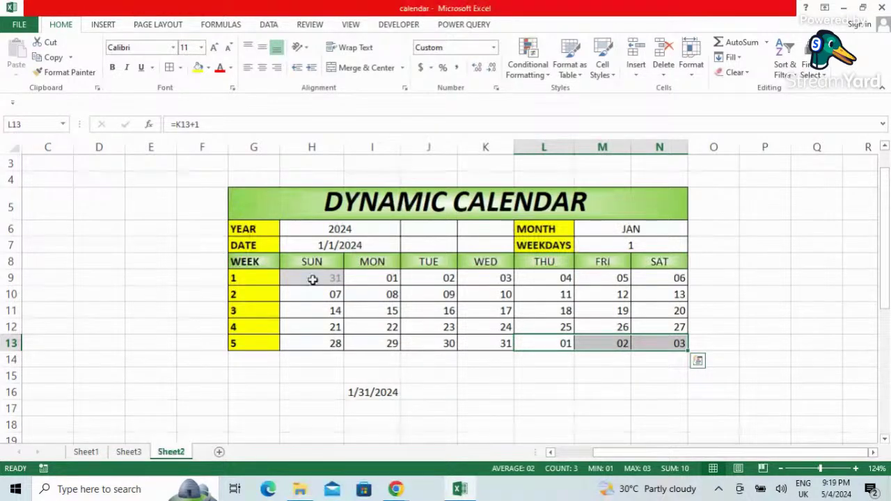
# Start a formula-based conditional formatting rule on N13, beginning its formula with the relative reference =H9
pyautogui.press('Right')
pyautogui.press('Right')
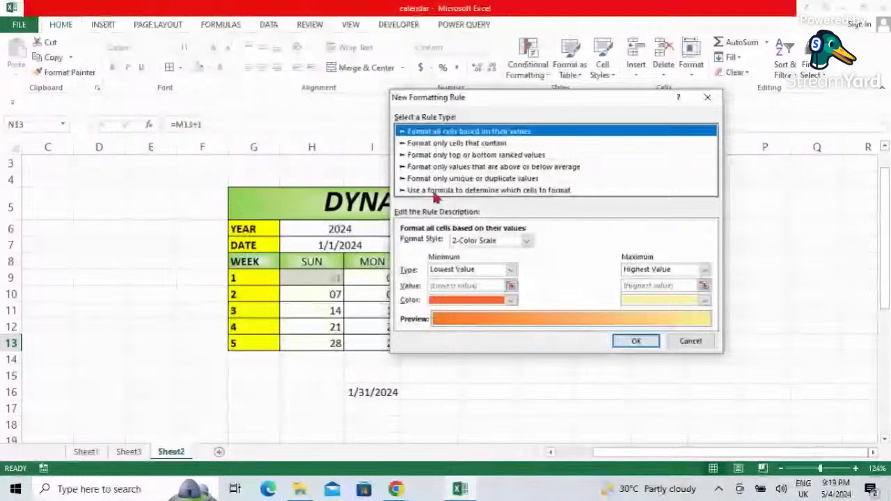
pyautogui.click(460, 190)
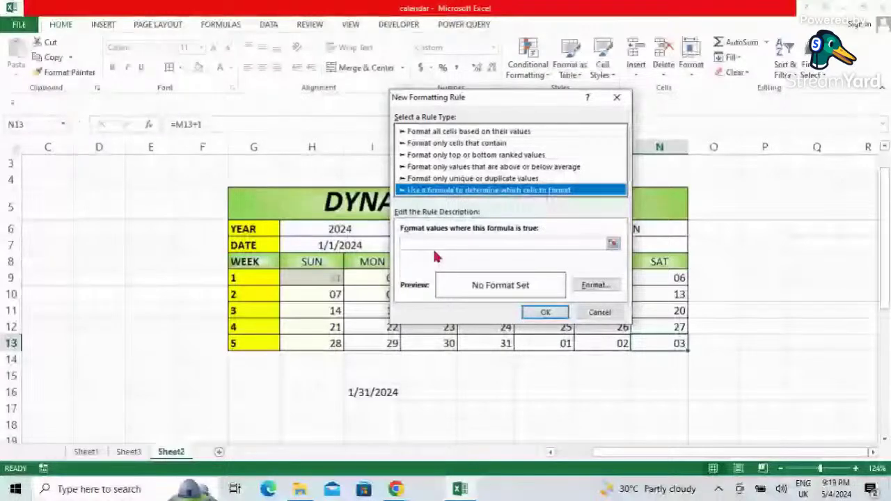
pyautogui.click(475, 241)
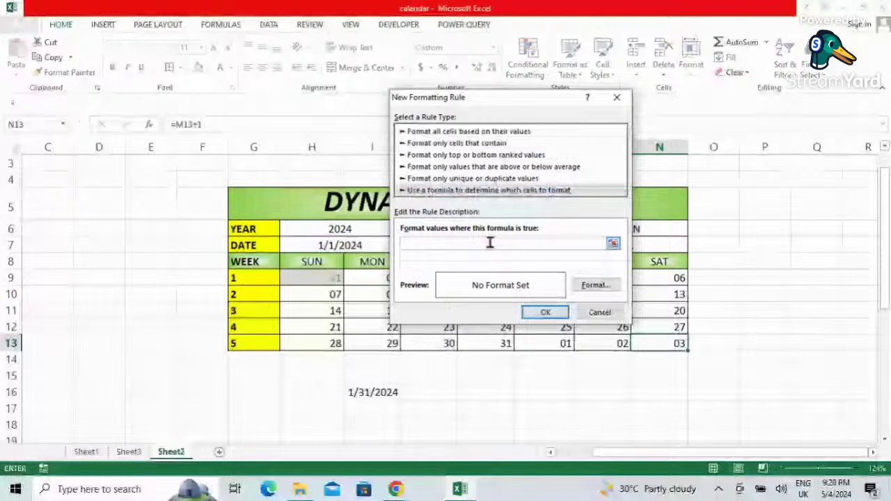
pyautogui.write('=')
pyautogui.click(303, 279)
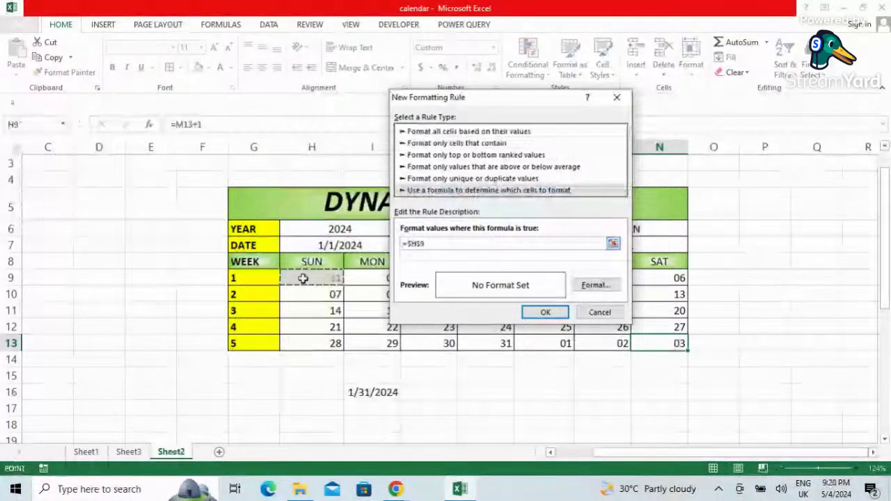
pyautogui.moveTo(425, 244); pyautogui.dragTo(421, 244)
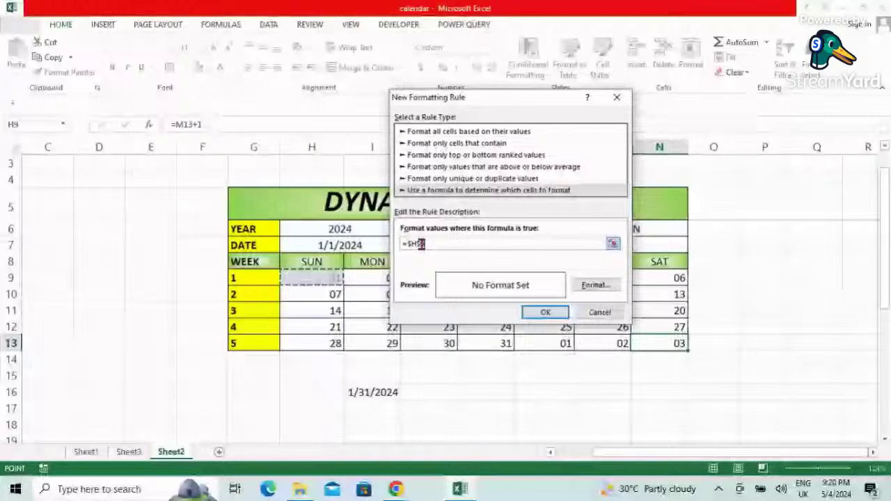
pyautogui.press('BackSpace')
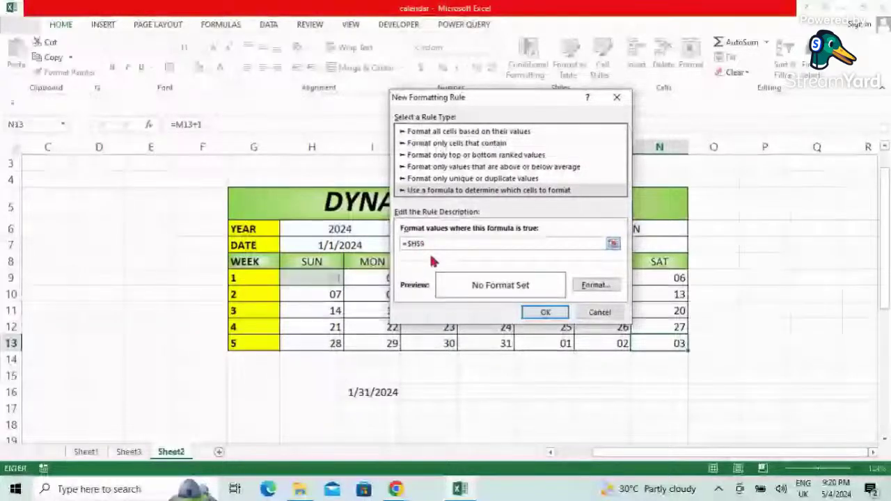
pyautogui.press('BackSpace')
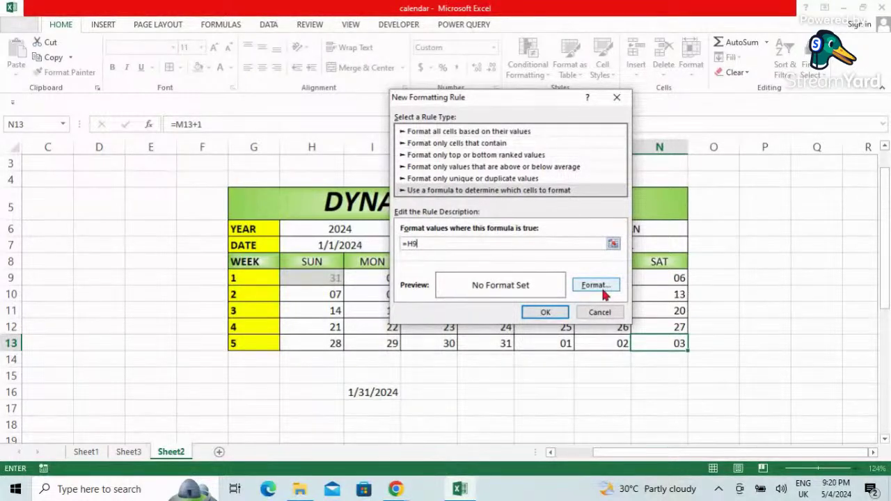
# Extend the N13 rule's formula to =H9>EOMONTH($H$7,0) so it targets dates after the selected month's end
pyautogui.write('>')
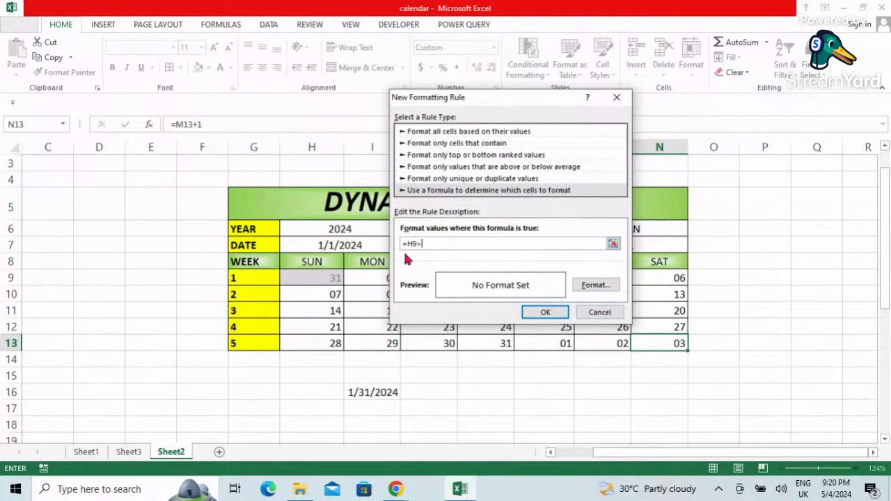
pyautogui.write('EOMONTH')
pyautogui.write('(')
pyautogui.click(318, 245)
pyautogui.write(',')
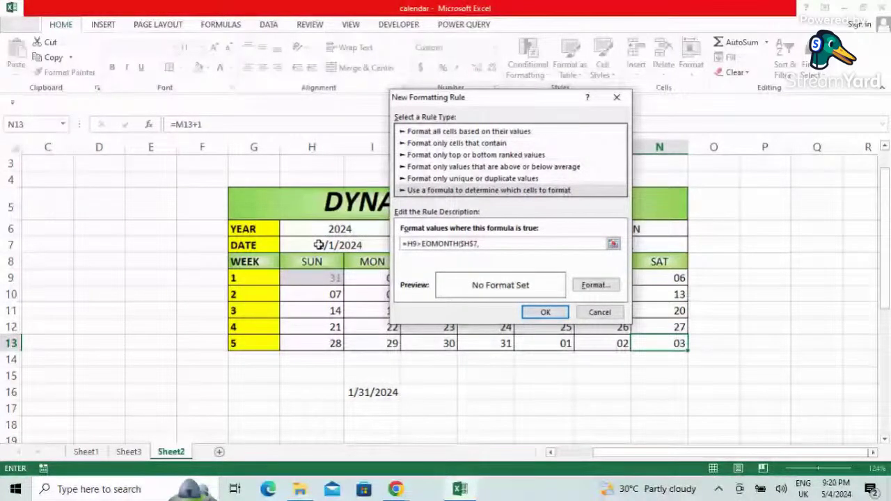
pyautogui.write('0)')
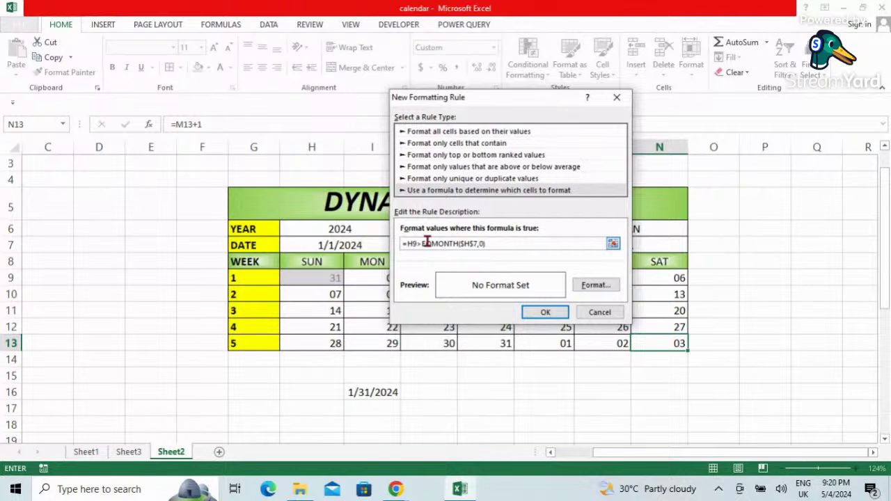
# Try to grey out the next-month dates by giving the N13 rule a light grey fill and grey font and applying it
pyautogui.click(596, 285)
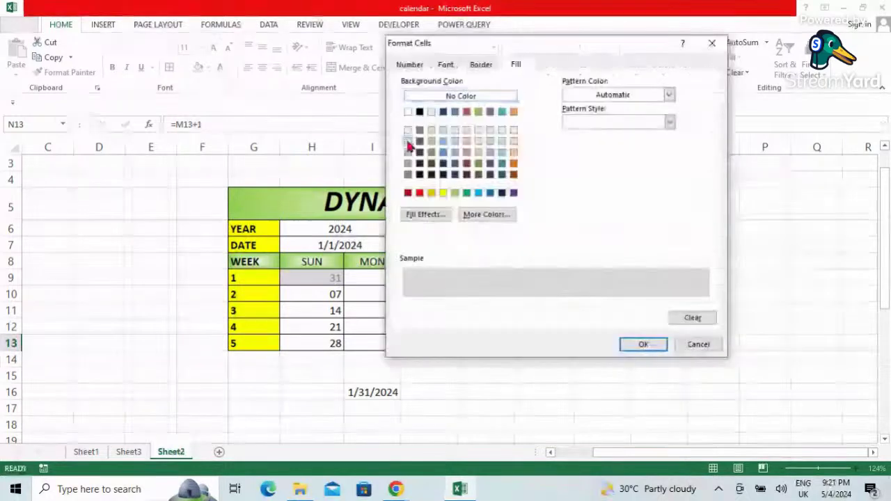
pyautogui.click(446, 64)
pyautogui.click(643, 173)
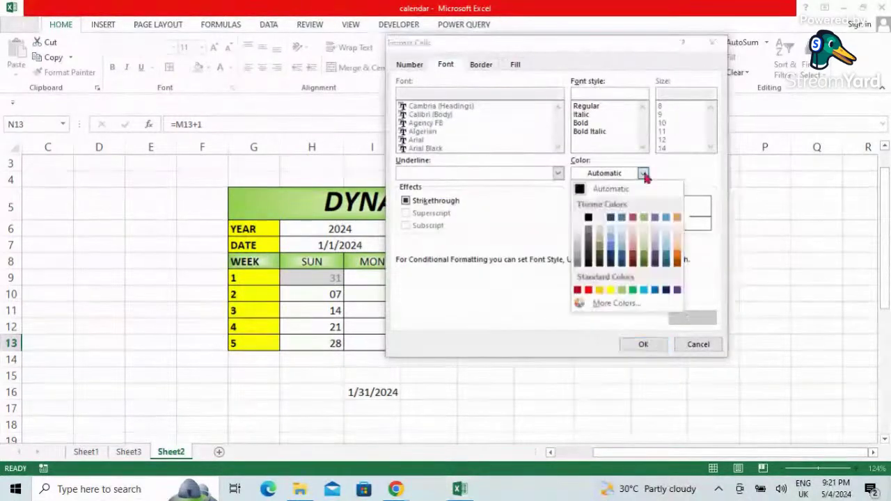
pyautogui.click(579, 218)
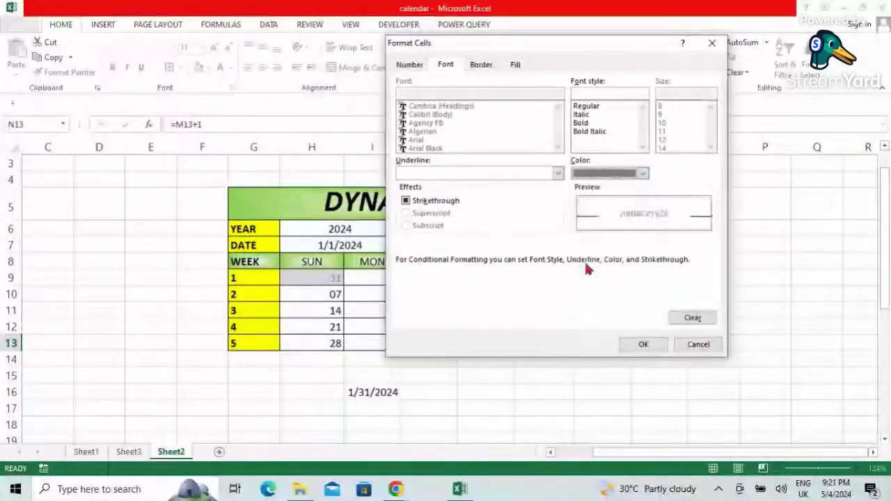
pyautogui.click(642, 346)
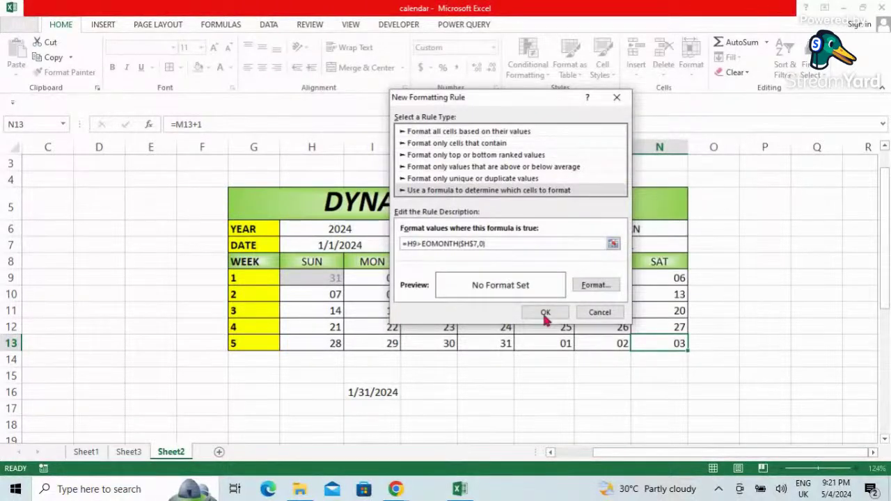
pyautogui.click(545, 314)
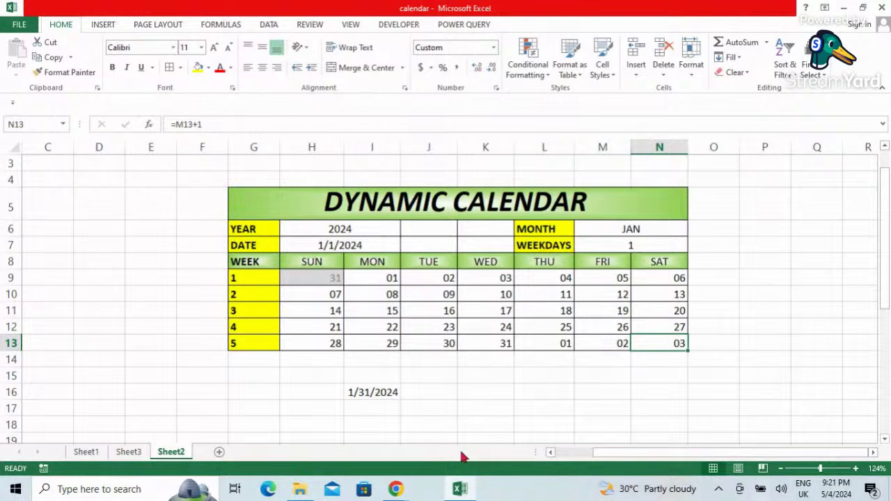
pyautogui.click(527, 425)
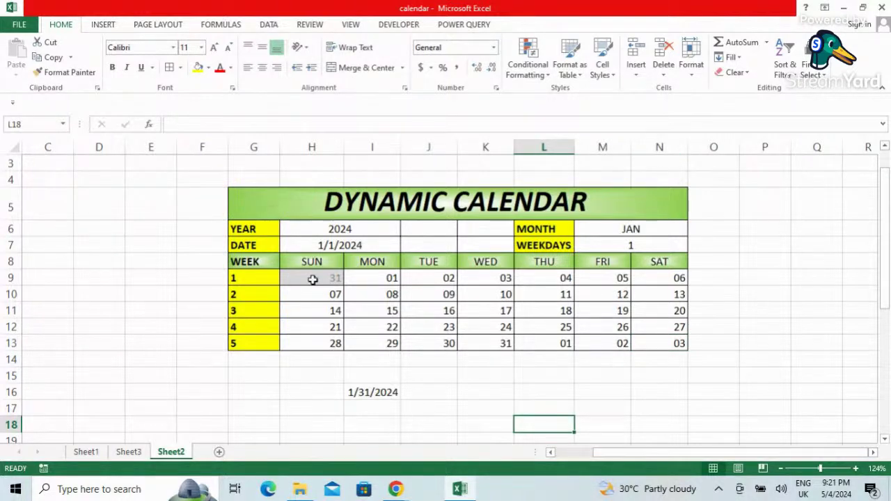
# Start a formula-based conditional formatting rule for all calendar dates in H9:N13, beginning with the relative reference =H9
pyautogui.moveTo(314, 279); pyautogui.dragTo(659, 343)
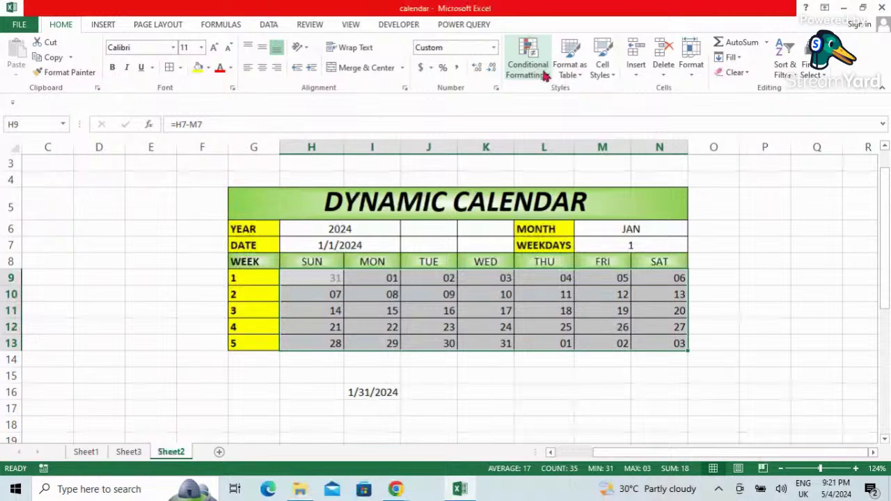
pyautogui.click(546, 75)
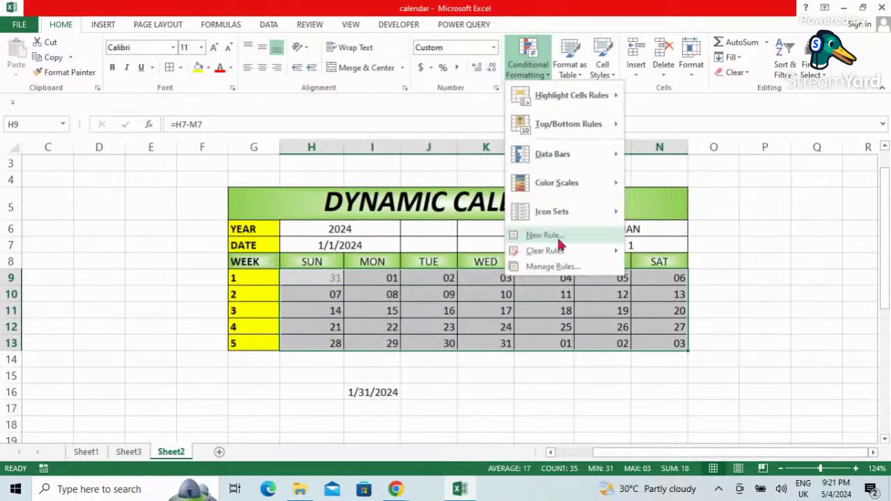
pyautogui.click(550, 237)
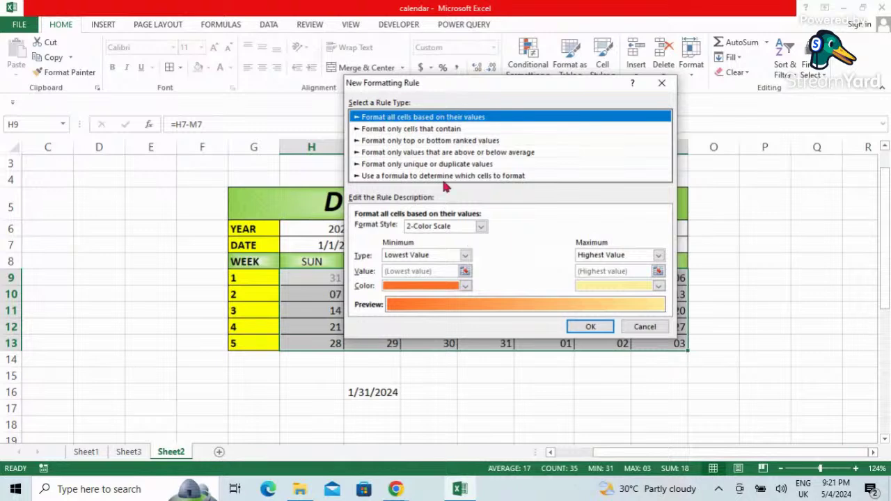
pyautogui.click(442, 176)
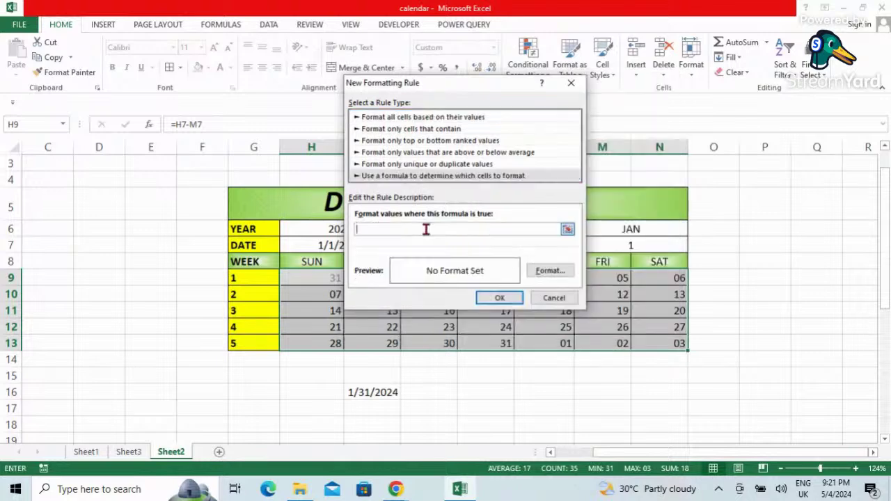
pyautogui.click(319, 278)
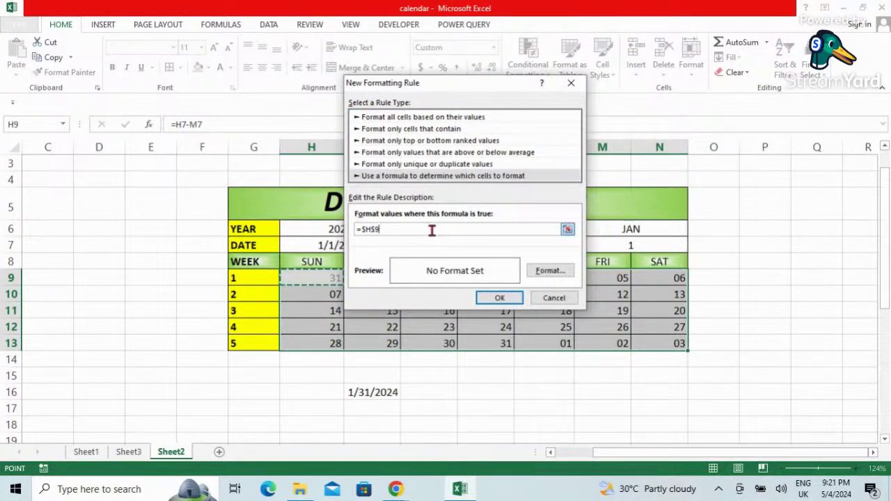
pyautogui.click(377, 229)
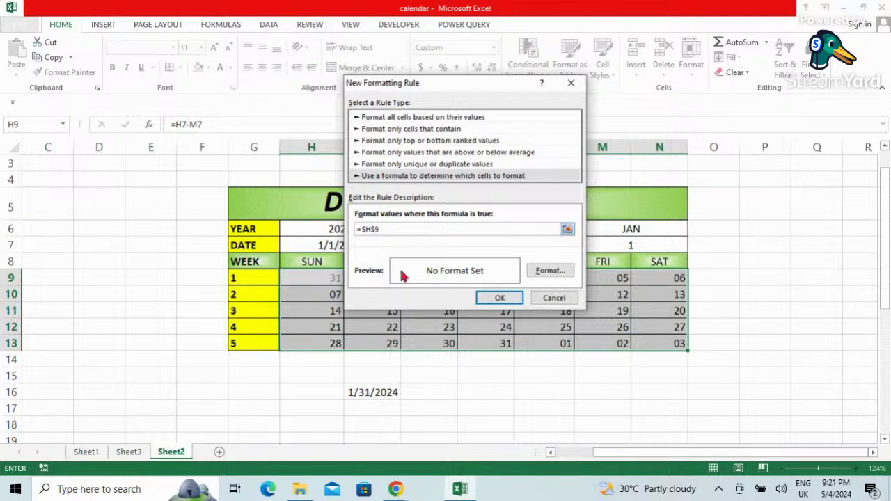
pyautogui.press('F4')
pyautogui.press('F4')
pyautogui.press('F4')
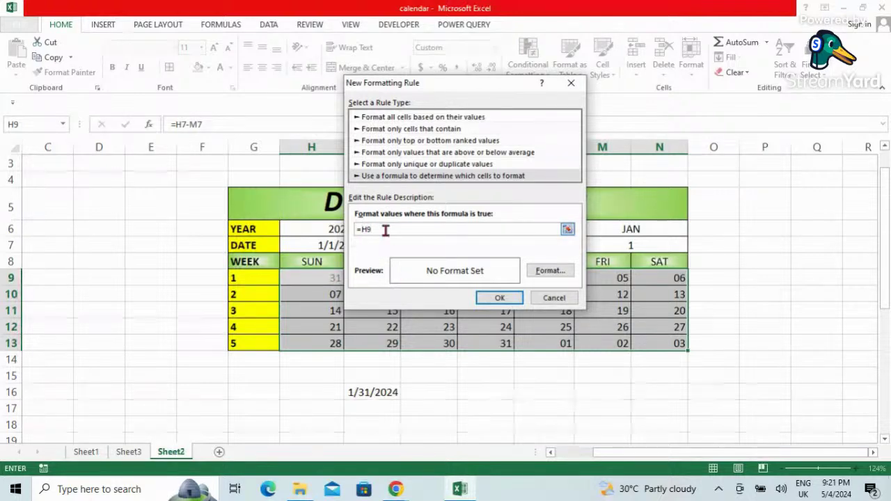
# Complete the H9:N13 rule's formula as =H9>EOMONTH($H$7,0)
pyautogui.write('>')
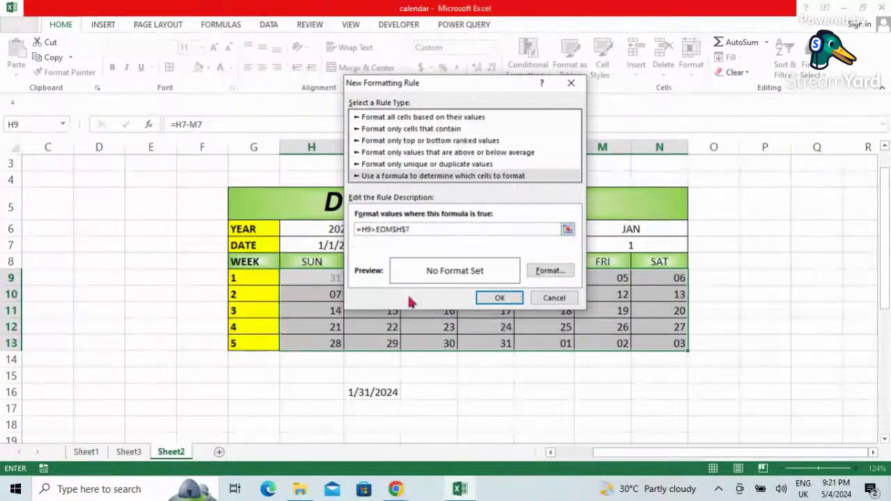
pyautogui.write('O')
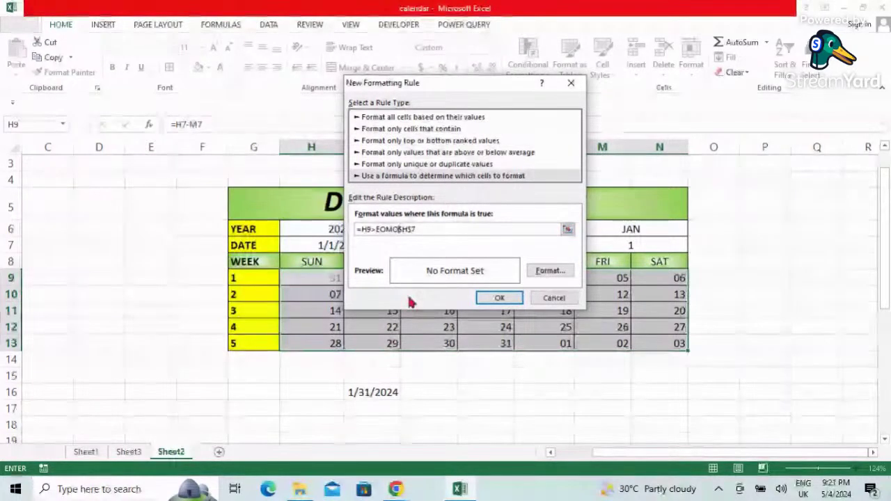
pyautogui.write('NTH')
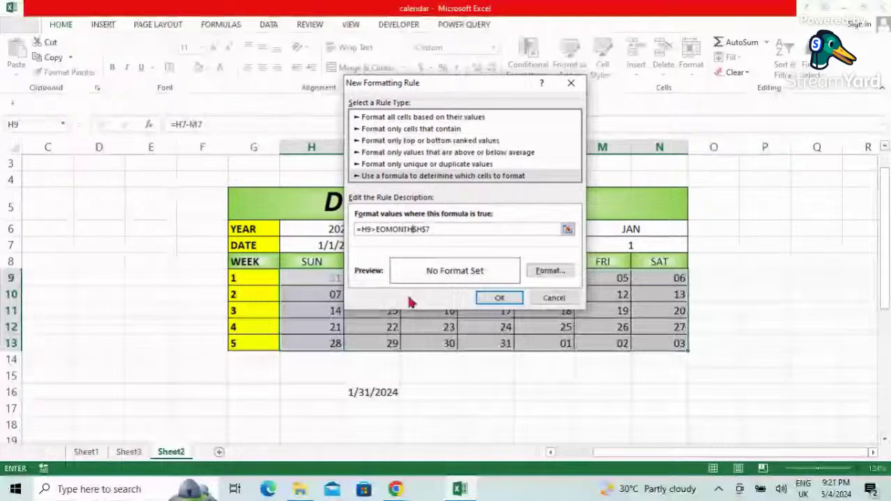
pyautogui.write('(')
pyautogui.click(441, 229)
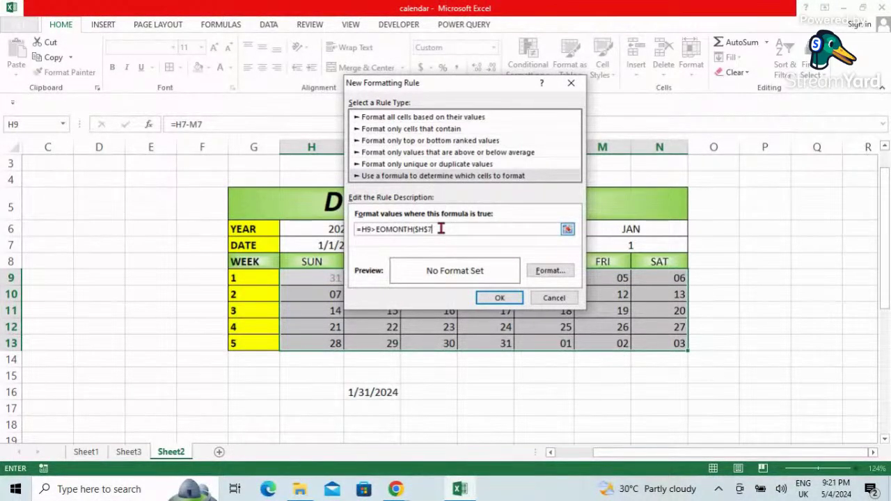
pyautogui.write(',0')
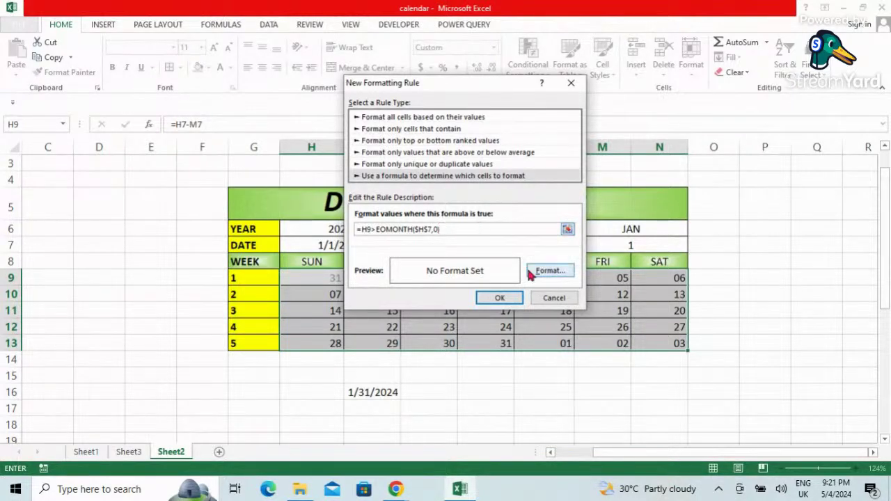
# Give the H9:N13 rule a dark grey font and light grey fill, and apply it to the calendar
pyautogui.click(550, 270)
pyautogui.click(597, 159)
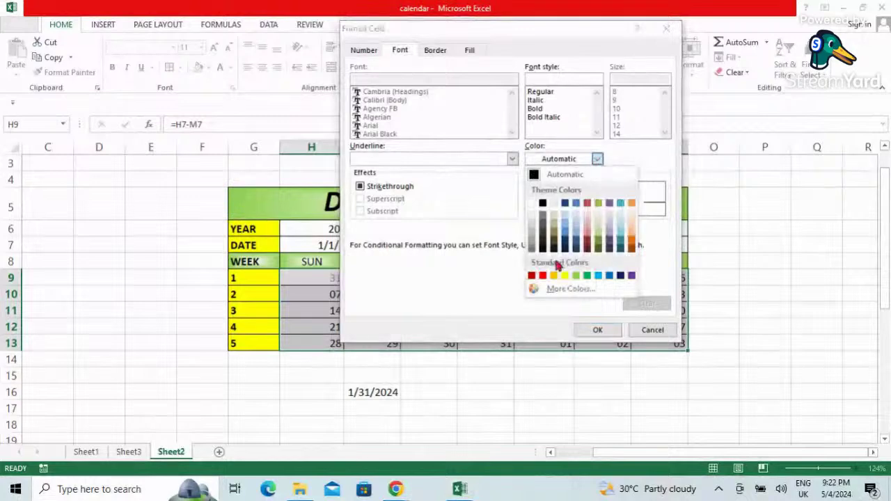
pyautogui.click(529, 249)
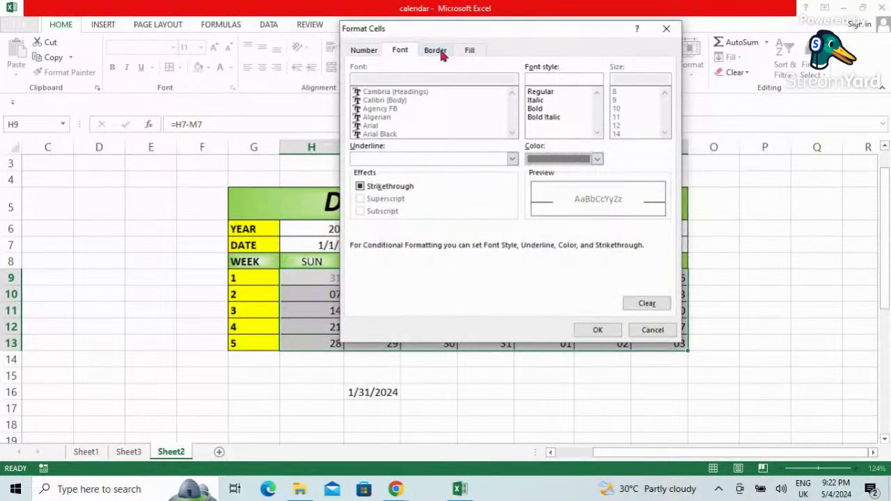
pyautogui.click(472, 52)
pyautogui.click(363, 128)
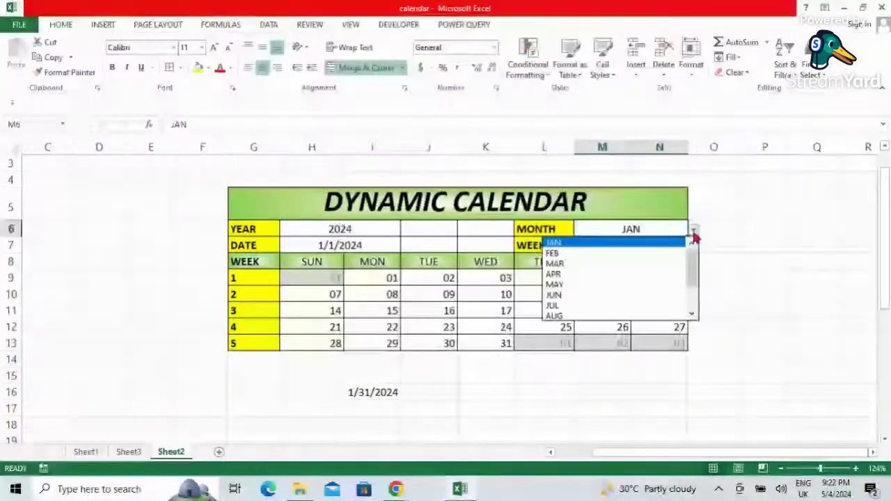
# Set the calendar's month in M6 to MAR to test the greying of dates outside the month
pyautogui.click(675, 269)
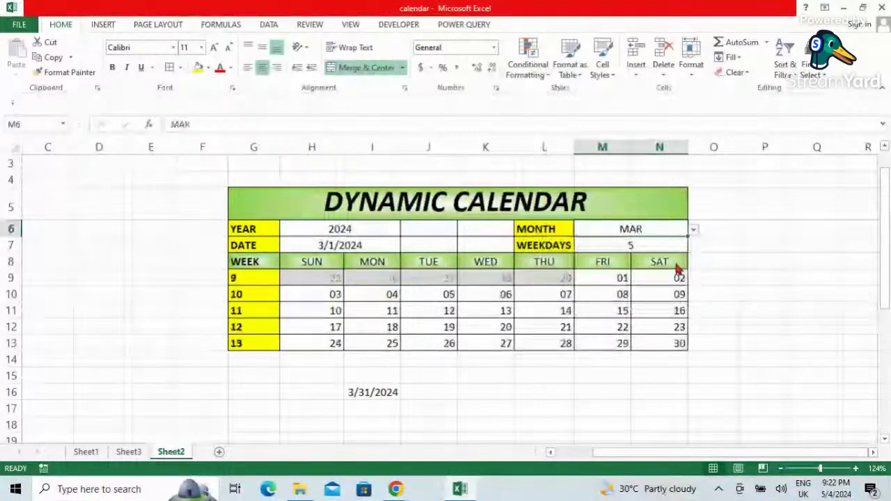
# Set the calendar's month in M6 to MAY after checking the March dates in H9:L9 and N13
pyautogui.moveTo(314, 279); pyautogui.dragTo(557, 279)
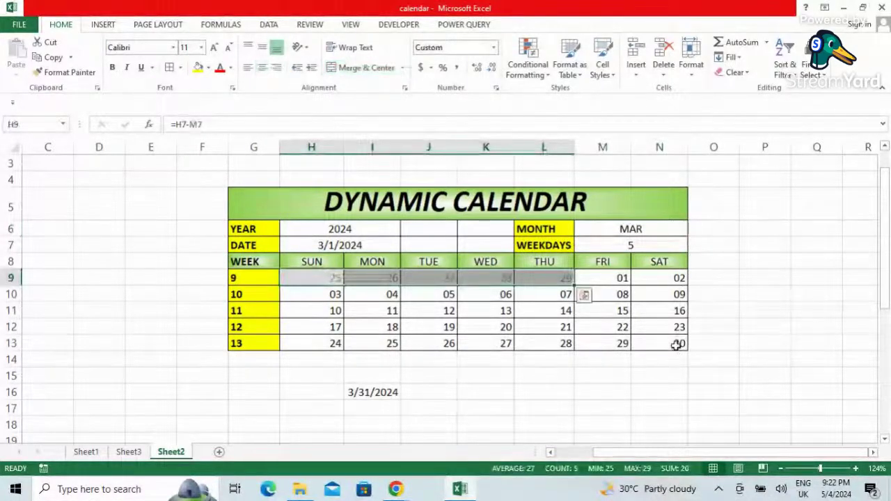
pyautogui.click(677, 345)
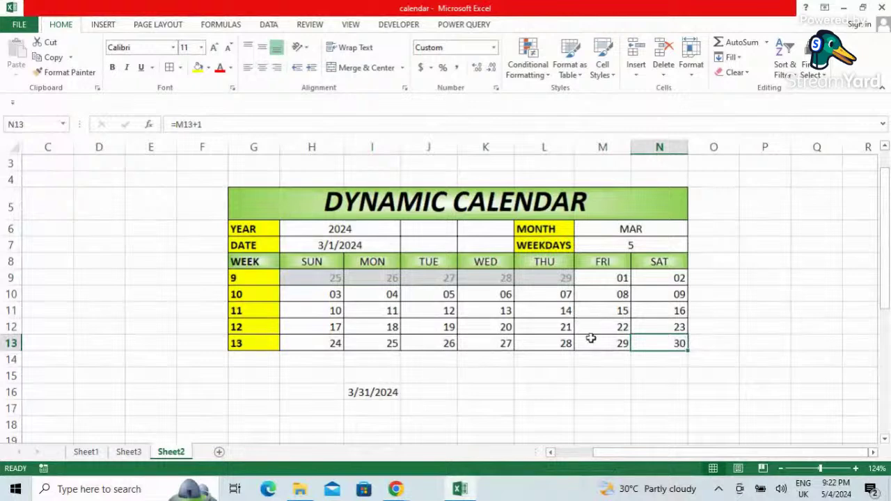
pyautogui.click(672, 230)
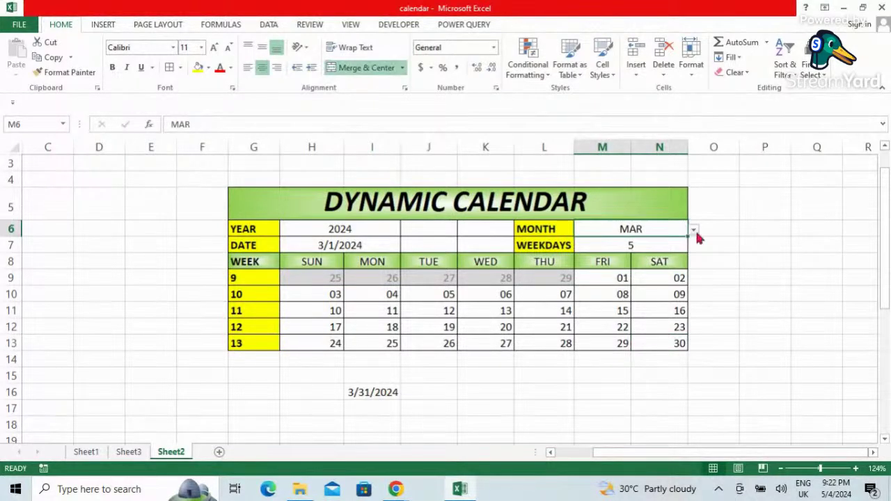
pyautogui.click(694, 230)
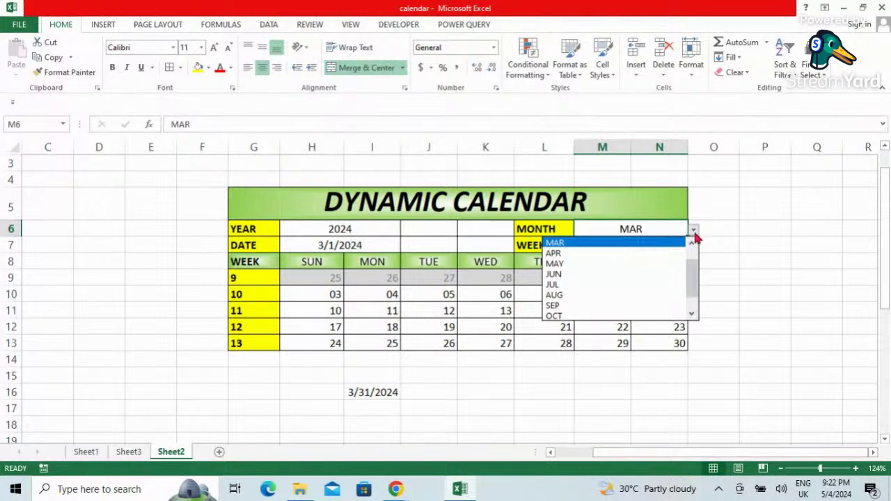
pyautogui.click(555, 264)
# Examine the greying of out-of-month dates and the highlight on today's date in the May calendar
pyautogui.moveTo(313, 278); pyautogui.dragTo(423, 277)
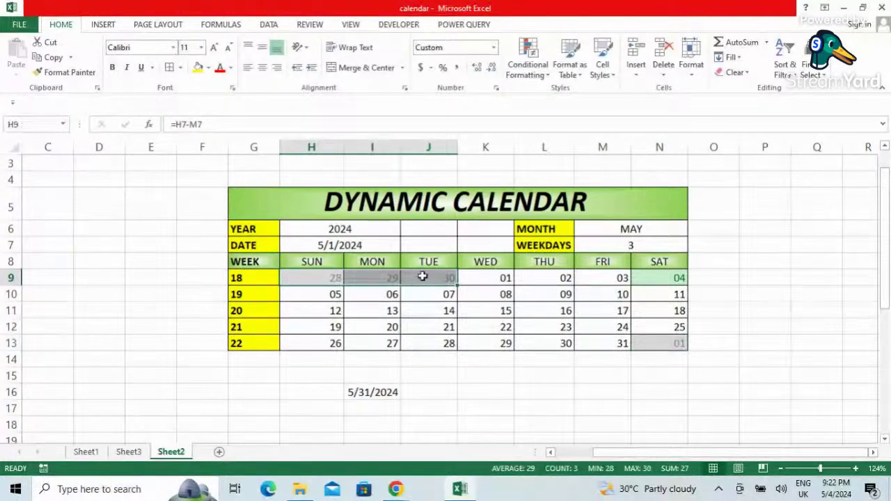
pyautogui.click(808, 320)
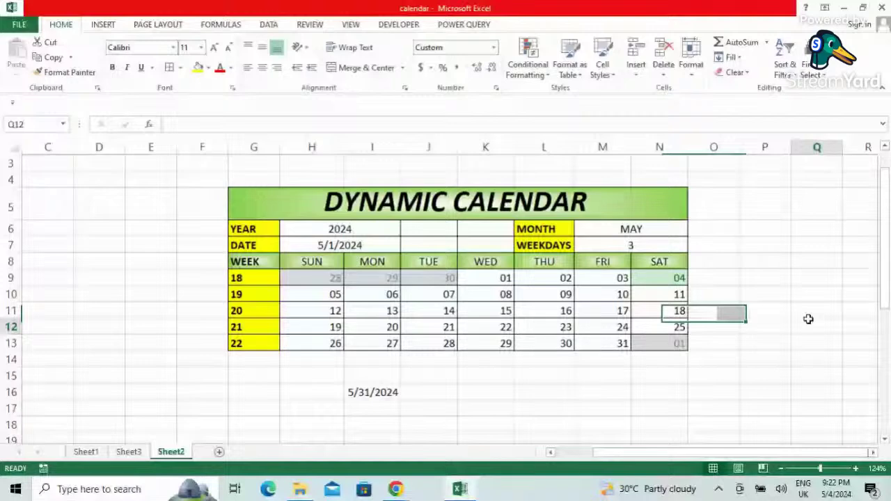
pyautogui.click(666, 278)
pyautogui.click(486, 375)
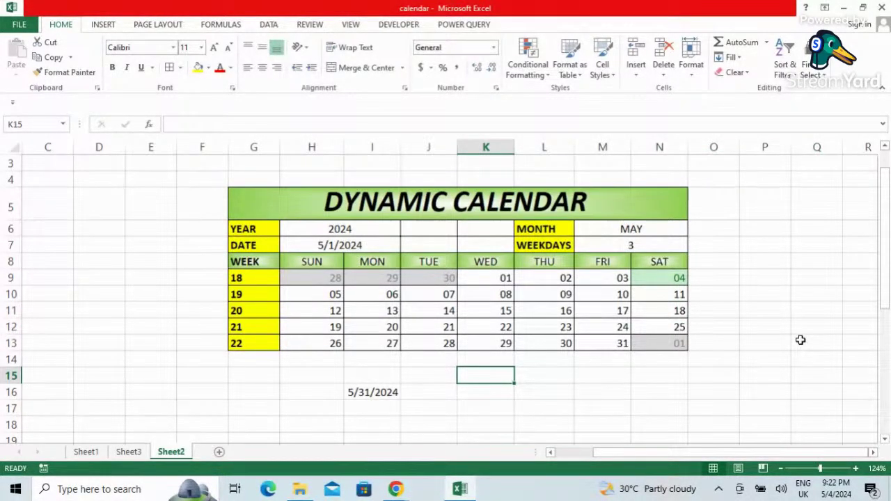
pyautogui.click(764, 279)
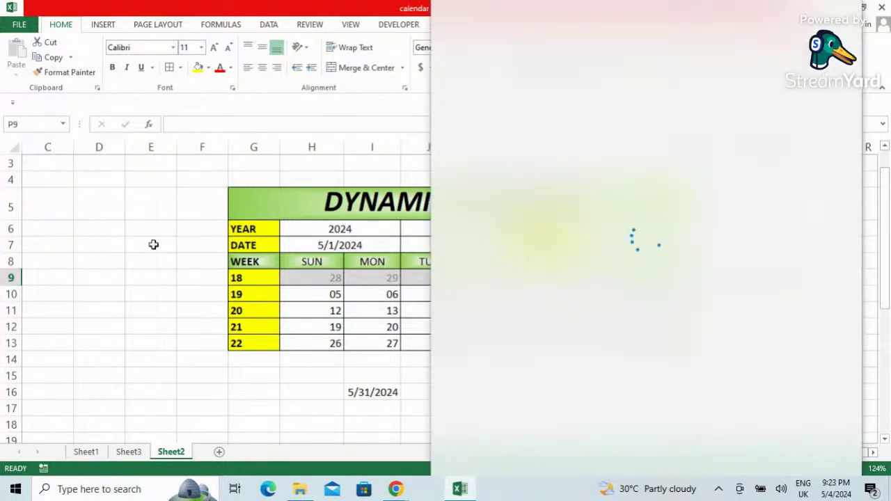
pyautogui.click(154, 245)
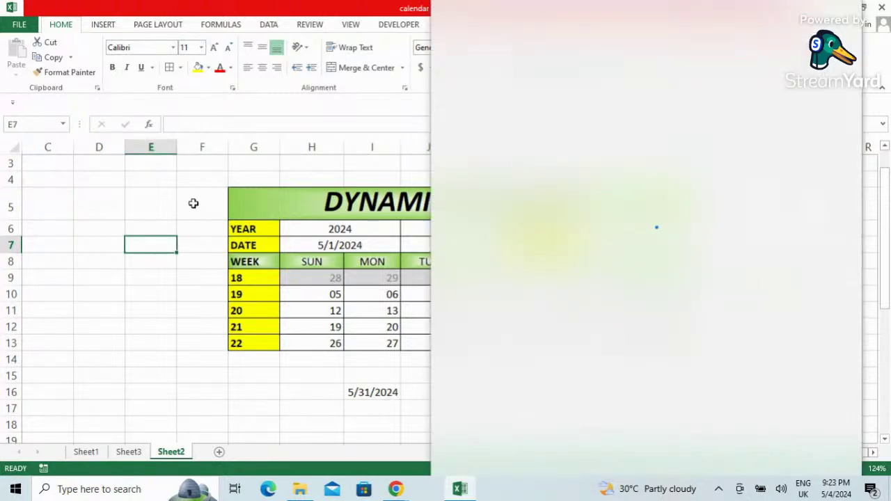
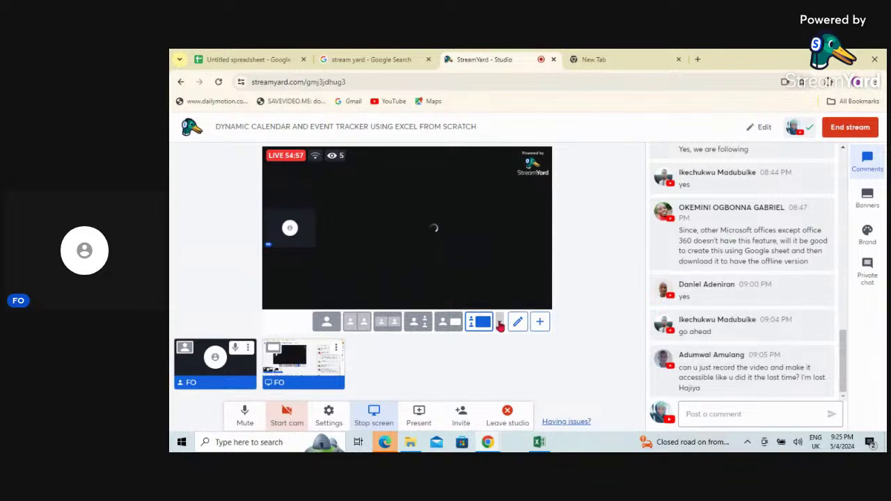
# Change the StreamYard stream layout to Cinema
pyautogui.click(500, 324)
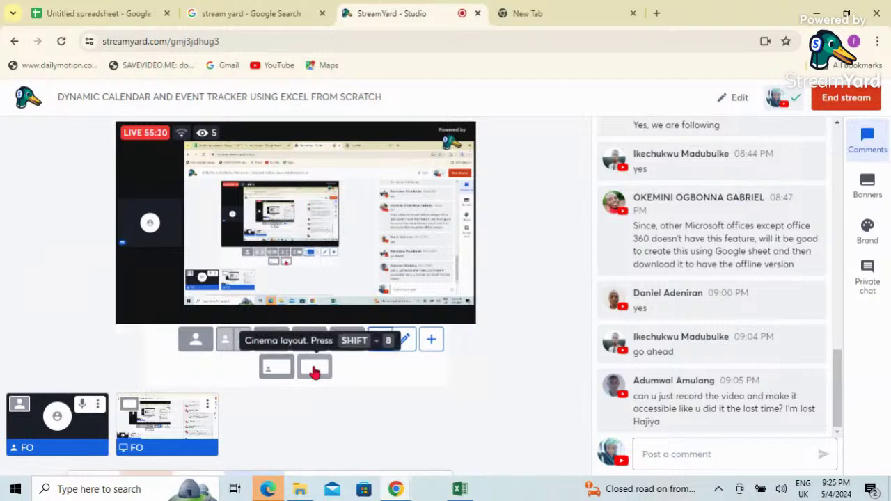
pyautogui.click(315, 371)
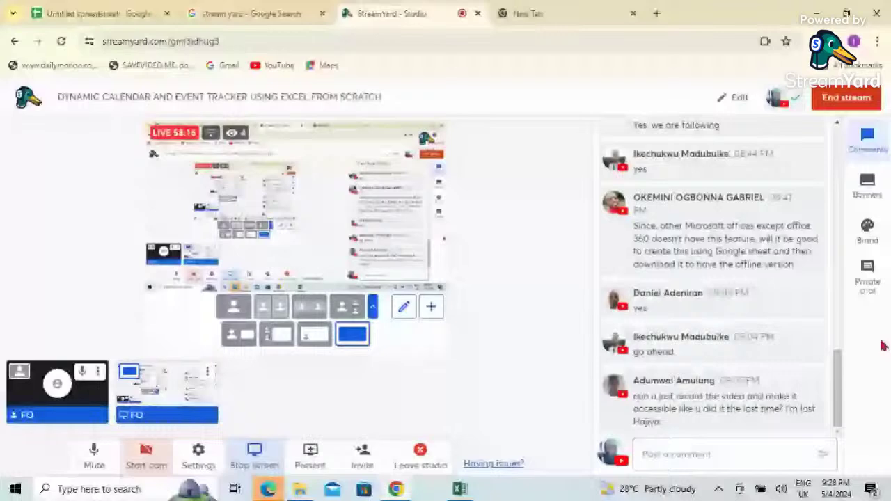
# Return to Excel and enter the heading EVENTS/TASK in B1 of Sheet4
pyautogui.click(460, 489)
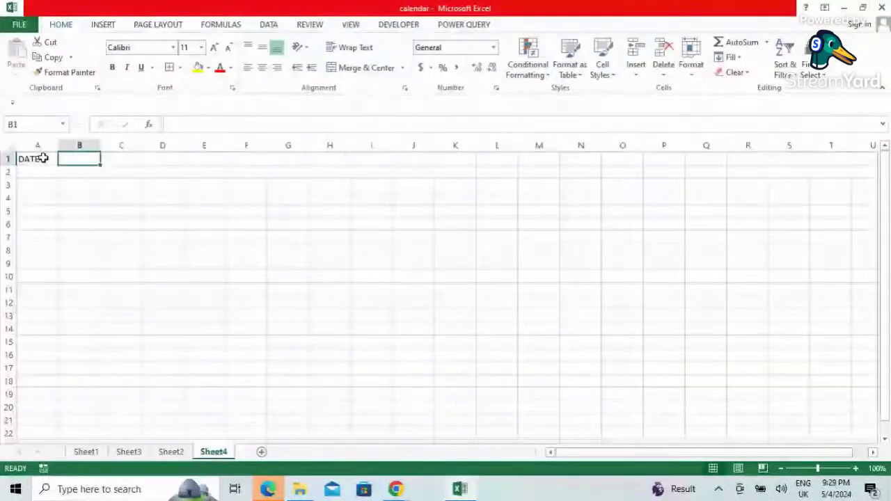
pyautogui.write('EVENTS')
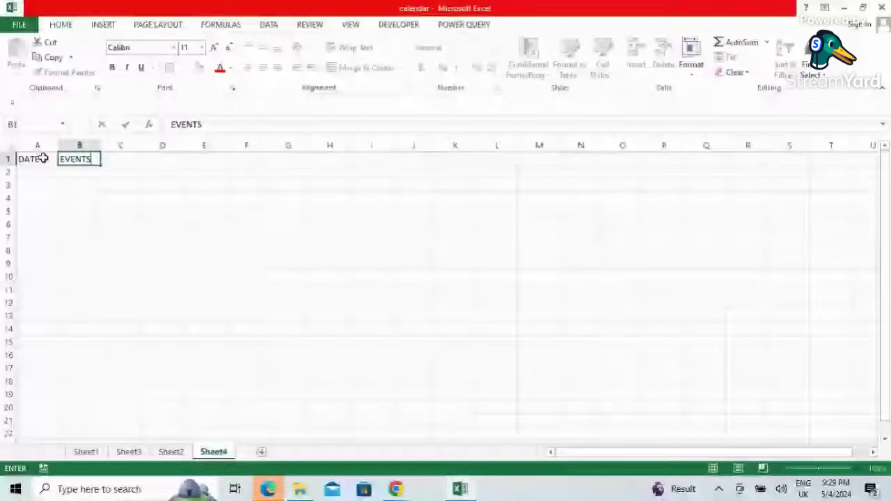
pyautogui.write('/TASK')
pyautogui.press('Return')
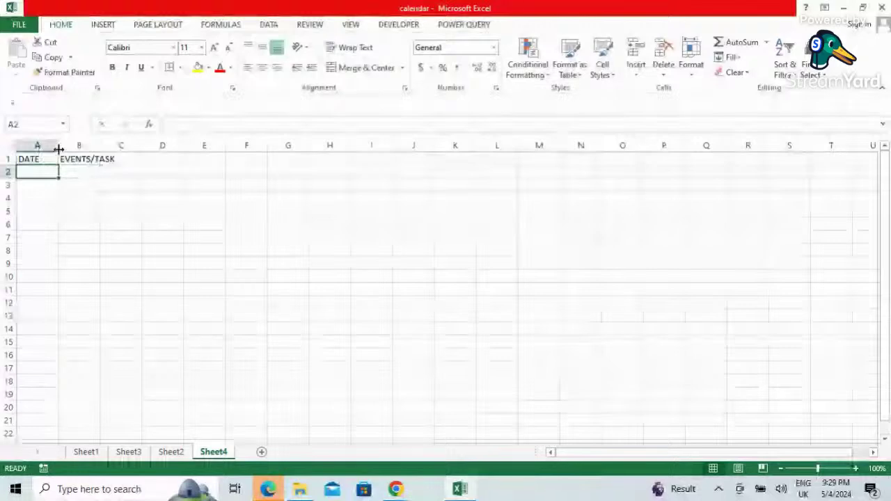
# Record the first event in row 2 of Sheet4 with the date 25-May and the task EXCEL CLASS
pyautogui.write('25-May')
pyautogui.press('Tab')
pyautogui.write('E')
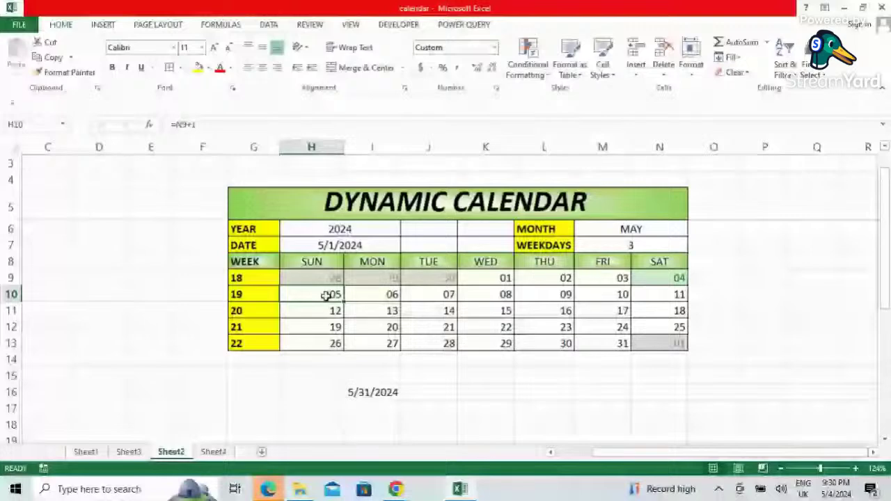
# Insert a blank event row beneath each week's dates in the Sheet2 calendar
pyautogui.click(631, 230)
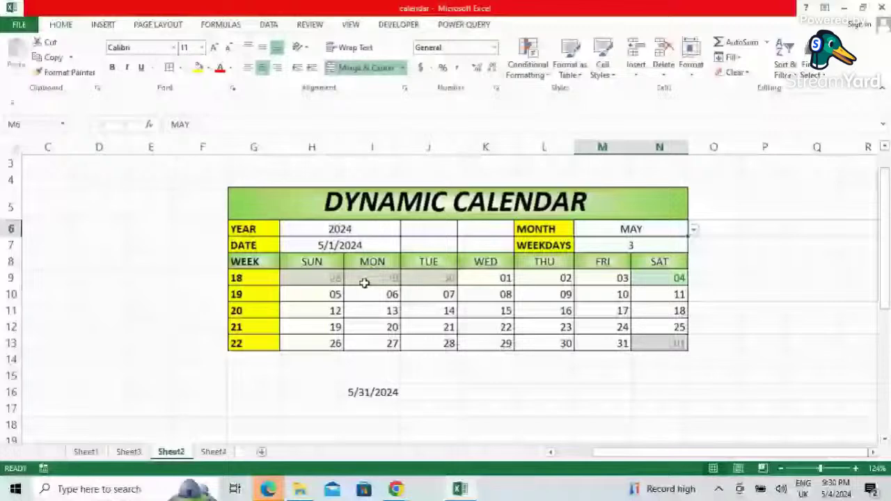
pyautogui.rightClick(11, 295)
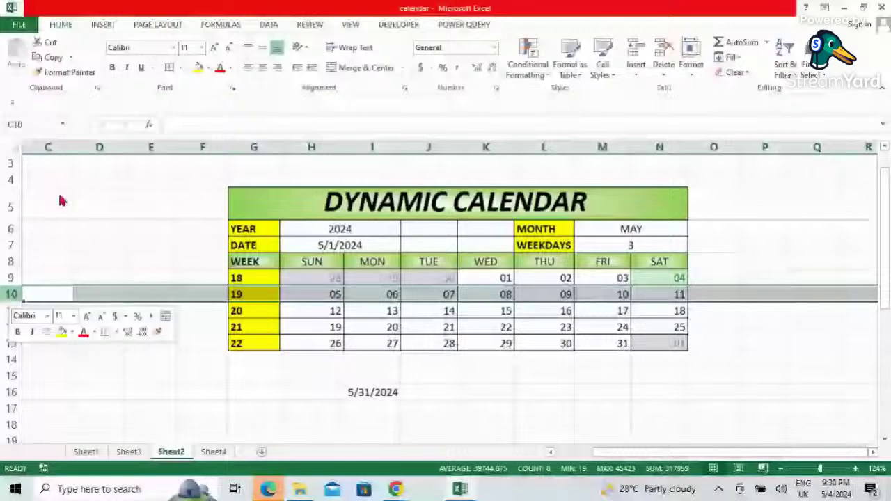
pyautogui.click(11, 326)
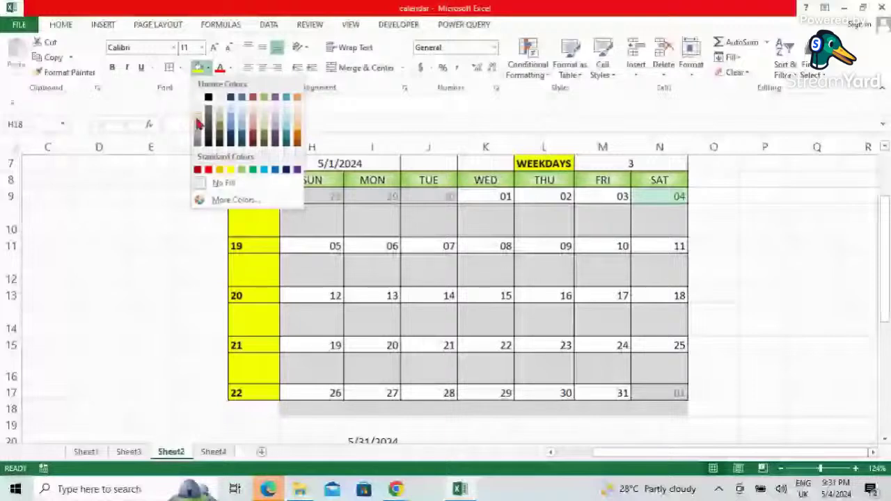
# Fill the calendar's event rows in columns H to N with light grey and increase the height of row 18
pyautogui.click(197, 123)
pyautogui.moveTo(19, 418); pyautogui.dragTo(19, 435)
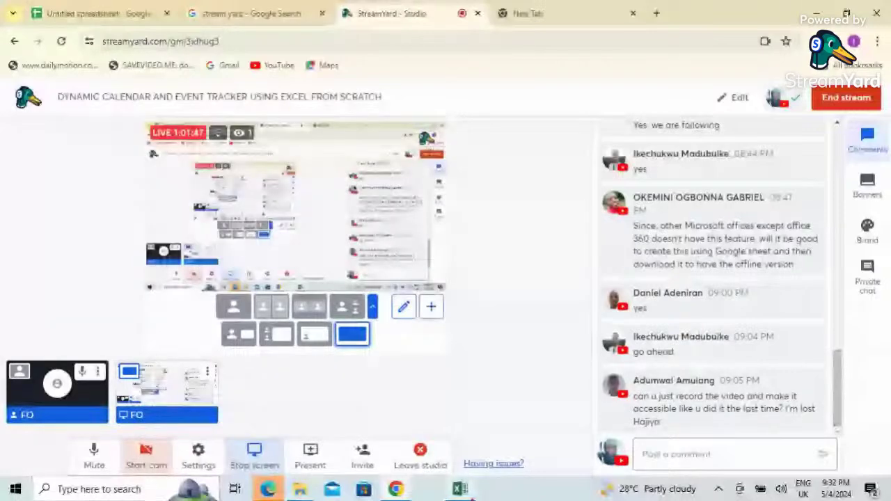
# Return to Excel and begin an INDEX formula in N16 of Sheet2, using Sheet4!B:B as the array
pyautogui.click(460, 489)
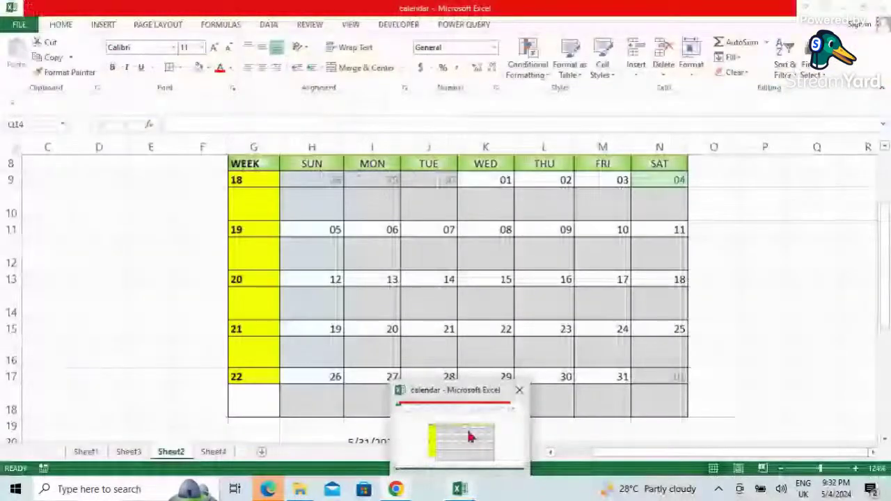
pyautogui.click(661, 357)
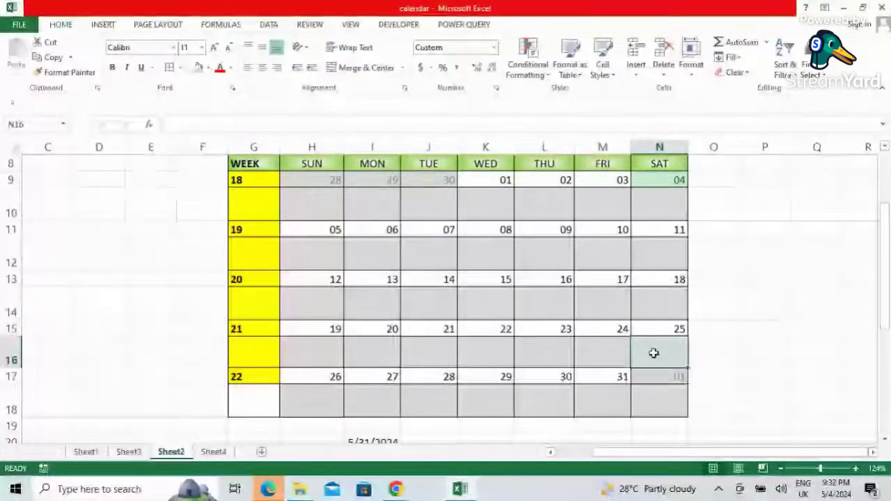
pyautogui.write('=I')
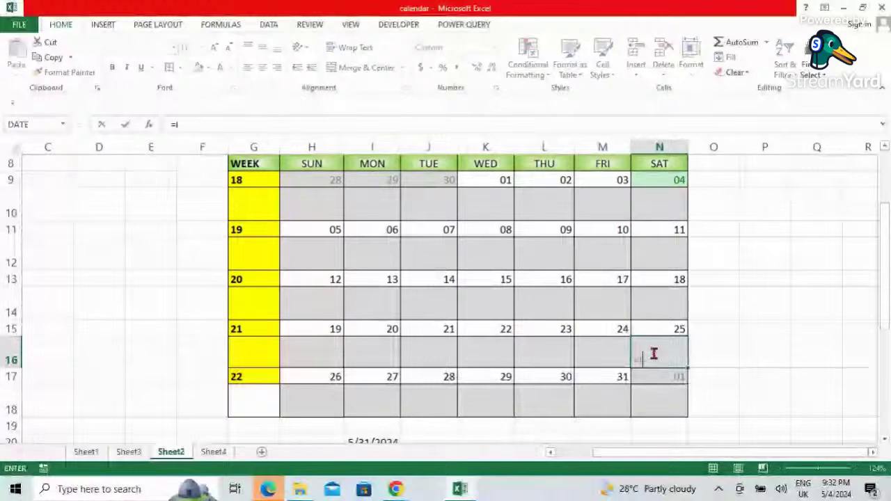
pyautogui.write('NDE')
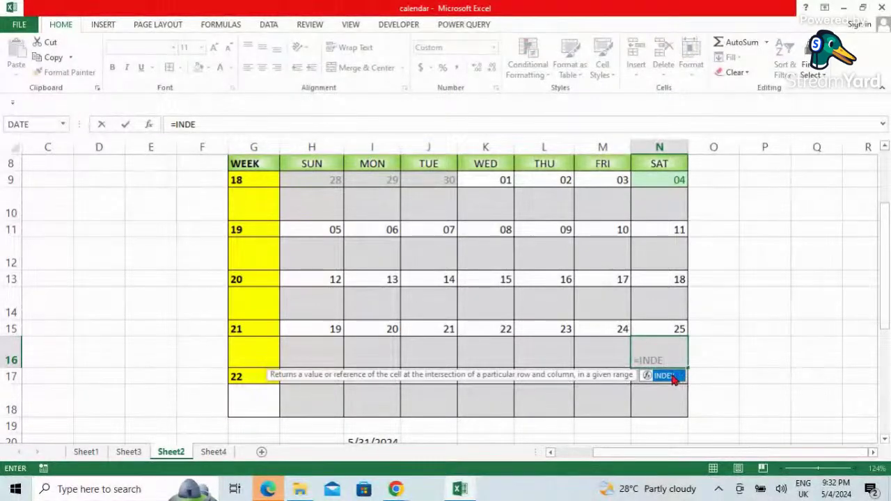
pyautogui.doubleClick(669, 376)
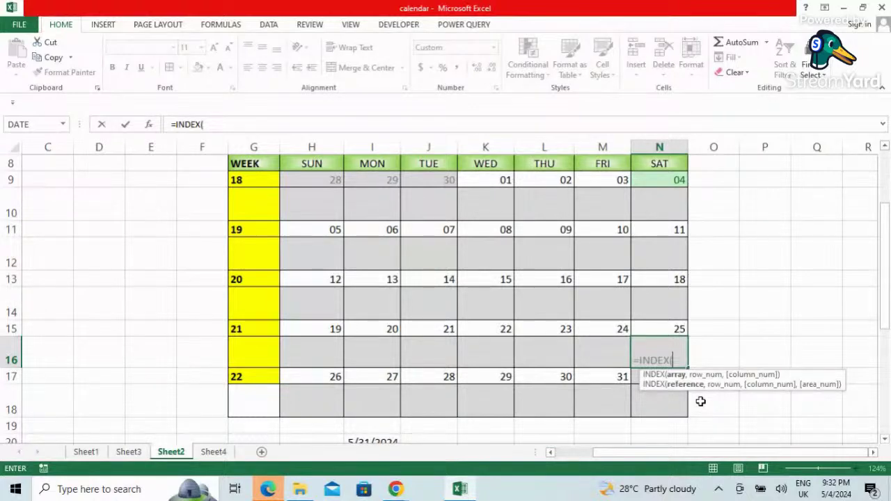
pyautogui.click(213, 452)
pyautogui.click(79, 145)
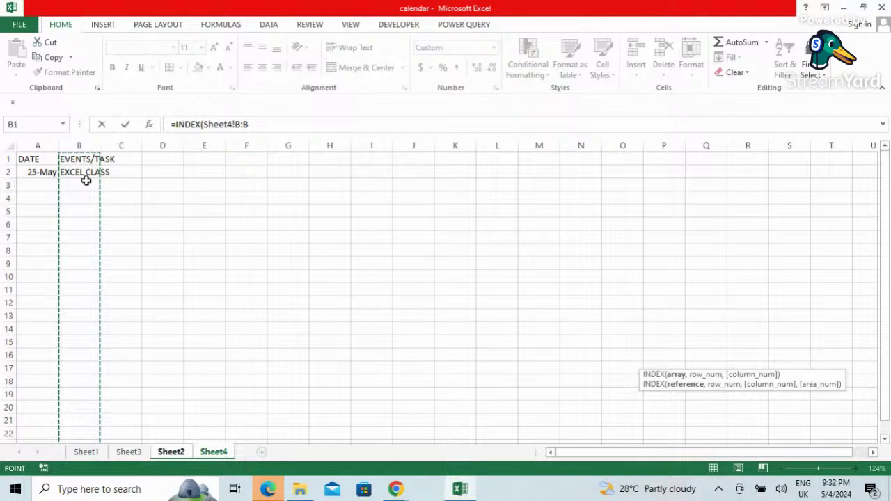
# Nest a MATCH function as the row number of the N16 formula, with Sheet2!N15 as its lookup value
pyautogui.write(',M')
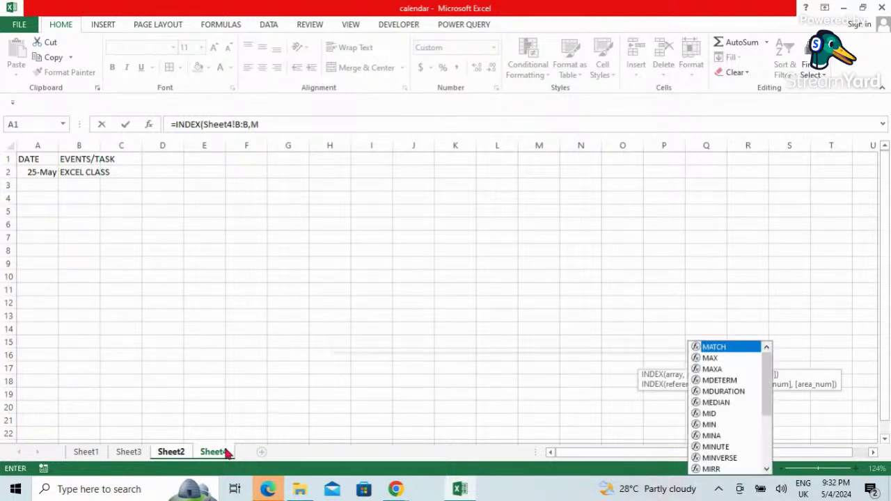
pyautogui.write('ATCH(')
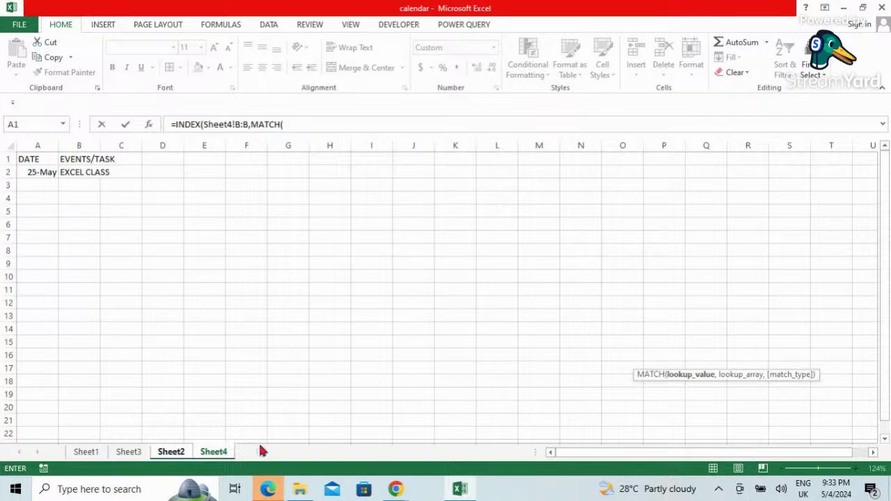
pyautogui.hotkey('ctrl', 'pageup')
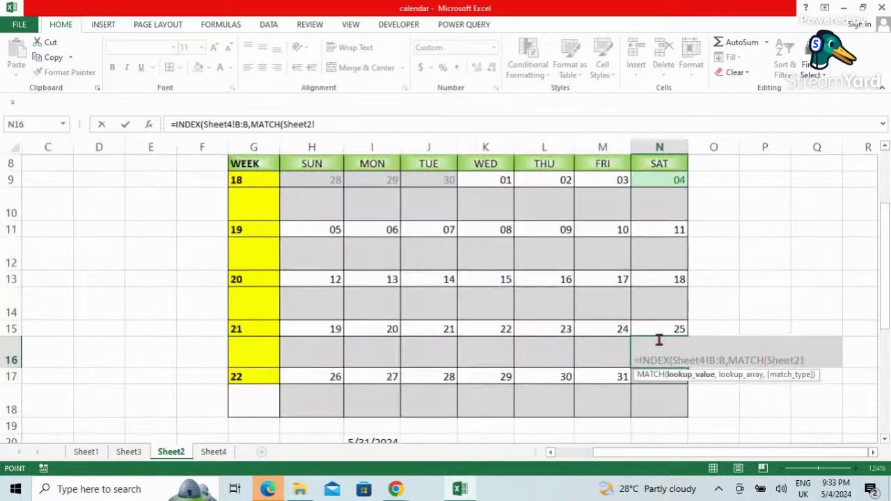
pyautogui.click(662, 329)
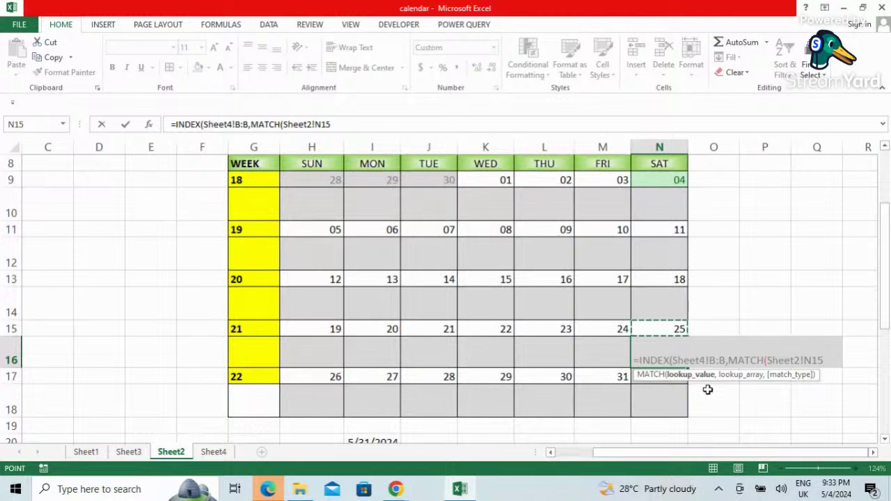
pyautogui.write(',')
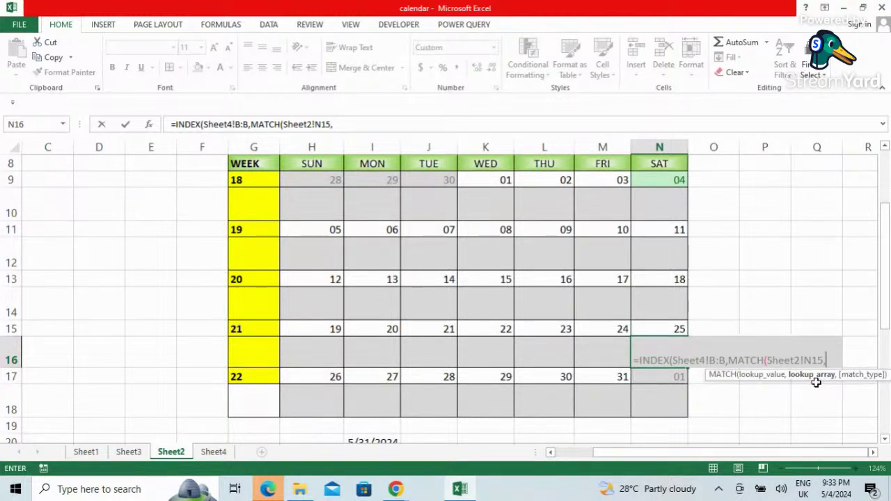
# Complete the N16 formula with Sheet4!A:A as the MATCH lookup array, exact match 0, and 1 as the INDEX column number
pyautogui.click(217, 453)
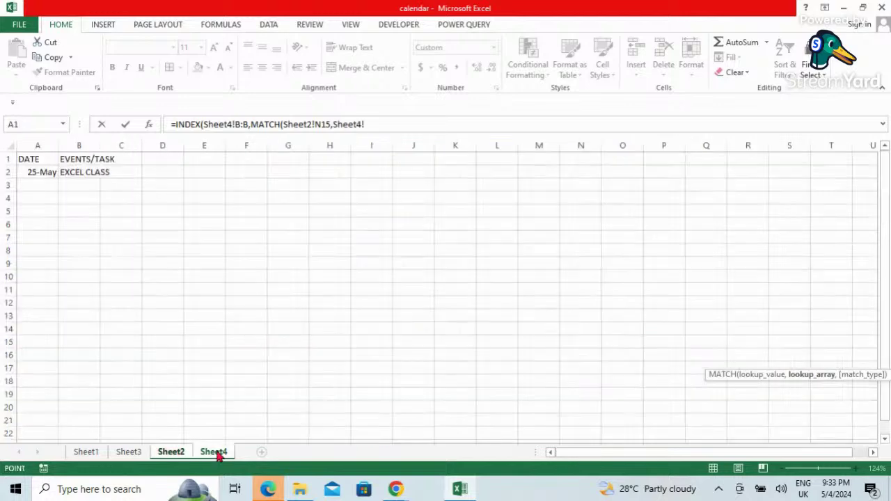
pyautogui.click(37, 144)
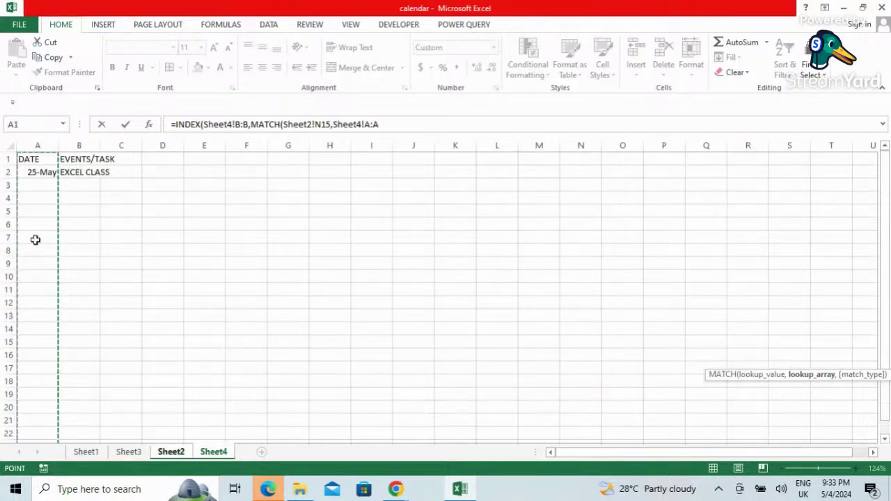
pyautogui.write(',')
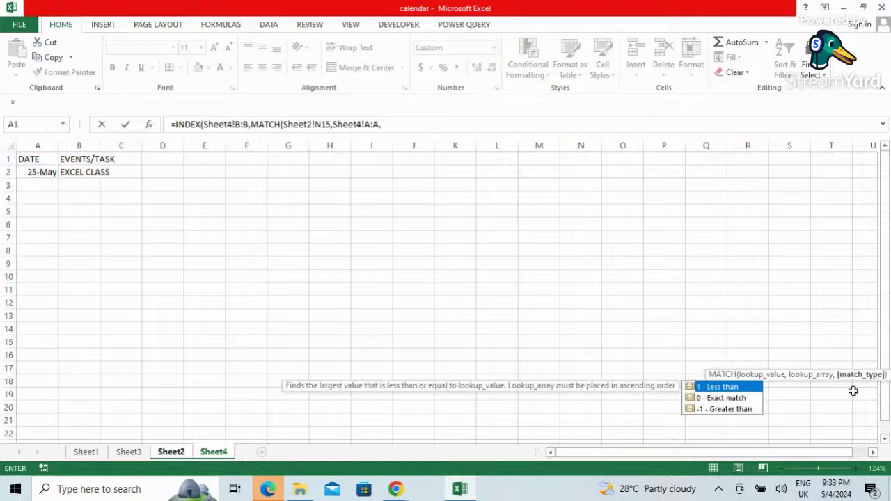
pyautogui.doubleClick(720, 400)
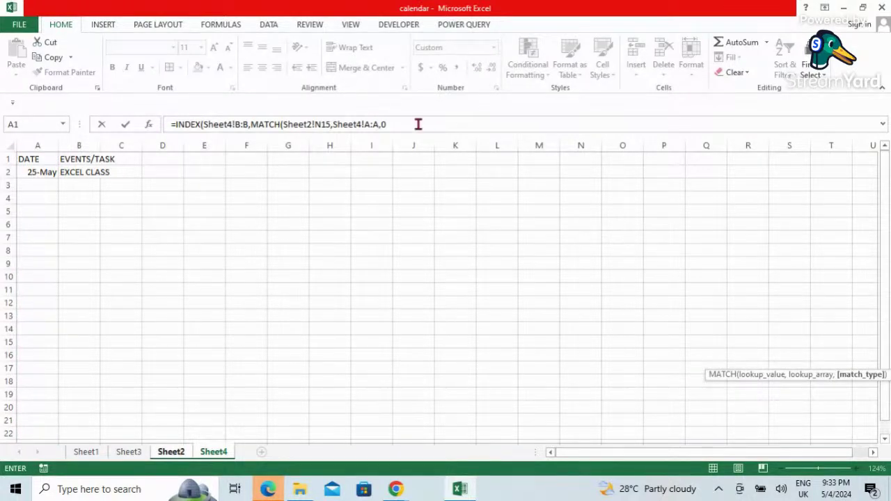
pyautogui.write('),')
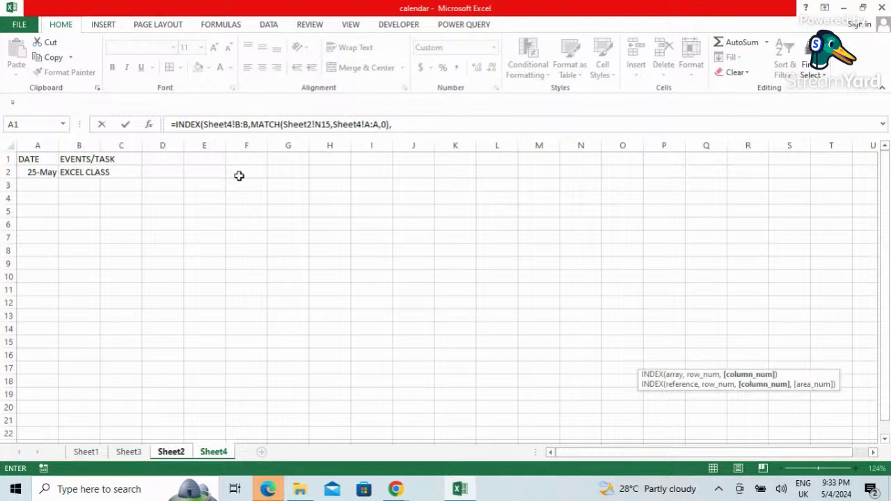
pyautogui.write('1)')
pyautogui.press('Return')
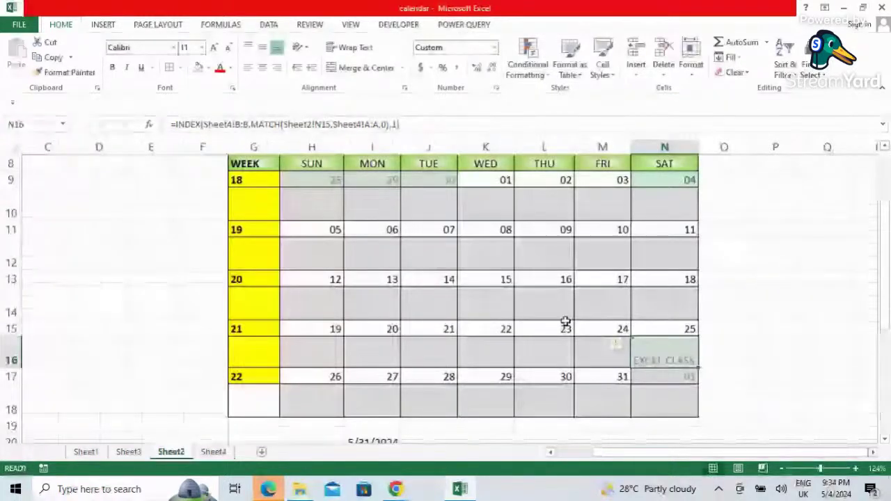
pyautogui.press('Up')
pyautogui.press('Up')
pyautogui.press('Left')
pyautogui.press('Left')
pyautogui.press('Left')
pyautogui.press('Left')
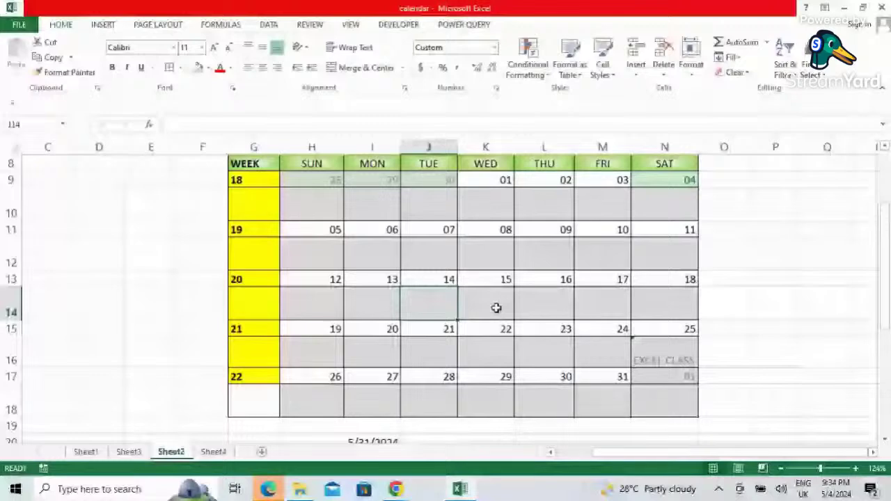
pyautogui.press('Right')
pyautogui.press('Right')
pyautogui.press('Right')
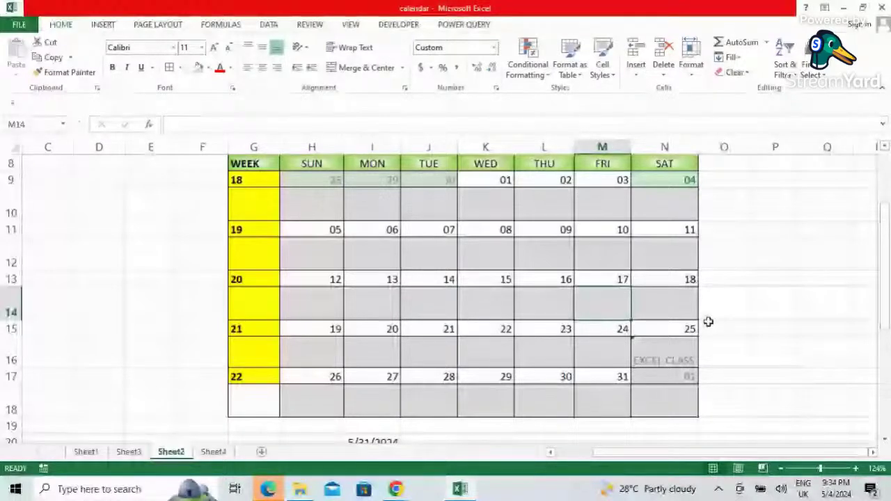
pyautogui.press('Right')
pyautogui.click(680, 357)
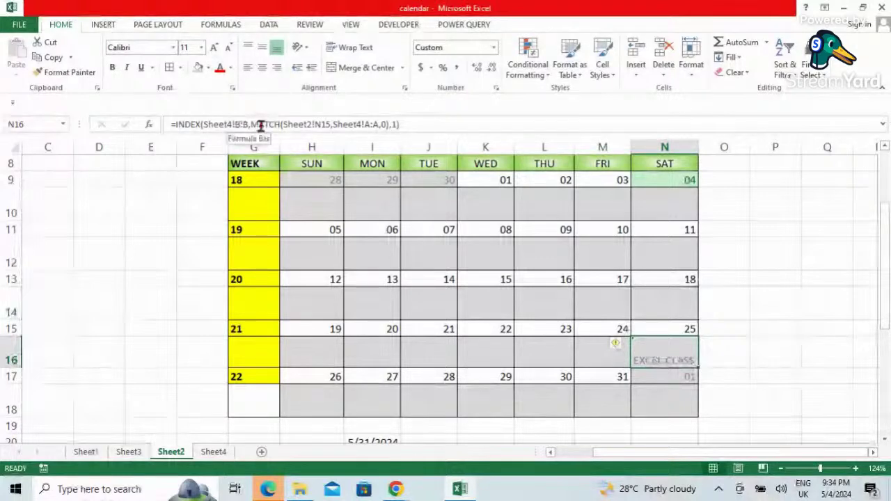
pyautogui.click(235, 125)
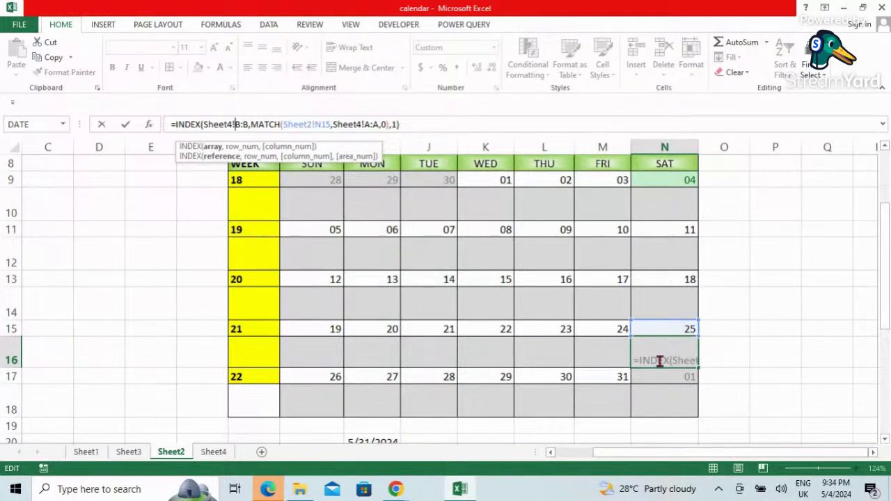
pyautogui.click(727, 355)
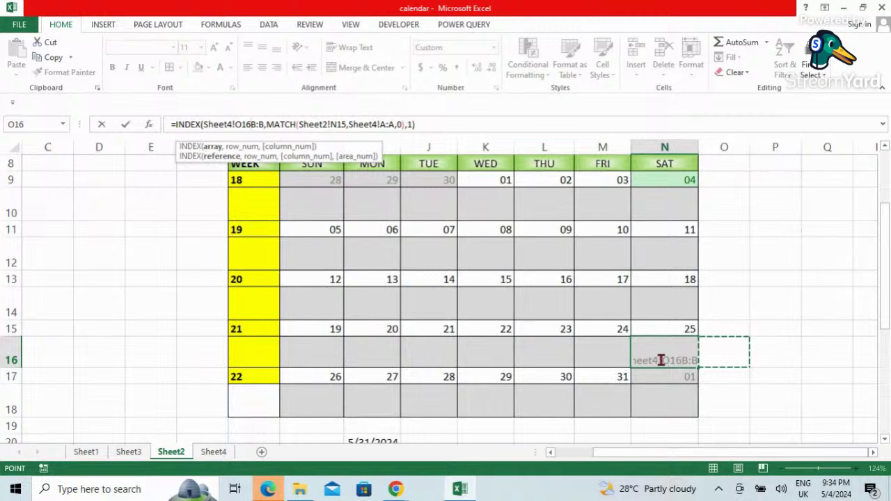
pyautogui.press('BackSpace')
pyautogui.press('BackSpace')
pyautogui.press('BackSpace')
pyautogui.click(415, 125)
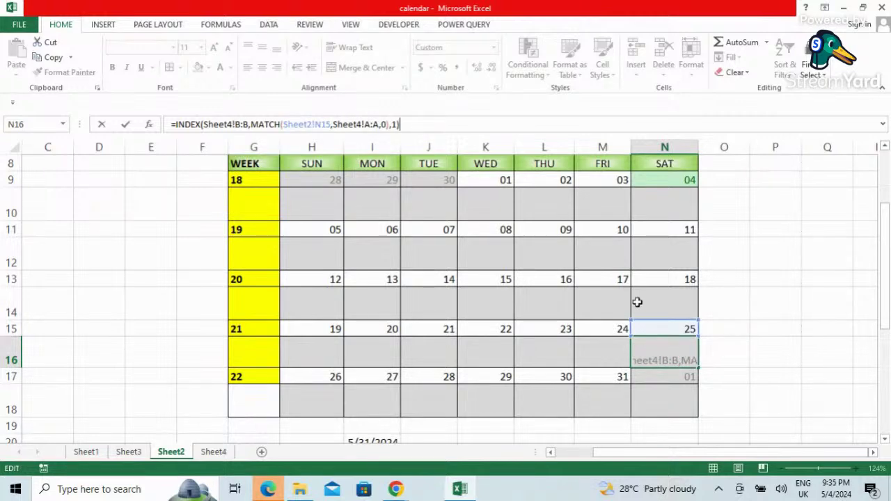
pyautogui.press('Return')
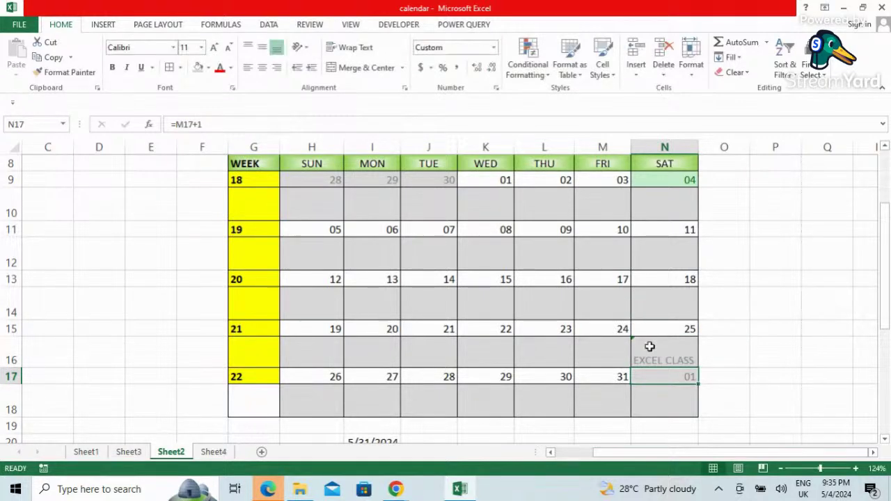
# Try copying the N16 event formula into M16, and undo the paste
pyautogui.click(649, 346)
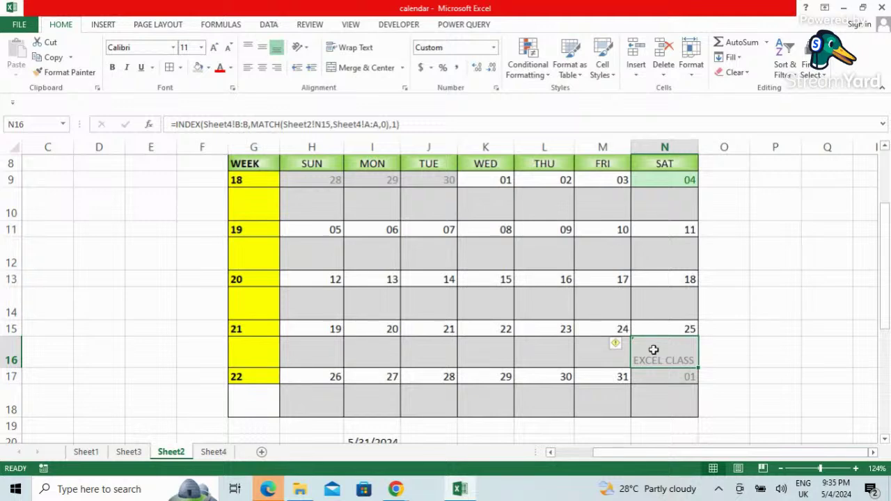
pyautogui.hotkey('ctrl', 'c')
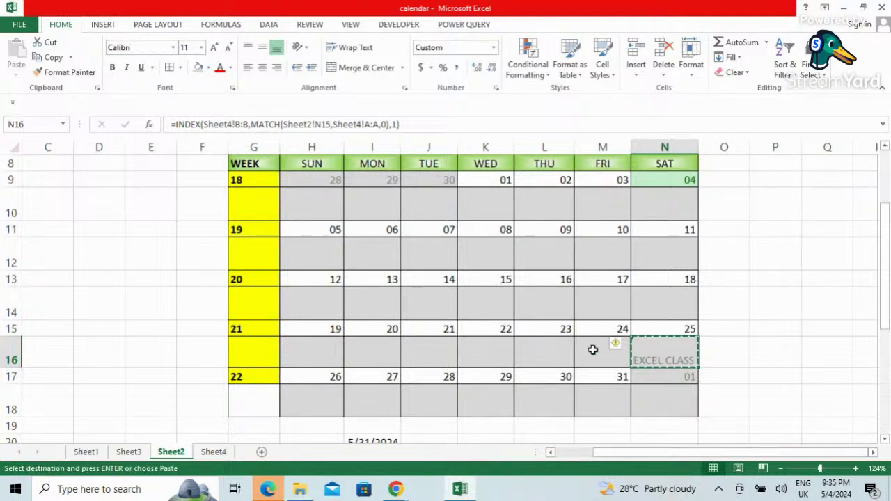
pyautogui.click(593, 350)
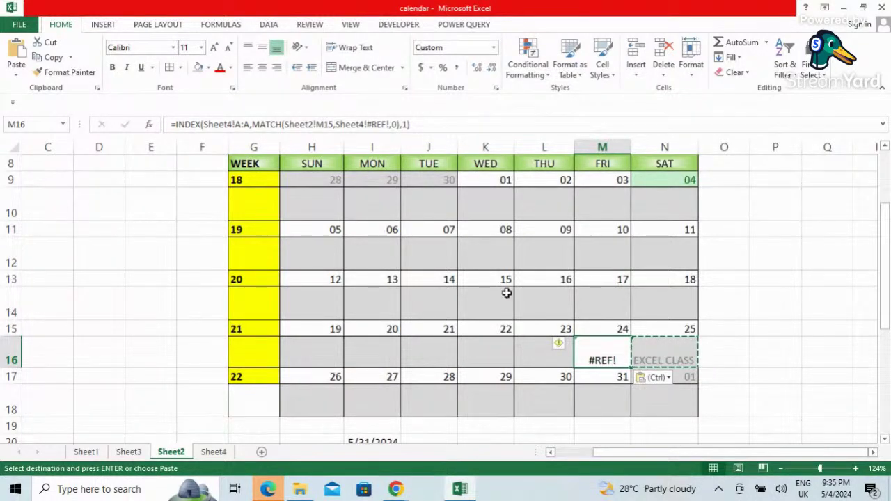
pyautogui.hotkey('ctrl', 'z')
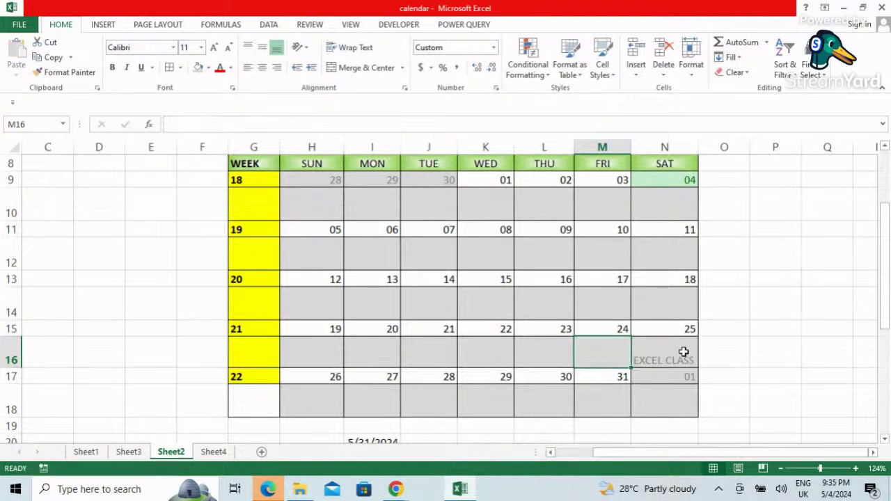
# Make the Sheet4 column references in the N16 formula absolute, as $B:$B and $A:$A
pyautogui.click(673, 357)
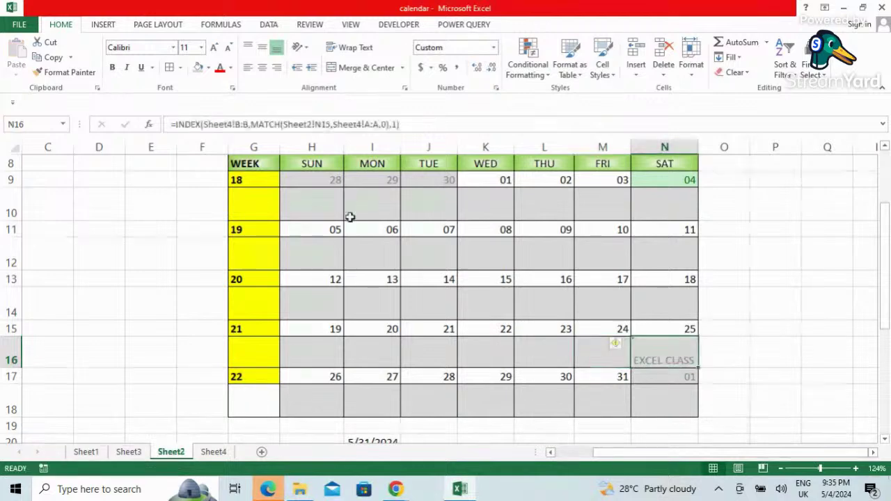
pyautogui.click(236, 125)
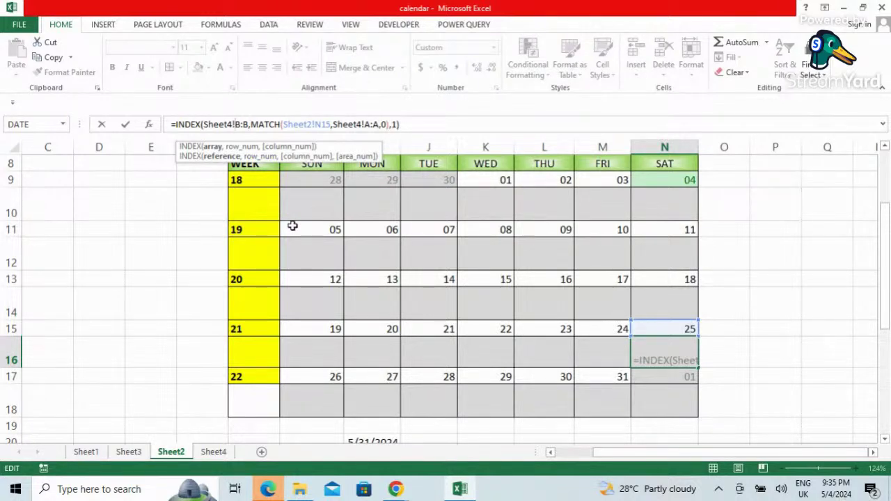
pyautogui.press('F4')
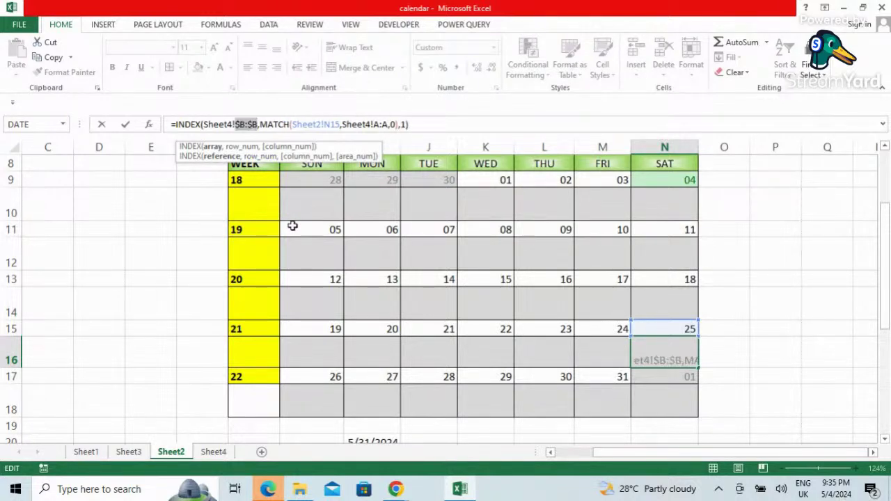
pyautogui.click(373, 124)
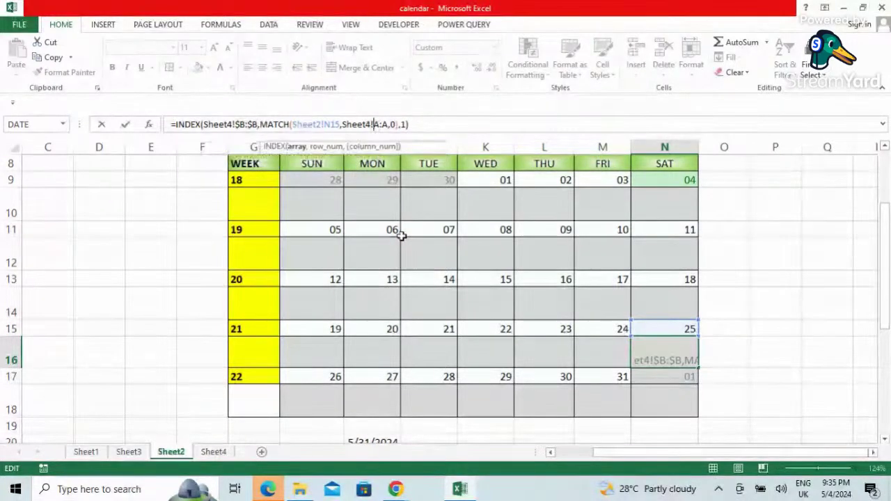
pyautogui.press('F4')
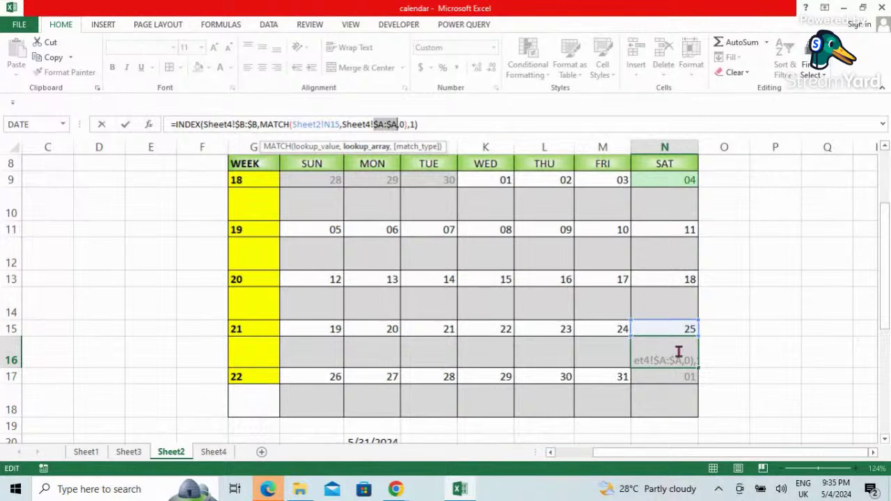
pyautogui.click(444, 125)
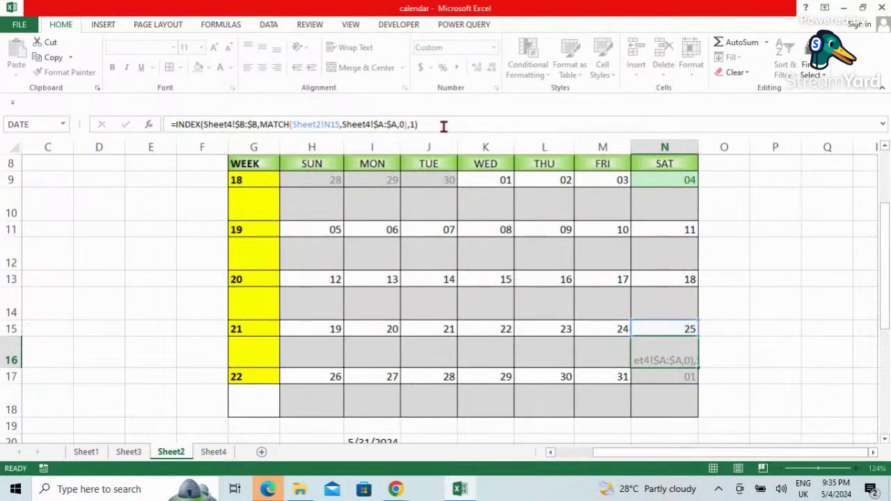
pyautogui.press('Return')
# Copy the N16 event formula into the rest of that week's event row, H16 to M16
pyautogui.click(668, 351)
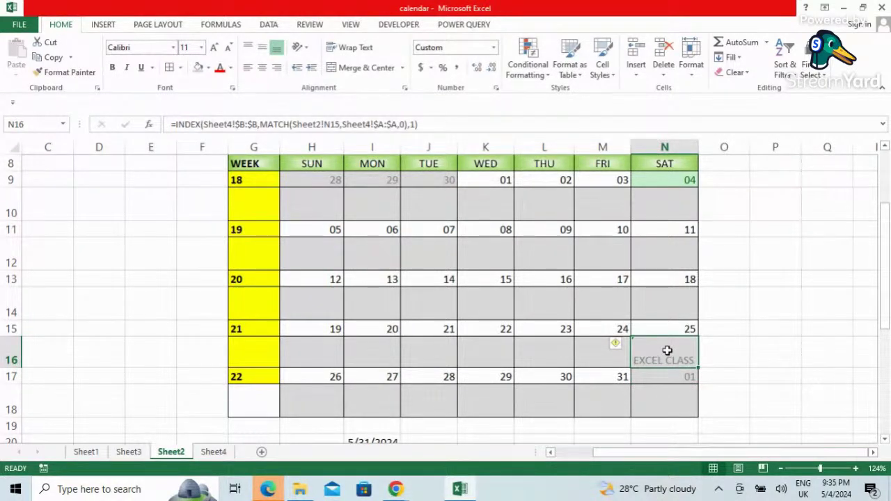
pyautogui.hotkey('ctrl', 'c')
pyautogui.moveTo(314, 352); pyautogui.dragTo(577, 353)
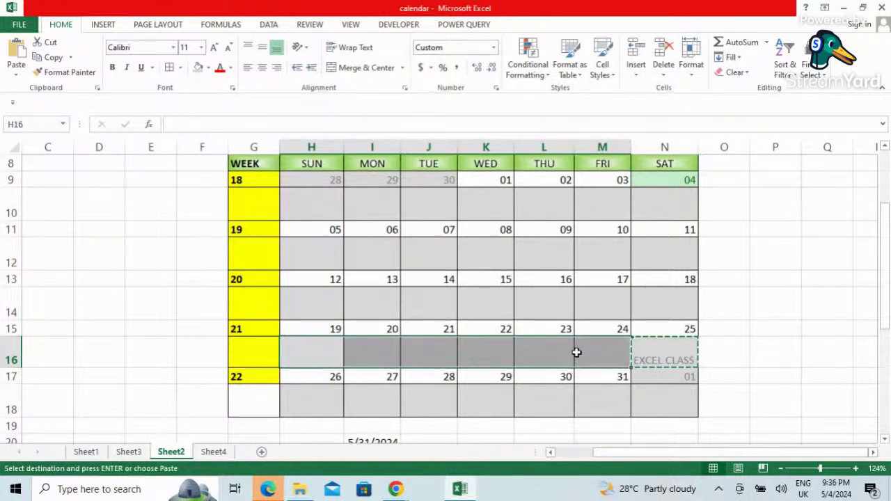
pyautogui.hotkey('ctrl', 'v')
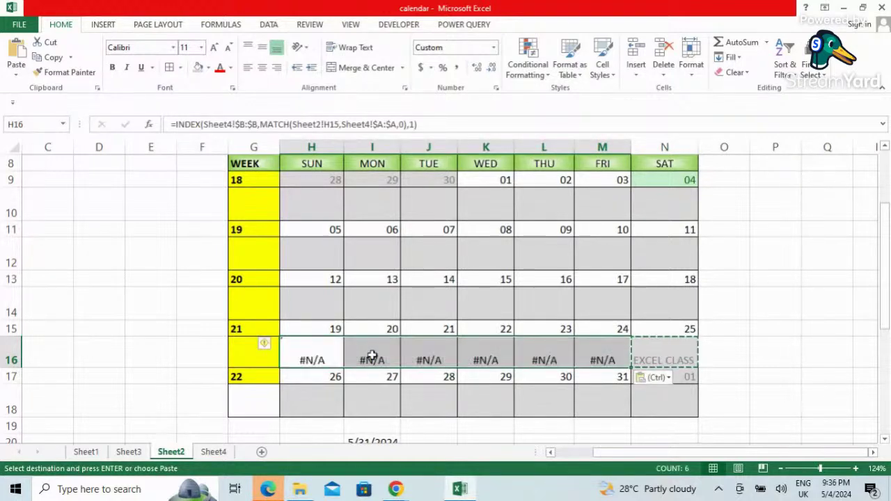
pyautogui.click(372, 356)
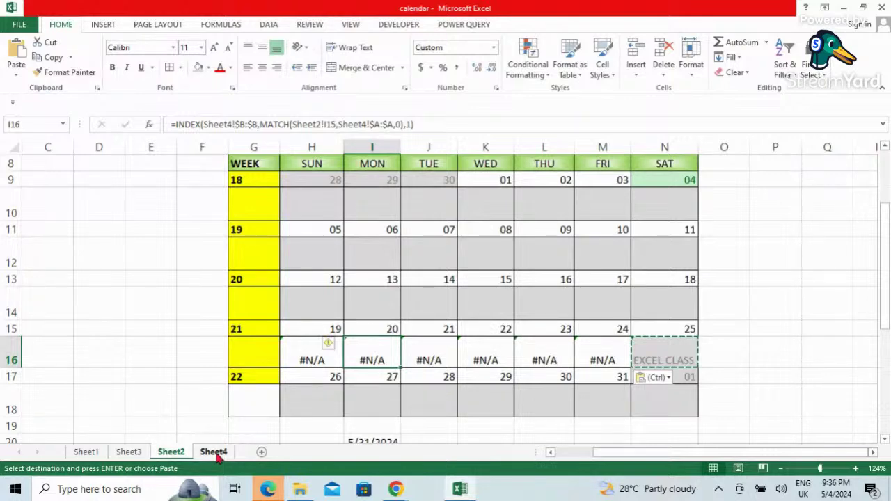
pyautogui.click(214, 452)
pyautogui.click(90, 186)
pyautogui.click(171, 452)
pyautogui.click(334, 360)
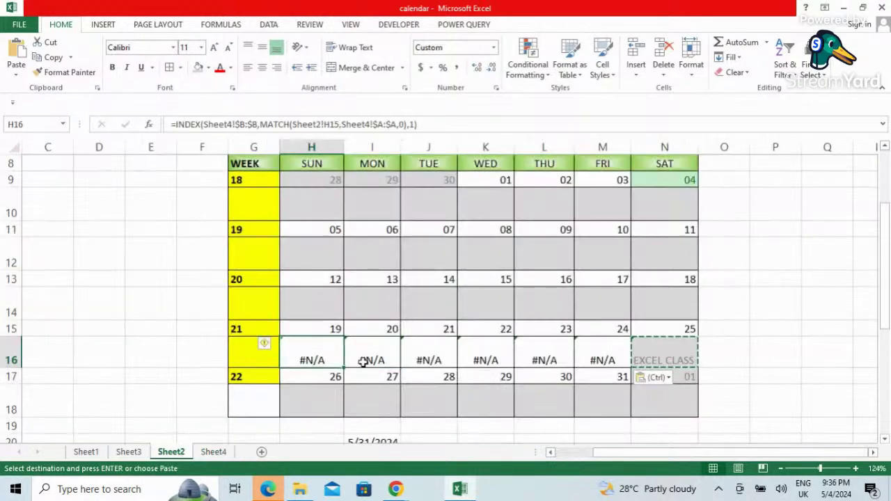
pyautogui.click(363, 361)
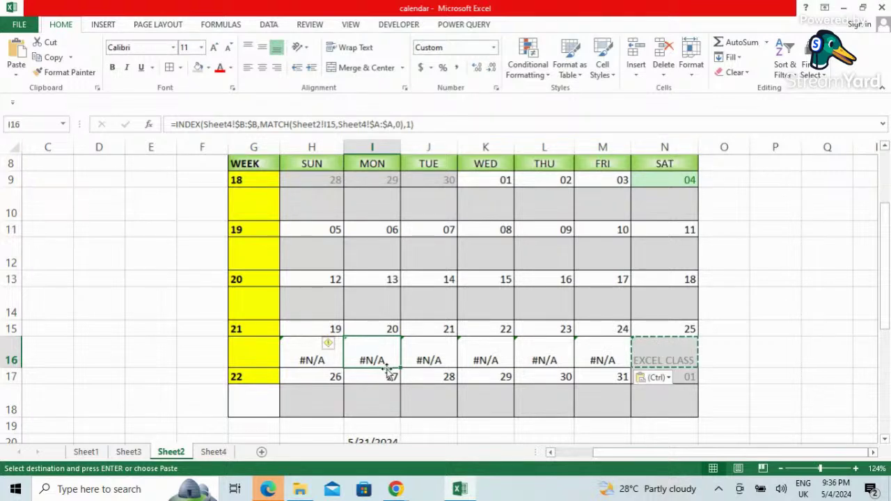
pyautogui.click(175, 126)
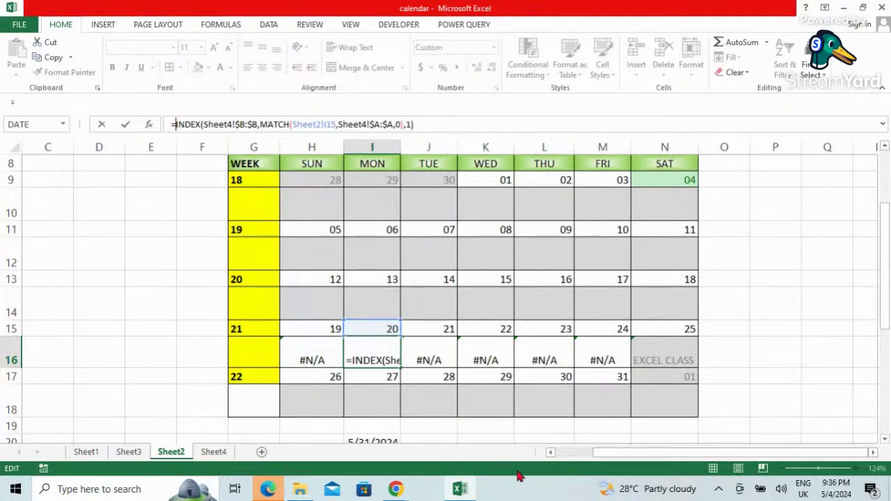
pyautogui.click(672, 351)
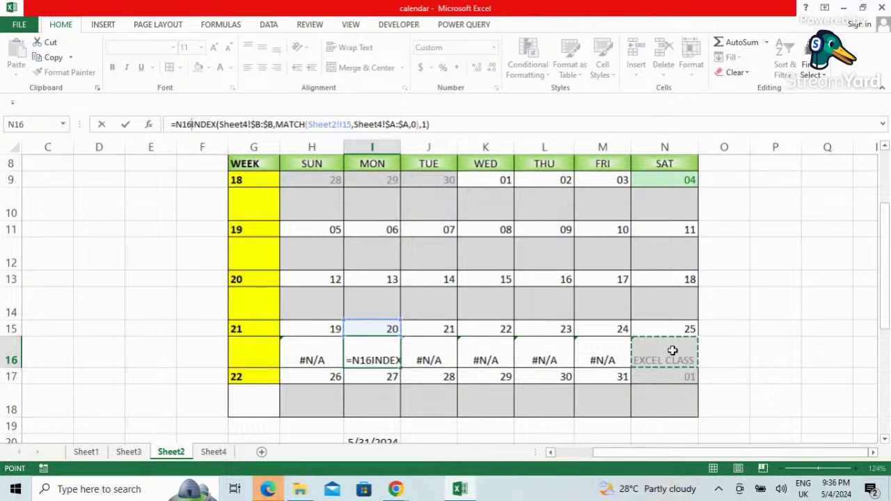
pyautogui.press('BackSpace')
pyautogui.press('BackSpace')
pyautogui.press('BackSpace')
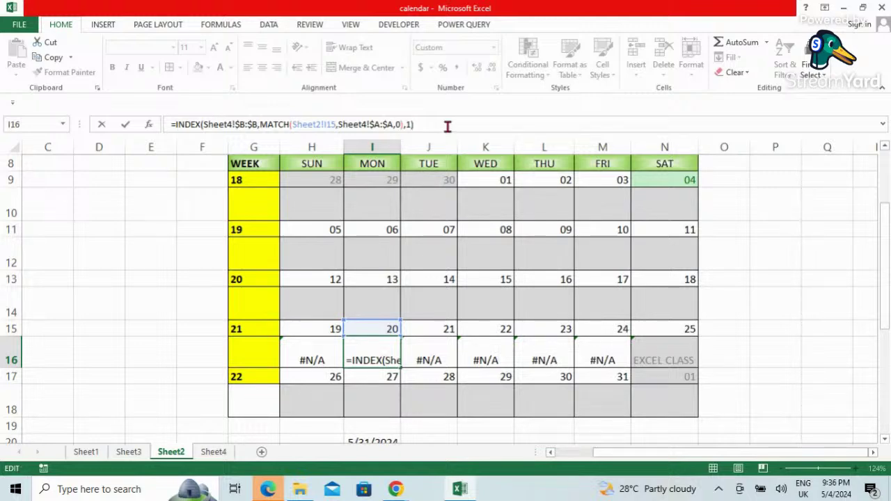
pyautogui.press('Return')
# Wrap the N16 INDEX/MATCH formula in IFERROR with an empty string "" as the value if error
pyautogui.click(654, 357)
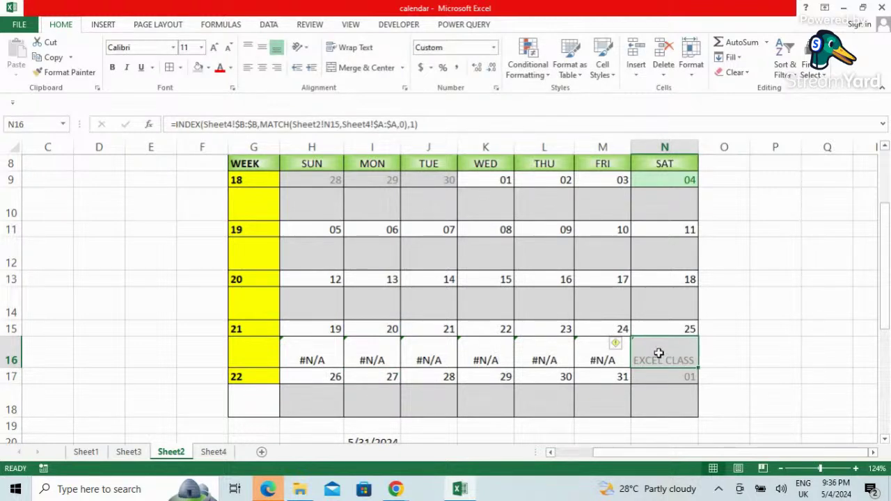
pyautogui.click(175, 123)
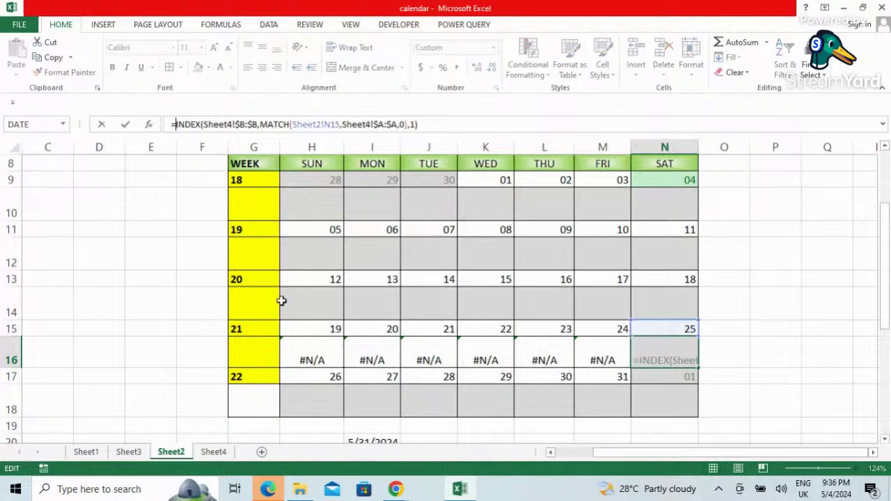
pyautogui.write('IFERR')
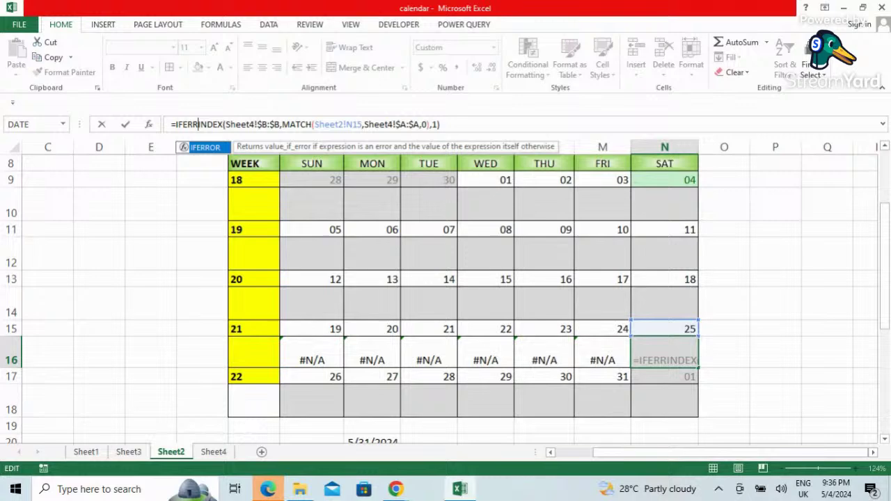
pyautogui.click(205, 149)
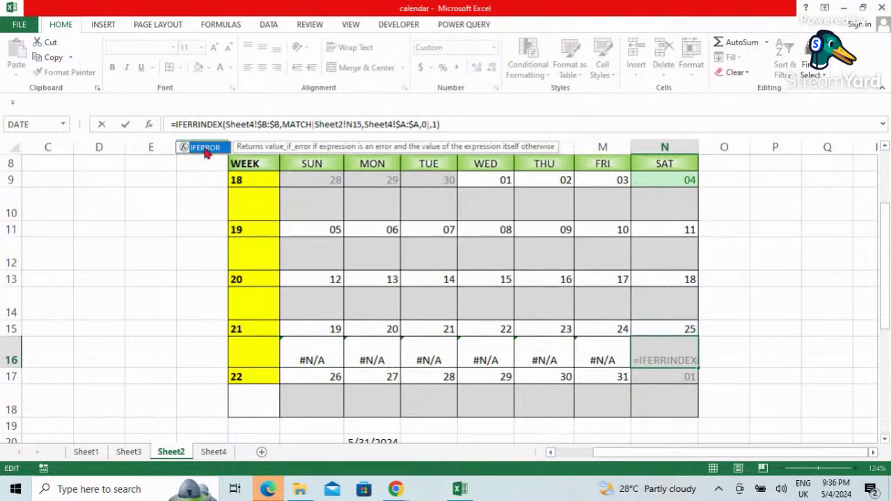
pyautogui.doubleClick(206, 149)
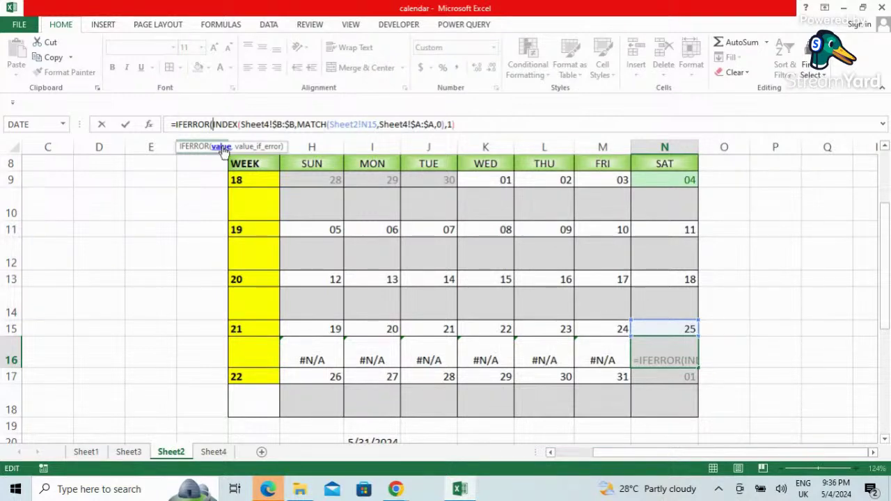
pyautogui.click(213, 124)
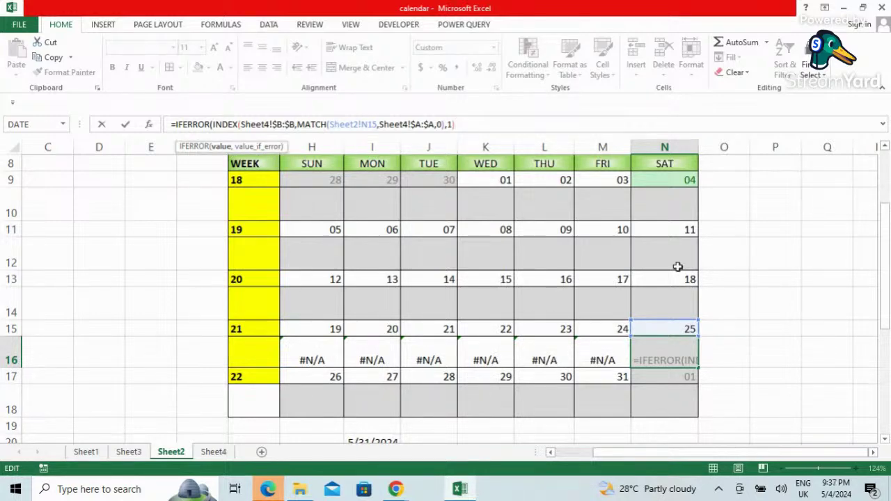
pyautogui.write(',')
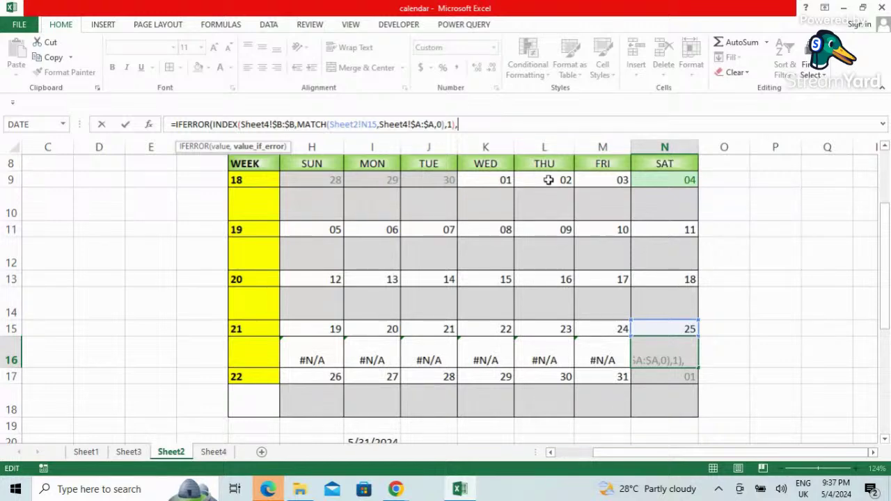
pyautogui.write('"")')
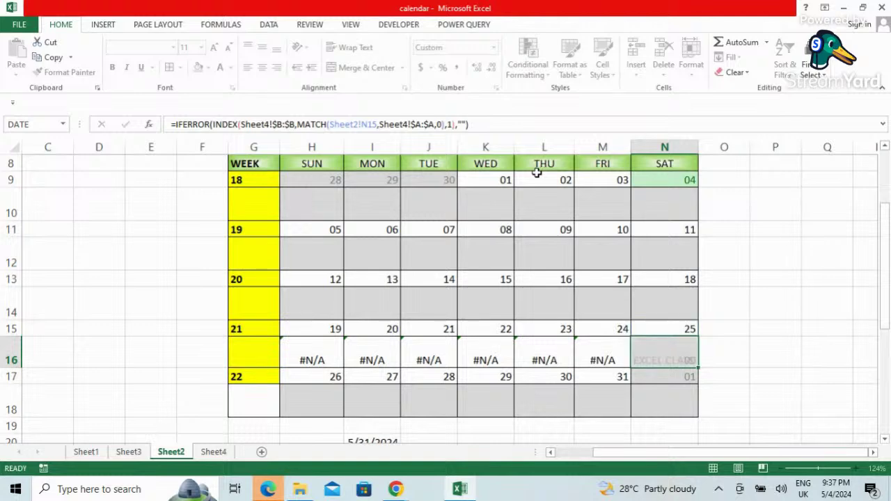
pyautogui.press('Return')
# Copy the IFERROR version of the N16 event formula over the rest of that week's event row, H16 to M16
pyautogui.click(686, 360)
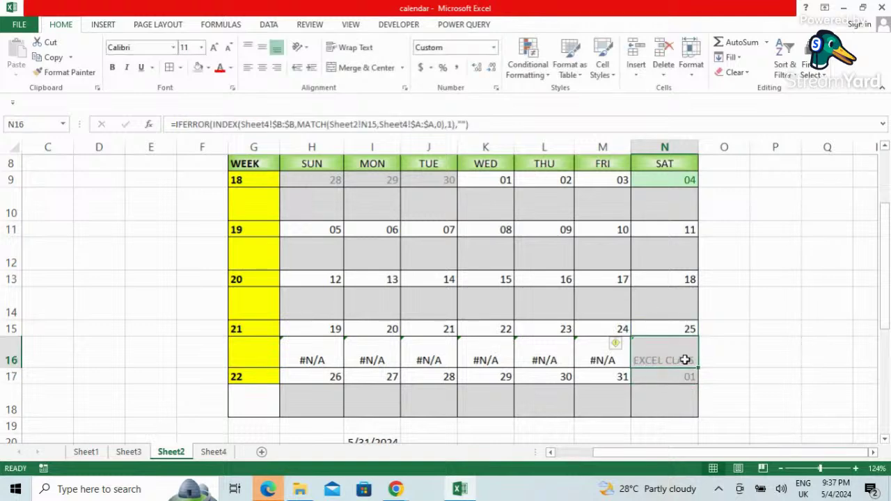
pyautogui.click(592, 352)
pyautogui.click(531, 359)
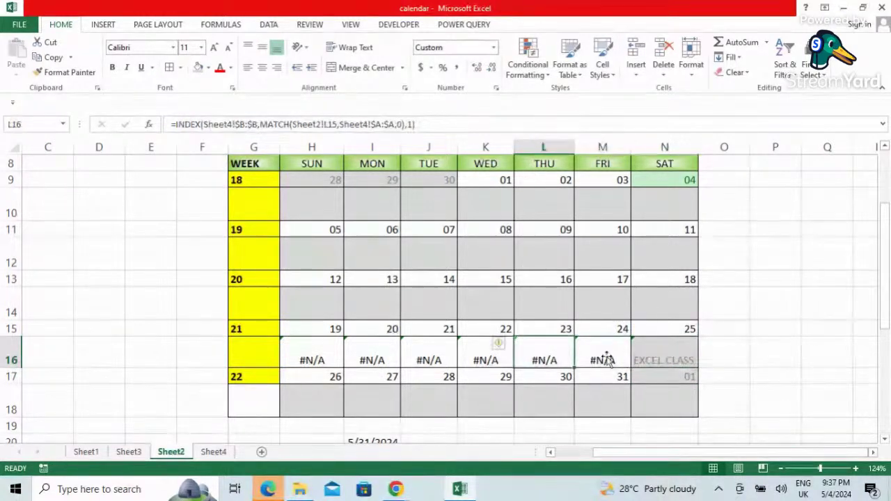
pyautogui.click(664, 353)
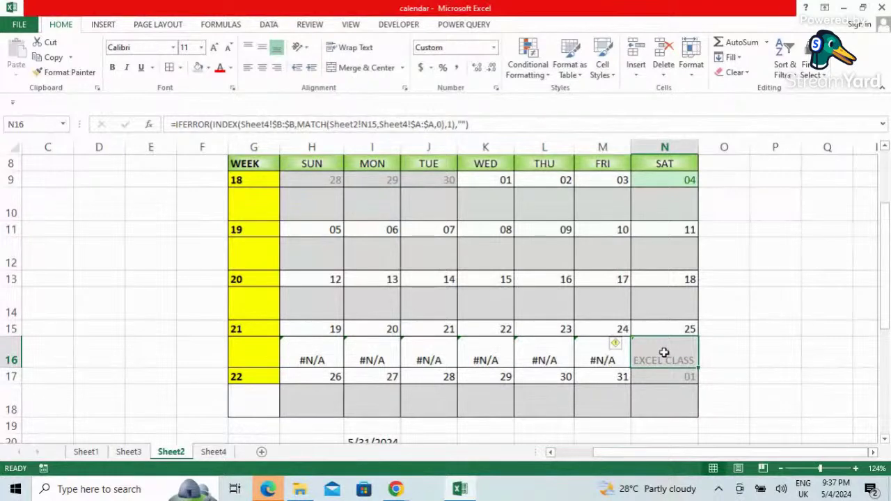
pyautogui.hotkey('ctrl', 'c')
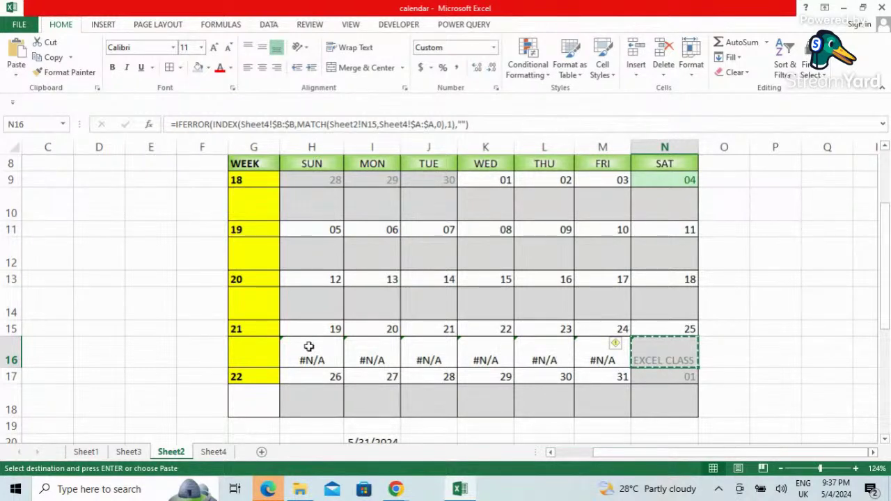
pyautogui.moveTo(304, 346); pyautogui.dragTo(594, 341)
pyautogui.hotkey('ctrl', 'v')
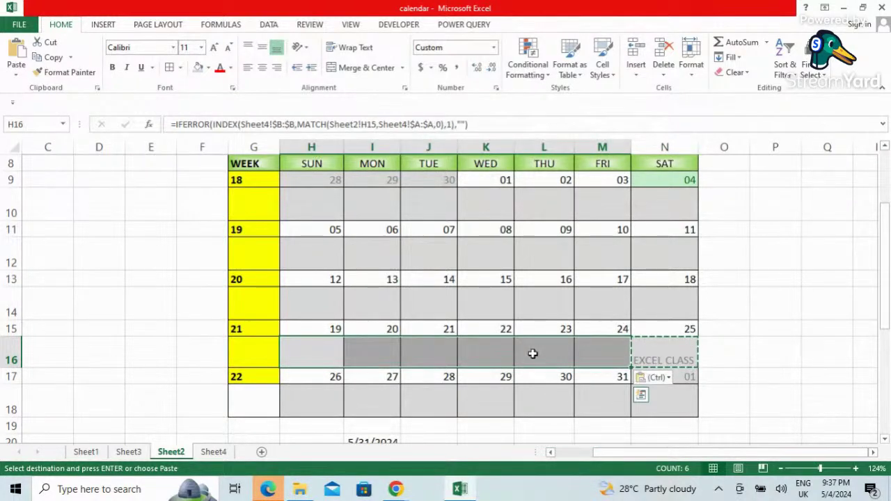
pyautogui.click(489, 352)
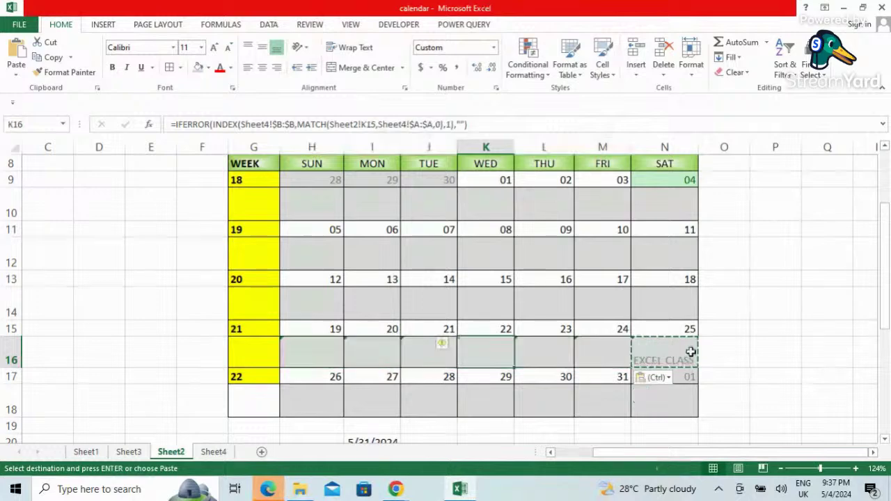
# Paste the N16 event formula into columns H to N of the remaining event rows 14, 12, 10 and 18
pyautogui.moveTo(312, 304); pyautogui.dragTo(643, 304)
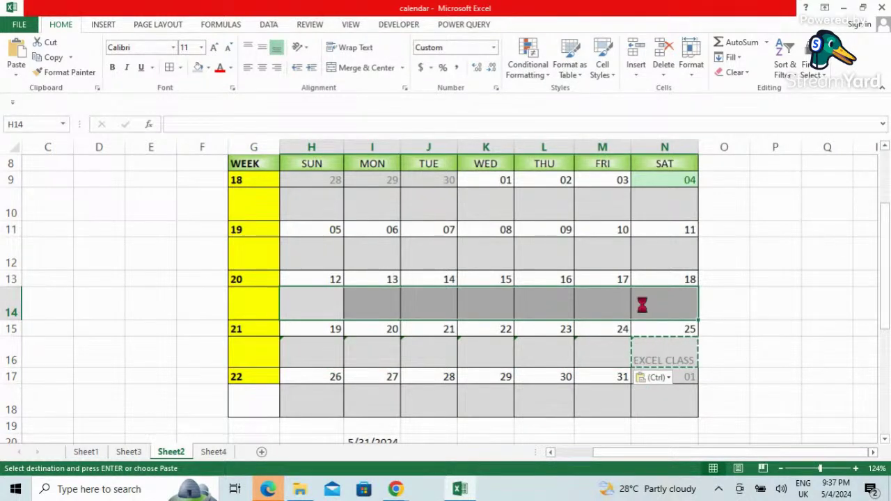
pyautogui.moveTo(312, 257); pyautogui.dragTo(633, 258)
pyautogui.hotkey('ctrl', 'v')
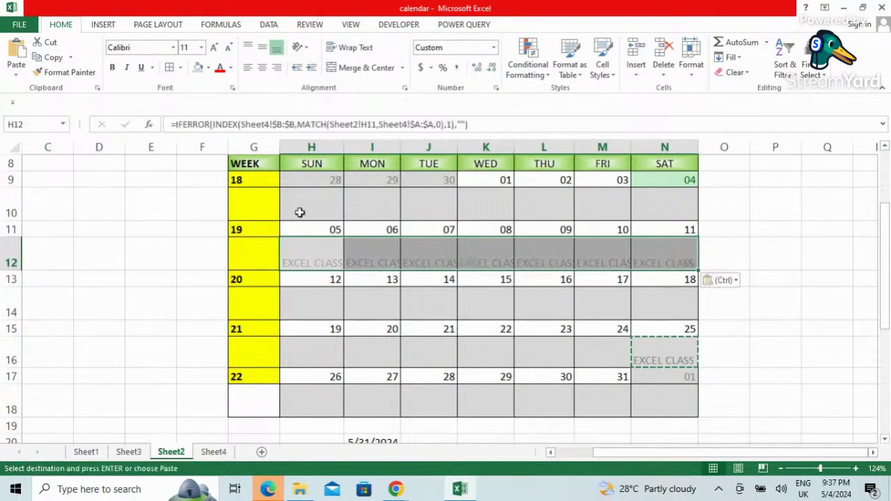
pyautogui.moveTo(312, 207); pyautogui.dragTo(638, 206)
pyautogui.hotkey('ctrl', 'v')
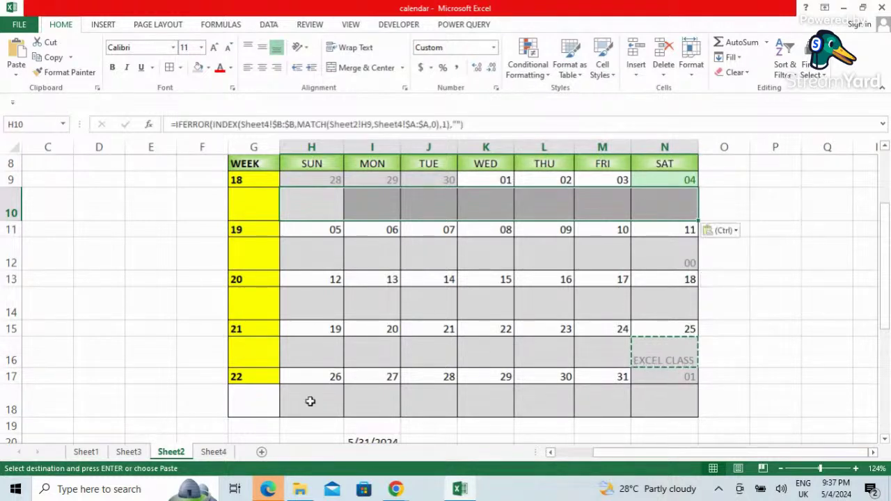
pyautogui.moveTo(308, 400); pyautogui.dragTo(643, 400)
pyautogui.hotkey('ctrl', 'v')
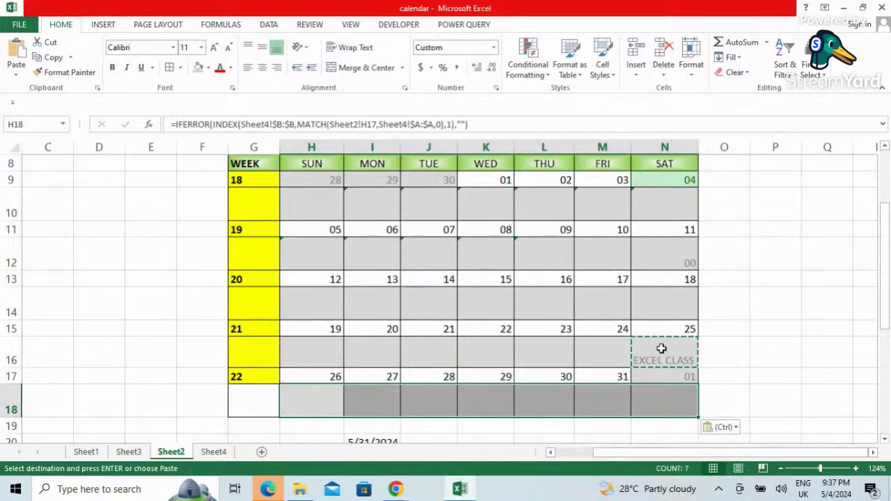
pyautogui.click(662, 348)
pyautogui.click(492, 125)
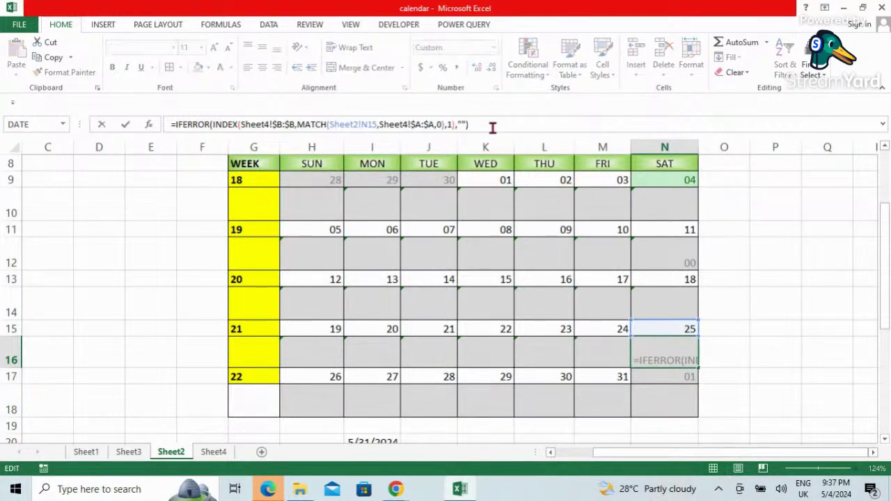
pyautogui.press('Return')
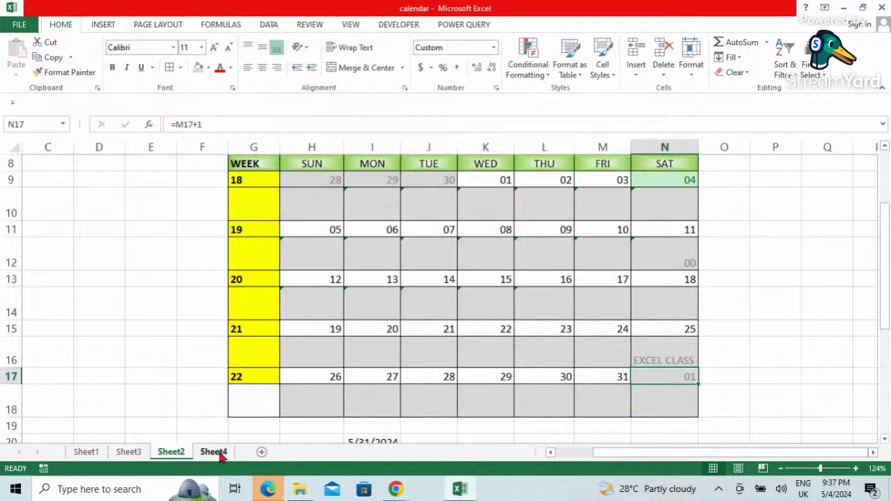
# Enter WEDDING as the 11-May task in Sheet4 cell B3 and check the calendar on Sheet2
pyautogui.click(220, 454)
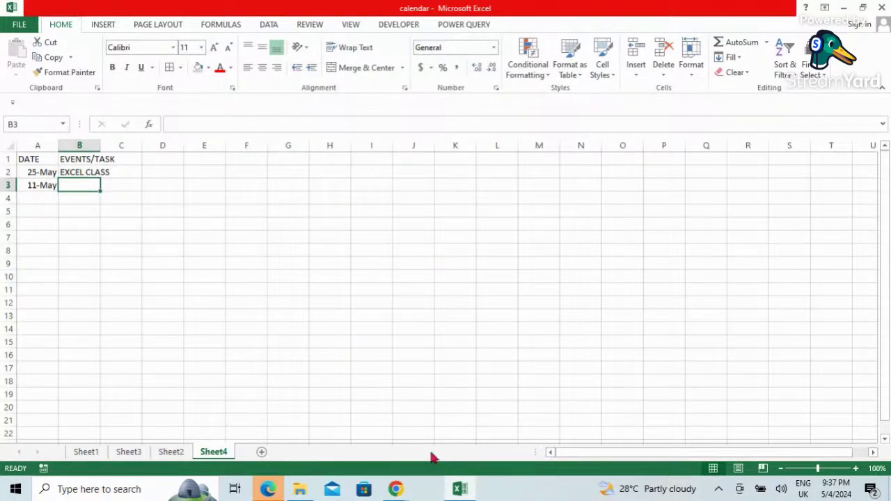
pyautogui.write('WEDDING')
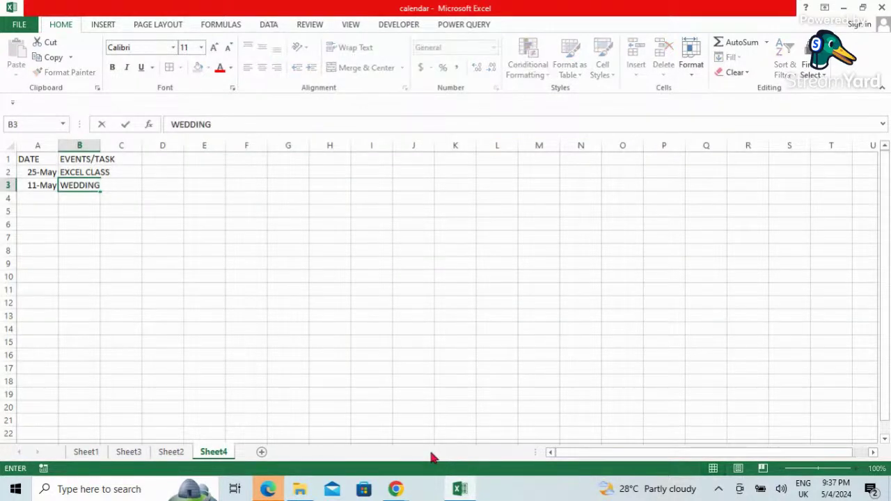
pyautogui.press('Return')
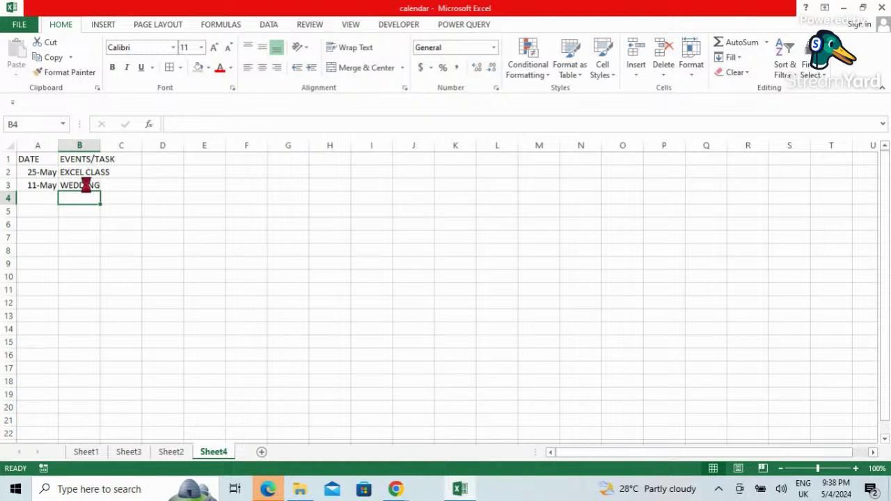
pyautogui.click(171, 453)
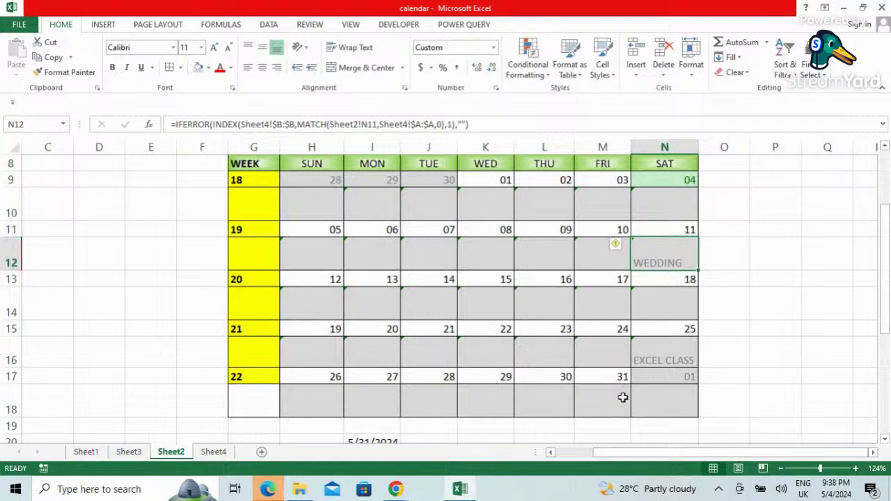
# Add BIRTHDAY on a second line under WEDDING in Sheet4 cell B3
pyautogui.click(212, 454)
pyautogui.click(90, 185)
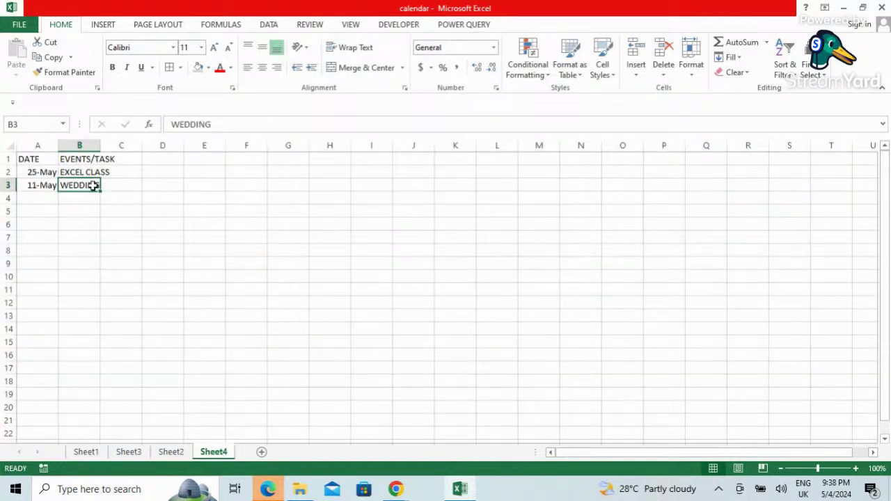
pyautogui.click(219, 124)
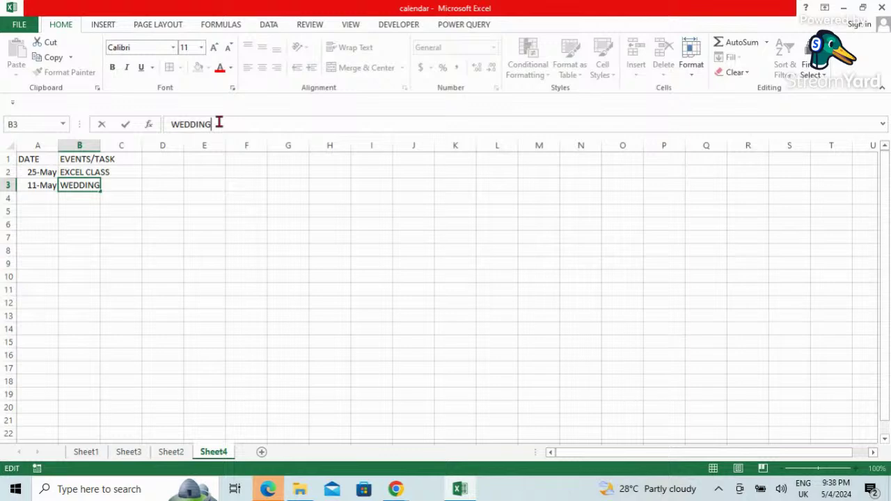
pyautogui.press('BackSpace')
pyautogui.press('BackSpace')
pyautogui.press('BackSpace')
pyautogui.press('BackSpace')
pyautogui.press('BackSpace')
pyautogui.press('BackSpace')
pyautogui.press('BackSpace')
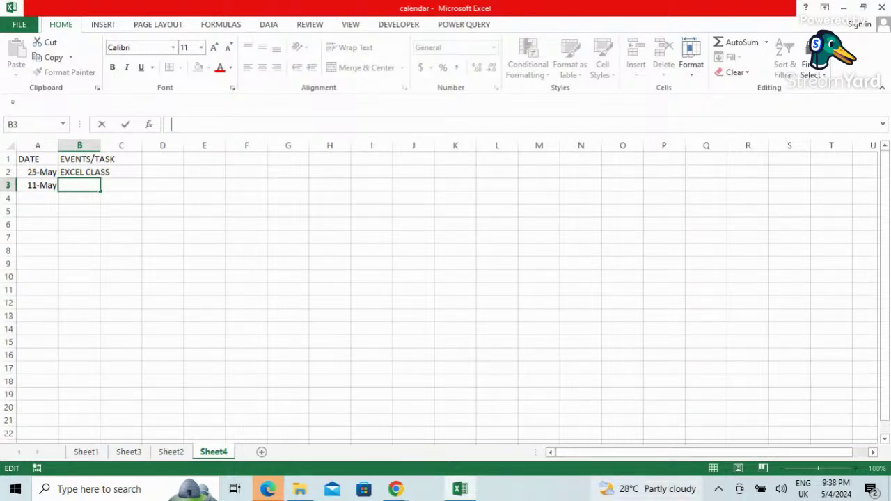
pyautogui.write('BIRTHDAY')
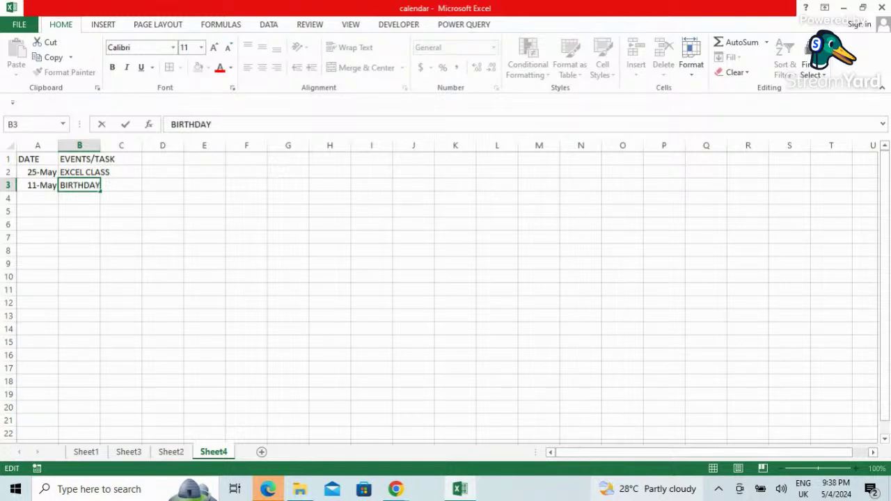
pyautogui.press('Return')
pyautogui.click(76, 213)
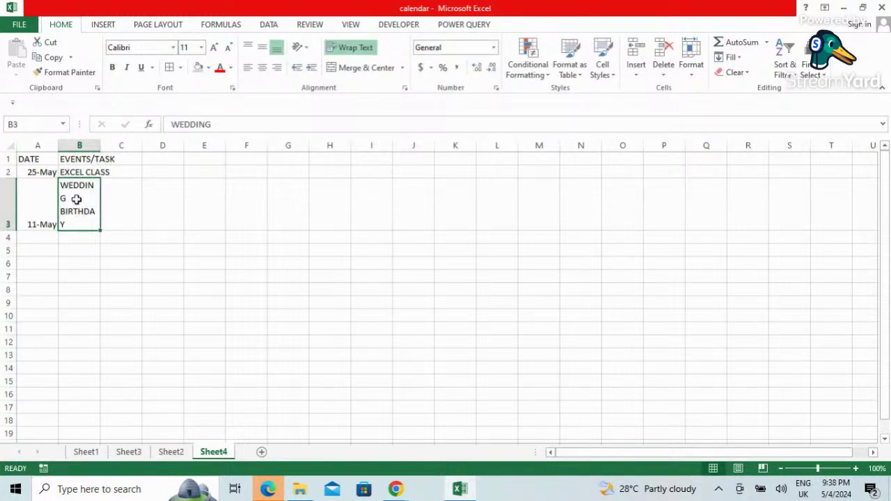
# Wrap the text in Sheet2 cell N12 and check the row 16 event cells against the Sheet4 task list
pyautogui.click(174, 454)
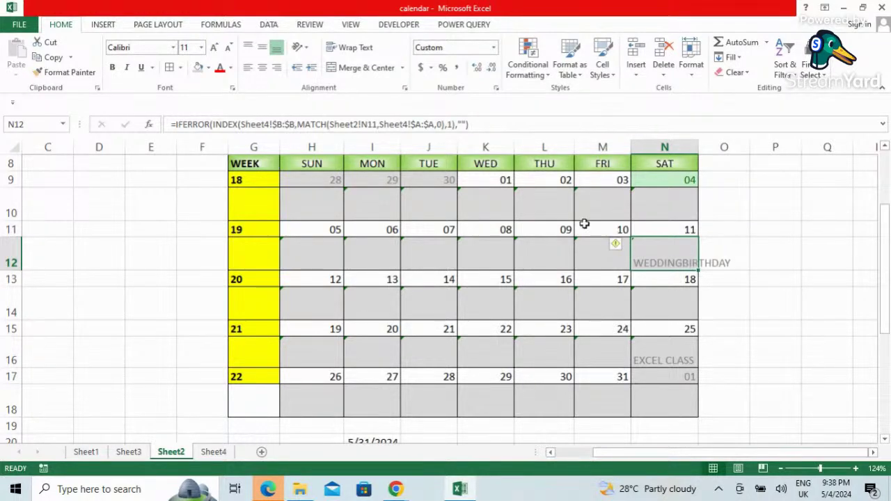
pyautogui.click(354, 49)
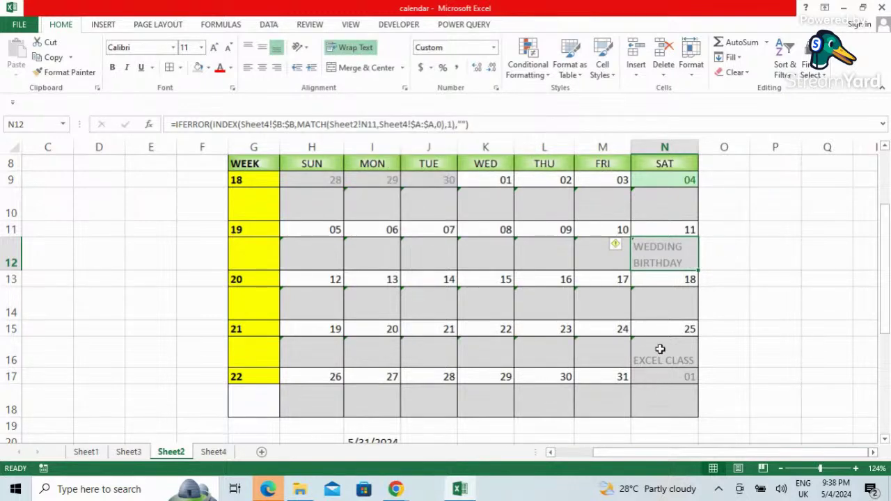
pyautogui.click(315, 358)
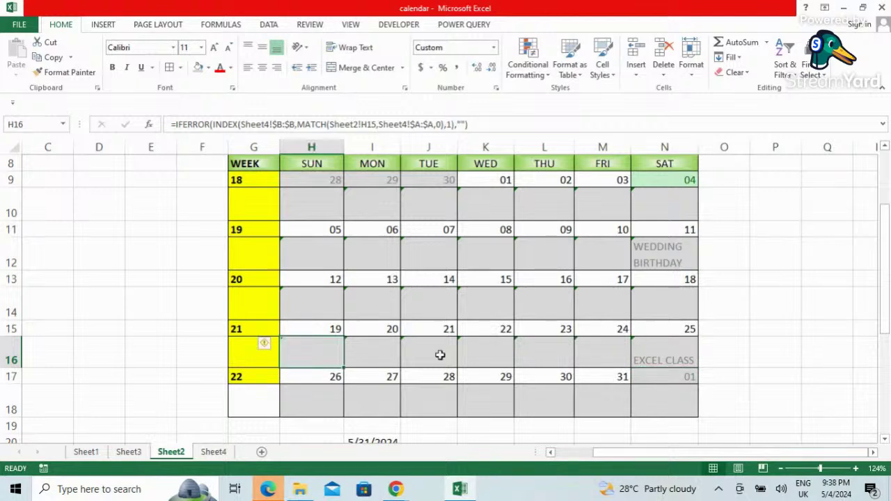
pyautogui.click(440, 355)
pyautogui.click(597, 358)
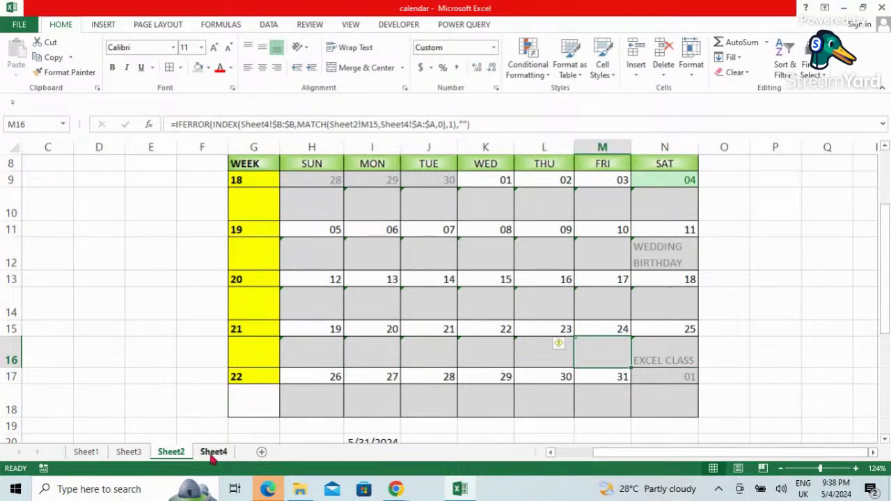
pyautogui.click(214, 452)
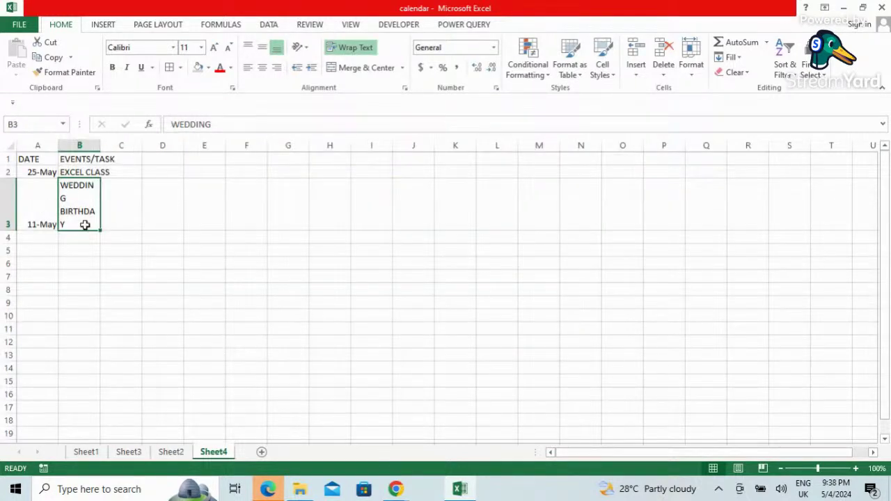
pyautogui.click(172, 453)
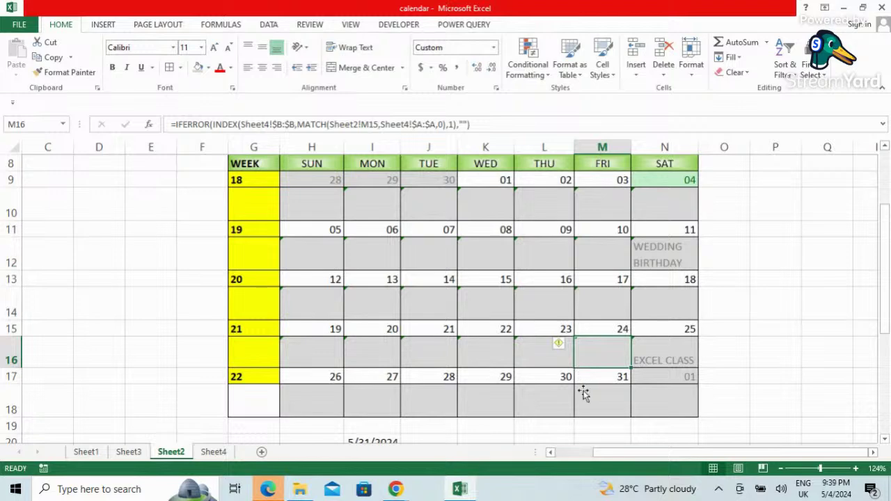
# Review the Sheet4 task list and inspect the event formulas in Sheet2 cells H10 to J10 and I14 to L14
pyautogui.click(213, 454)
pyautogui.click(38, 236)
pyautogui.click(173, 452)
pyautogui.click(321, 215)
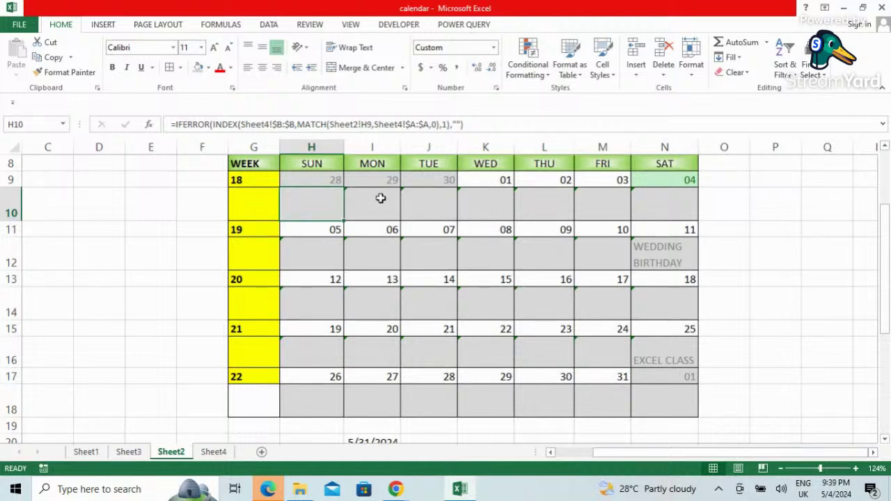
pyautogui.click(381, 199)
pyautogui.click(433, 209)
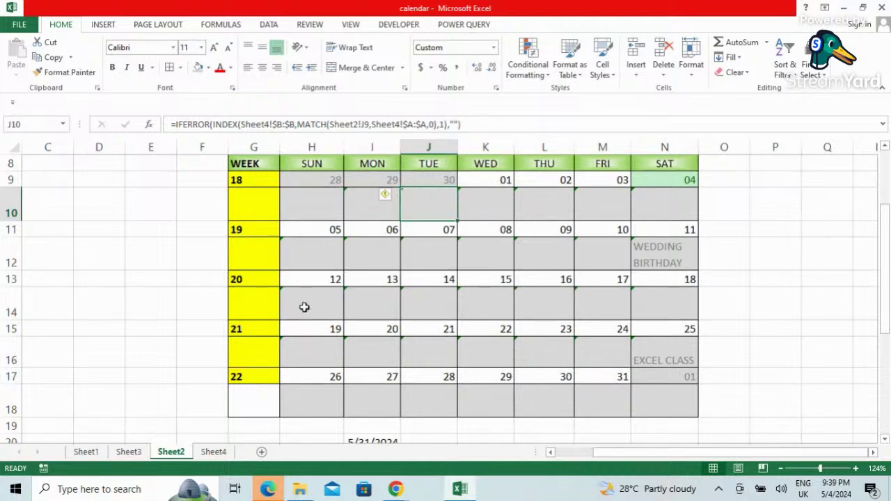
pyautogui.click(372, 305)
pyautogui.click(432, 305)
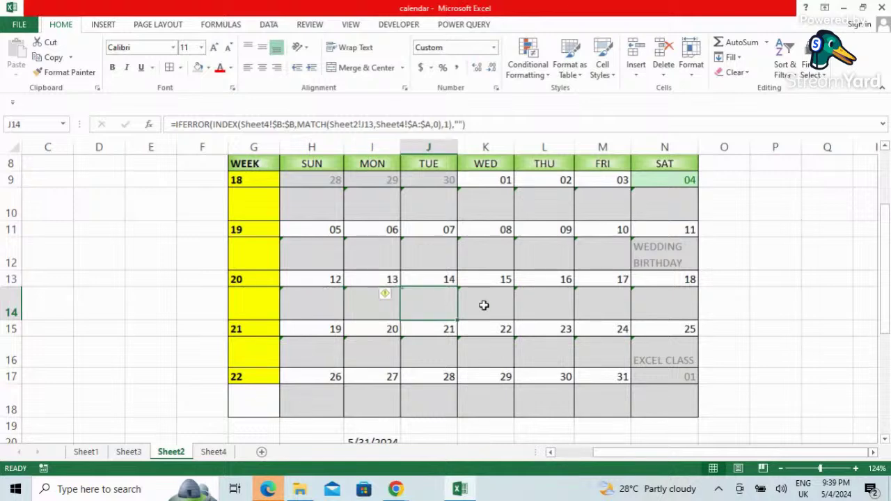
pyautogui.click(488, 304)
pyautogui.click(544, 304)
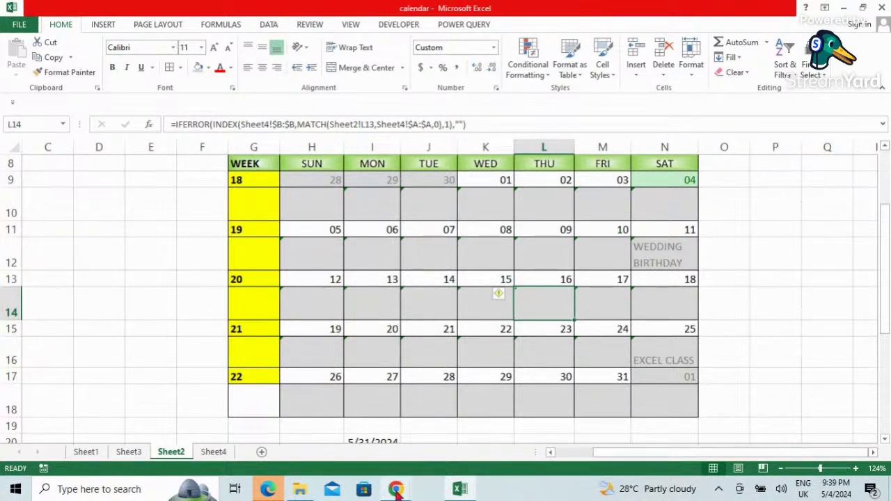
# Switch to the StreamYard studio in Chrome and stop sharing the screen
pyautogui.moveTo(397, 491)
pyautogui.click(326, 427)
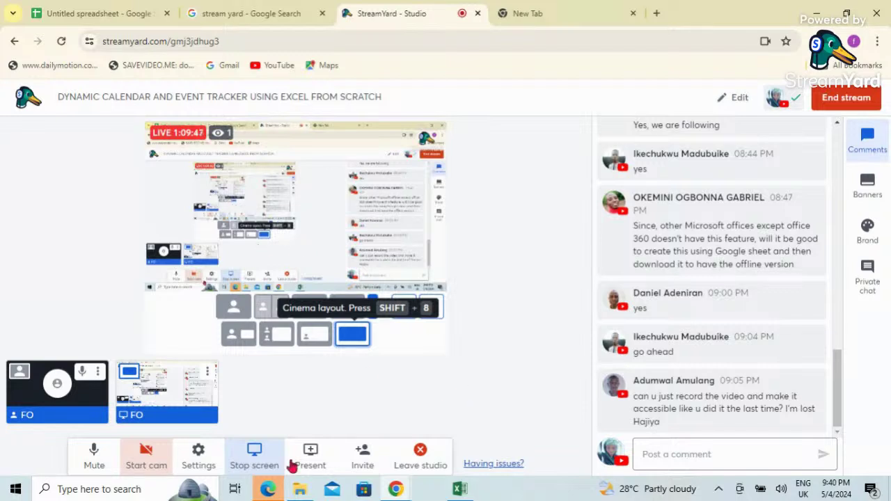
pyautogui.click(254, 460)
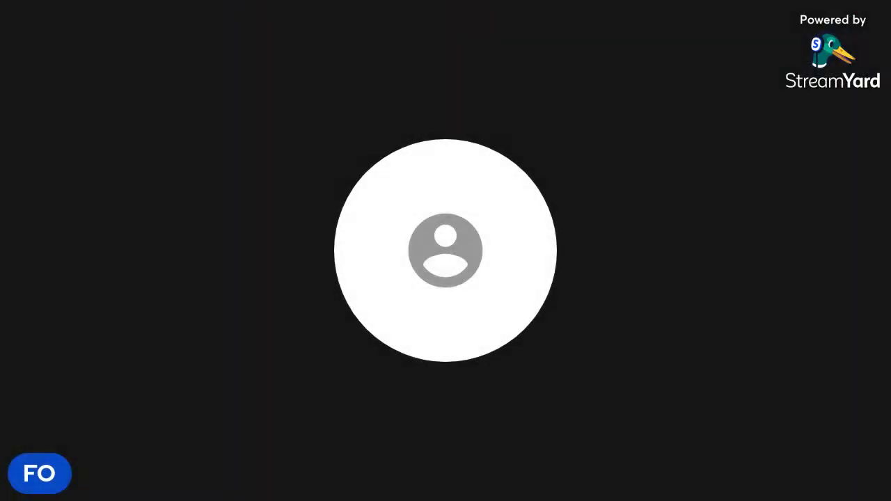